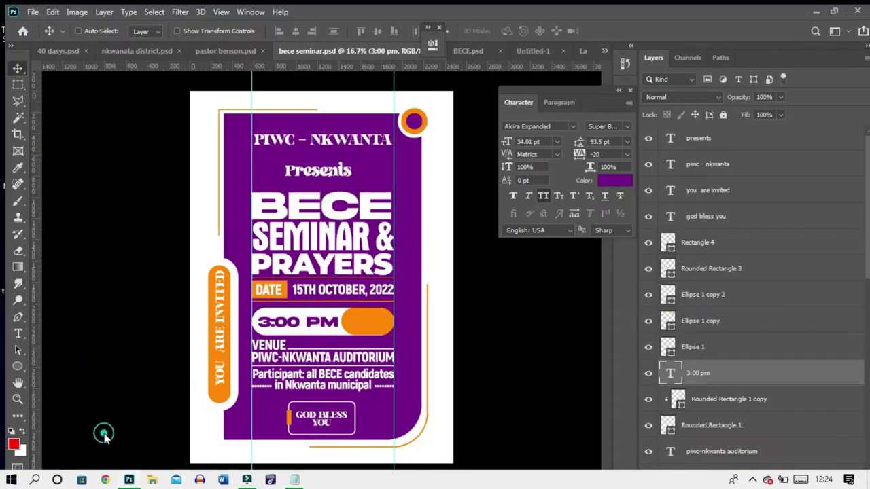
- Create a new document from the A4 print preset, 210 x 297 mm at 300 ppi
click(28, 7)
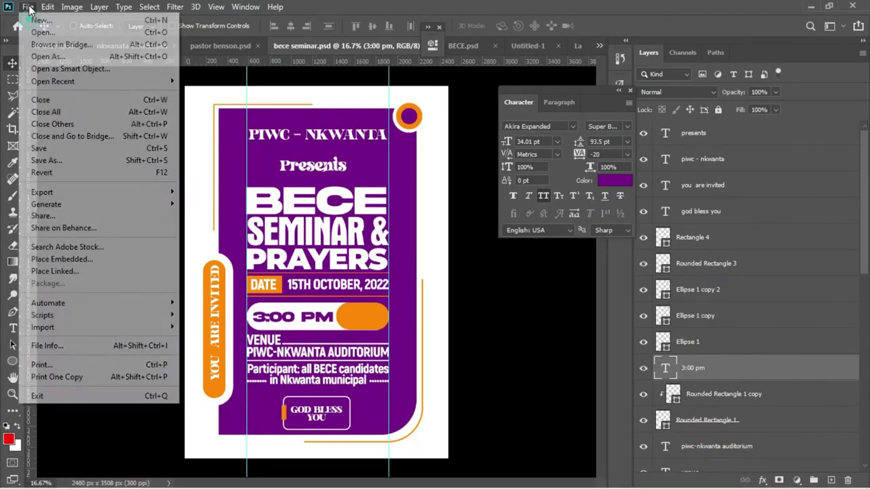
click(42, 21)
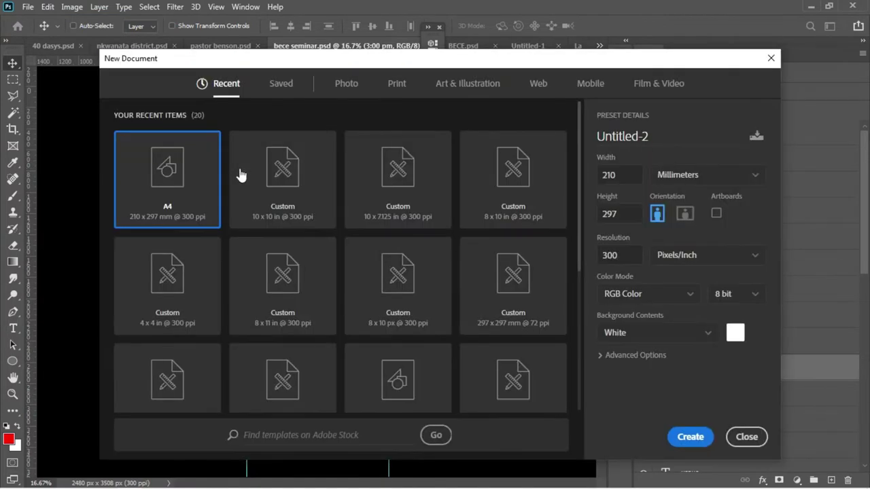
click(394, 87)
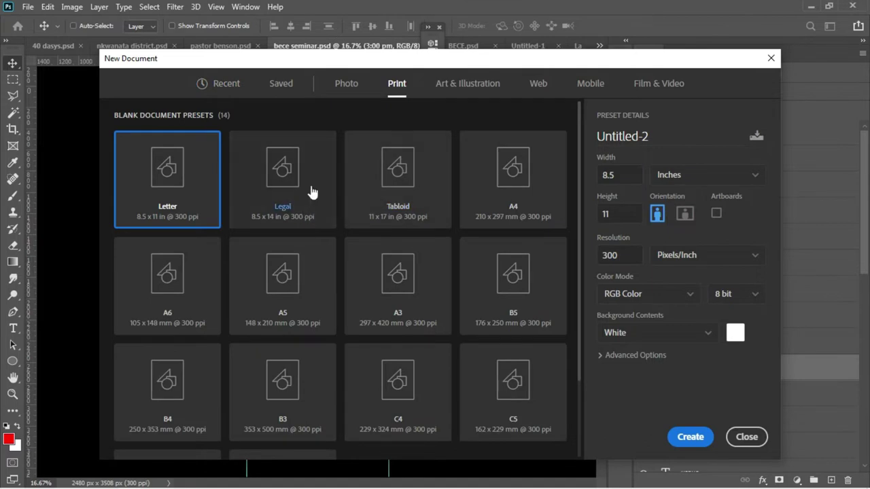
click(489, 195)
key(Escape)
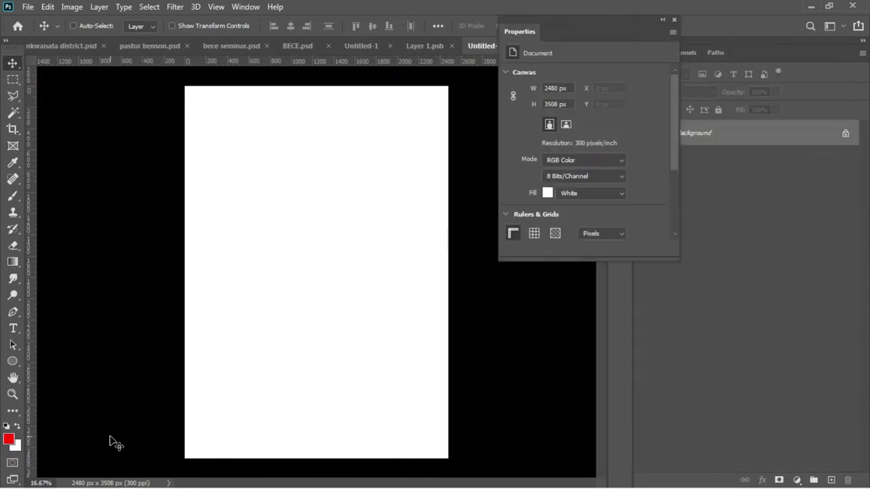
key(ctrl+0)
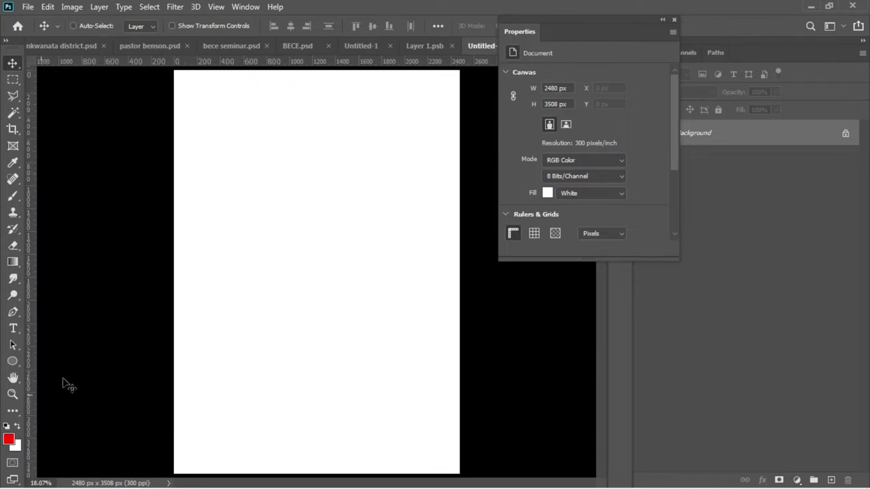
- Draw a circle about 1748 px in diameter in the middle of the page with the Ellipse tool
click(12, 361)
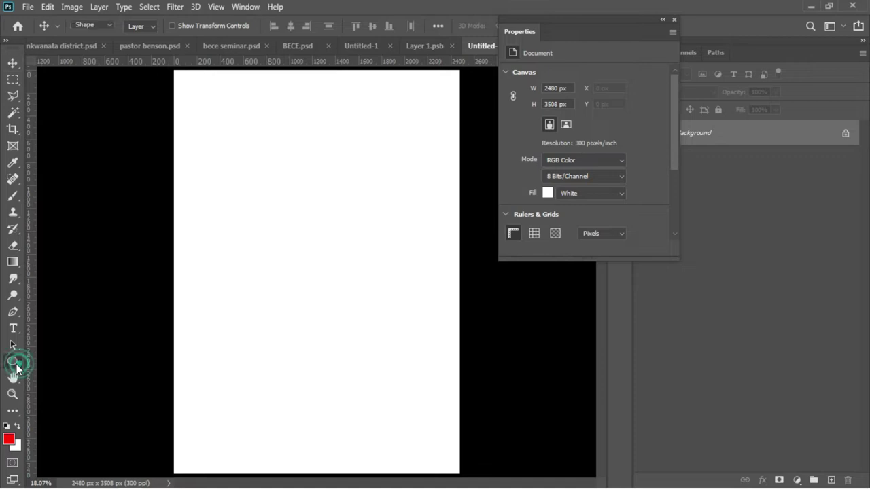
click(212, 178)
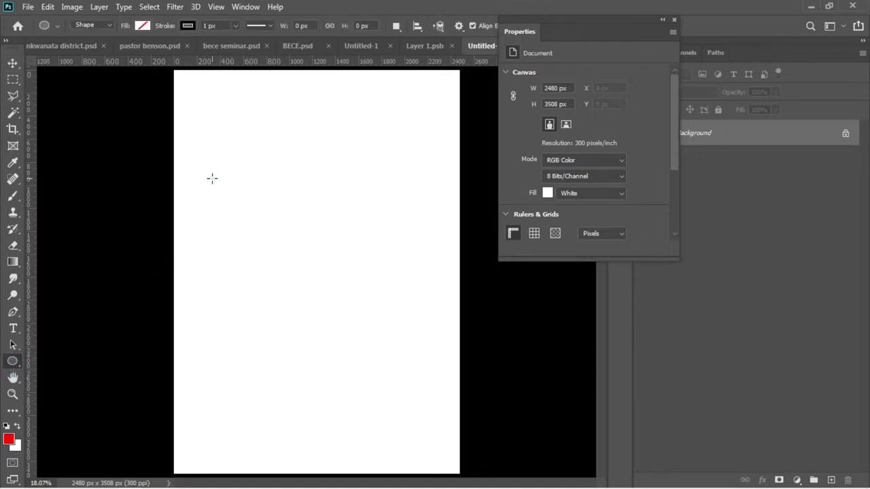
drag(213, 178, 432, 379)
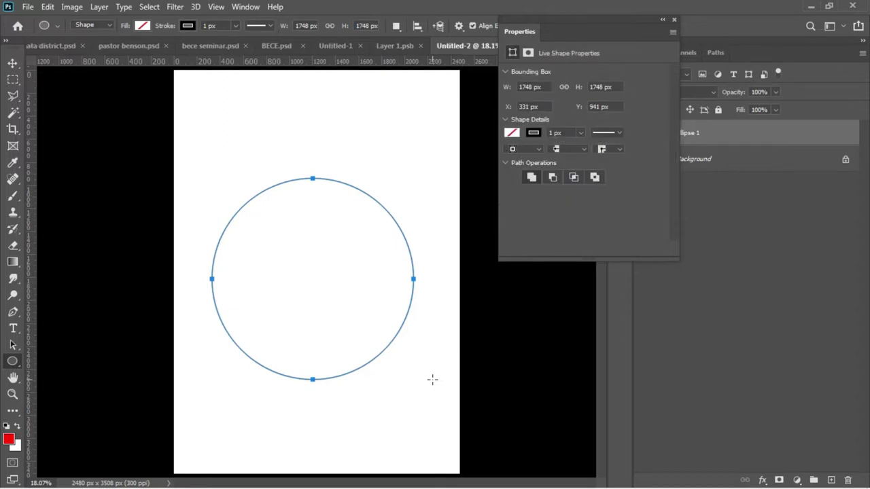
- Remove the circle's stroke and fill it with the recently used dark navy blue
click(537, 134)
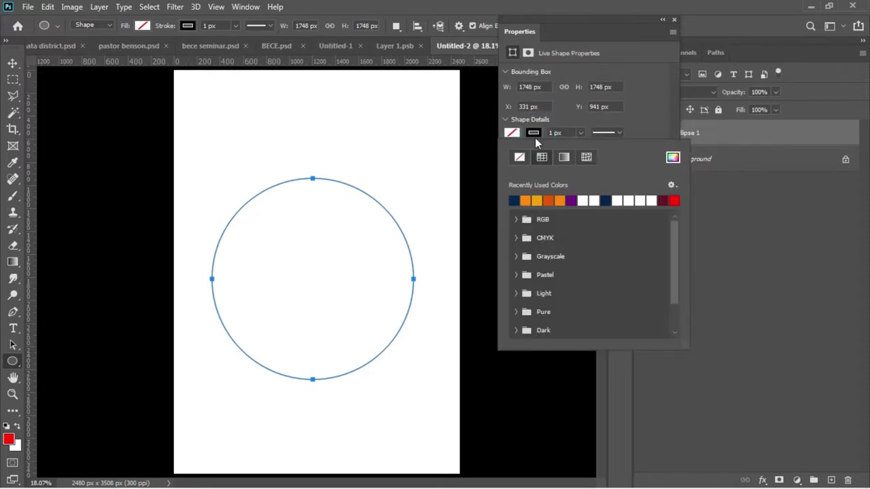
click(518, 158)
click(533, 132)
click(533, 132)
click(514, 200)
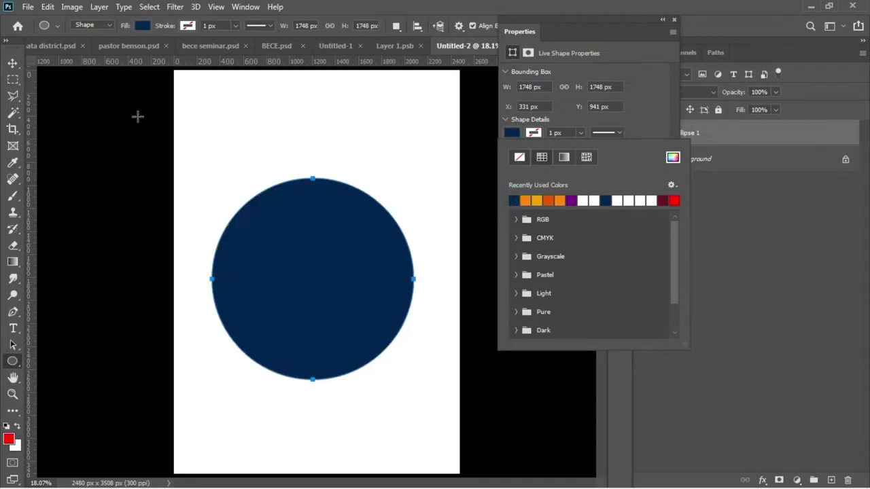
- Move the navy circle up to about Y 521 px and rasterize its layer
click(13, 63)
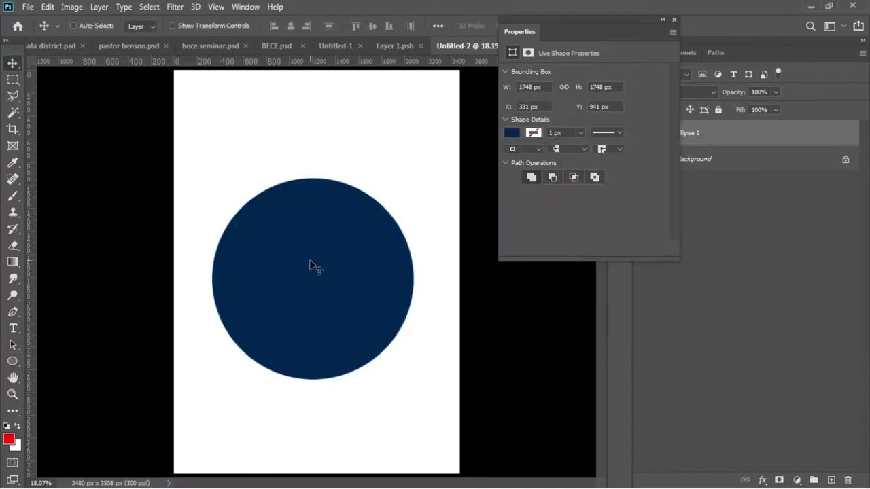
drag(309, 265, 311, 214)
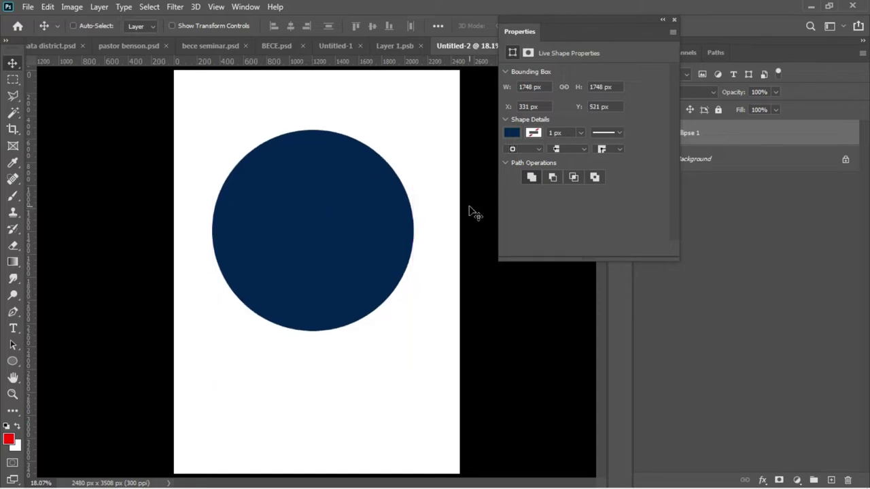
right_click(705, 141)
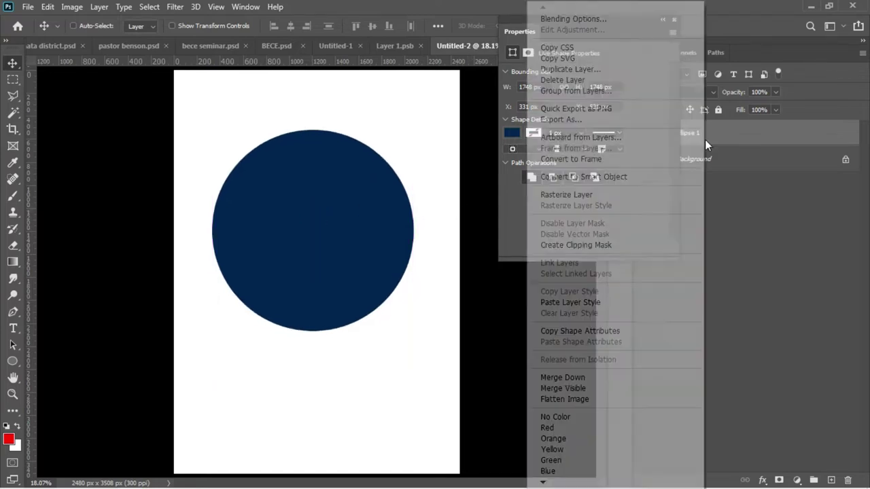
click(626, 195)
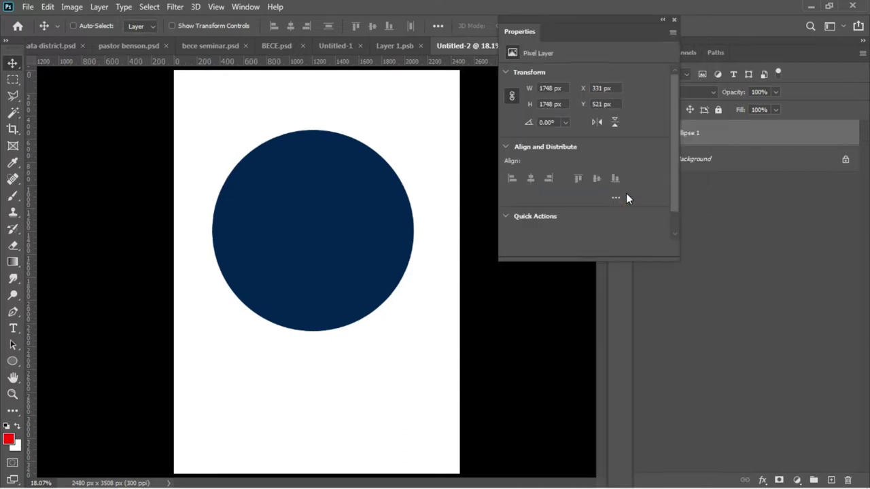
- Warp the navy circle so its lower edge arches inward, with a longer rounded lobe at the lower left than at the lower right
key(ctrl+t)
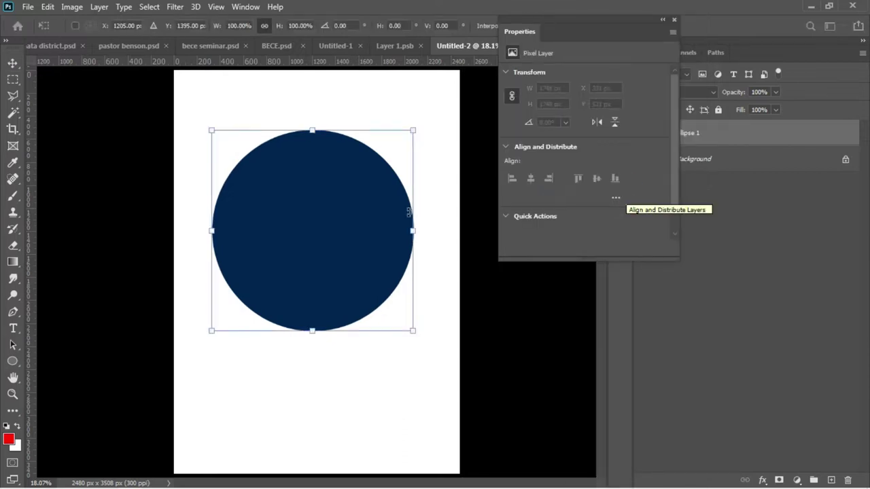
right_click(287, 218)
click(322, 303)
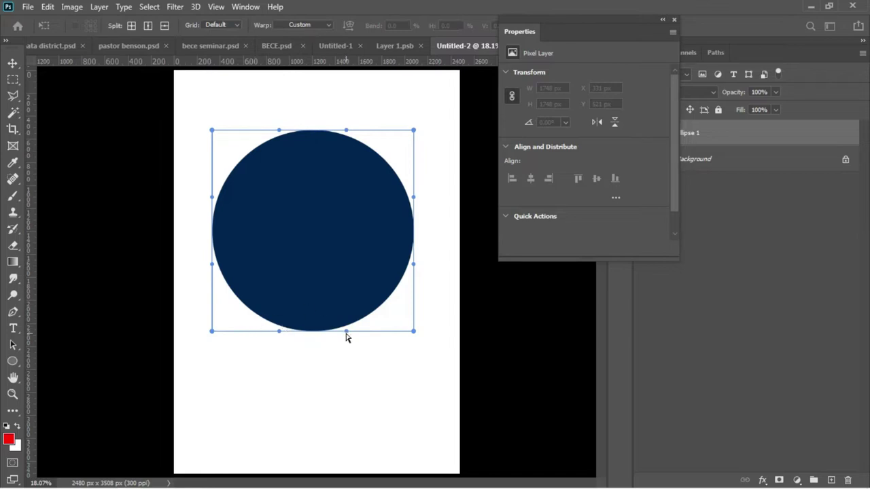
drag(346, 336, 327, 208)
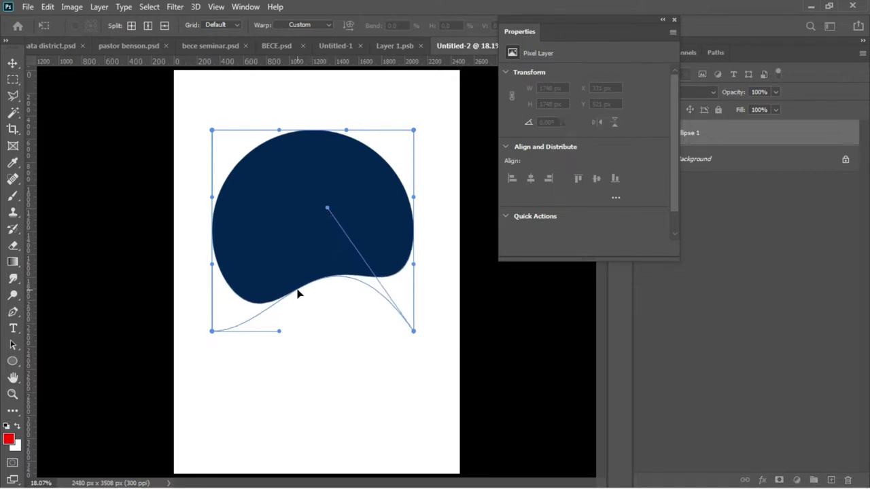
drag(212, 333, 205, 385)
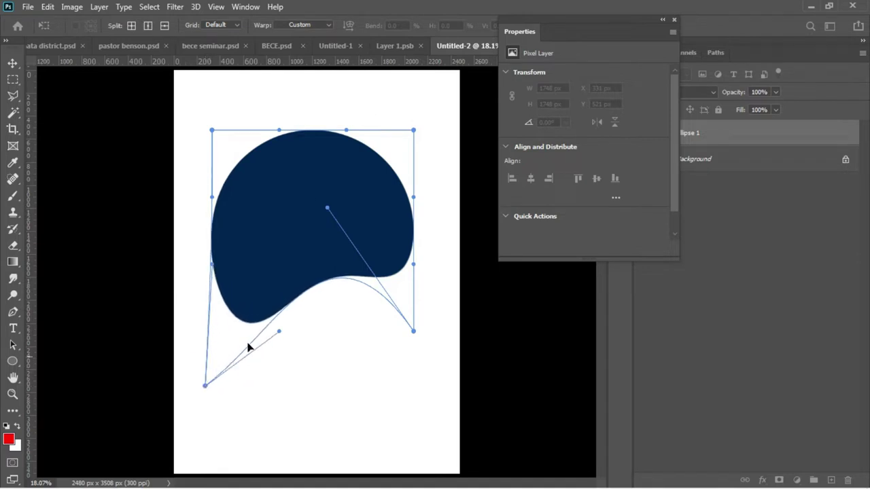
drag(286, 310, 274, 282)
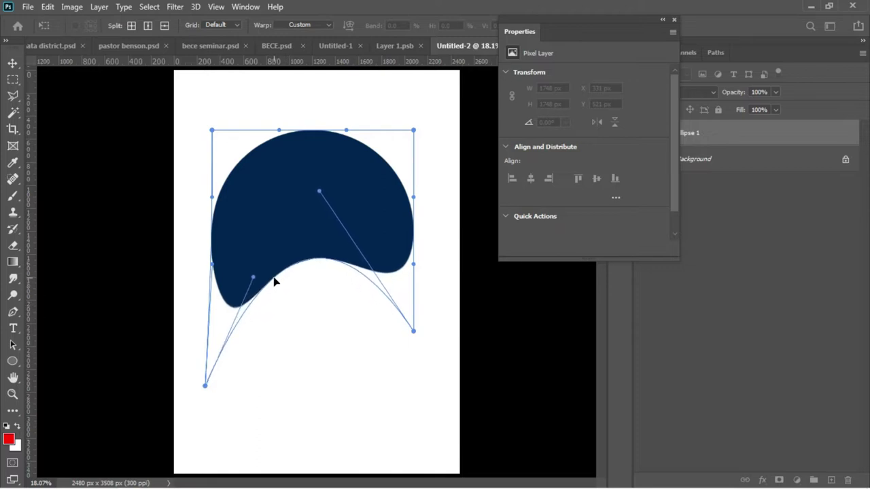
drag(415, 333, 429, 352)
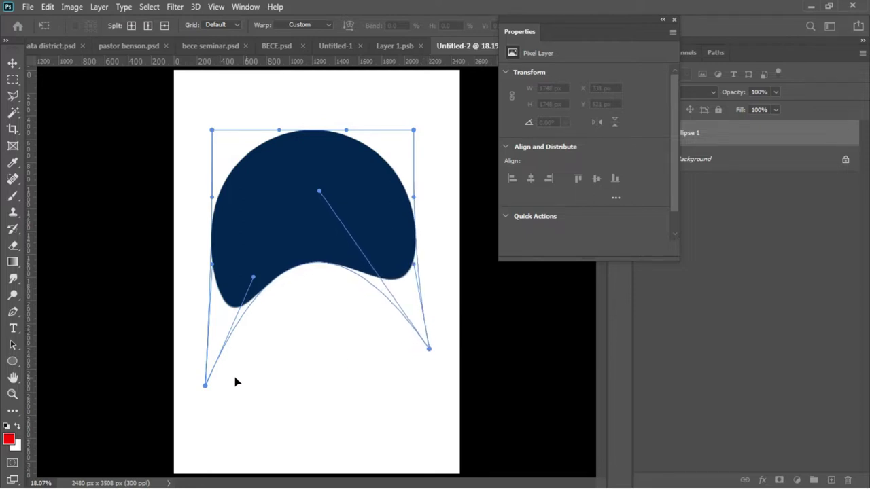
drag(207, 387, 197, 427)
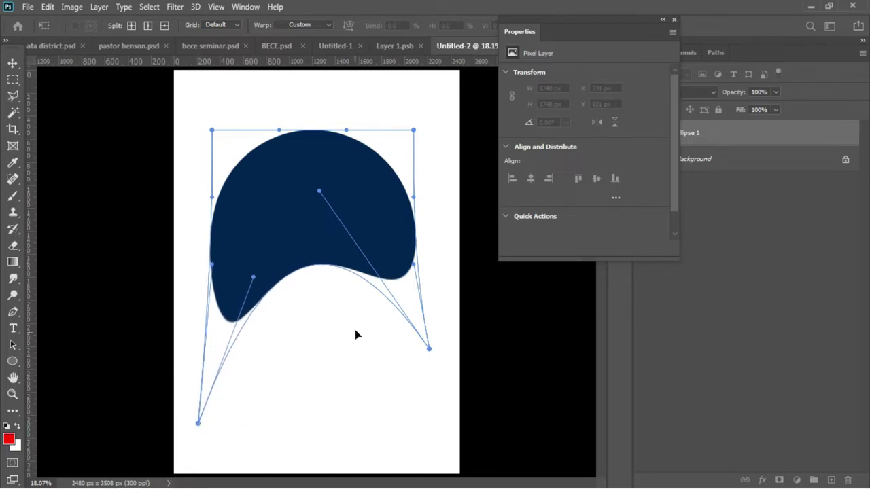
mouse_move(363, 278)
mouse_down()
mouse_move(360, 272)
mouse_move(355, 287)
mouse_move(356, 280)
mouse_up()
key(Return)
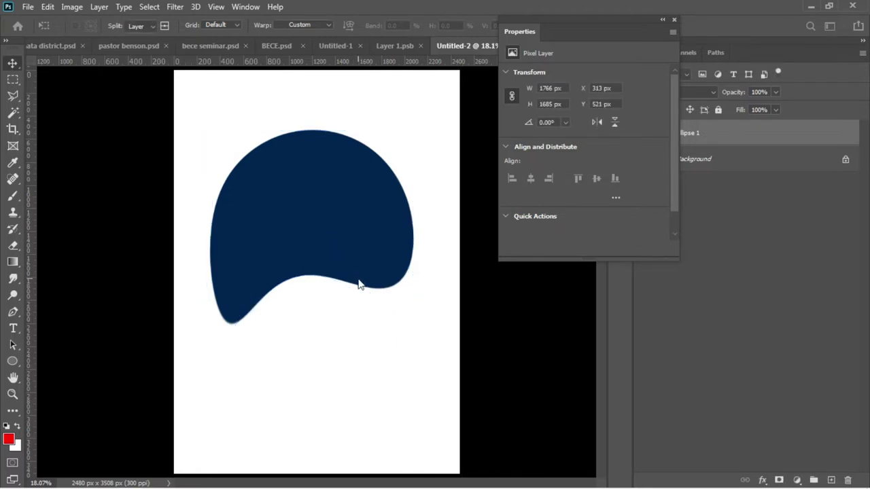
- Centre the warped navy shape horizontally on the canvas
key(ctrl)
key(ctrl+a)
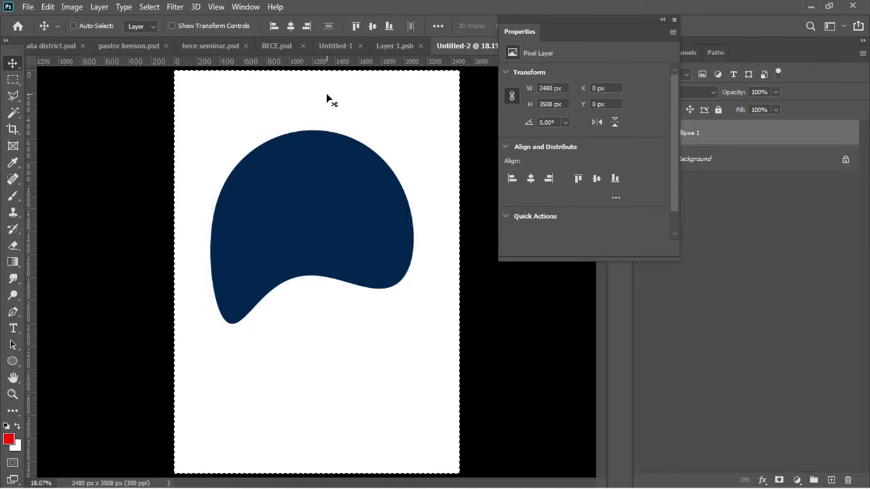
click(290, 29)
key(ctrl+d)
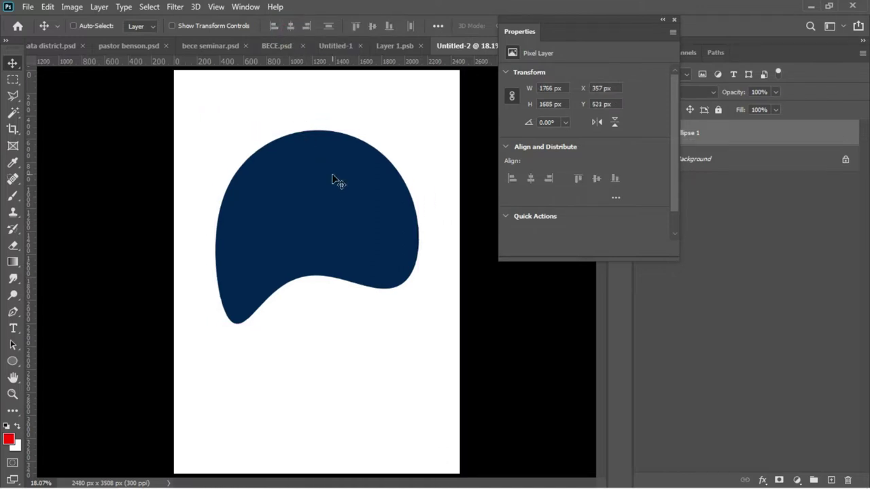
- Scale the navy shape proportionally to 104% and move it up to about Y 359 px
key(ctrl+t)
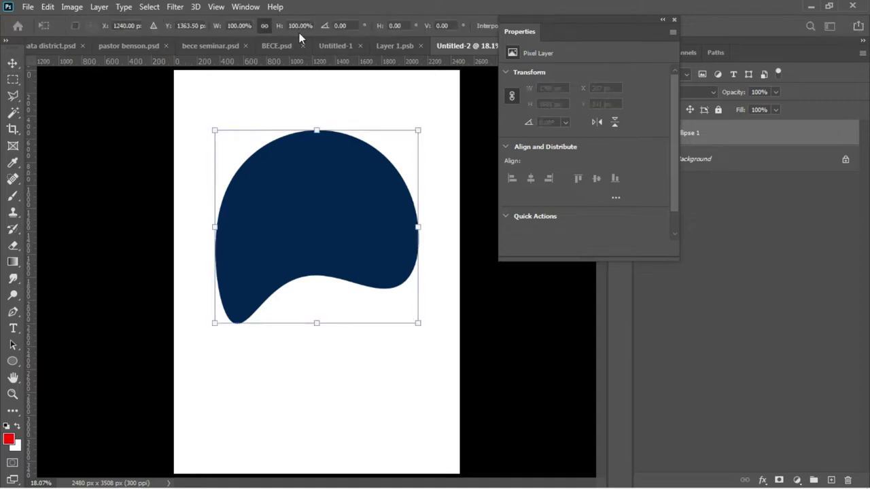
drag(281, 28, 283, 30)
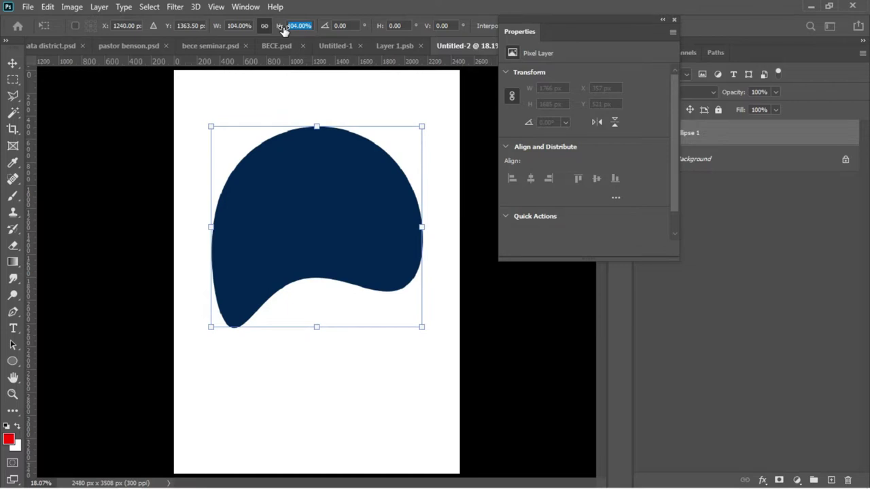
key(Return)
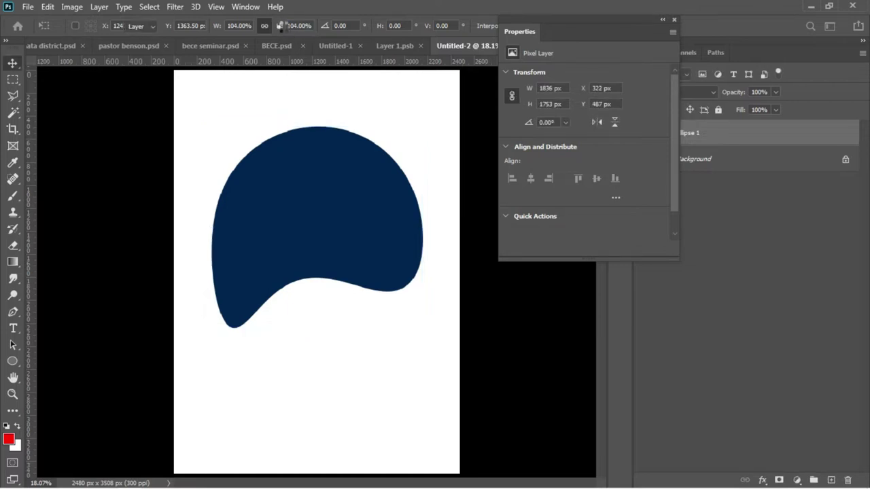
drag(304, 182, 307, 169)
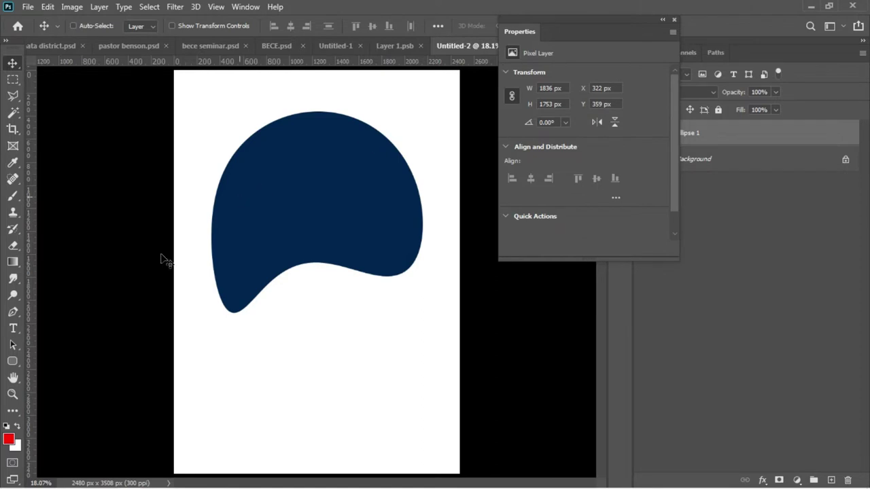
- Draw an orange rounded rectangle about 818 x 217 px without stroke and place it near the navy shape's top, at about X 831 px, Y 702 px
click(15, 365)
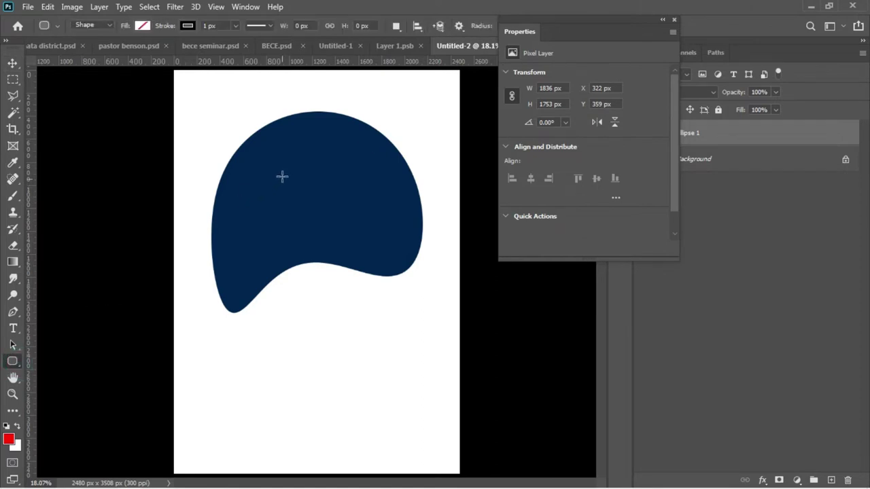
drag(264, 151, 357, 175)
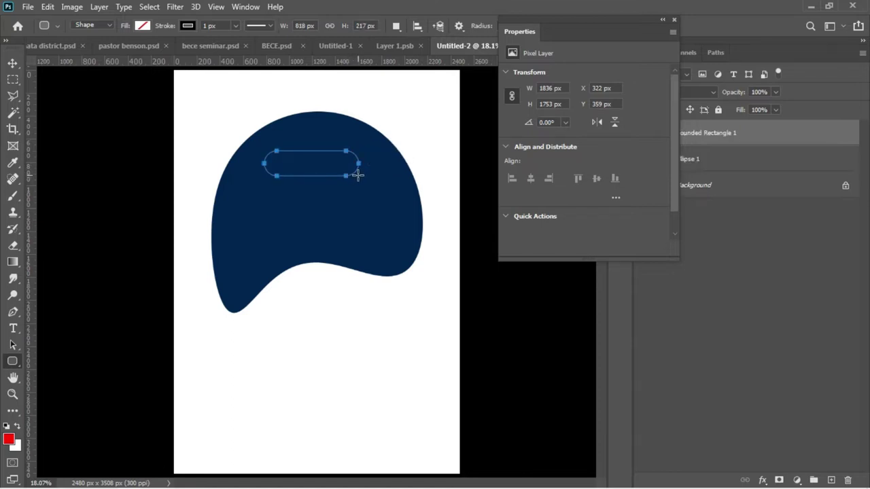
click(537, 116)
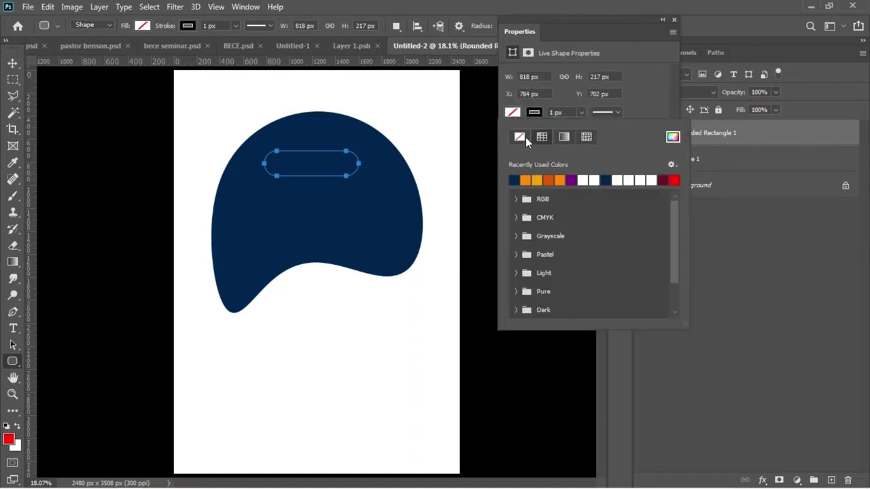
click(516, 110)
click(526, 180)
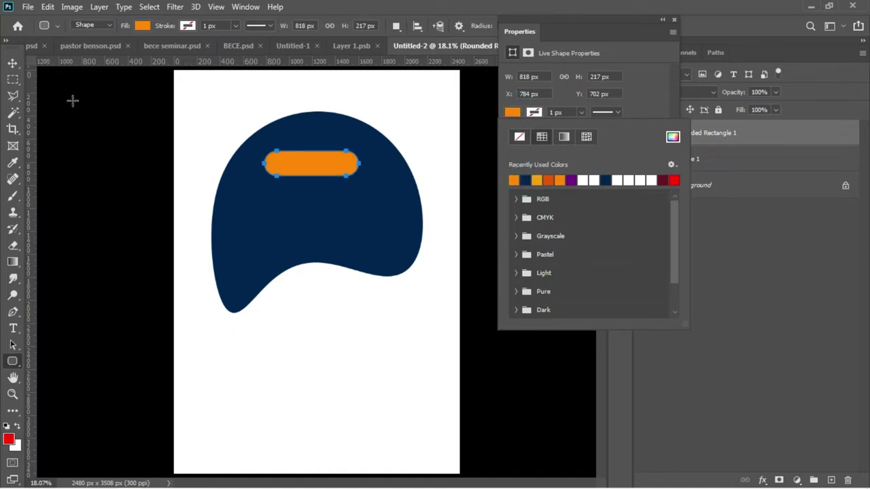
click(12, 63)
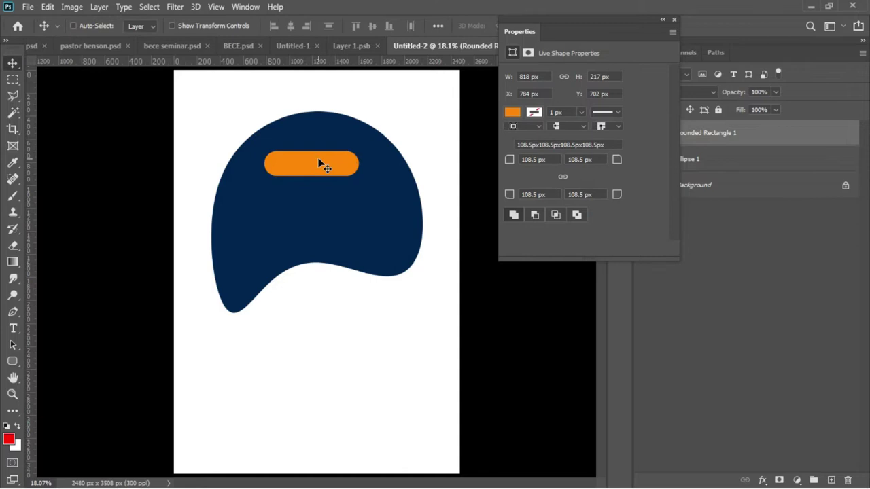
mouse_move(319, 163)
mouse_down()
mouse_move(335, 155)
mouse_move(329, 159)
mouse_up()
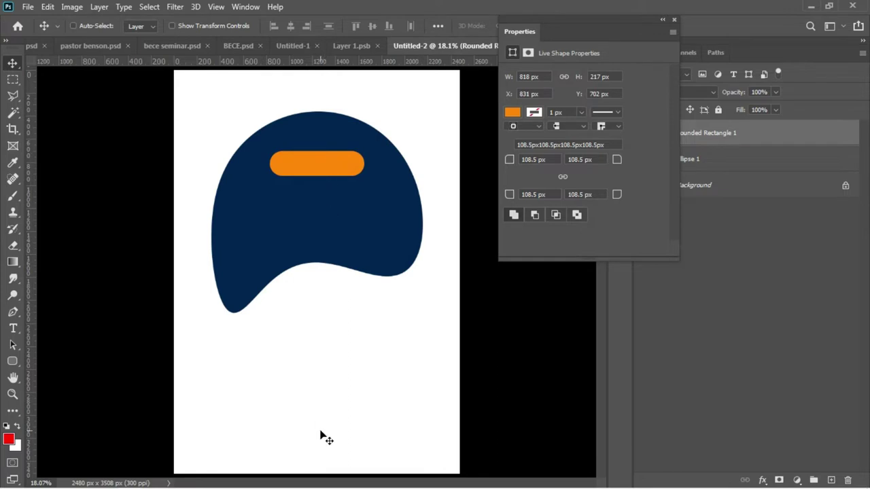
- Switch to the Notepad document and copy the title line "THE CRY AT"
mouse_move(326, 486)
mouse_move(294, 481)
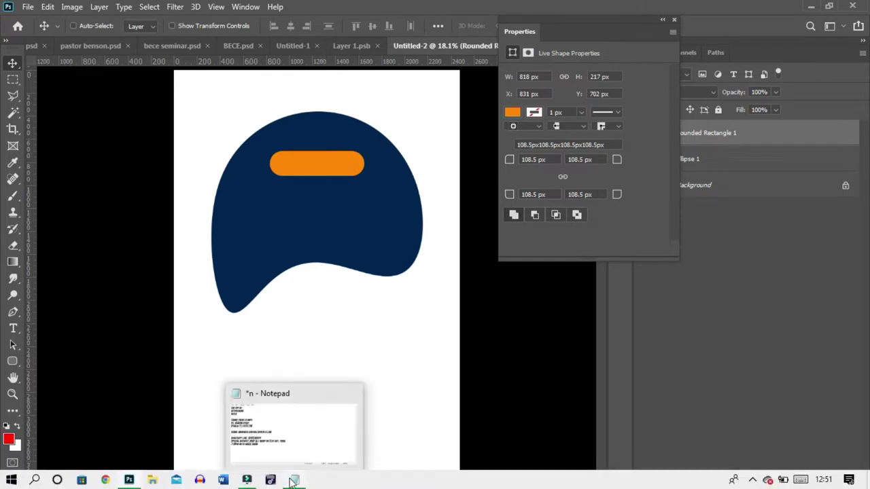
click(275, 433)
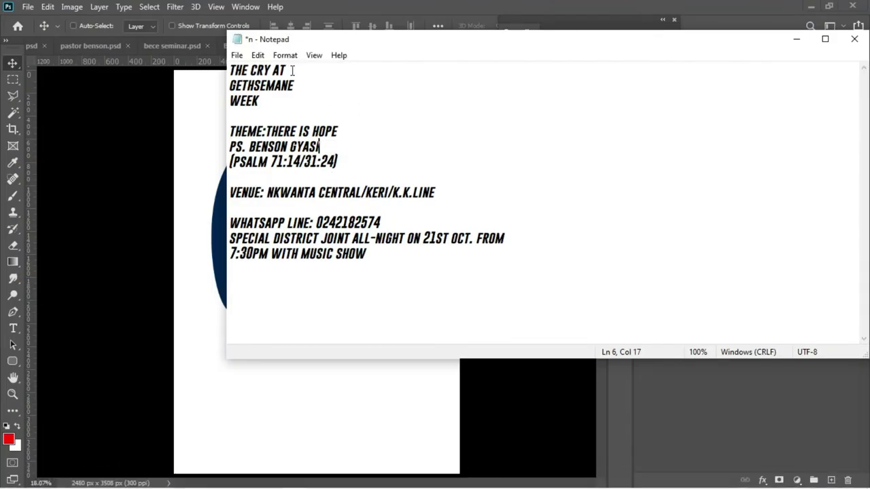
drag(289, 69, 222, 71)
key(ctrl+c)
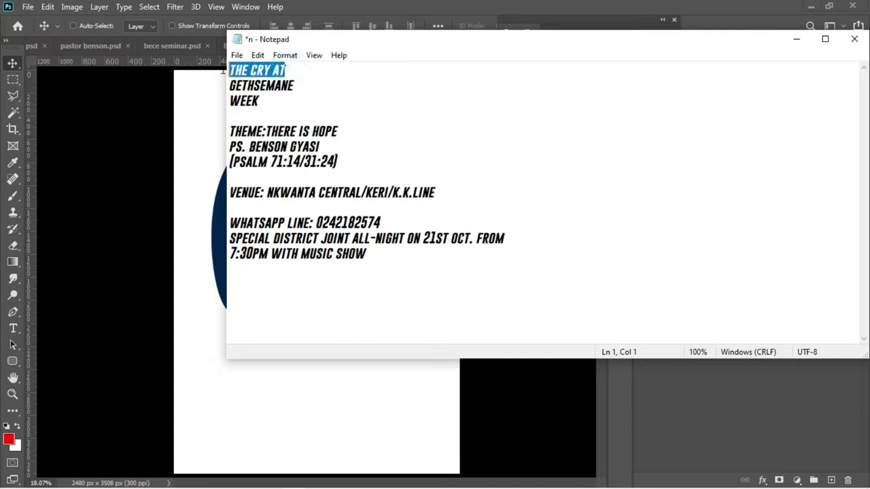
- Return to Photoshop and add "THE CRY AT" as a new text layer on the navy shape, below the orange label
click(206, 106)
key(t)
click(270, 211)
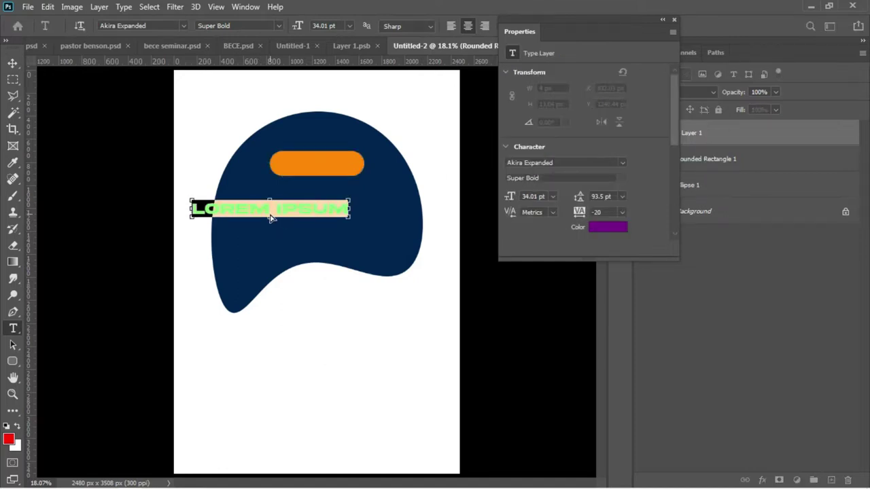
key(ctrl+v)
- Recolour the whole "THE CRY AT" text with the dark navy sampled from the warped shape
key(ctrl+a)
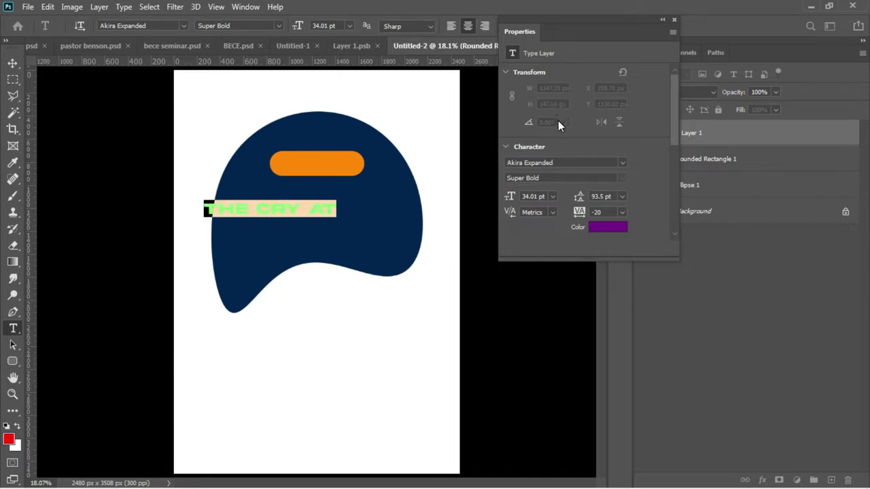
click(593, 212)
click(594, 229)
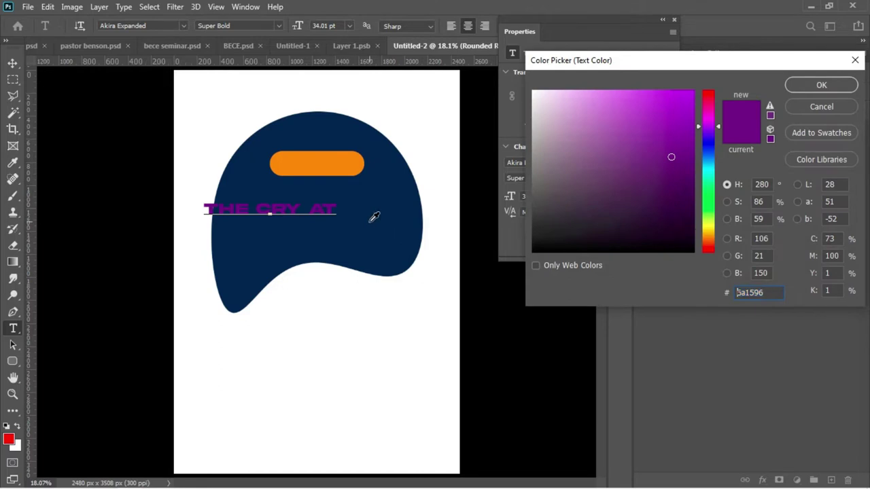
click(373, 216)
click(810, 82)
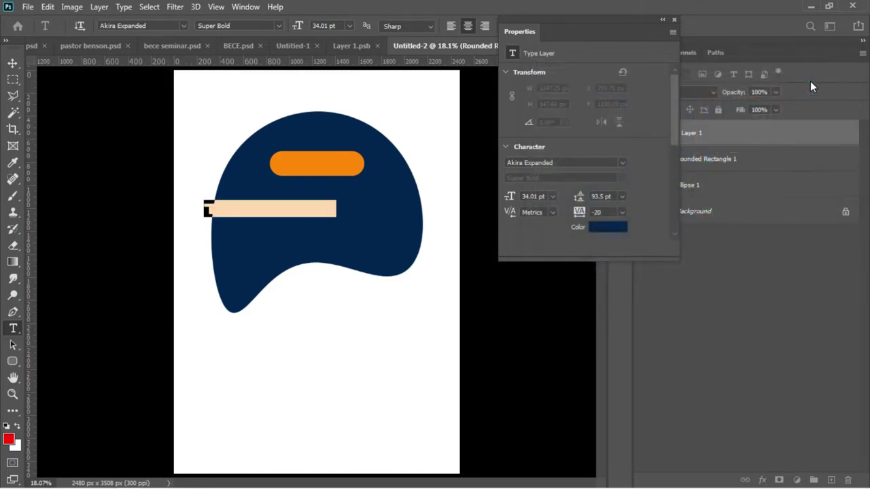
- Move the "THE CRY AT" text onto the orange label and scale it proportionally to about 60.8%
click(13, 64)
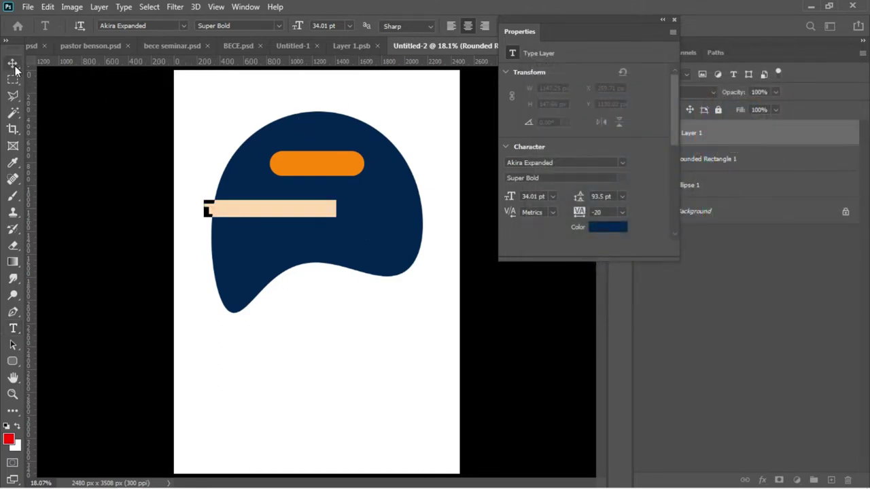
drag(311, 213, 345, 175)
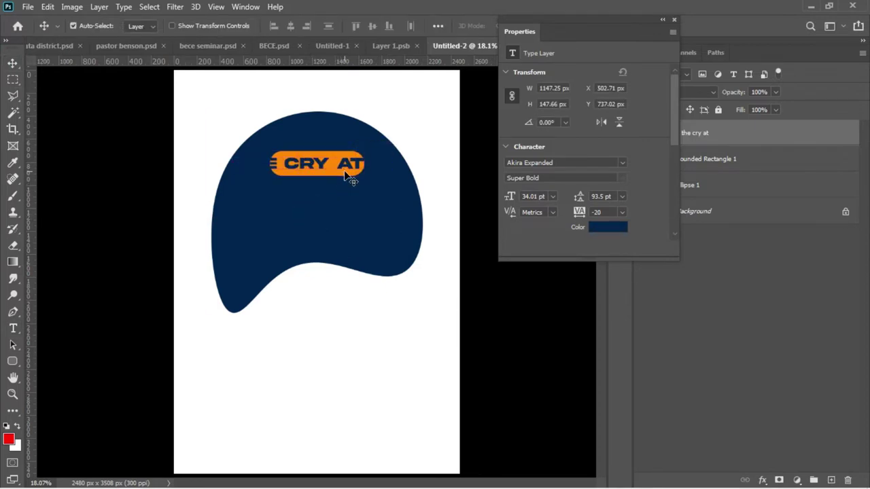
key(ctrl+t)
drag(365, 170, 311, 166)
key(Escape)
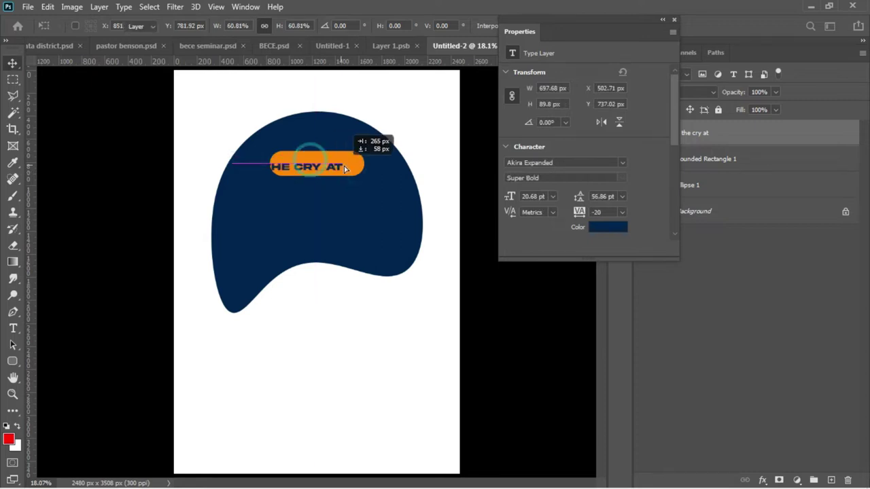
- Position the scaled "THE CRY AT" text so it sits centred inside the orange label
drag(352, 166, 352, 167)
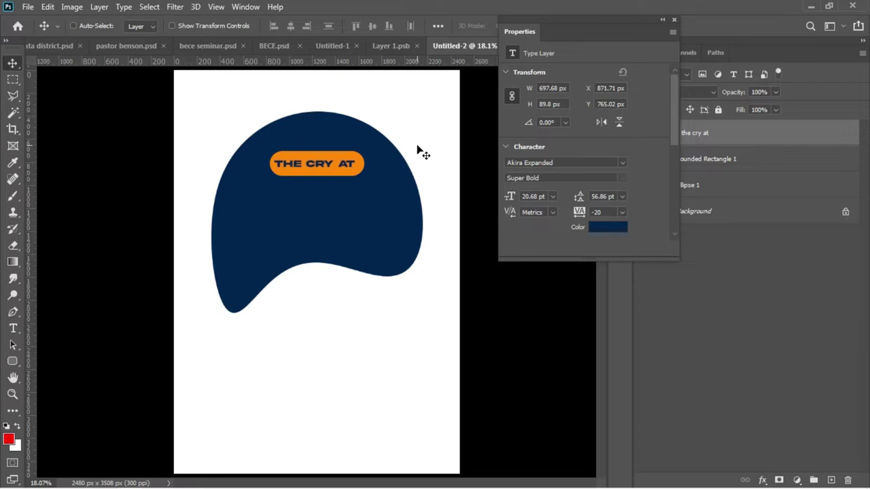
key(Up)
key(Up)
key(Up)
key(Up)
key(Up)
key(Up)
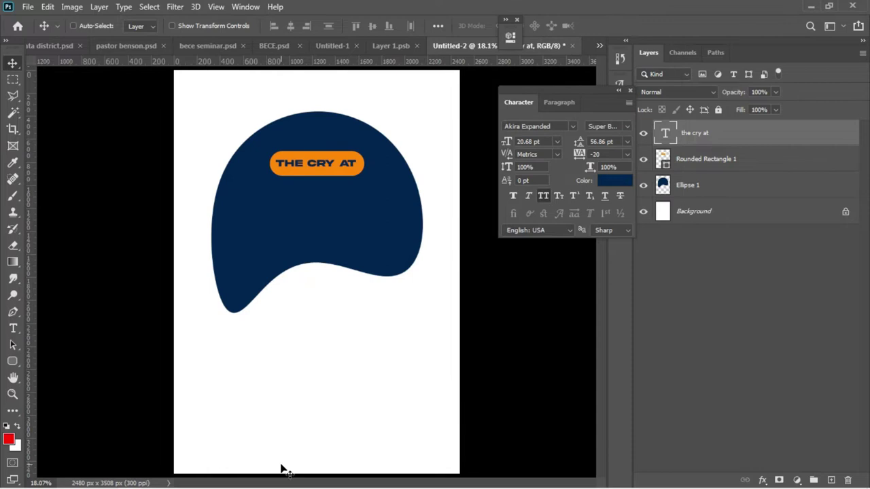
- Switch to the Notepad document and copy the word "GETHSEMANE" from the second line
mouse_move(287, 487)
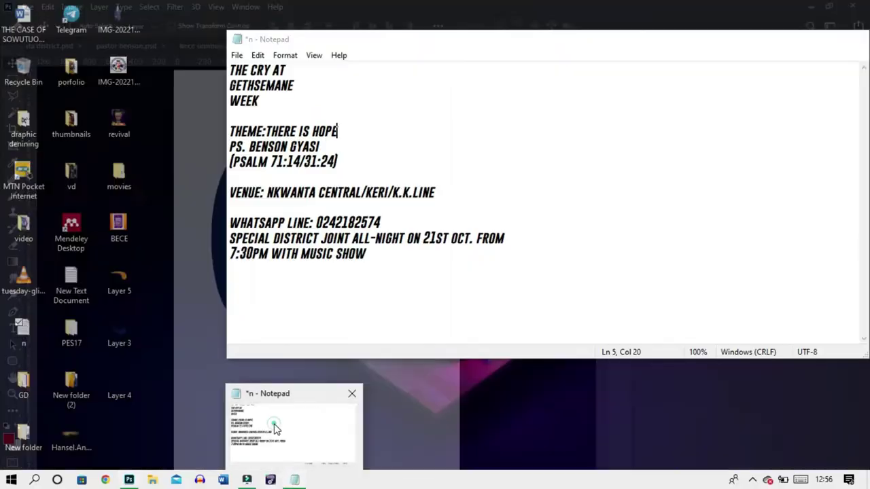
click(278, 428)
drag(295, 85, 220, 87)
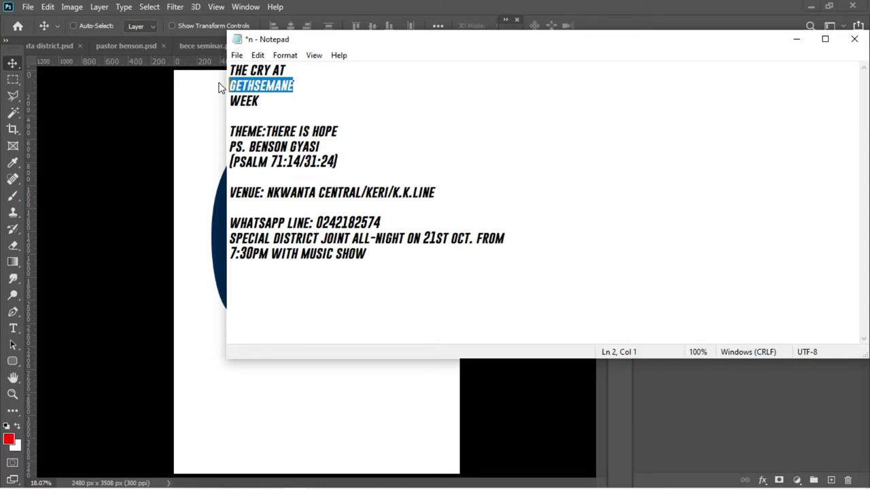
- Back in Photoshop, duplicate the "THE CRY AT" text below the orange label and replace the copy's wording with "GETHSEMANE"
click(199, 128)
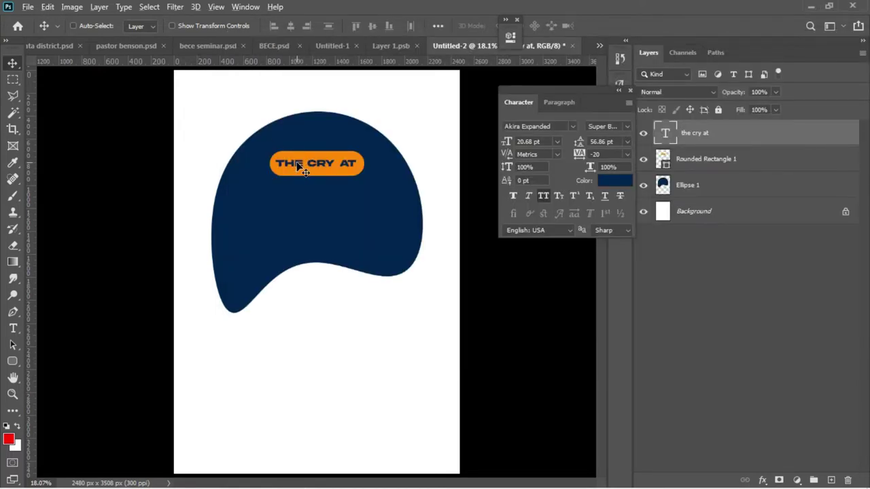
drag(297, 166, 306, 207)
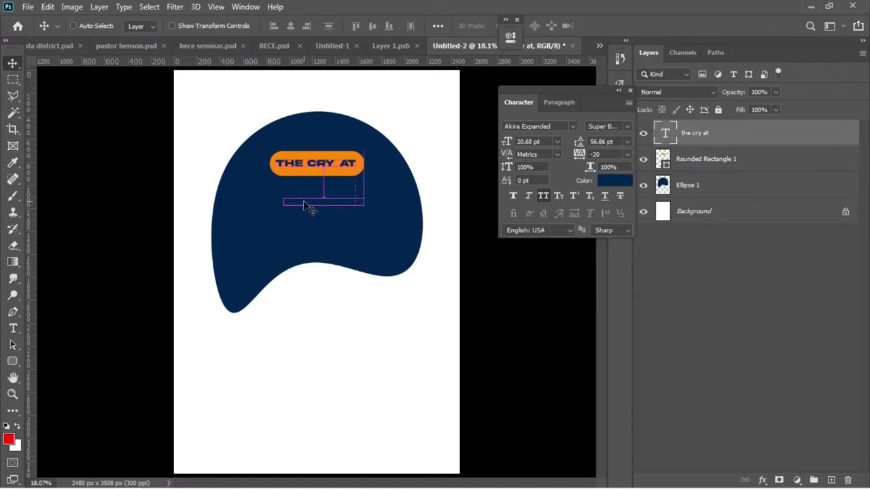
key(t)
click(304, 199)
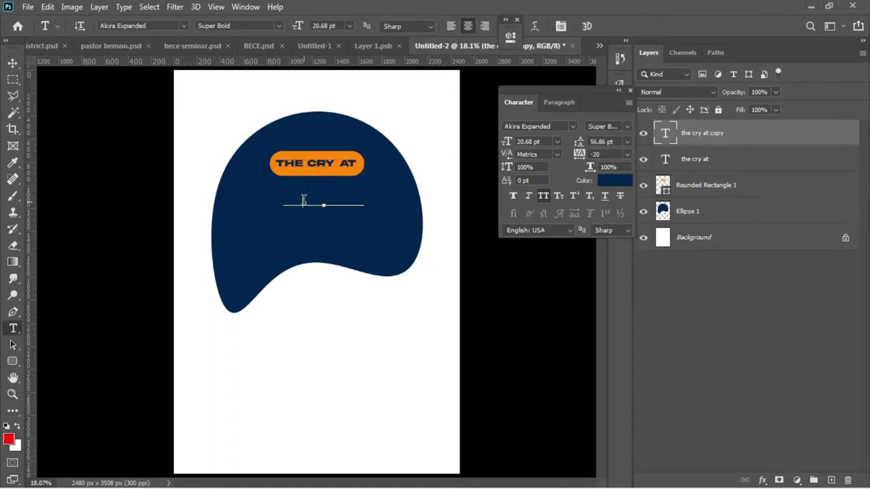
key(ctrl+a)
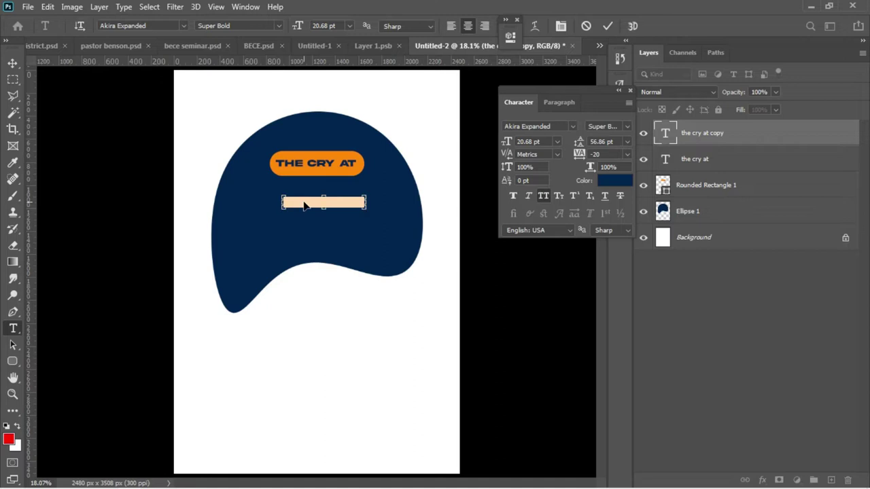
key(ctrl+v)
- Make the "GETHSEMANE" text white and set its font to Aurora BdCn BT Bold
key(ctrl+a)
click(603, 181)
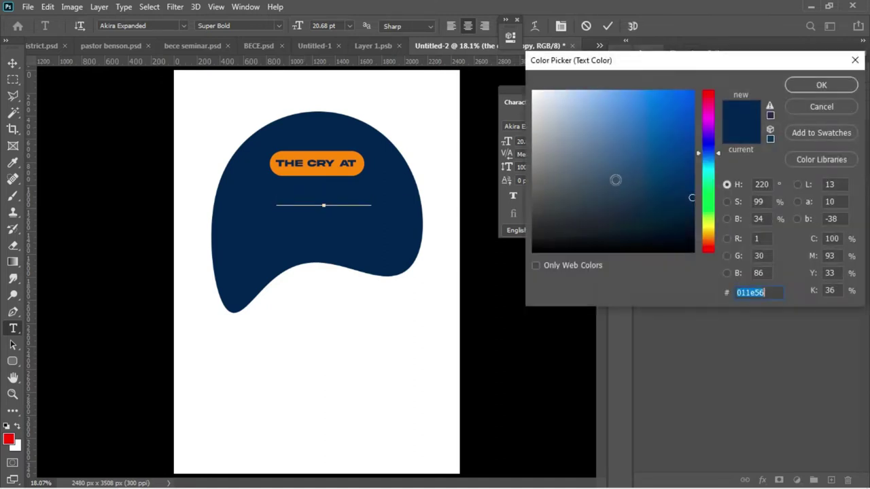
drag(564, 144, 533, 99)
key(Return)
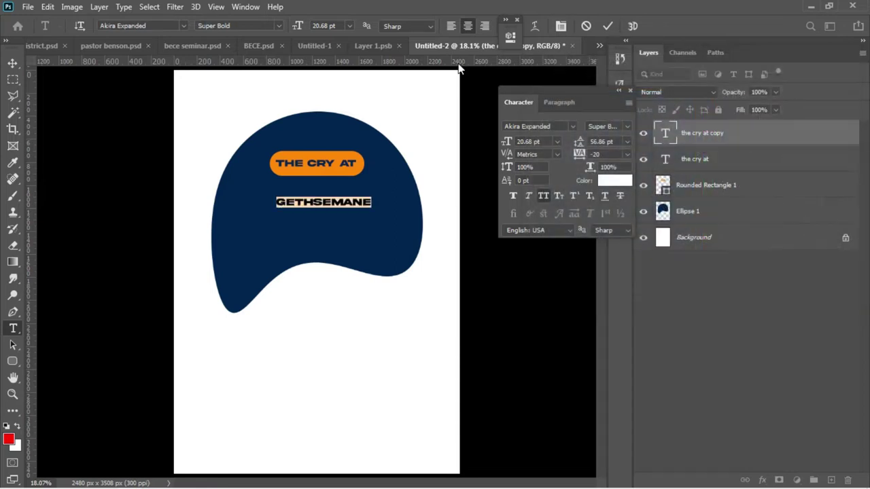
click(572, 127)
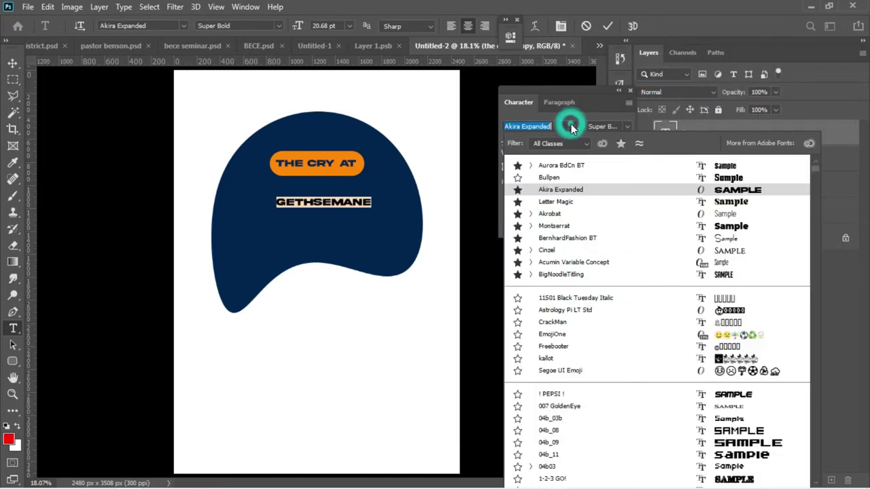
click(557, 171)
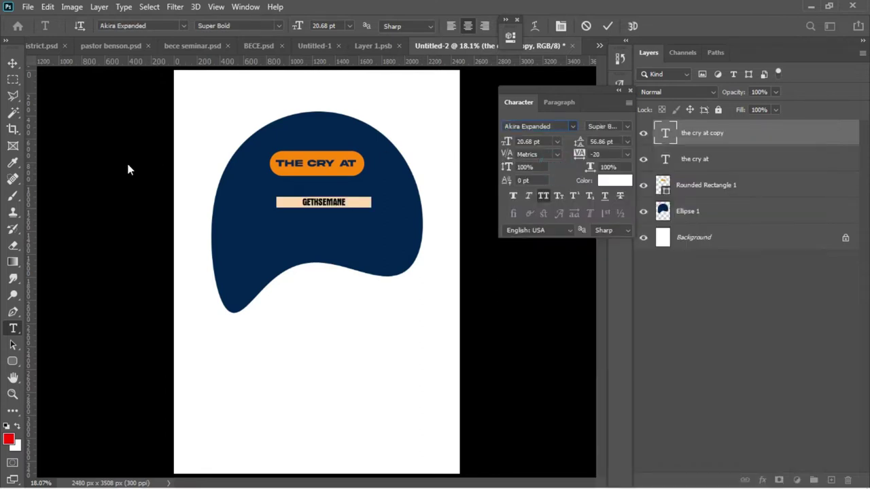
click(11, 63)
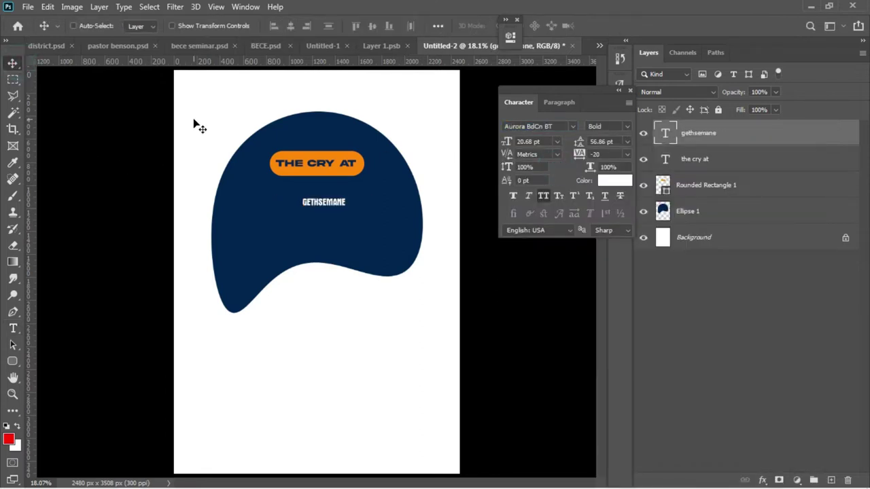
- Scale the "GETHSEMANE" text proportionally to 258% and move it up closer beneath the orange label
key(ctrl+t)
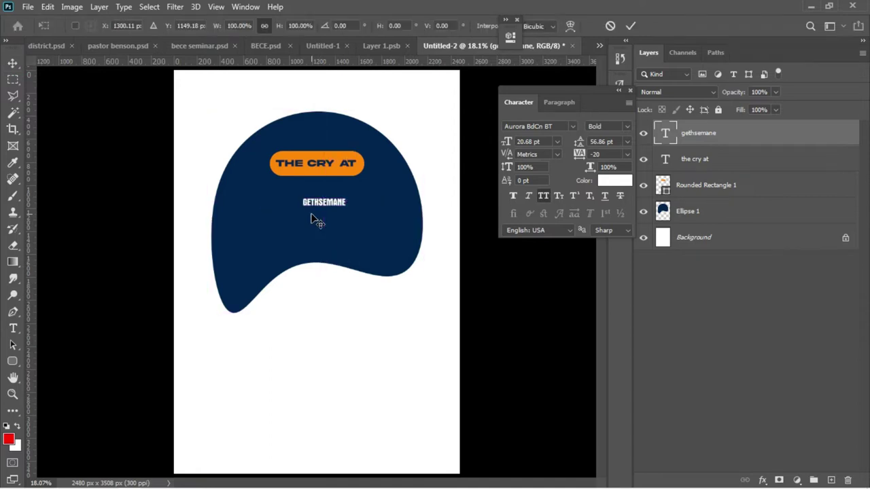
drag(277, 27, 379, 44)
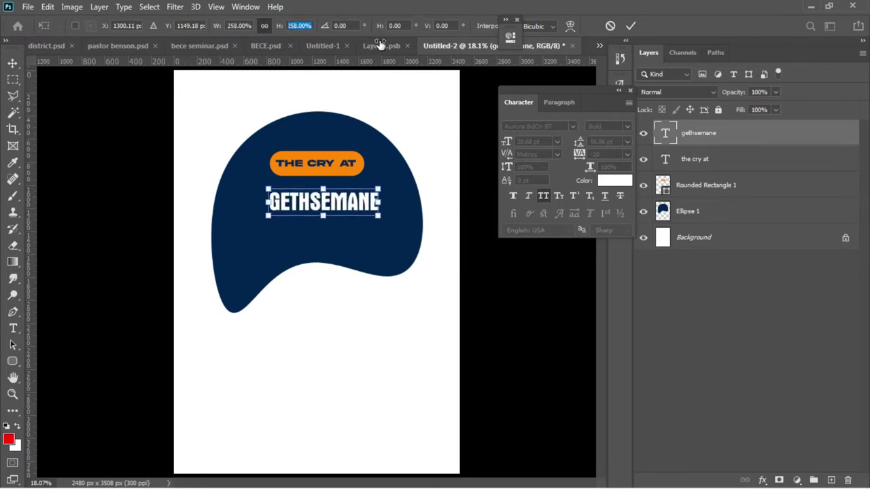
key(Return)
drag(348, 206, 343, 196)
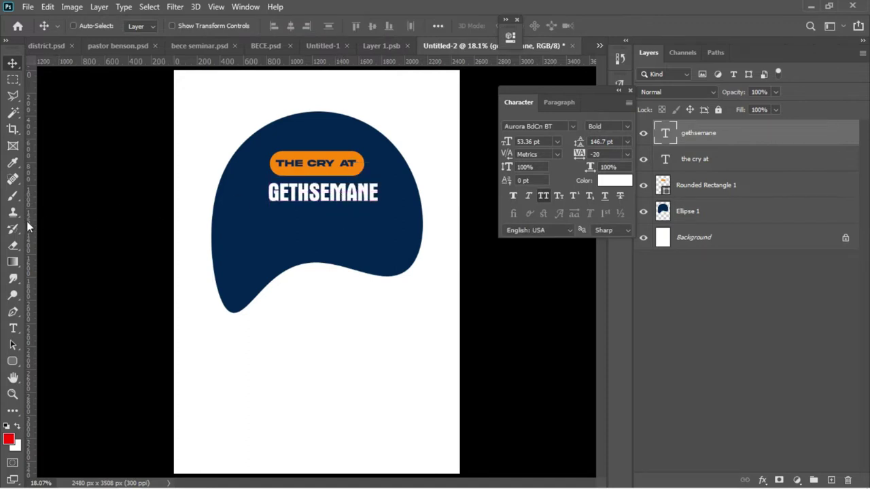
- Place two vertical guides, one at each side edge of the "GETHSEMANE" text
drag(30, 225, 265, 217)
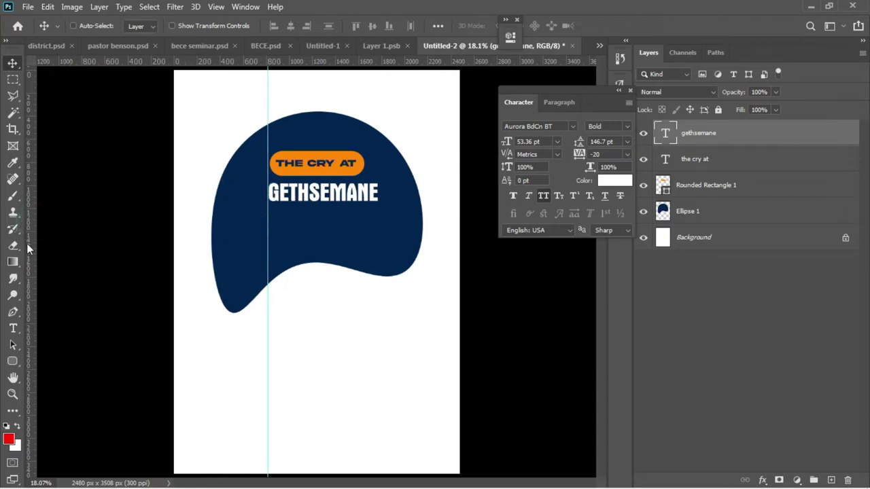
drag(30, 244, 376, 233)
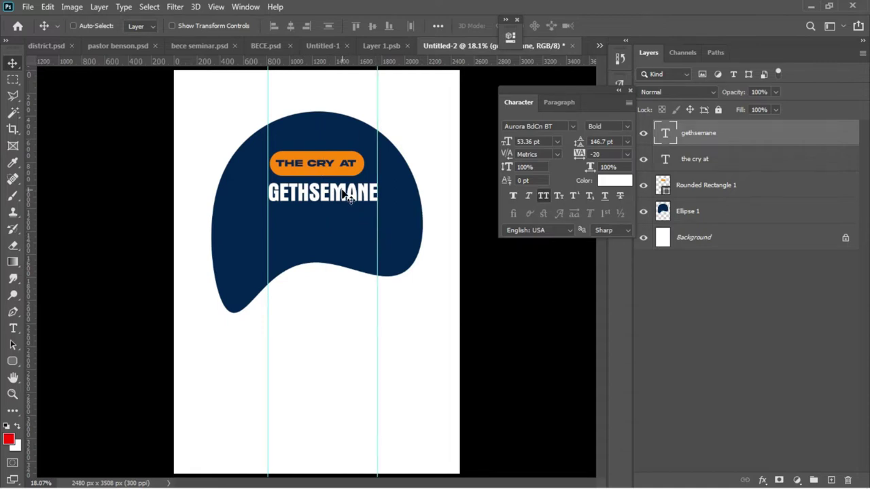
- Centre the "GETHSEMANE" text horizontally on the canvas
key(ctrl+a)
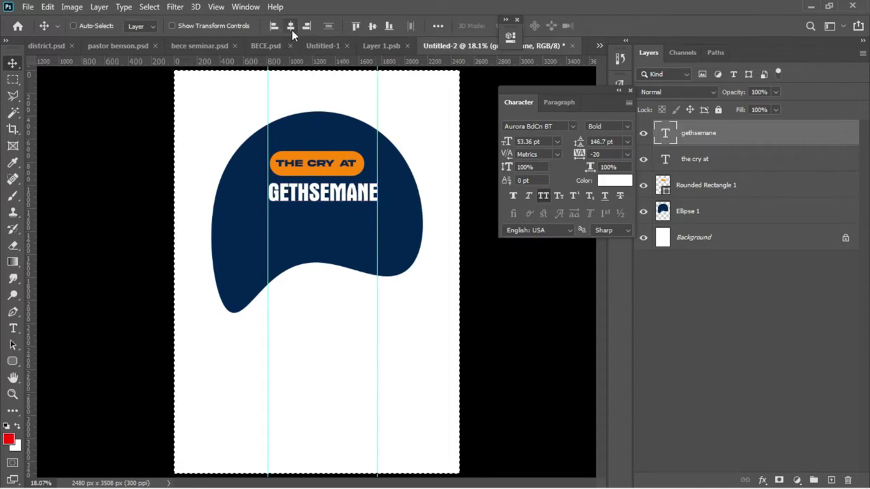
click(292, 30)
key(ctrl+d)
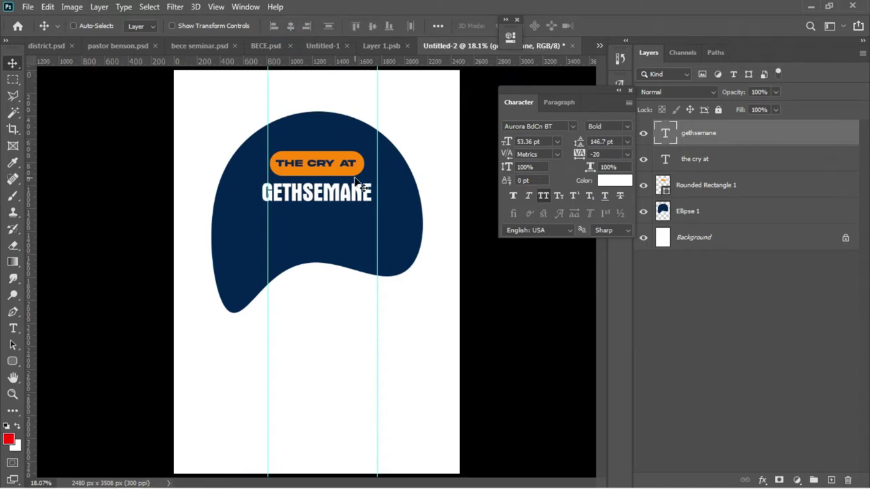
key(ctrl+a)
key(ctrl+d)
key(ctrl+a)
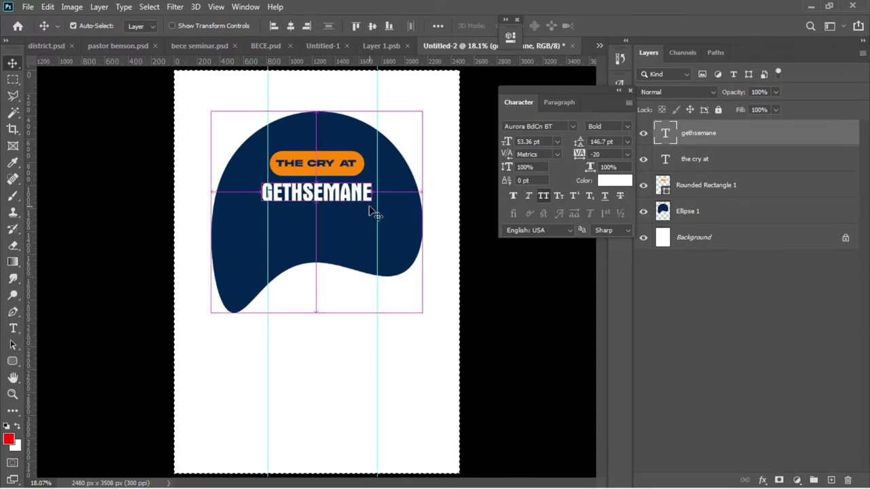
- Nudge the "GETHSEMANE" text right until it fits between the two vertical guides, and clear the canvas selection
key(shift+Right)
key(shift+Right)
key(shift+Right)
key(shift+Right)
key(shift+Right)
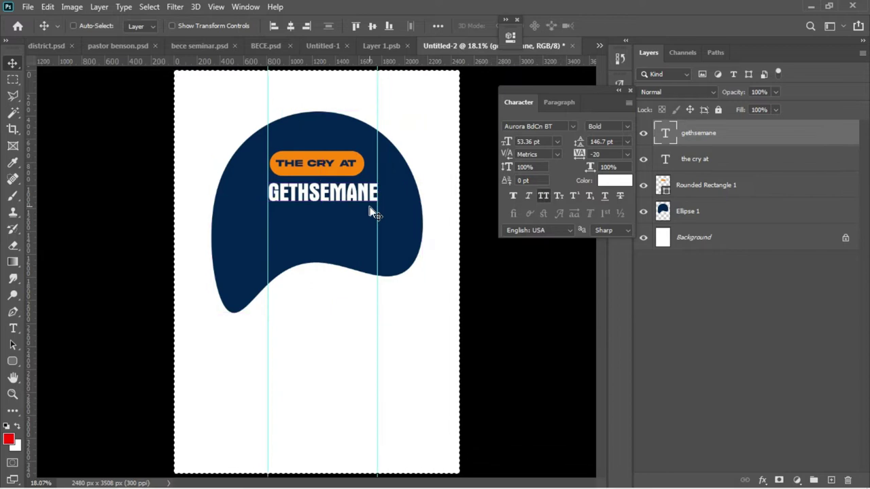
key(shift+Right)
key(Return)
key(ctrl+d)
- Nudge the "GETHSEMANE" text up so it sits tightly beneath the orange label
key(shift+Up)
key(shift+Up)
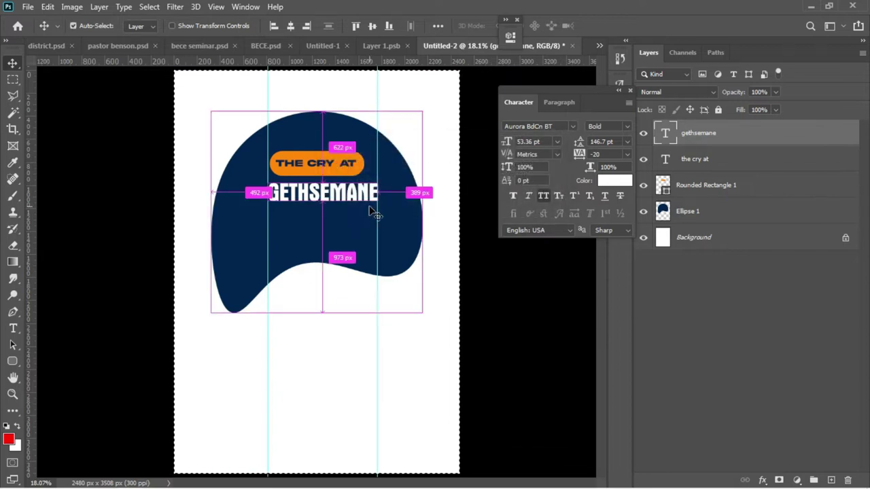
key(shift+Up)
key(shift+Up)
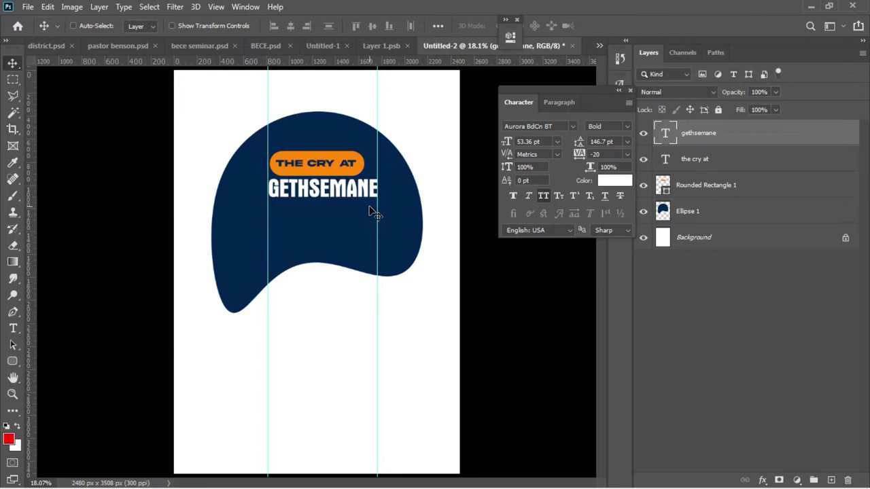
key(shift+Up)
key(shift+Up)
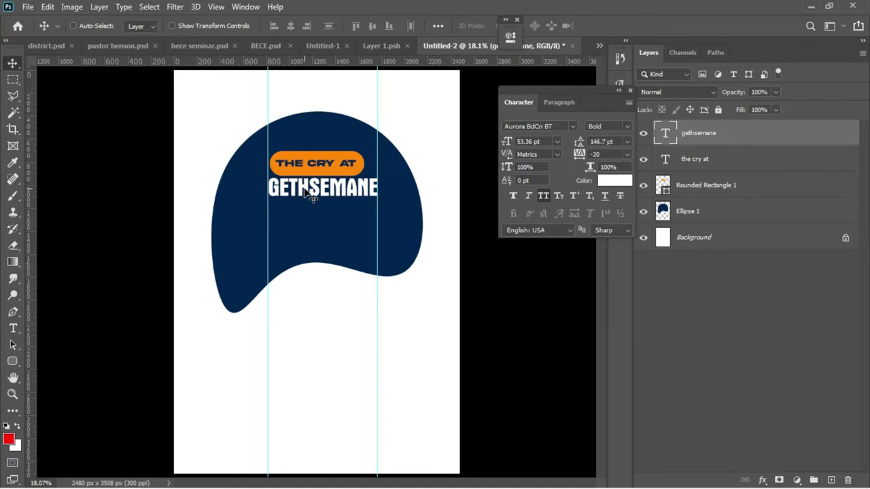
- Duplicate the "GETHSEMANE" text a little below itself and replace the copy's wording with "WEK"
drag(306, 194, 307, 224)
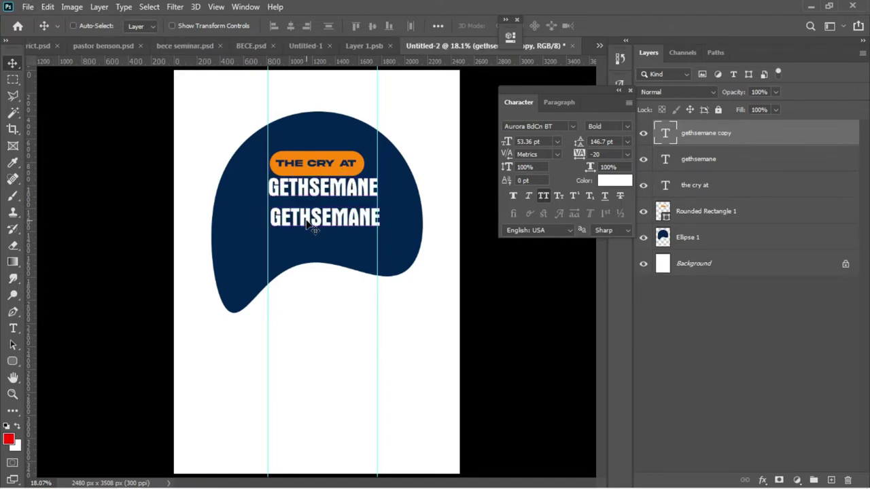
key(t)
click(306, 218)
double_click(307, 218)
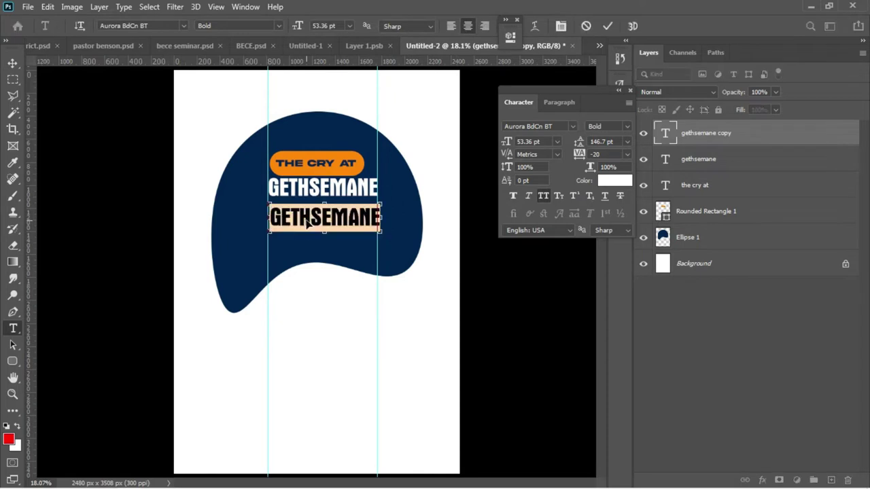
key(BackSpace)
text(WEK)
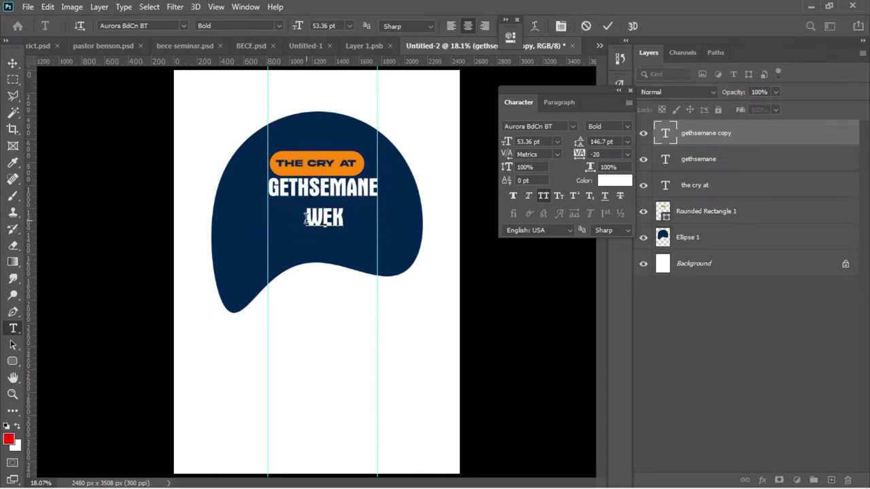
- Set the new third title line in Akira Expanded and correct its wording to "WEEK"
key(ctrl+a)
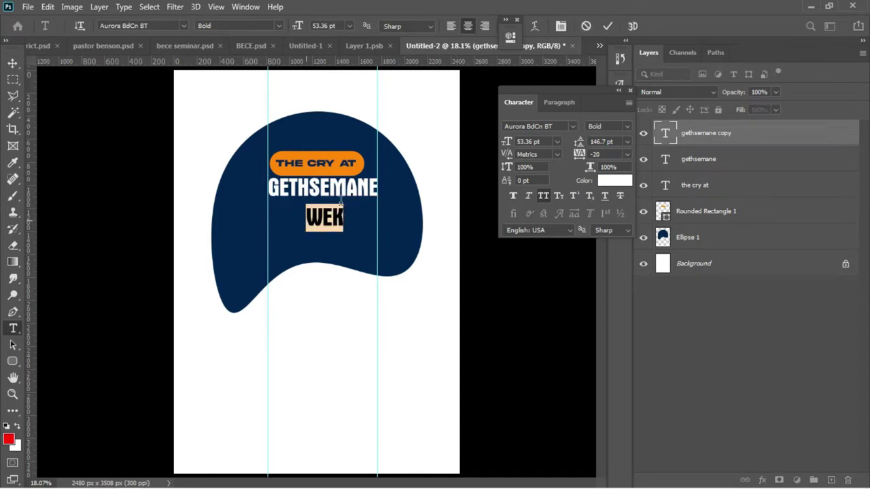
click(570, 127)
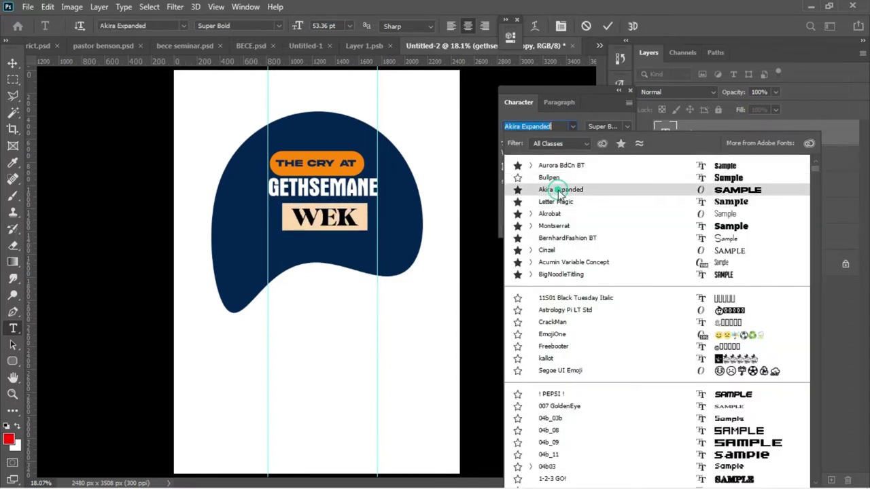
click(558, 190)
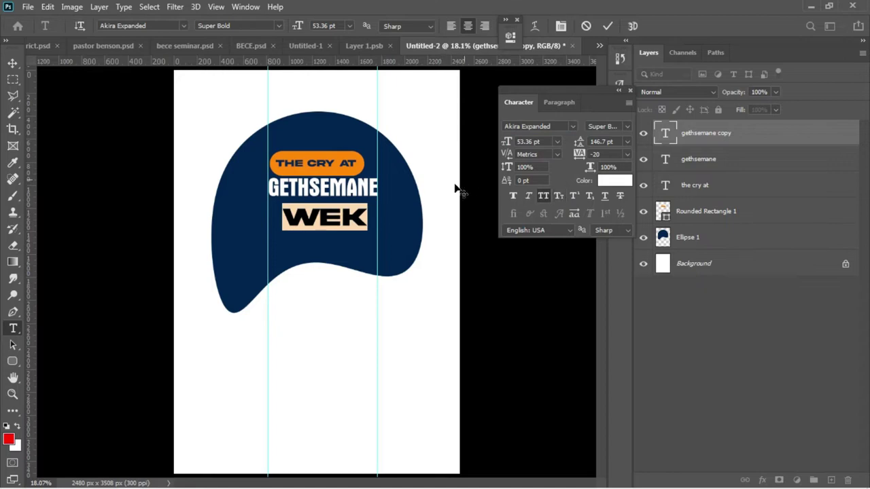
click(345, 213)
text(E)
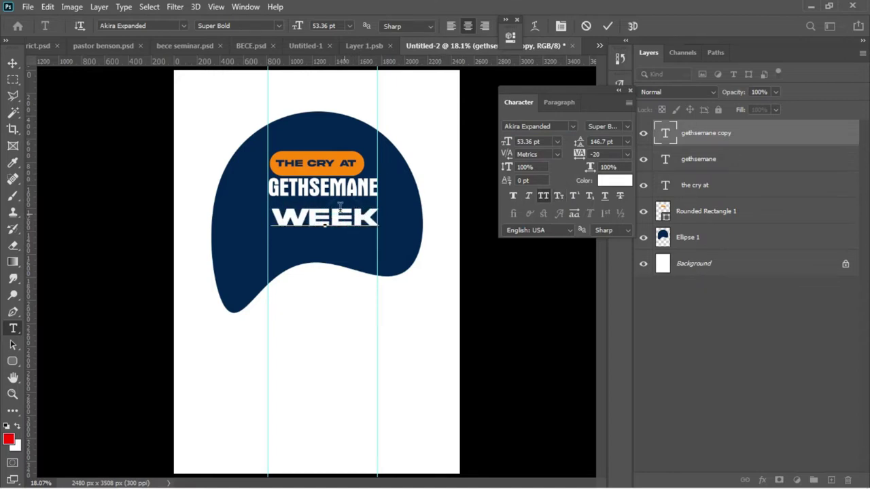
click(13, 63)
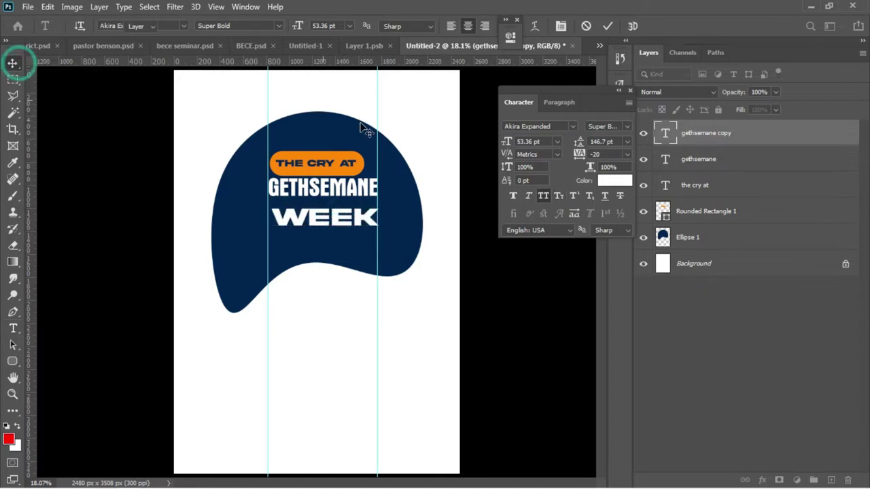
- Scale the "WEEK" text slightly so it spans the width between the two vertical guides
key(ctrl+t)
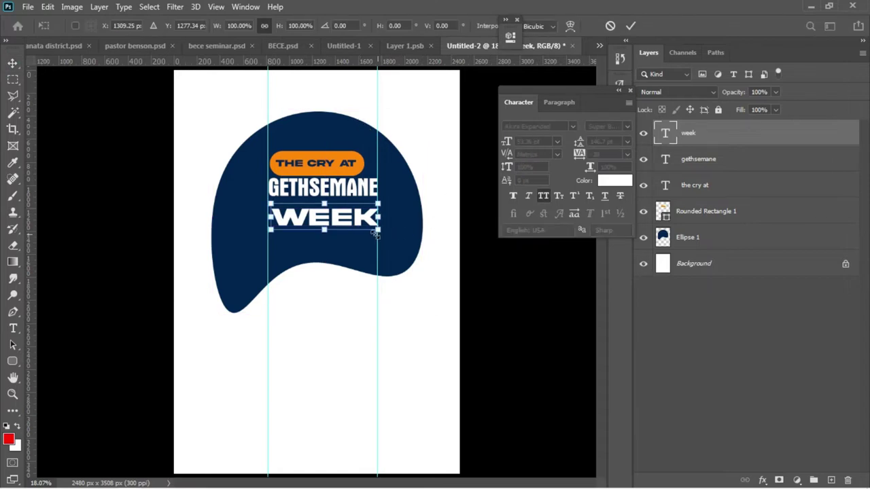
drag(270, 232, 267, 232)
key(Return)
- Nudge the "WEEK" text up until it sits tightly beneath "GETHSEMANE"
key(shift+Up)
key(shift+Up)
key(shift+Up)
key(shift+Up)
key(shift+Up)
key(shift+Up)
key(shift+Up)
key(shift+Up)
key(shift+Up)
key(shift+Up)
key(shift+Up)
key(shift+Up)
key(shift+Up)
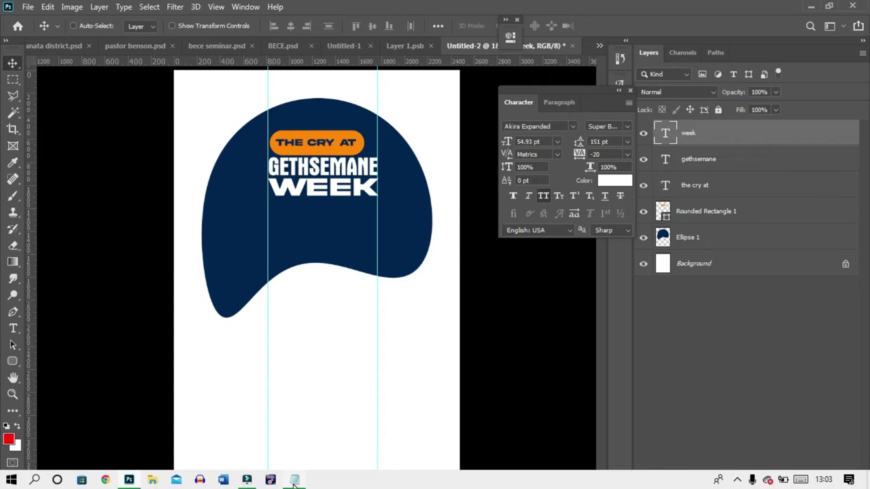
- Switch to Notepad and copy the line "THEME:THERE IS HOPE" from the flyer notes
mouse_move(294, 480)
click(267, 425)
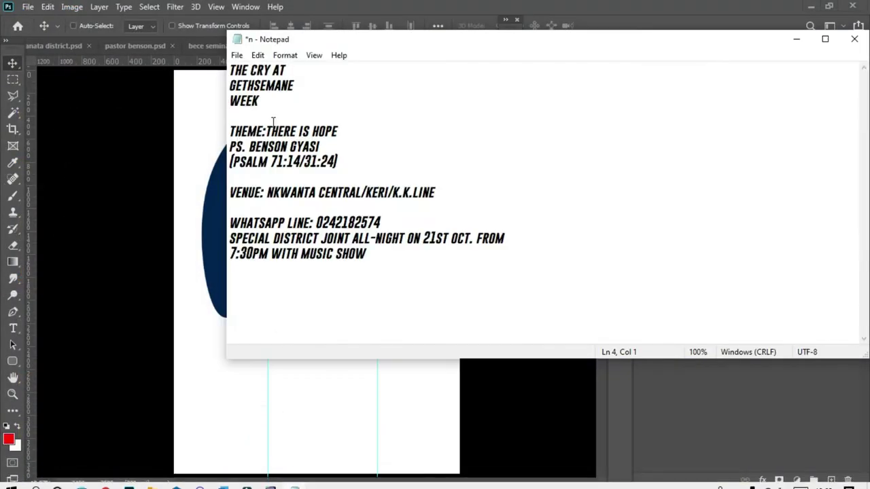
drag(230, 131, 343, 130)
key(ctrl+c)
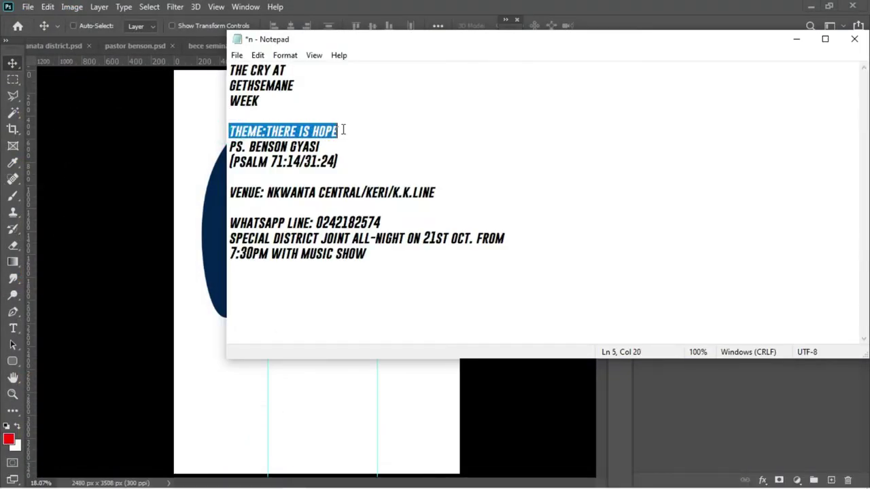
- Return to Photoshop and add a new text layer below "WEEK" containing the copied theme line
click(175, 223)
key(t)
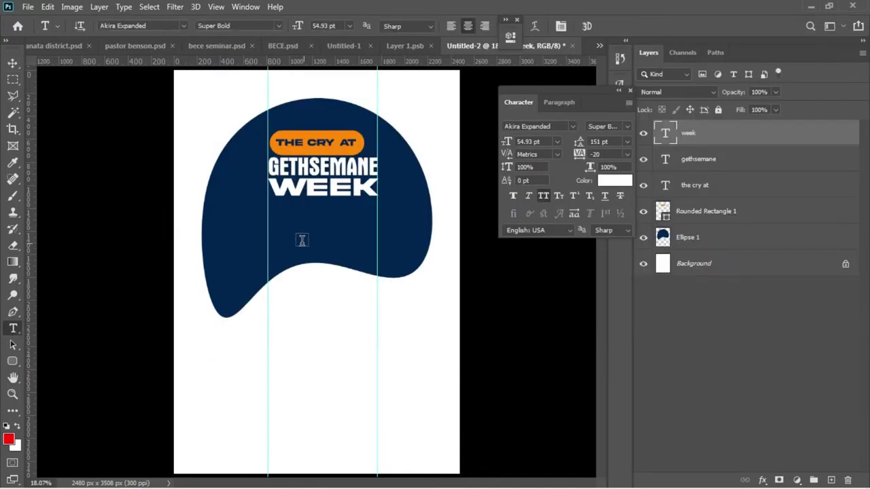
click(285, 233)
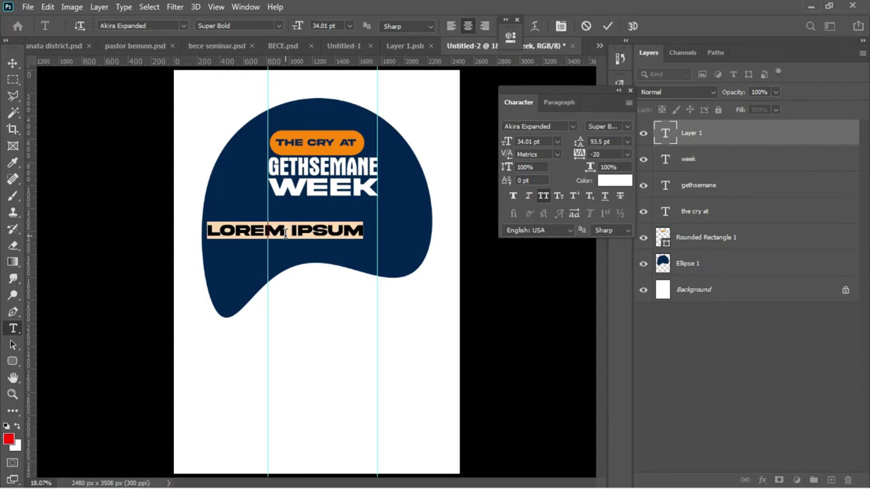
key(BackSpace)
key(ctrl+v)
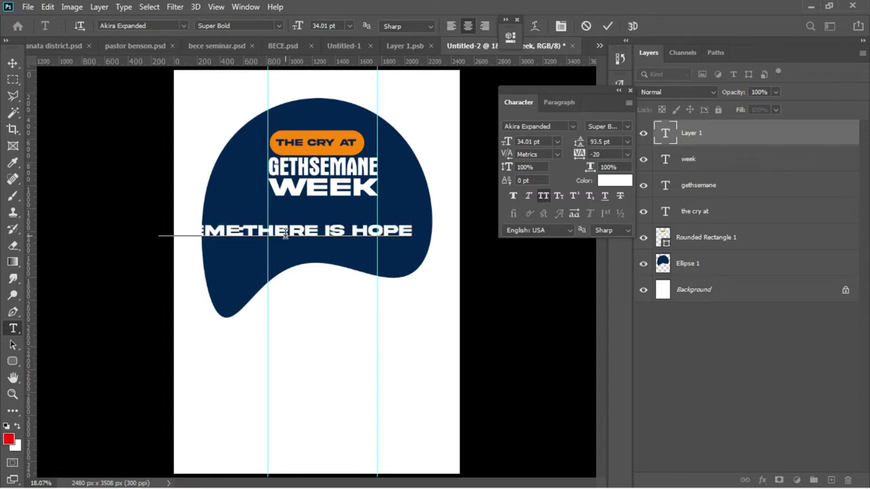
- Copy "THERE IS HOPE" from the theme text and remove it, leaving only "THEME:"
drag(243, 230, 471, 219)
key(ctrl+c)
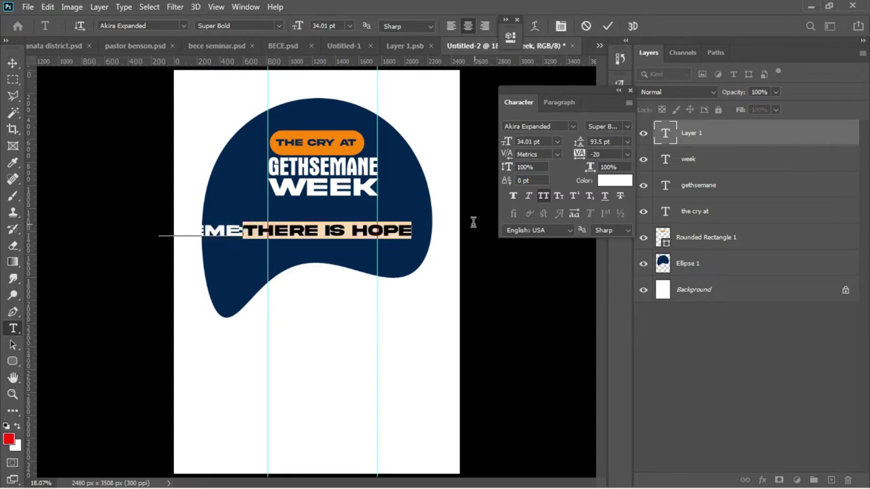
key(BackSpace)
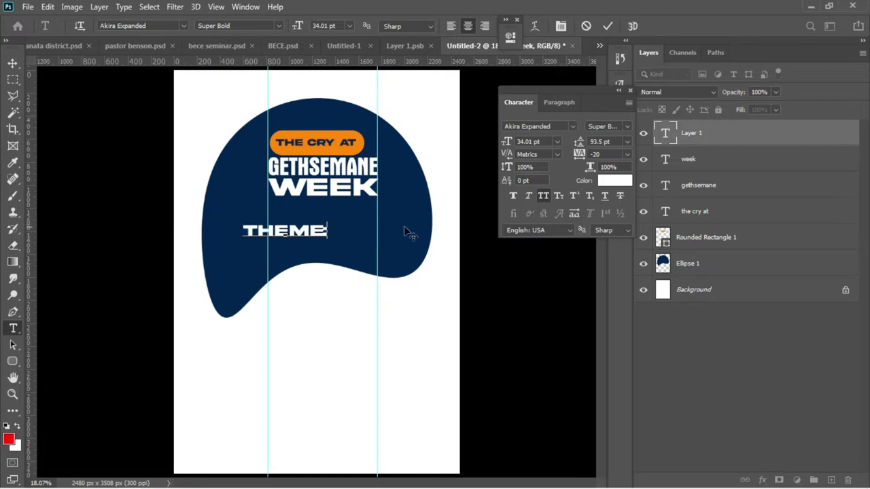
- Set the "THEME:" text in the Akrobat font with the Black style
key(ctrl+a)
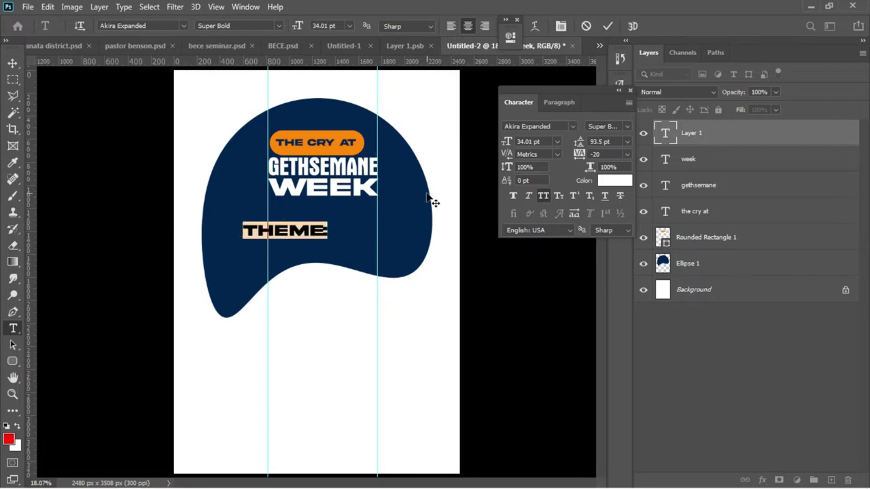
click(573, 127)
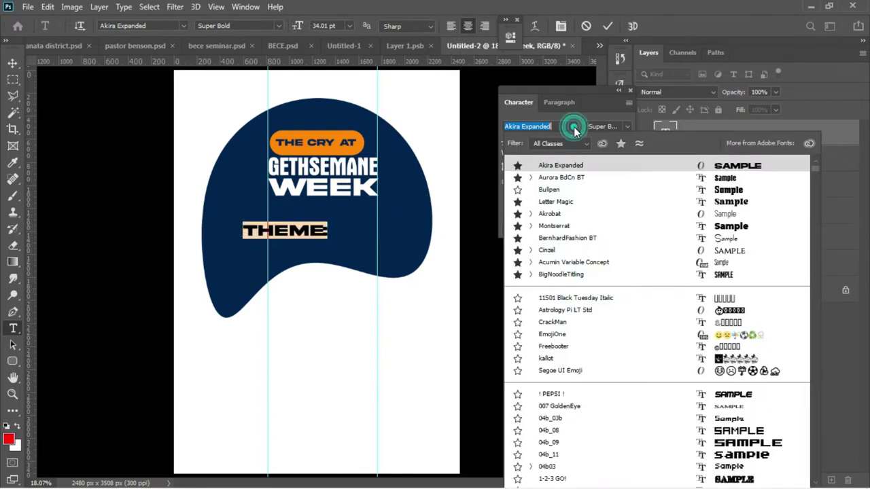
click(557, 214)
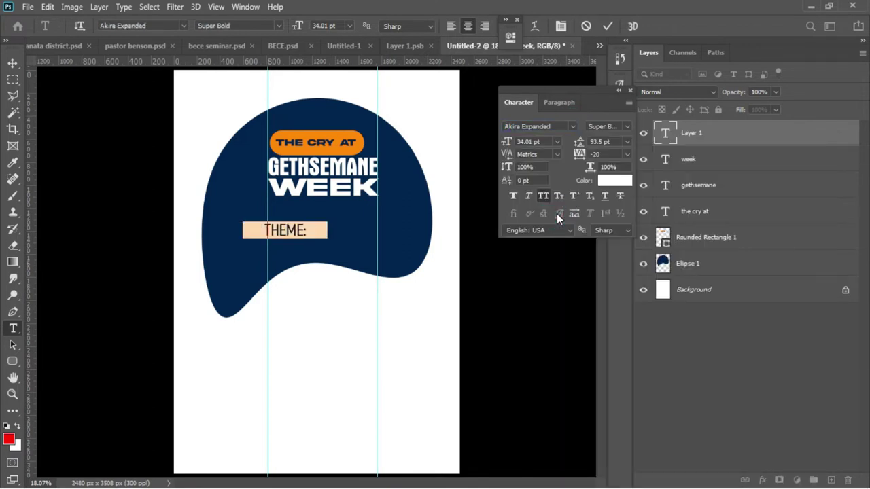
click(626, 125)
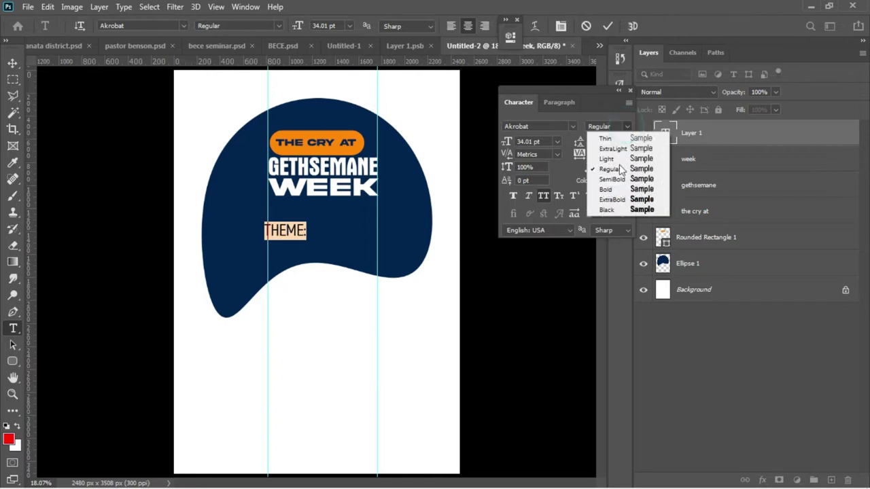
click(614, 208)
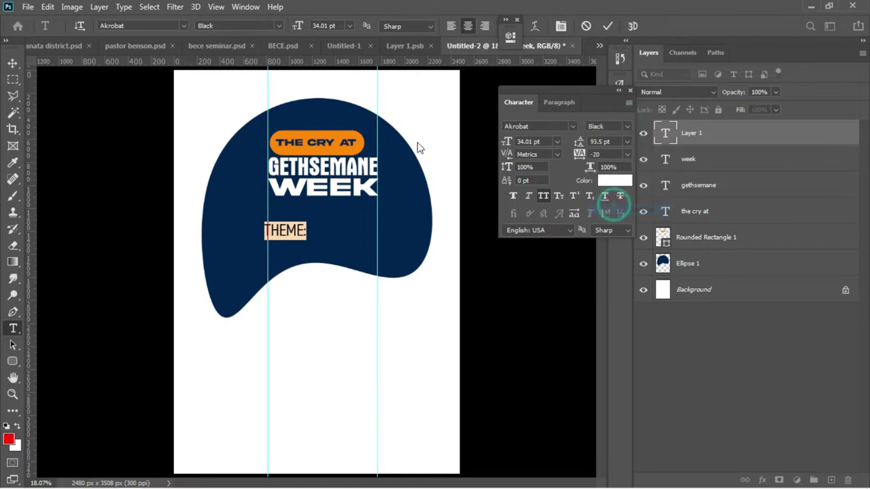
click(12, 63)
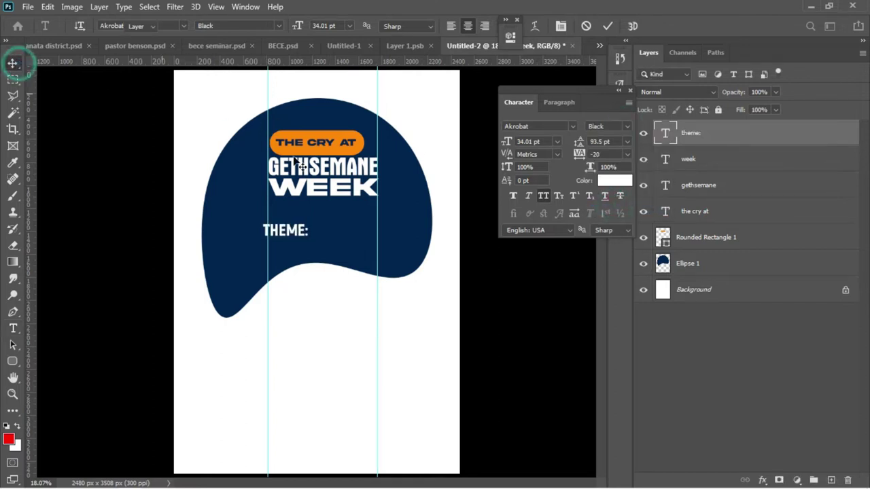
- Scale the "THEME:" text down and place it beneath "WEEK", starting at the first vertical guide
key(ctrl+t)
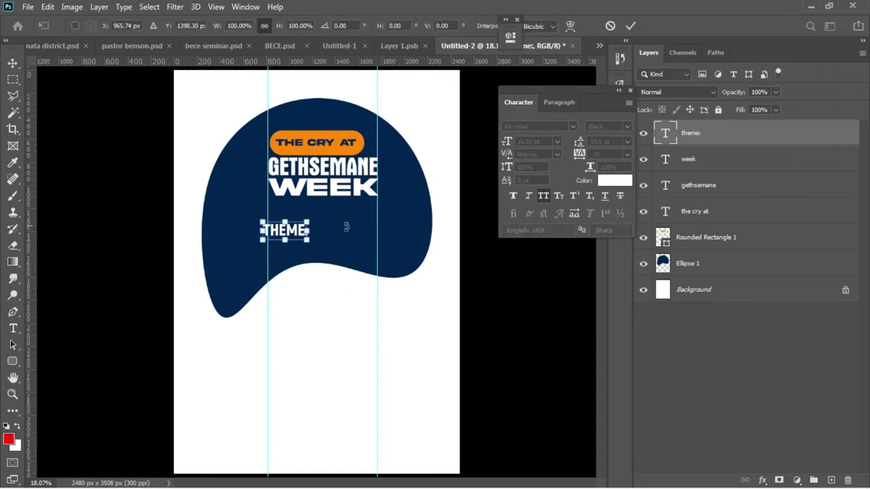
drag(308, 241, 295, 215)
key(Return)
- Draw a thin rectangle about 641 px by 13 px from beside "THEME:" to the second vertical guide
click(15, 365)
click(32, 362)
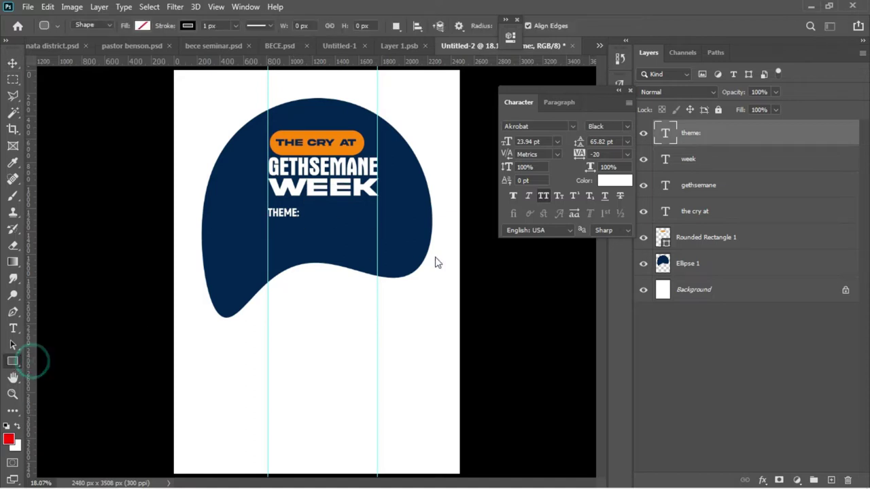
drag(303, 212, 375, 214)
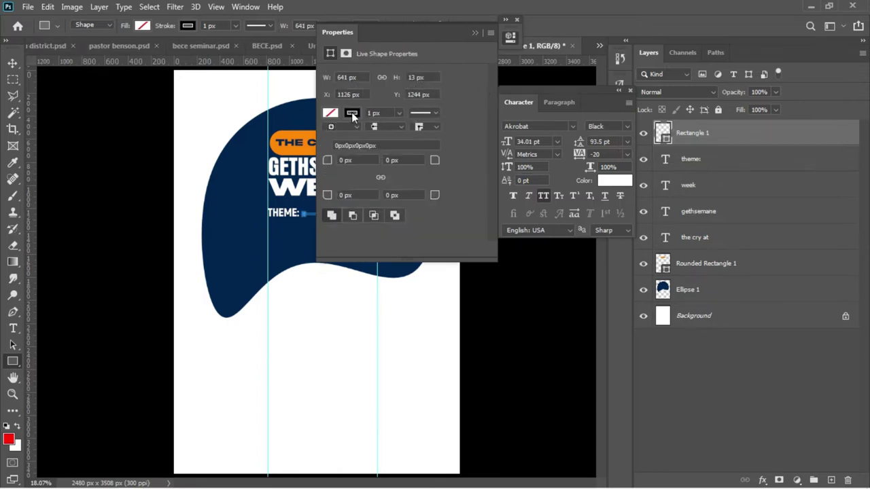
- Remove the thin rectangle's stroke and fill it with white
click(351, 112)
click(333, 133)
click(333, 114)
click(331, 180)
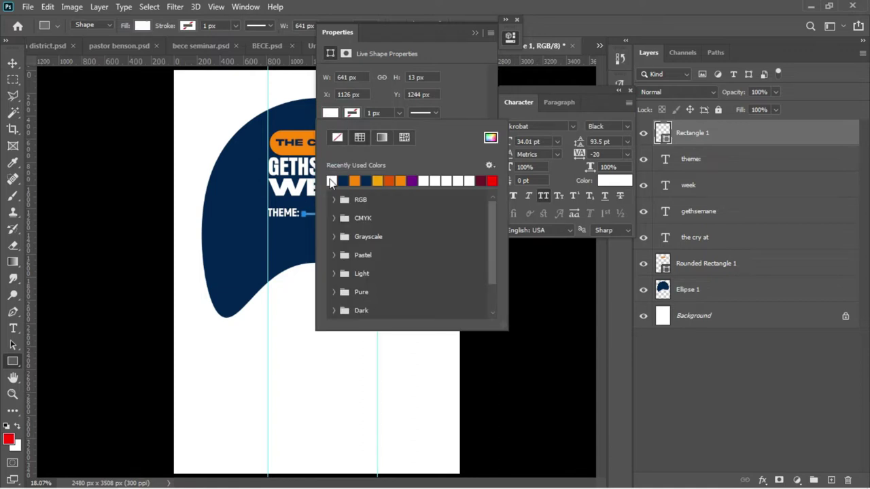
click(12, 64)
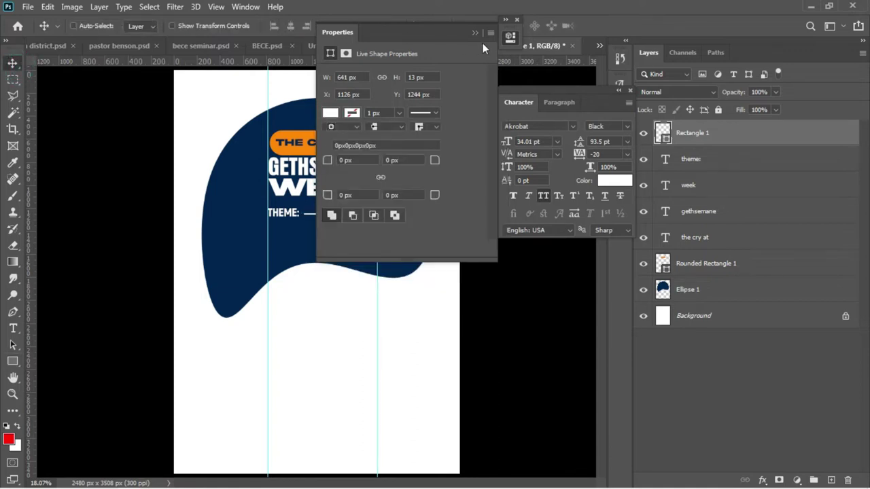
- Uncover the title, nudge the white line left and down to the foot of "THEME:", and duplicate its layer
drag(449, 31, 597, 29)
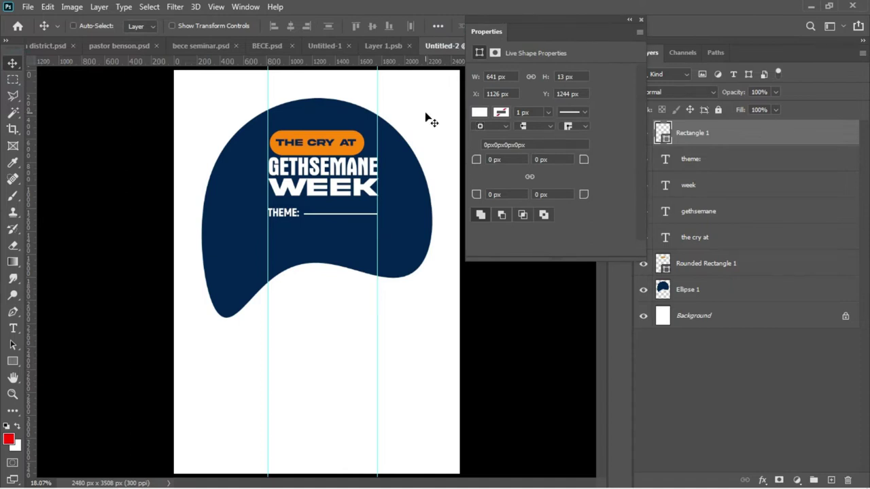
key(Left)
key(Down)
key(Down)
key(ctrl+j)
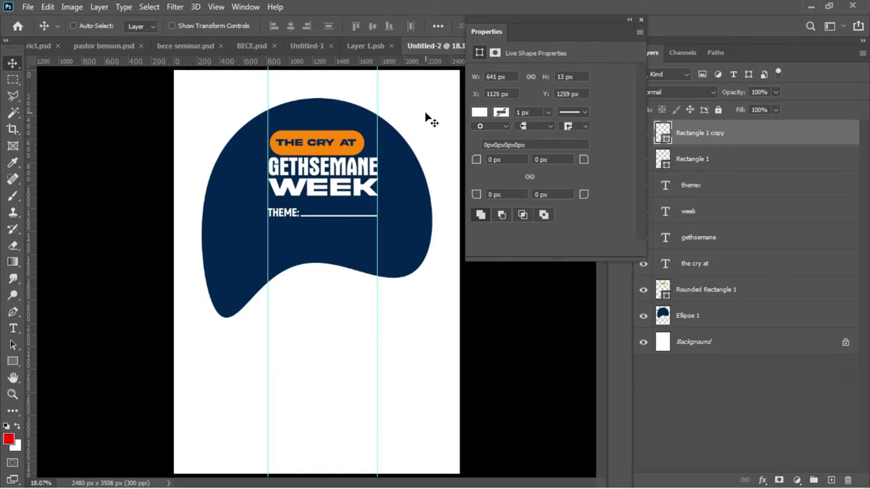
- Recolour the "THEME:" text with the orange sampled from the "THE CRY AT" label
double_click(664, 183)
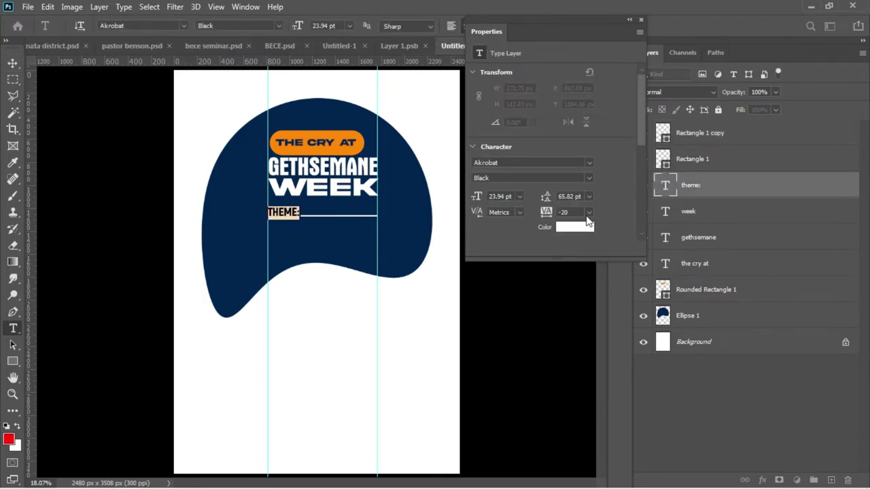
click(576, 226)
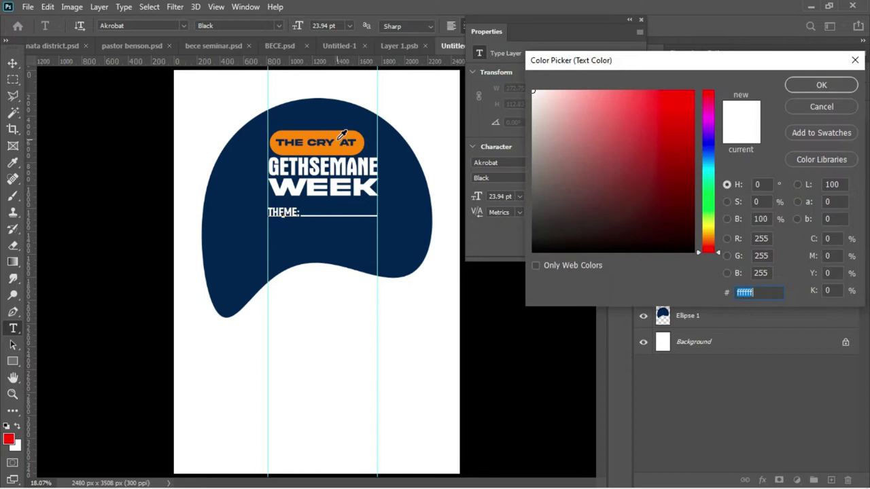
click(341, 136)
click(808, 84)
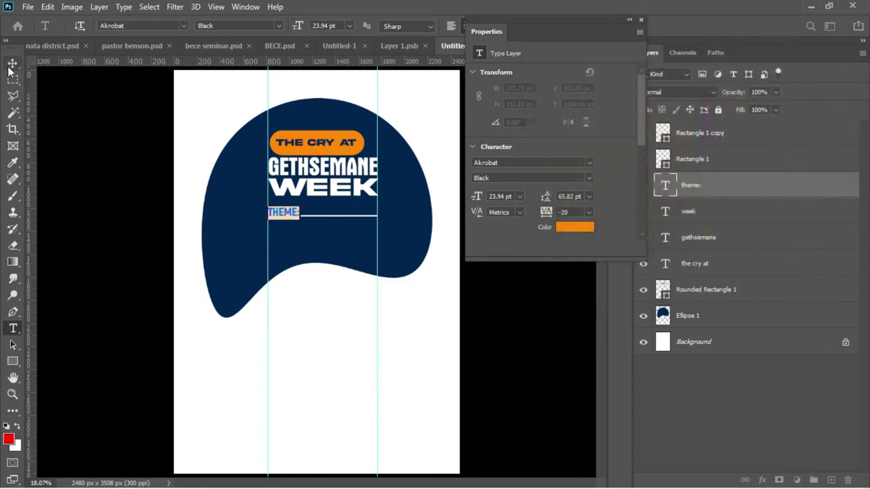
click(13, 63)
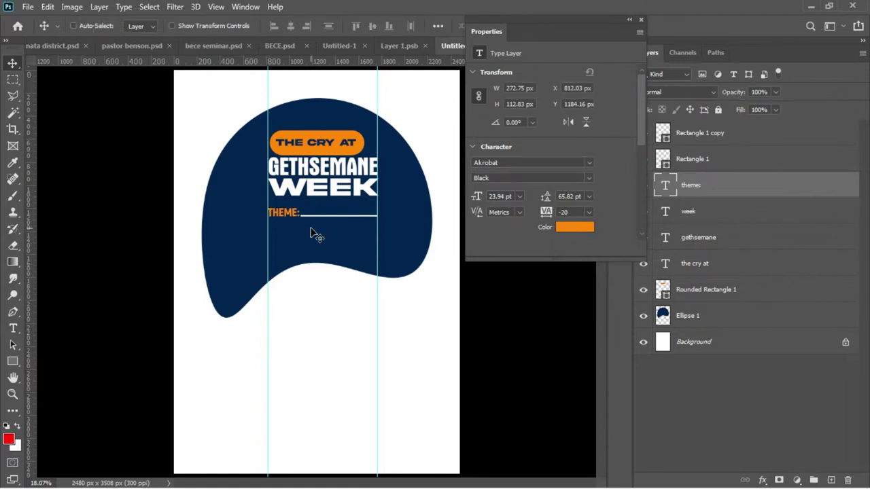
- Duplicate the "WEEK" text below the "THEME:" line and replace its wording with "THERE IS HOPE"
right_click(302, 192)
click(312, 197)
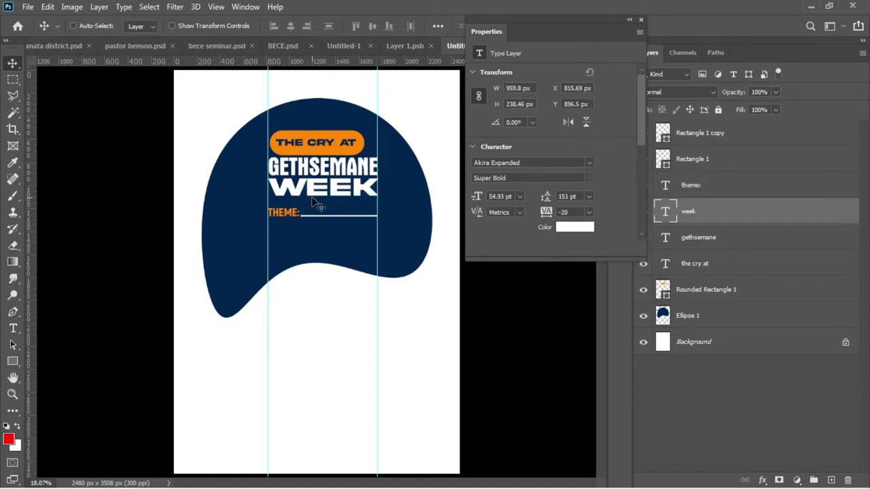
drag(315, 201, 313, 250)
key(t)
click(309, 245)
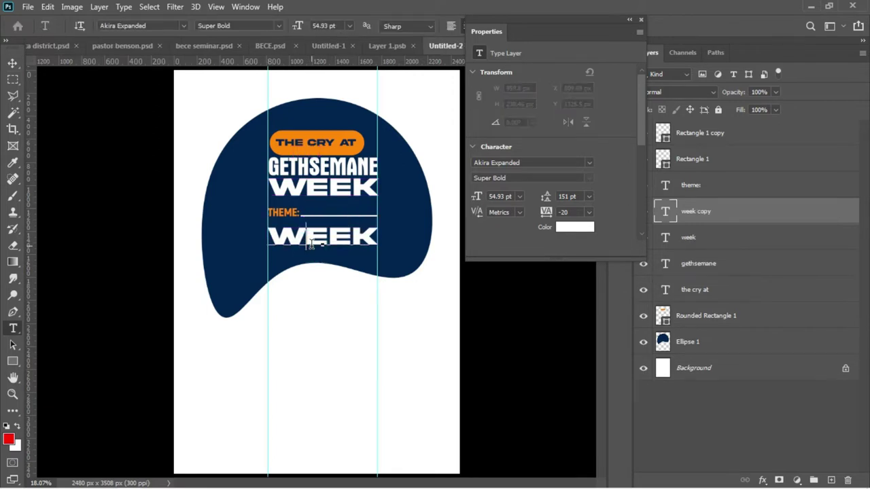
double_click(310, 245)
key(BackSpace)
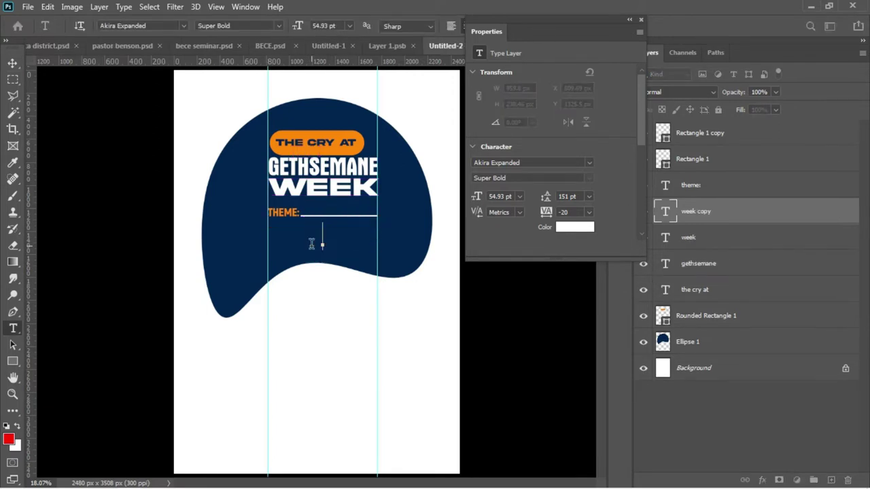
key(ctrl+v)
click(311, 243)
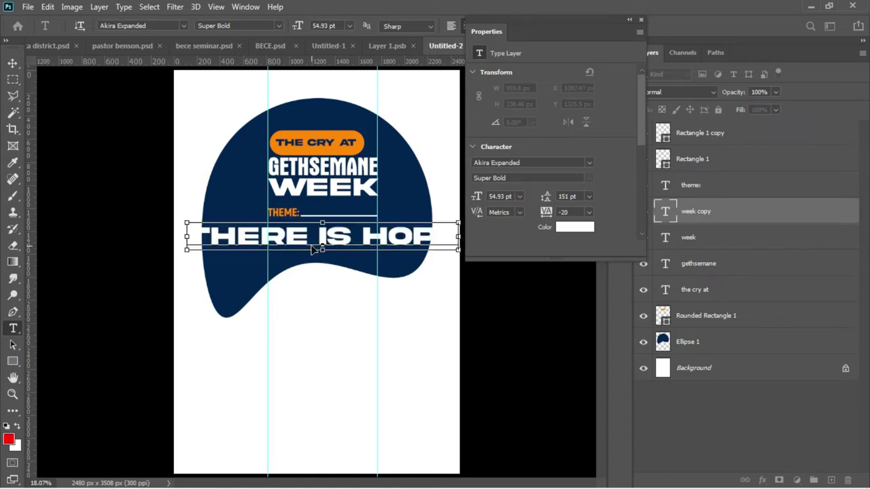
- Reduce the font size of the whole "THERE IS HOPE" text to about 20.93 pt
key(ctrl+a)
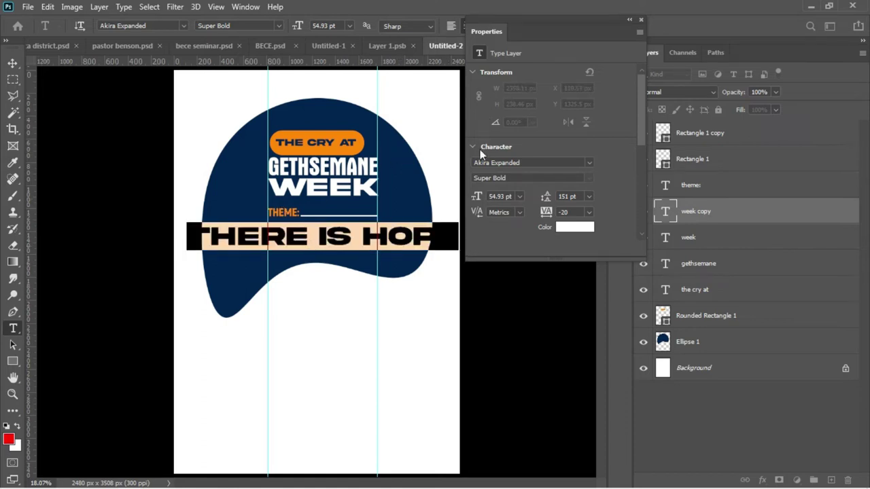
drag(475, 197, 459, 203)
key(Return)
key(v)
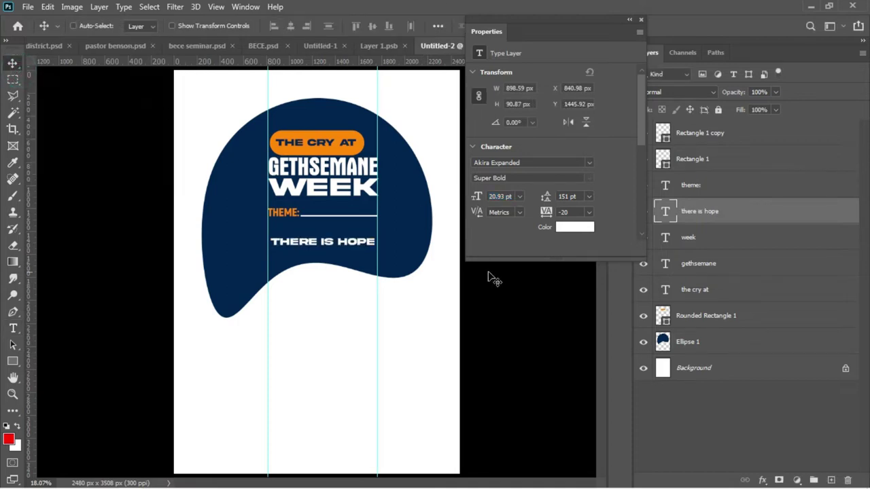
- Scale "THERE IS HOPE" up to about 961 px wide and nudge it left to the first vertical guide
key(ctrl+t)
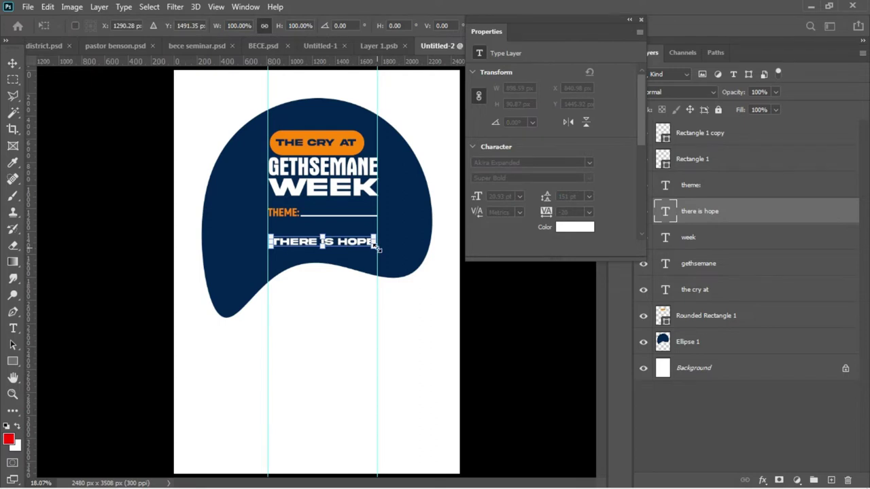
drag(375, 249, 385, 253)
key(Return)
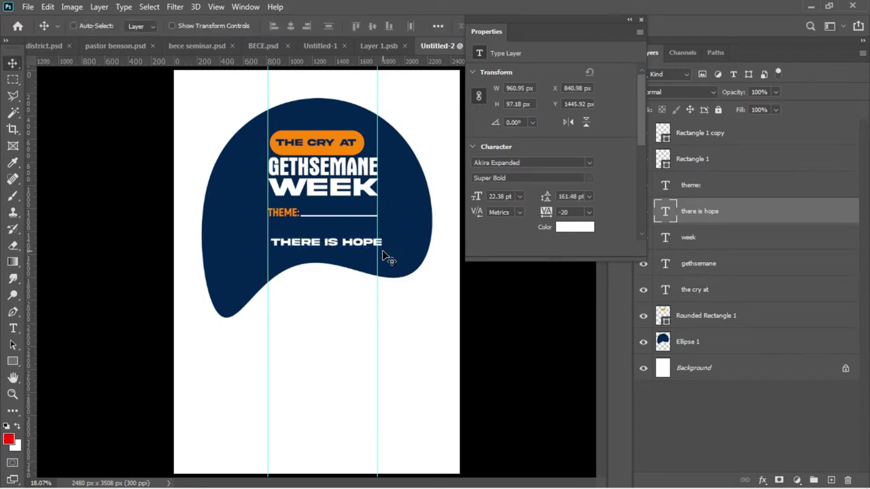
key(shift+Left)
key(shift+Left)
key(shift+Left)
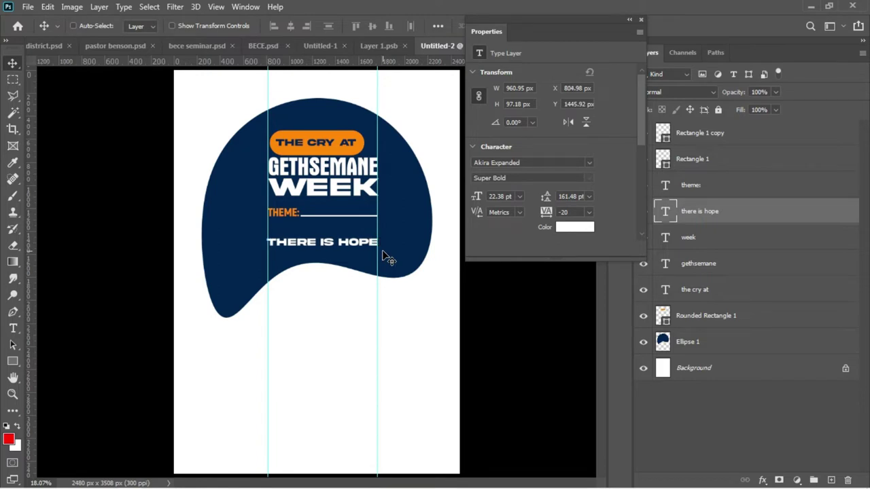
- Nudge "THERE IS HOPE" up until it sits just beneath "THEME:" and the white line, at about Y 1290 px
key(Up)
key(Up)
key(Up)
key(Up)
key(Up)
key(Up)
key(Up)
key(Up)
key(Up)
key(Up)
key(Up)
key(Up)
key(Up)
key(Up)
key(Up)
key(Up)
key(Up)
key(Up)
key(Up)
key(Up)
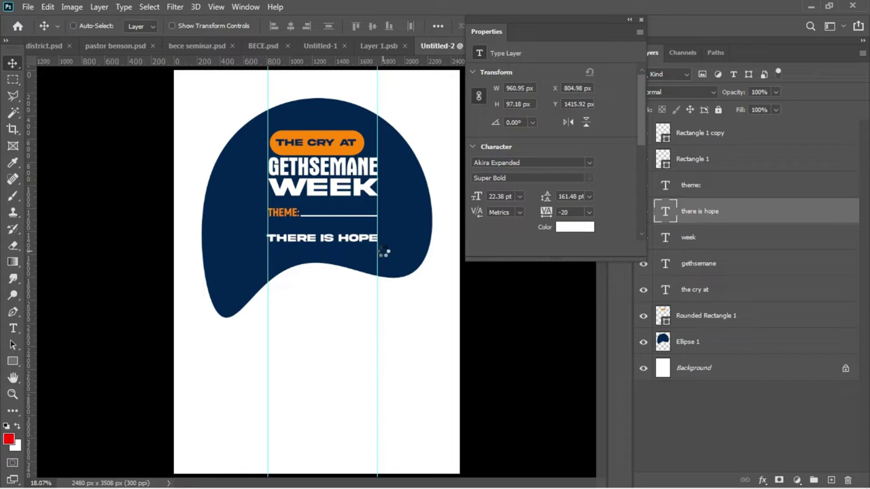
key(Up)
key(Up)
key(Up)
key(Up)
key(Up)
key(Up)
key(Up)
key(Up)
key(Up)
key(Up)
key(Up)
key(Up)
key(Up)
key(Up)
key(Up)
key(Up)
key(Up)
key(Up)
key(Up)
key(Up)
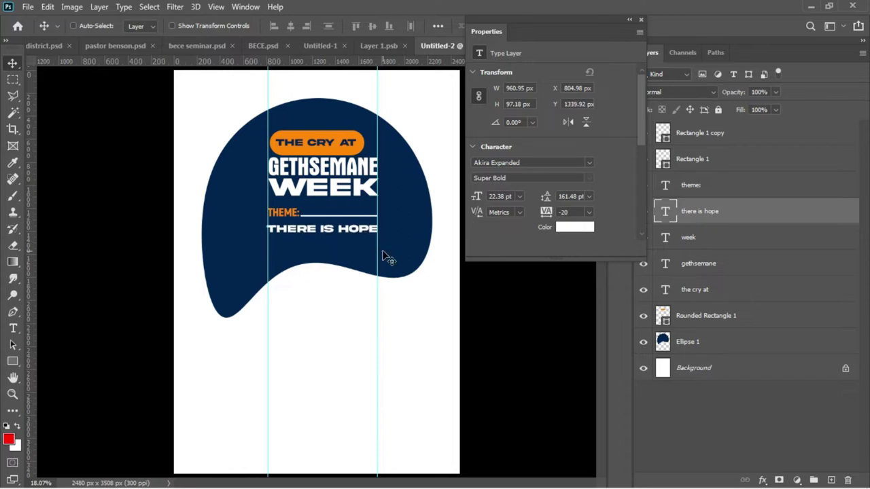
key(Up)
key(Up)
key(Up)
key(Up)
key(Up)
key(Up)
key(Up)
key(Up)
key(Up)
key(Up)
key(Up)
key(Up)
key(Up)
key(Up)
key(Up)
key(Up)
key(Up)
key(Up)
key(Up)
key(Up)
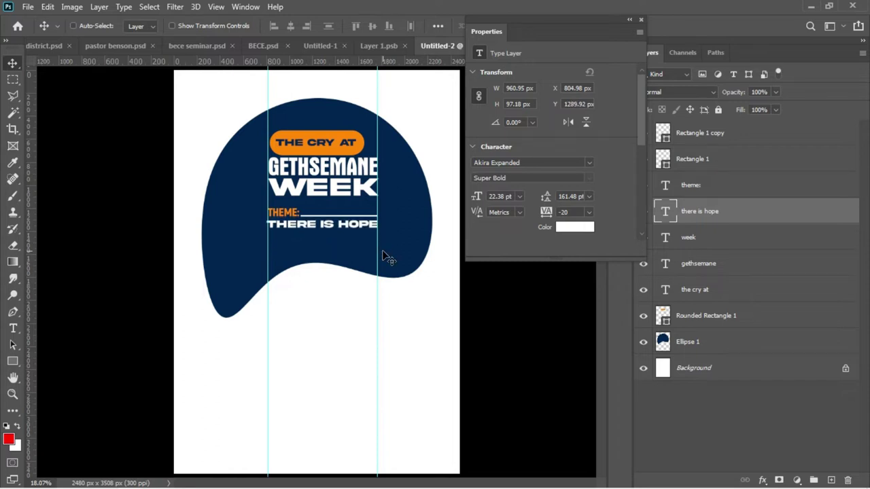
- Fit "THERE IS HOPE" between the two vertical guides by resizing it to about 945 px wide
key(ctrl+t)
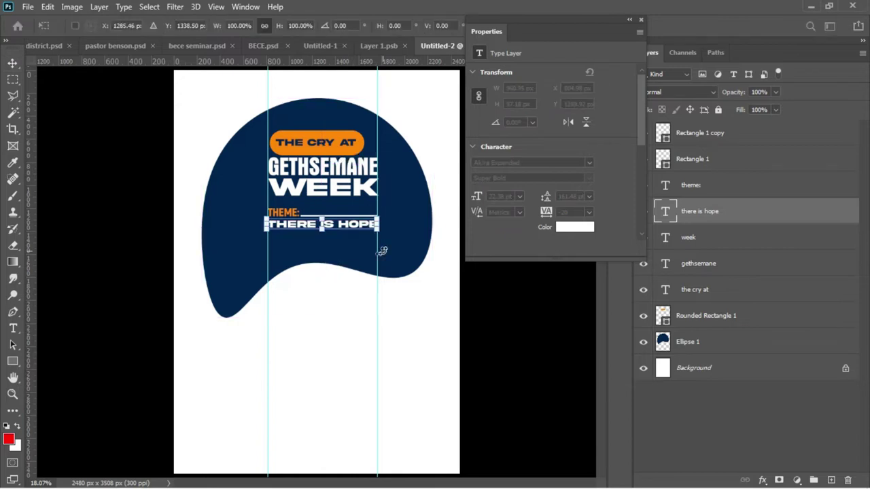
drag(266, 230, 270, 229)
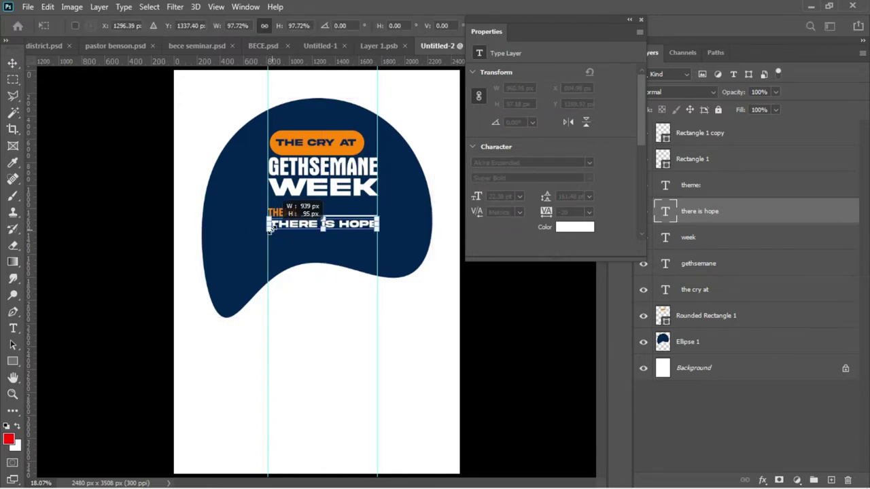
key(Return)
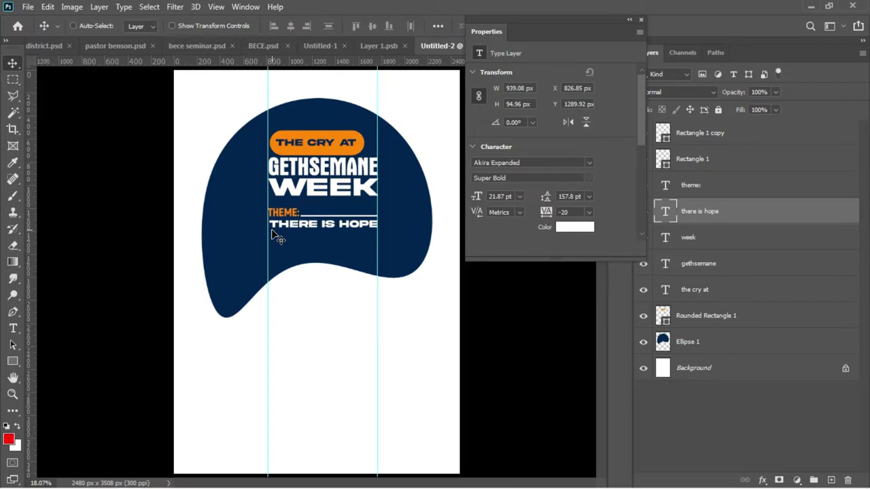
key(ctrl+t)
drag(268, 229, 267, 231)
key(Return)
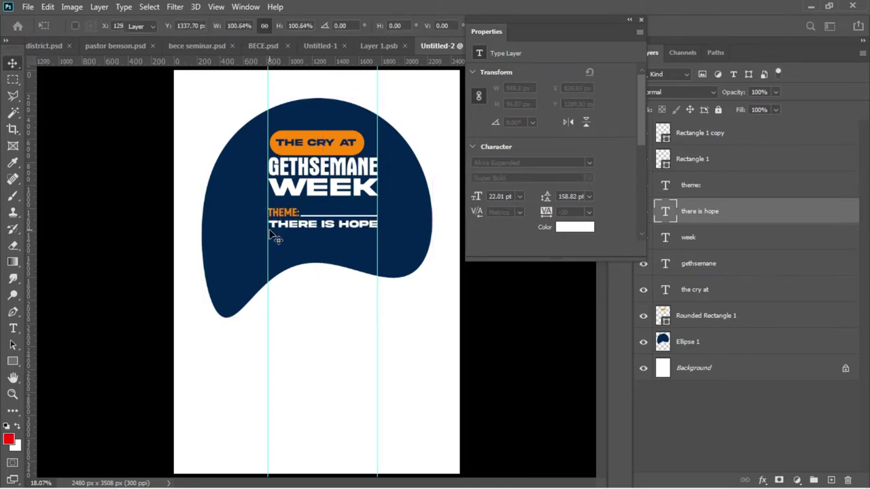
key(Left)
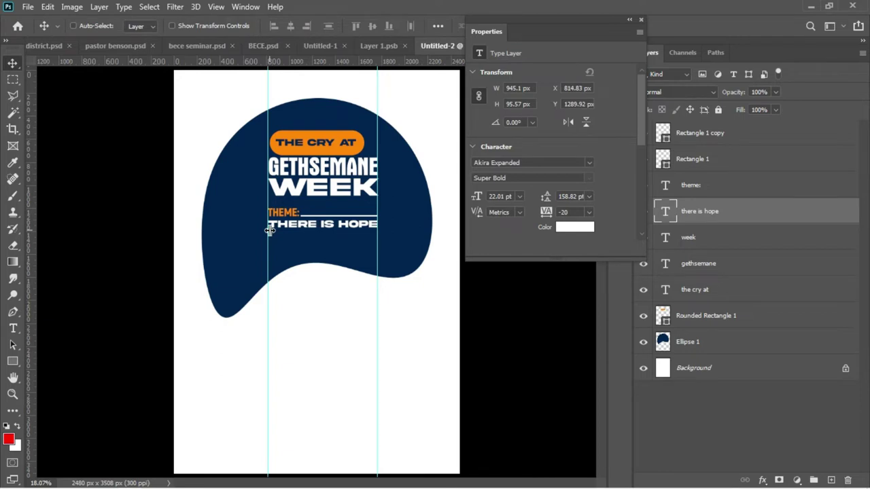
- Move "THERE IS HOPE" 7 px closer to the white line above it
key(Up)
key(Up)
key(Up)
key(Up)
key(Up)
key(Up)
key(Up)
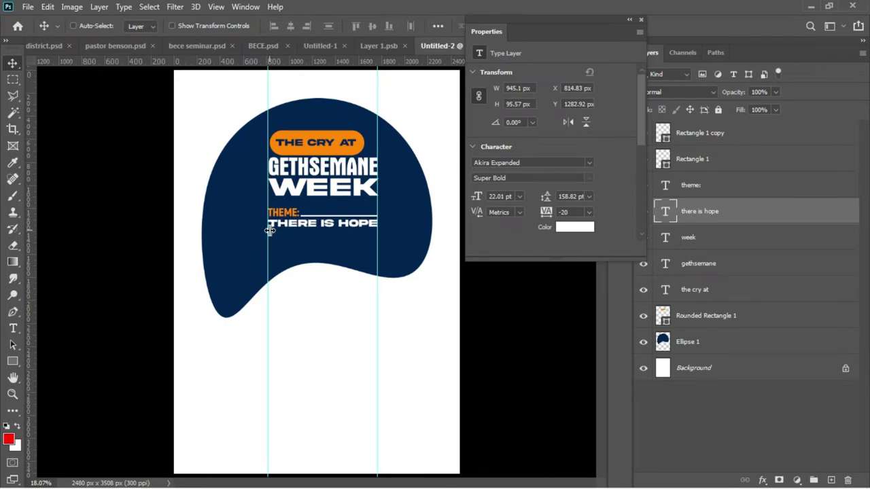
- Copy the "(PSALM 71:14/31:24)" line from the notes in Notepad and return to Photoshop
mouse_move(292, 487)
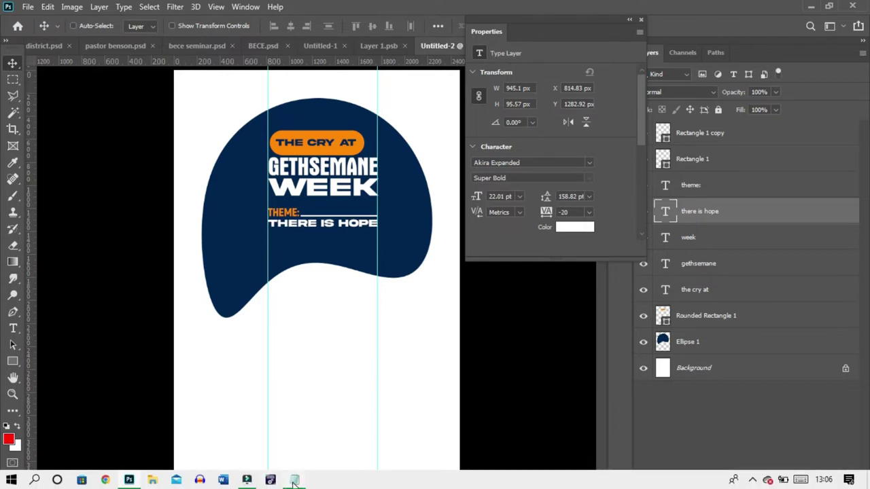
click(285, 444)
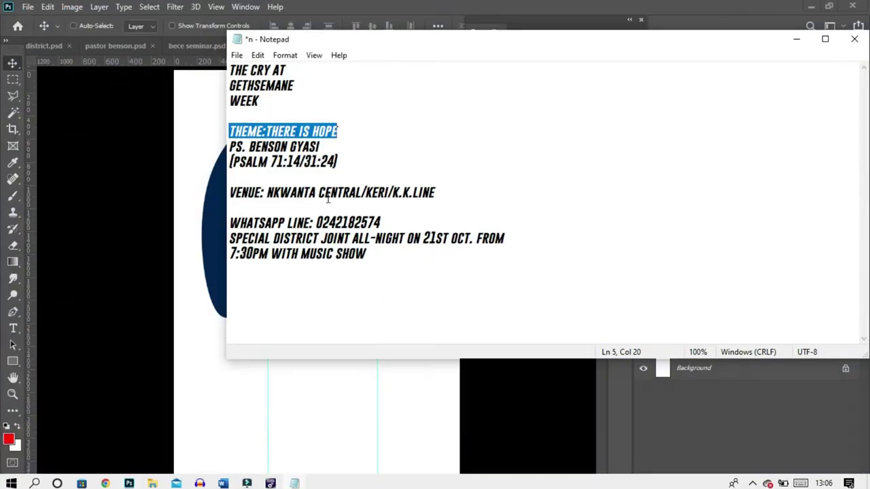
drag(340, 161, 229, 161)
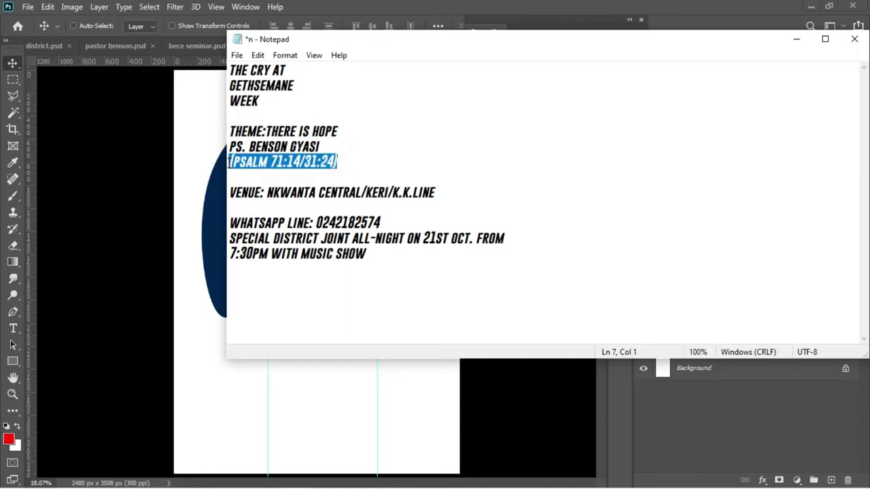
click(197, 177)
- Duplicate the "THEME:" text, replace its wording with "(PSALM 71:14/31:24)", and place it centred beneath "THERE IS HOPE"
right_click(293, 212)
click(309, 221)
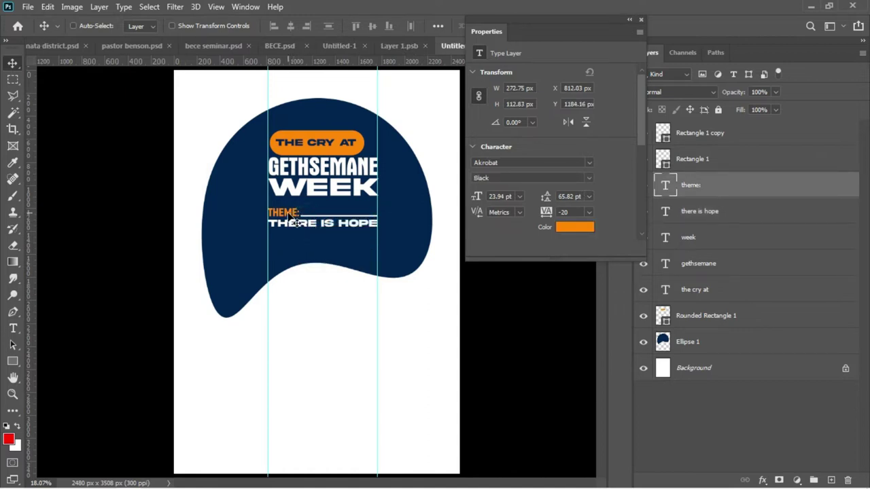
drag(290, 214, 290, 250)
key(t)
double_click(290, 250)
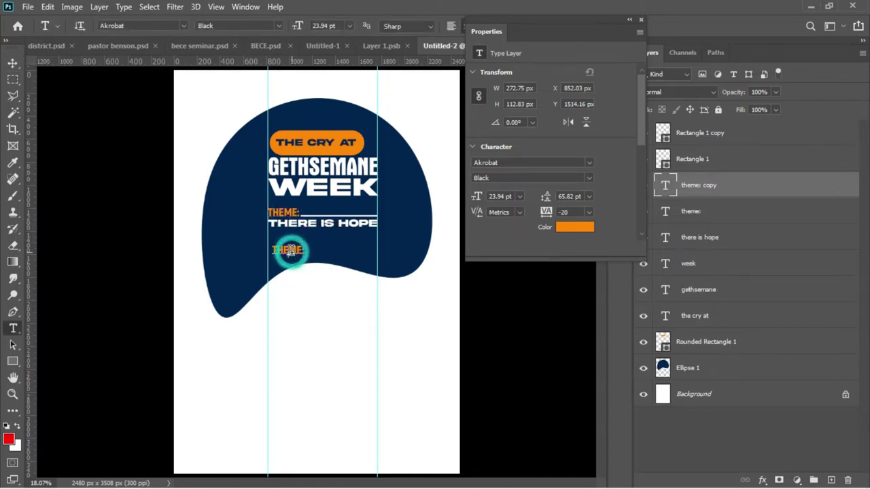
key(BackSpace)
text([PSALM 71:14/31:24])
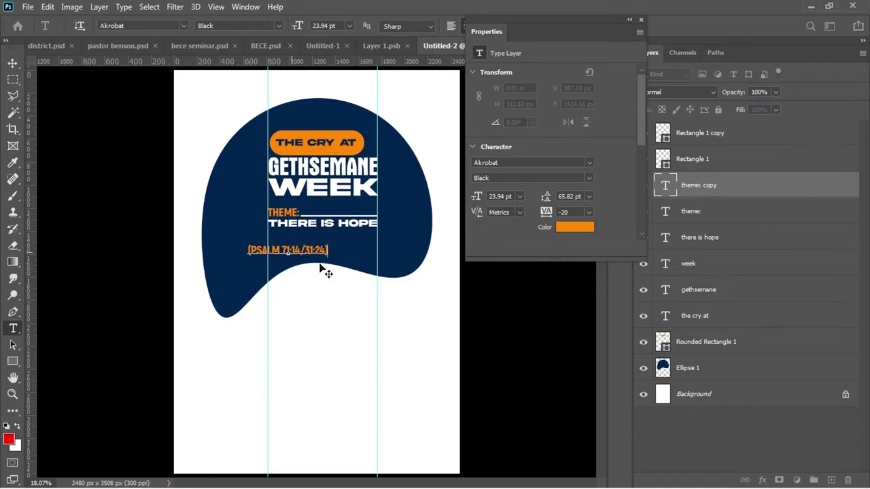
drag(317, 292, 349, 281)
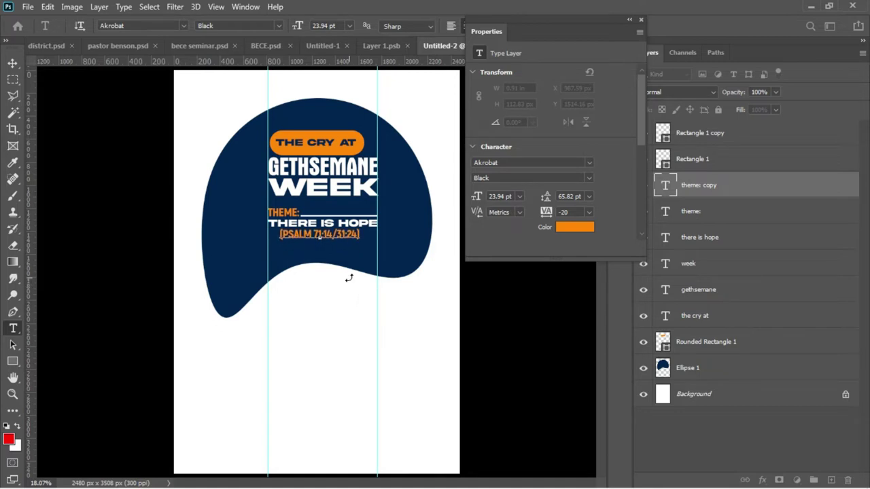
- Recolour the "(PSALM 71:14/31:24)" text white with hex value ffffff
key(ctrl+a)
click(569, 229)
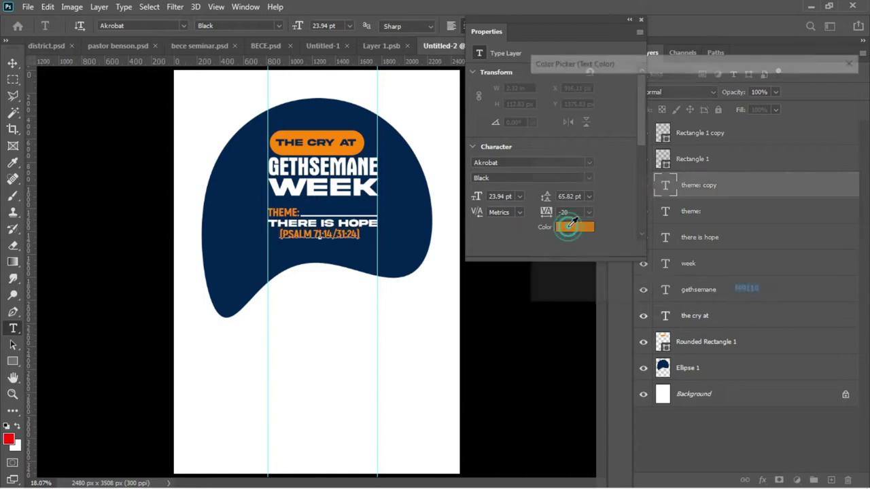
text(ffffff)
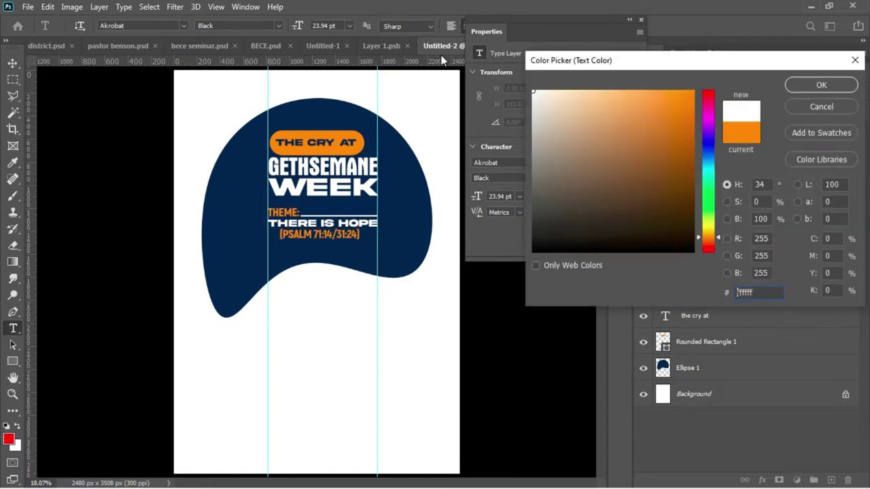
key(Return)
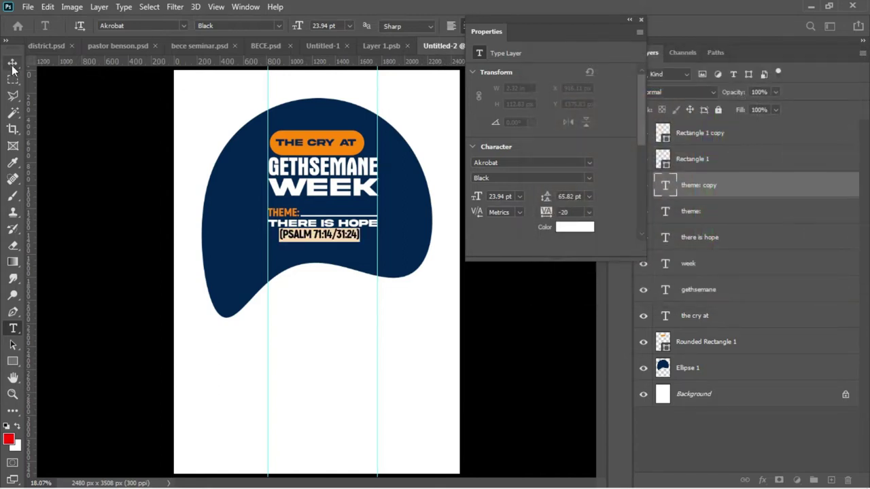
- Nudge the "(PSALM 71:14/31:24)" line up about 13 px, closer to "THERE IS HOPE"
click(13, 62)
key(Up)
key(Up)
key(Up)
key(Up)
key(Up)
key(Up)
key(Up)
key(Up)
key(Up)
key(Up)
key(Up)
key(Up)
key(Up)
key(Up)
key(Up)
key(Up)
key(Up)
key(Up)
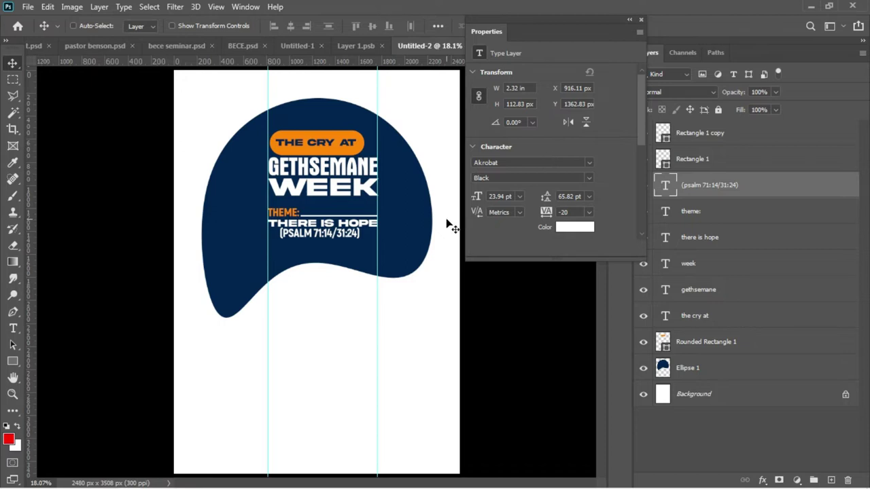
- Try enlarging the "THEME:" text to about 26 pt, then undo the resize
right_click(296, 218)
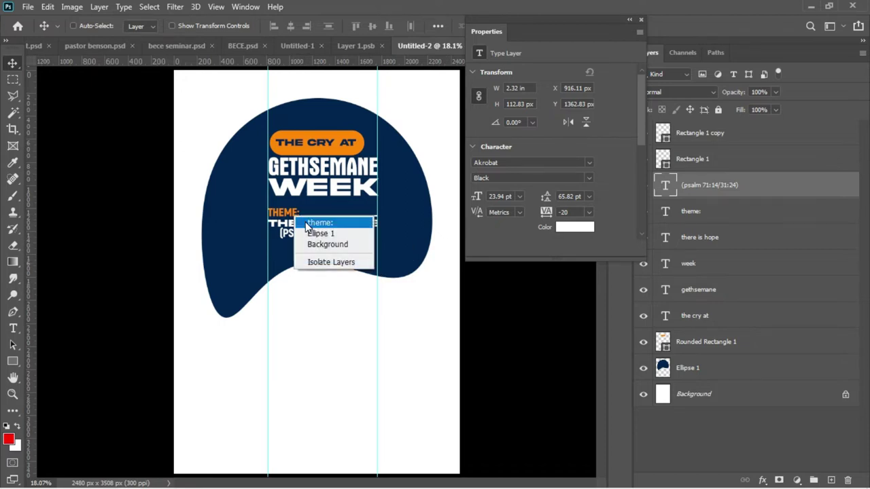
click(309, 223)
key(ctrl+t)
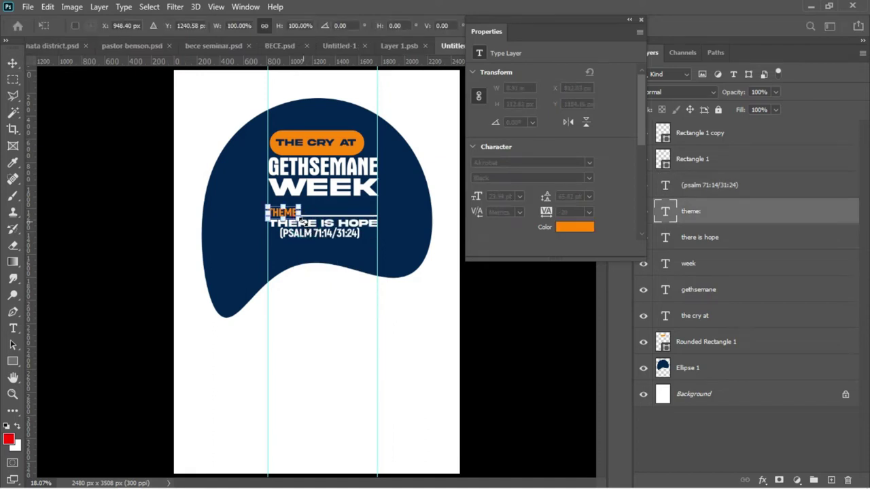
drag(302, 220, 305, 222)
key(Return)
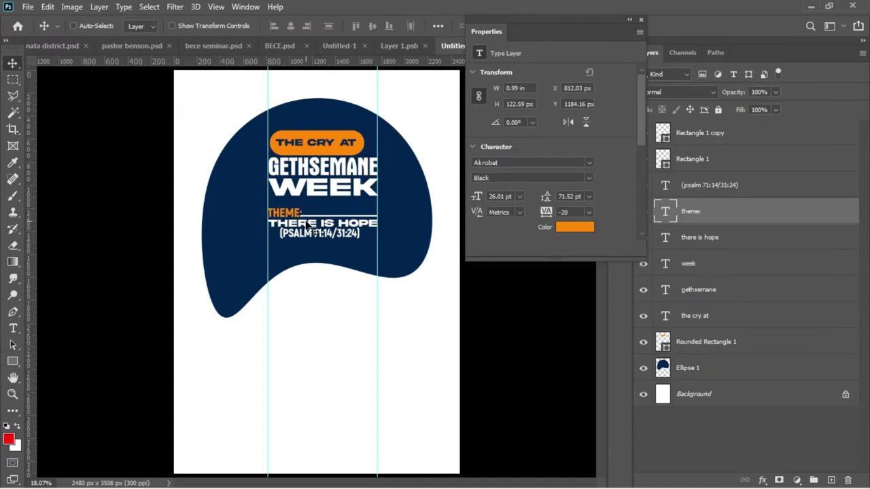
key(Up)
key(Up)
key(Up)
key(Up)
key(Up)
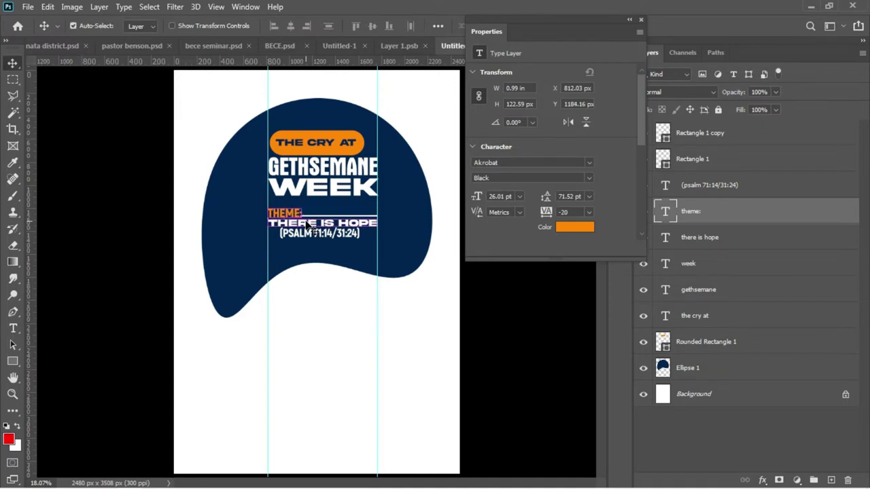
key(ctrl+shift+comma)
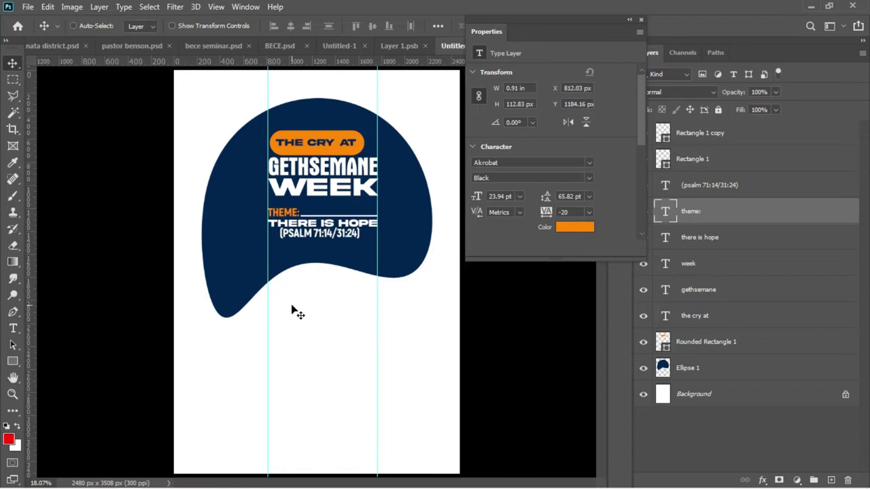
- Add a new text line reading "18TH" on the white area below the navy shape
key(t)
click(288, 336)
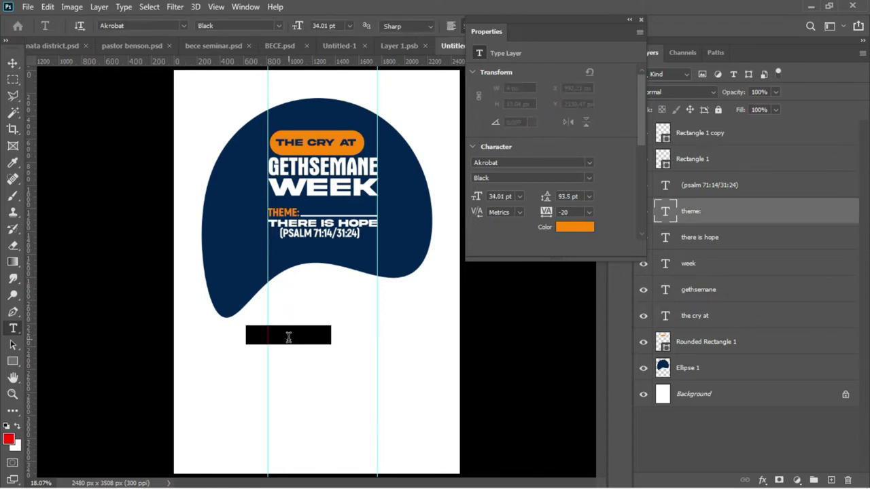
key(BackSpace)
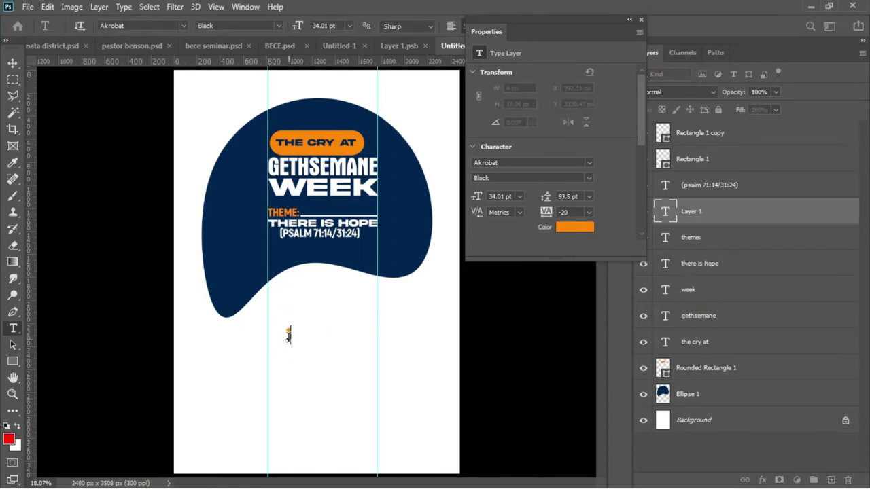
text(18th)
- Change the font of the whole "18TH" text to Montserrat Black
key(ctrl+a)
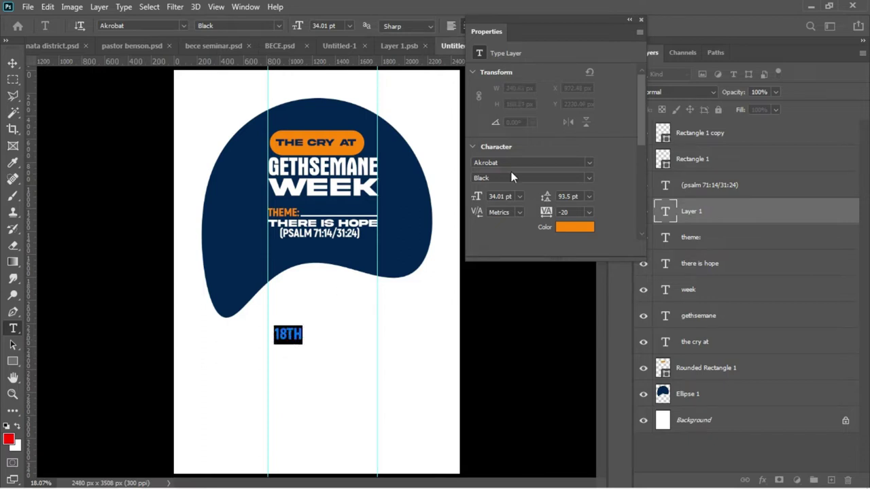
click(567, 163)
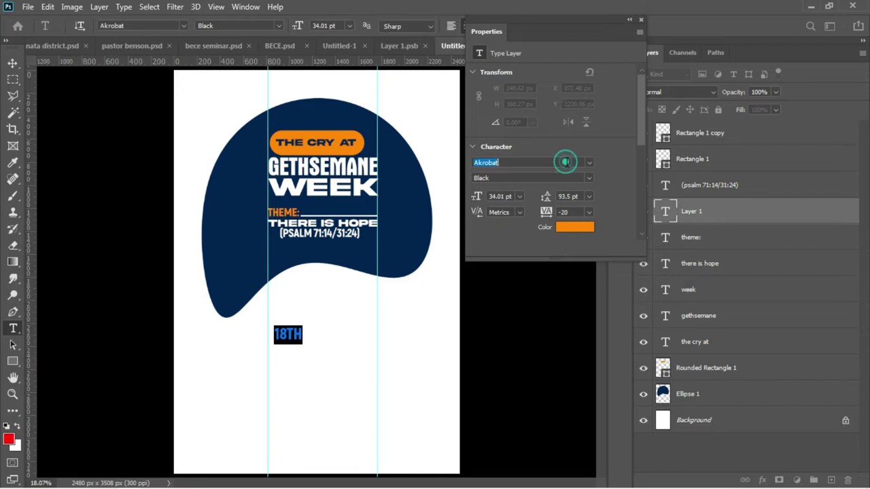
key(BackSpace)
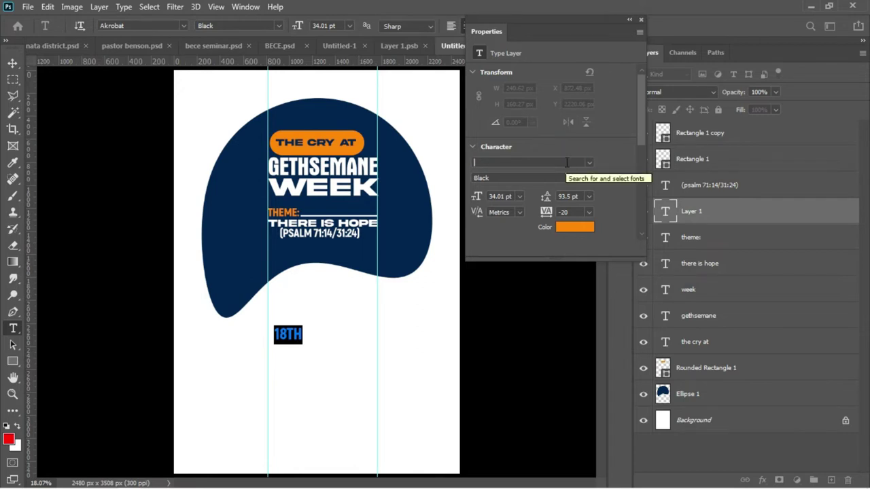
text(monts)
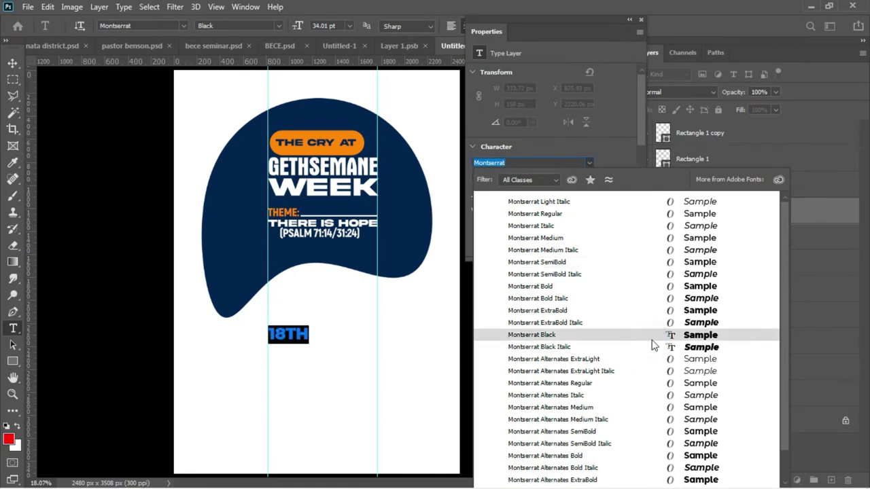
key(Return)
key(ctrl)
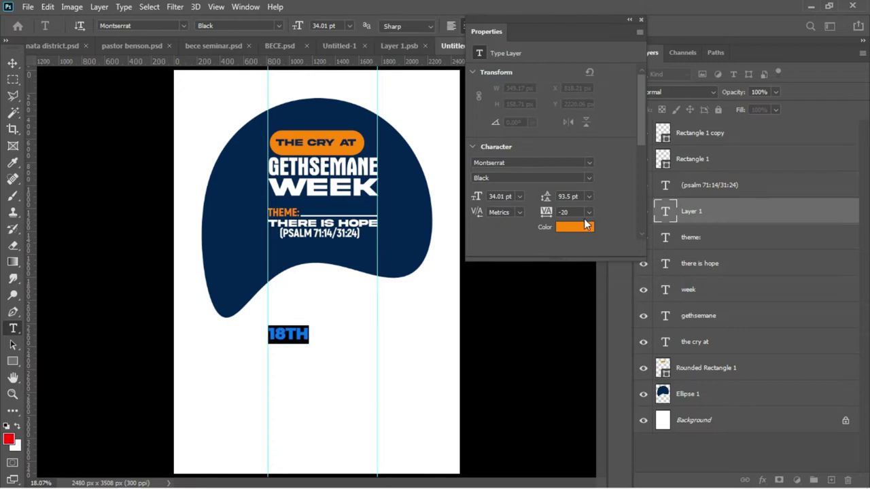
- Recolour the "18TH" text with the dark navy (011e56) sampled from the large shape
click(575, 226)
click(408, 210)
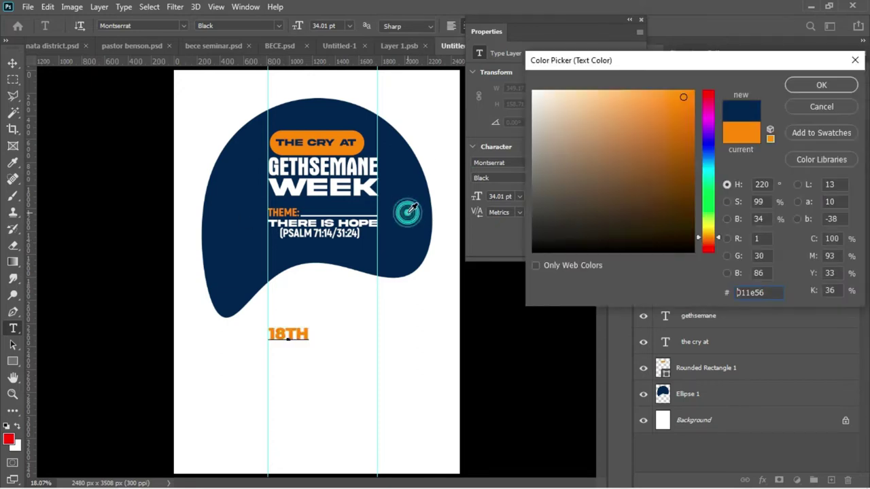
click(798, 91)
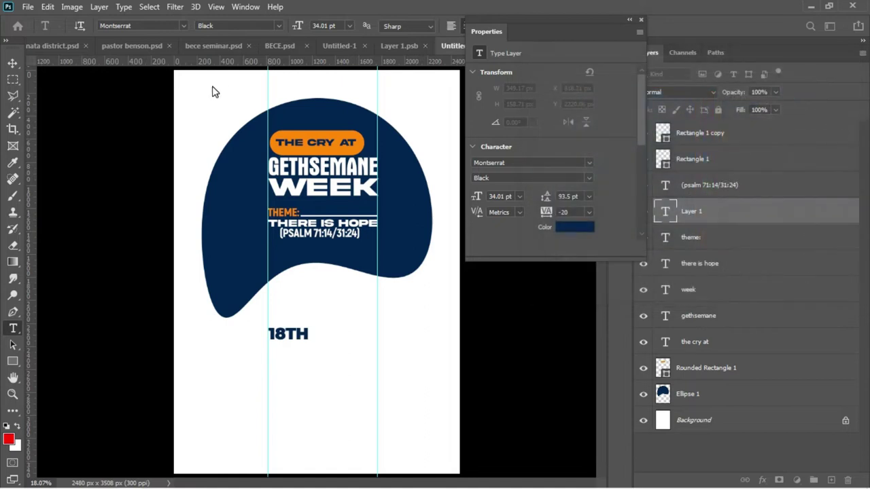
click(12, 63)
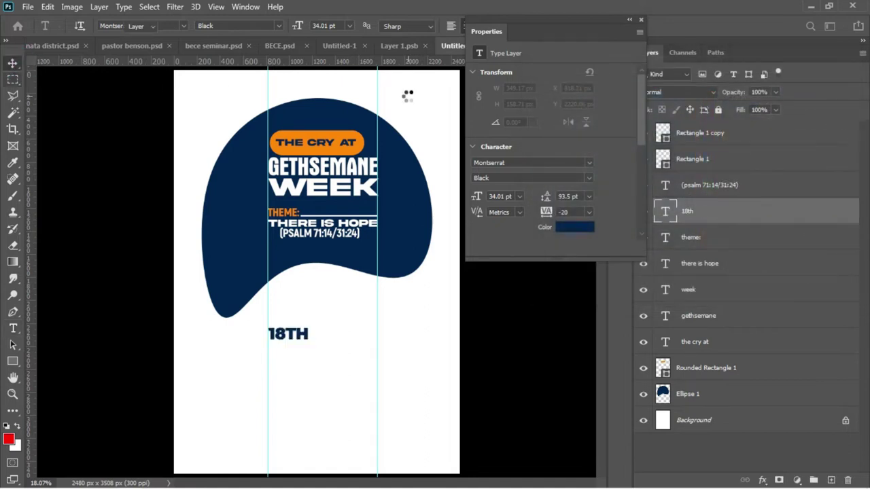
- Scale the "18TH" text to 151% and move it up, centred under the curve of the navy shape
key(ctrl+t)
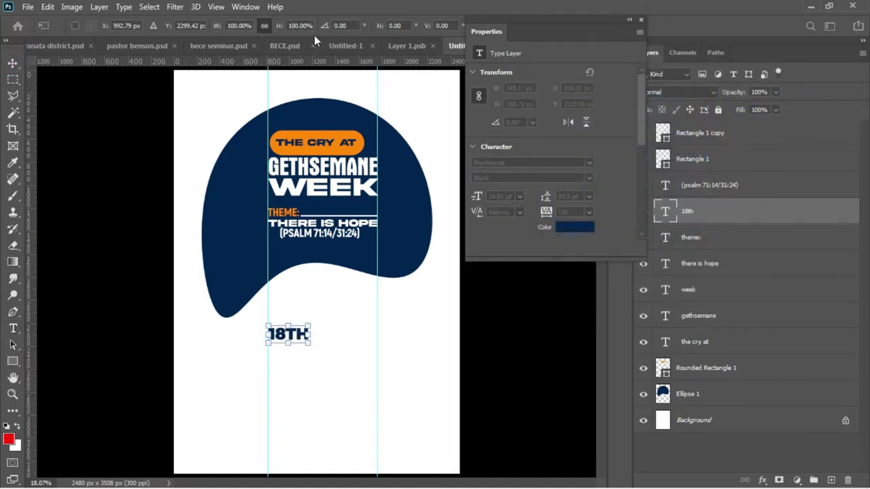
drag(277, 29, 312, 36)
key(Return)
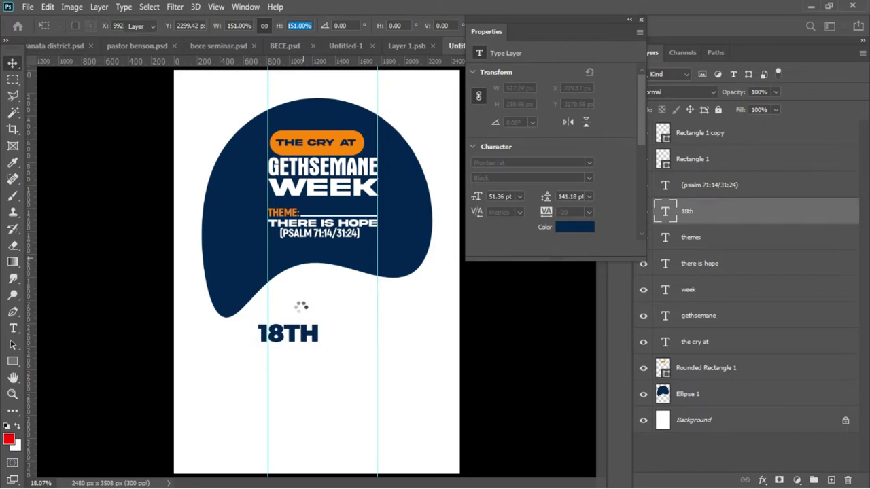
drag(310, 342, 335, 319)
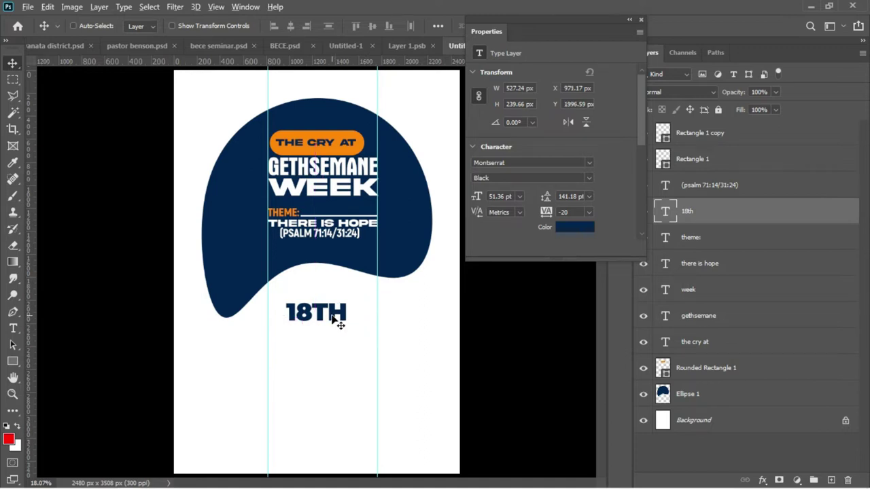
- Duplicate the "18TH" text directly below itself and replace the copy's wording with "23RD"
drag(335, 320, 335, 346)
double_click(325, 343)
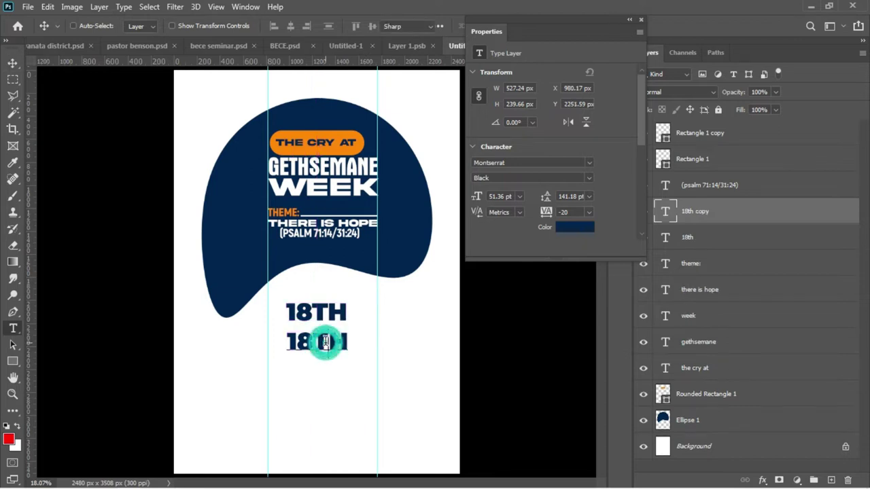
double_click(325, 342)
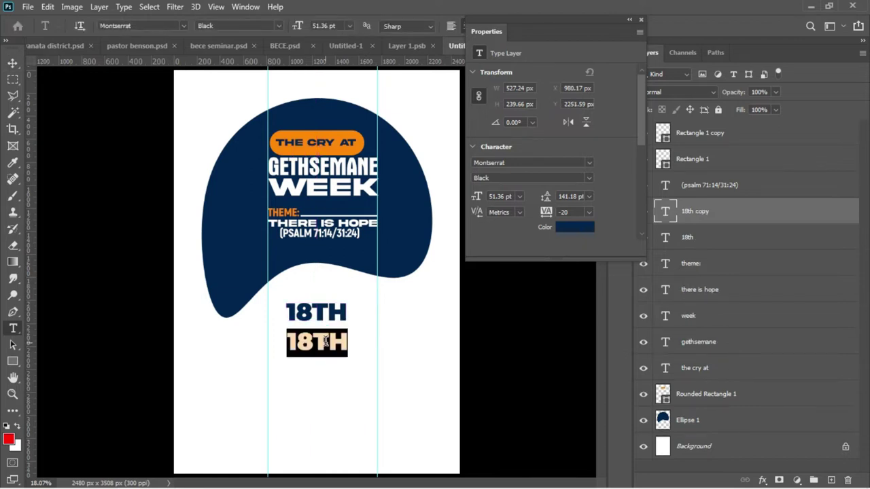
key(BackSpace)
text(23R)
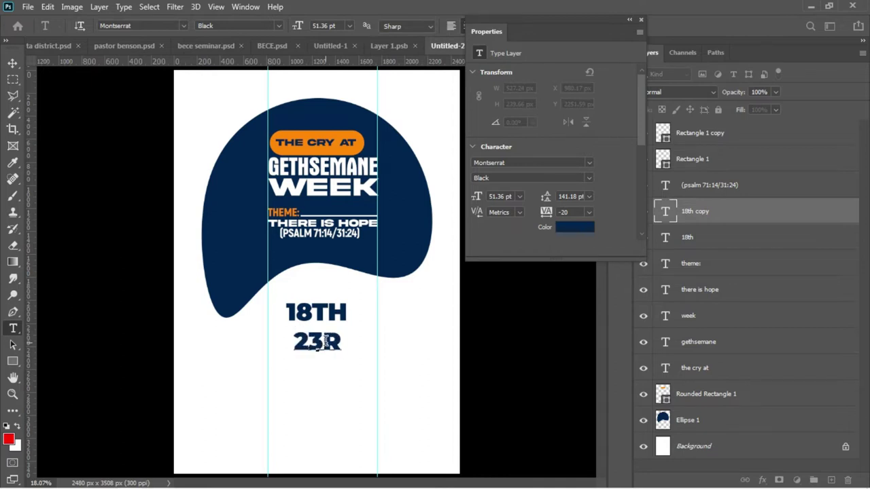
text(D)
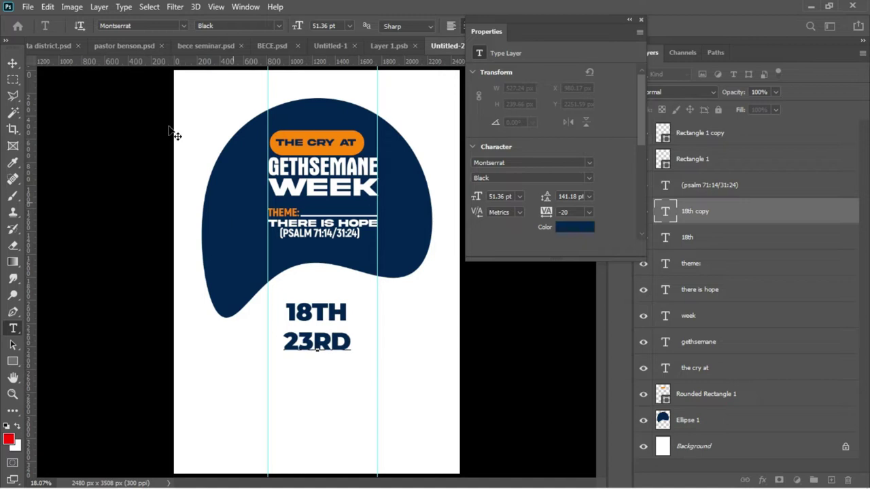
click(13, 64)
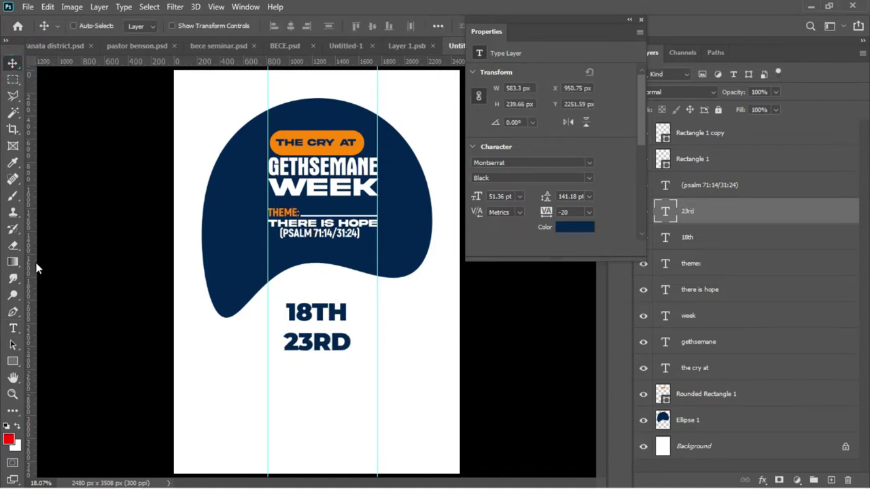
- Place vertical guides at both edges of "23RD" and enlarge "18TH" to about 57.6 pt so it spans between them
drag(30, 268, 288, 292)
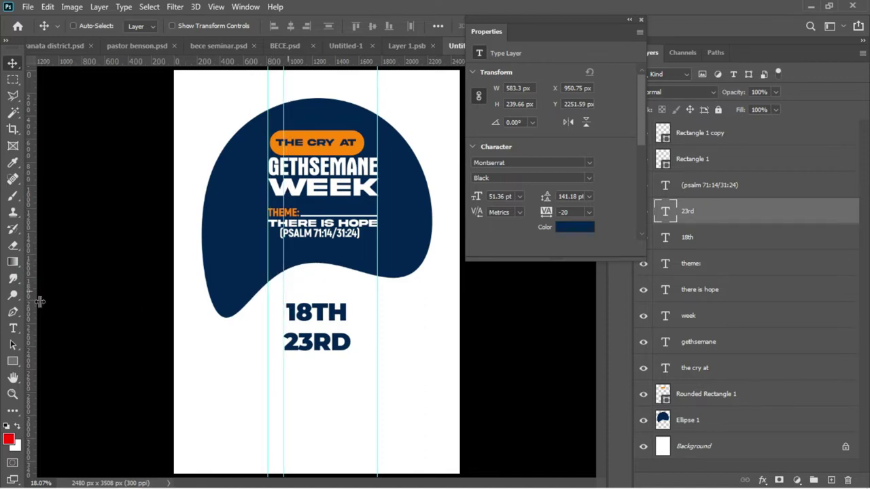
drag(30, 301, 352, 329)
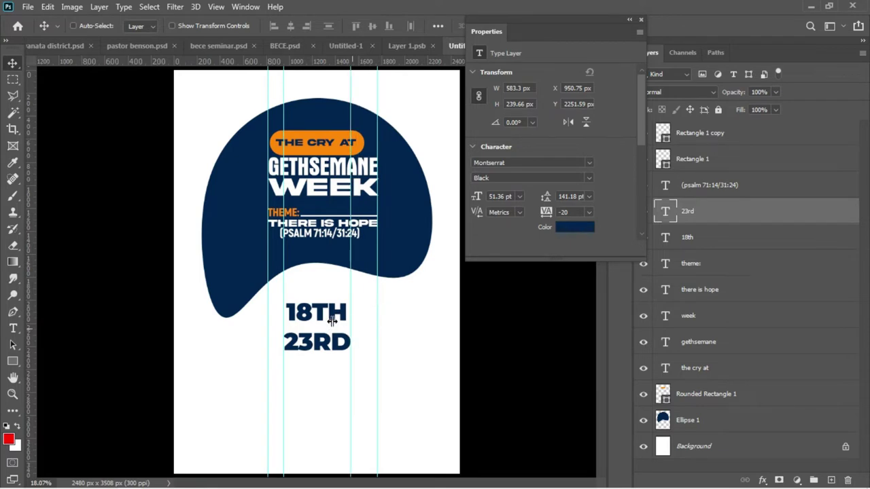
right_click(334, 324)
click(361, 322)
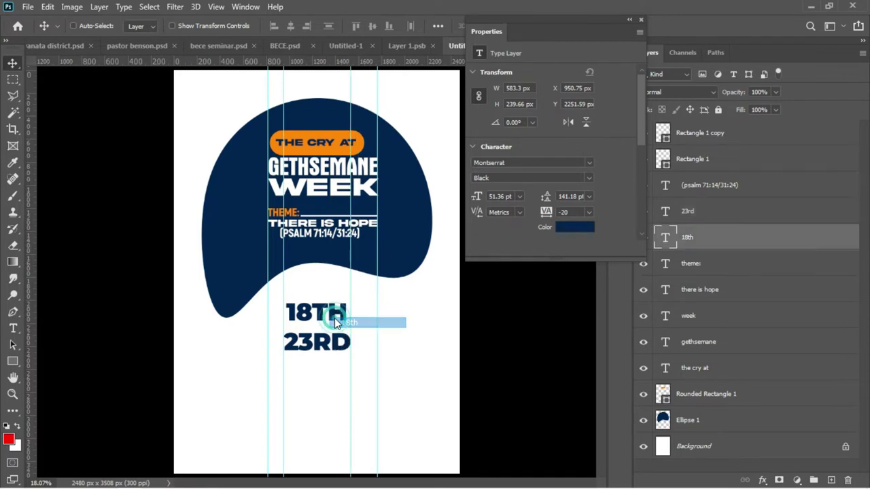
key(ctrl+t)
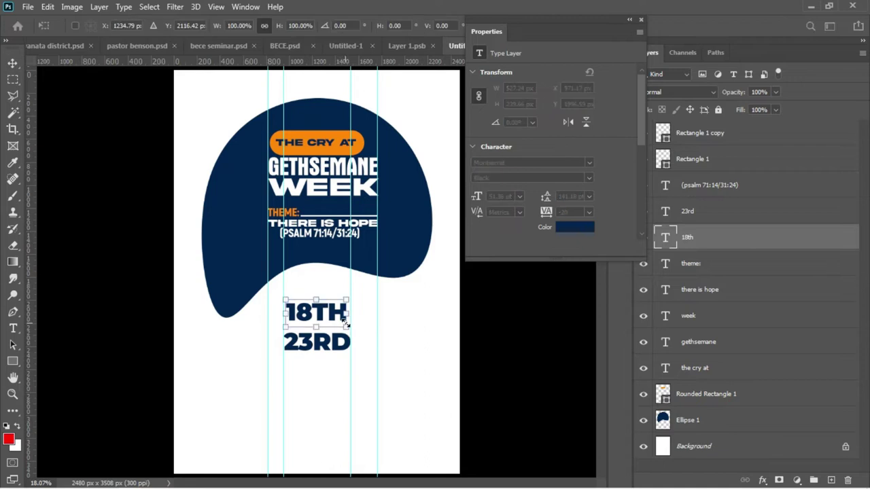
drag(347, 332, 353, 341)
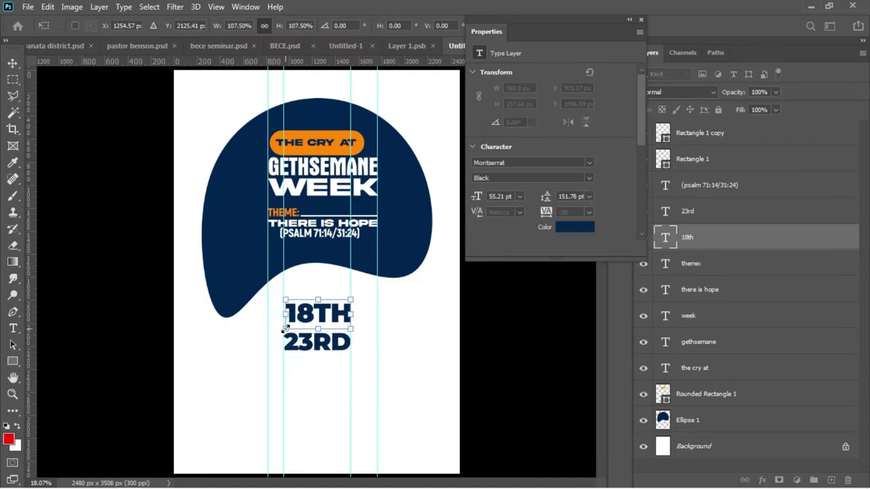
key(Return)
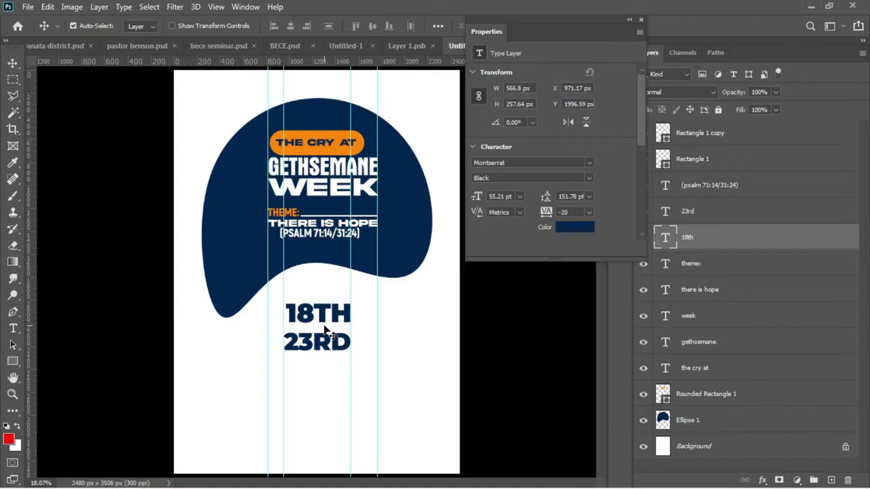
key(ctrl+t)
click(288, 327)
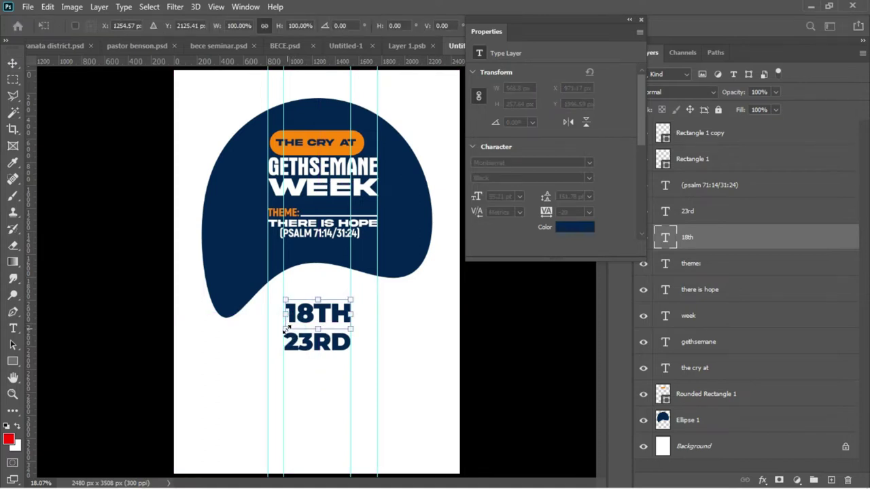
drag(285, 329, 285, 330)
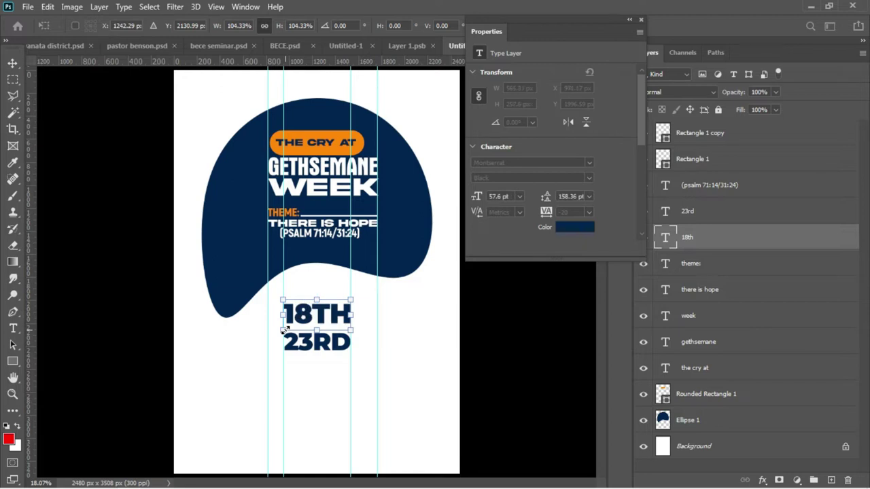
key(Return)
- Nudge the "18TH" text down about 64 px so it sits close above "23RD"
key(Down)
key(Down)
key(Down)
key(Down)
key(Down)
key(Down)
key(Down)
key(Down)
key(Down)
key(Down)
key(Down)
key(Down)
key(Down)
key(Down)
key(Down)
key(Down)
key(Down)
key(Down)
key(Down)
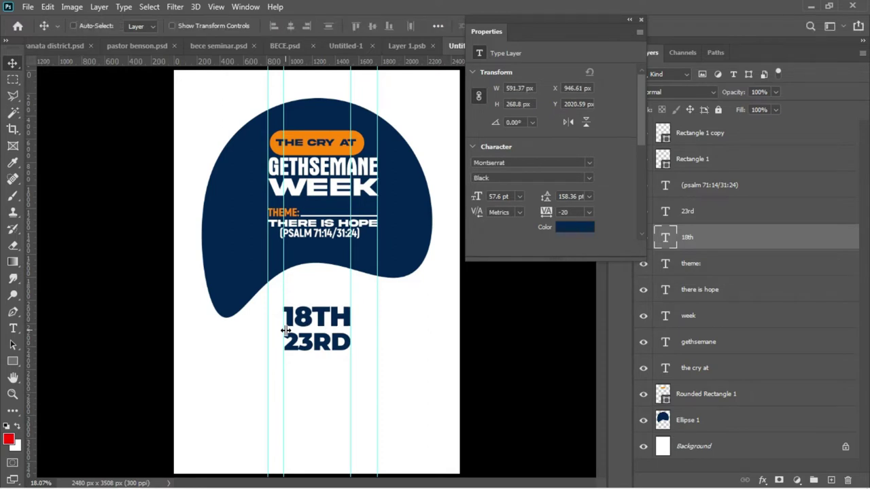
key(Down)
key(Down)
key(Down)
key(Down)
key(Down)
key(Down)
key(Down)
key(Down)
key(Down)
key(Down)
key(Down)
key(Down)
key(Down)
key(Down)
key(Down)
key(Down)
key(Down)
key(Down)
key(Down)
key(Down)
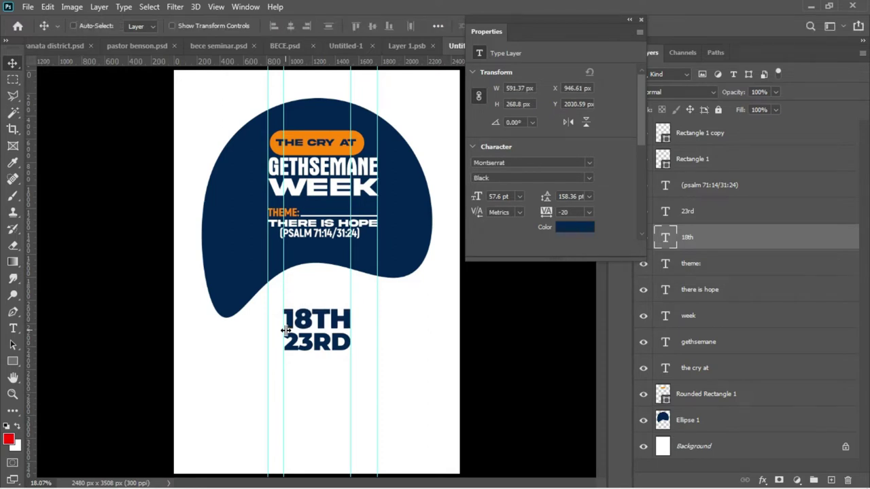
key(Down)
key(Down)
key(Down)
key(Down)
key(Down)
key(Down)
key(Down)
key(Down)
key(Down)
key(Down)
key(Down)
key(Down)
key(Down)
key(Down)
key(Down)
key(Down)
key(Down)
key(Down)
key(Down)
key(Down)
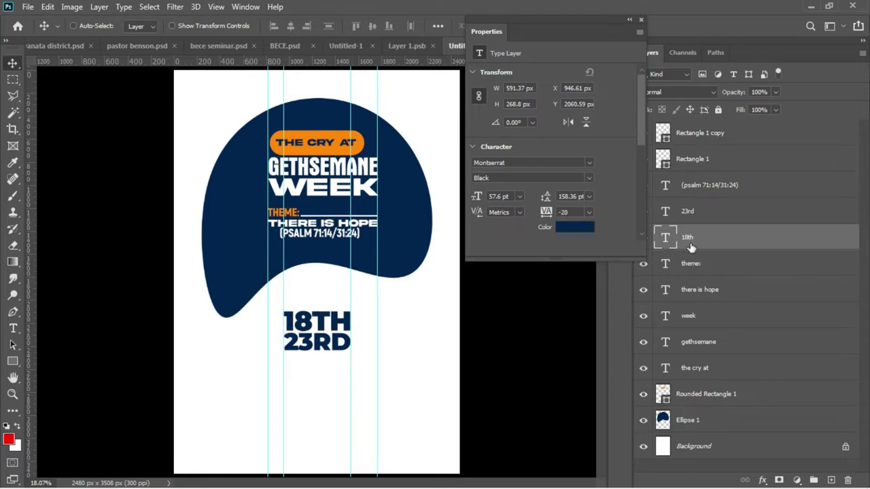
- Select the "18TH" and "23RD" layers together and nudge them up about 61 px towards the navy shape
click(685, 215)
shift+click(685, 215)
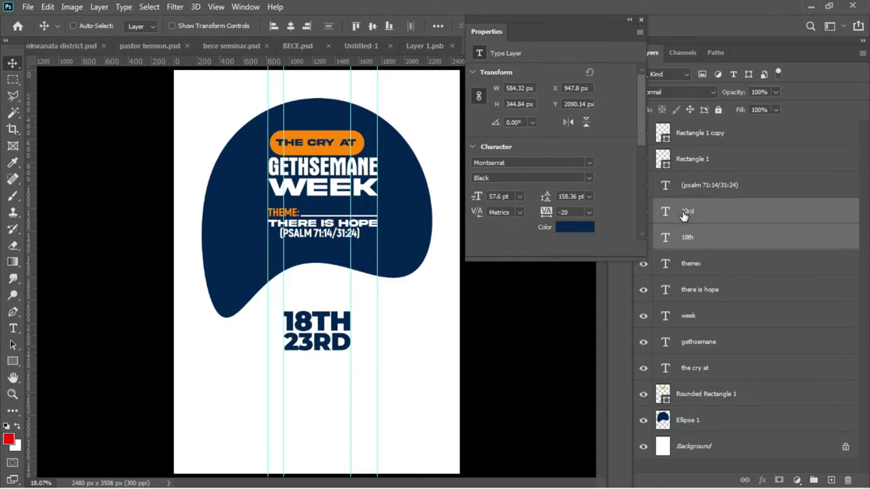
key(shift+Up)
key(shift+Up)
key(shift+Up)
key(shift+Up)
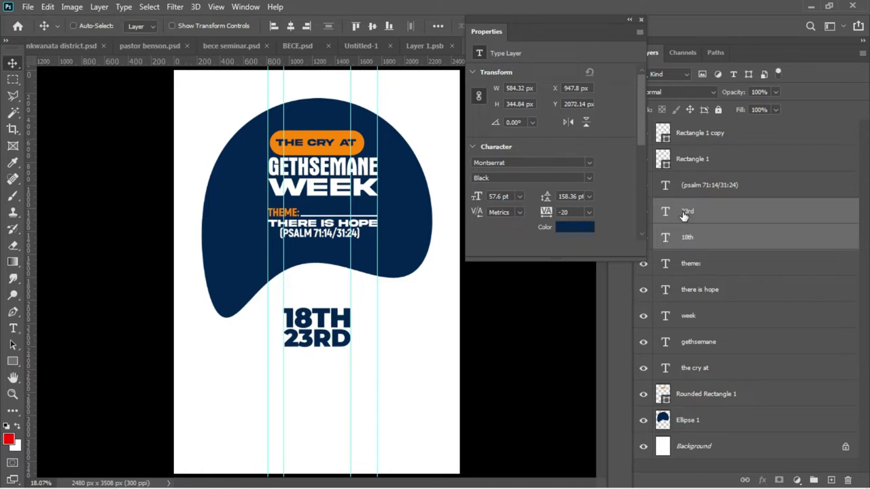
key(shift+Up)
key(shift+Up)
key(shift+Up)
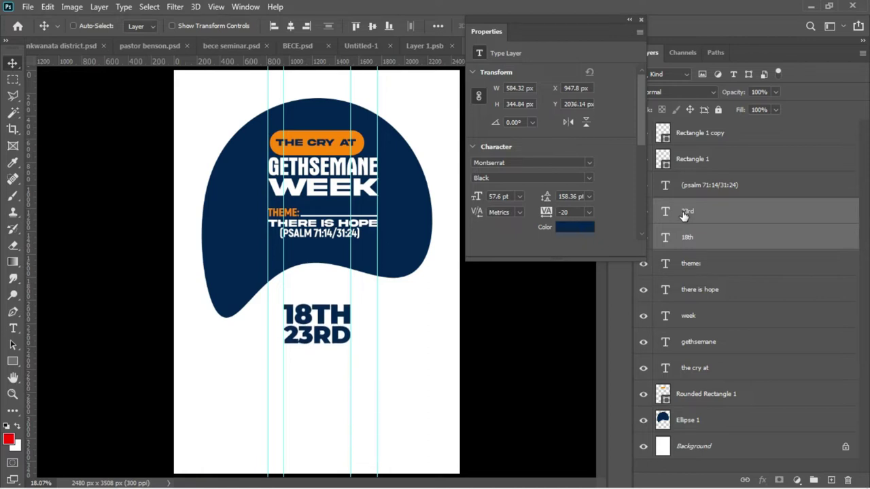
key(Down)
key(Down)
key(Down)
key(Down)
key(Down)
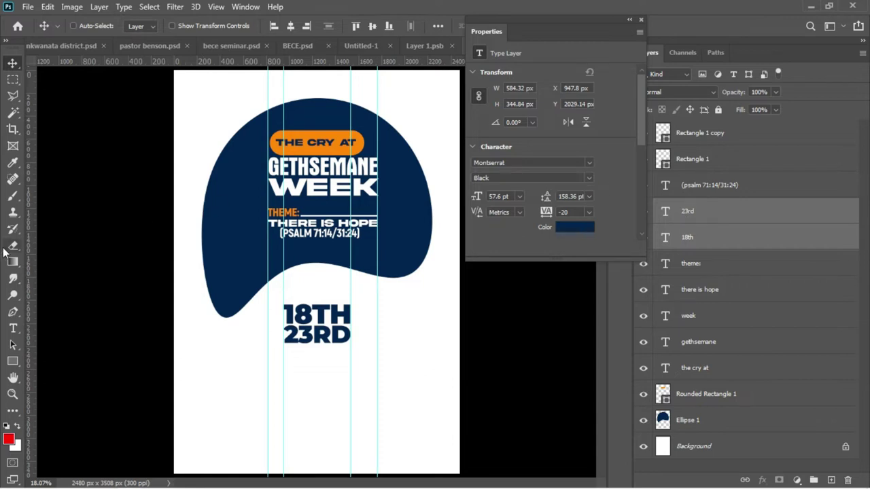
- Draw a rectangle about 582 x 161 px beneath "23RD", spanning the two inner guides
click(12, 362)
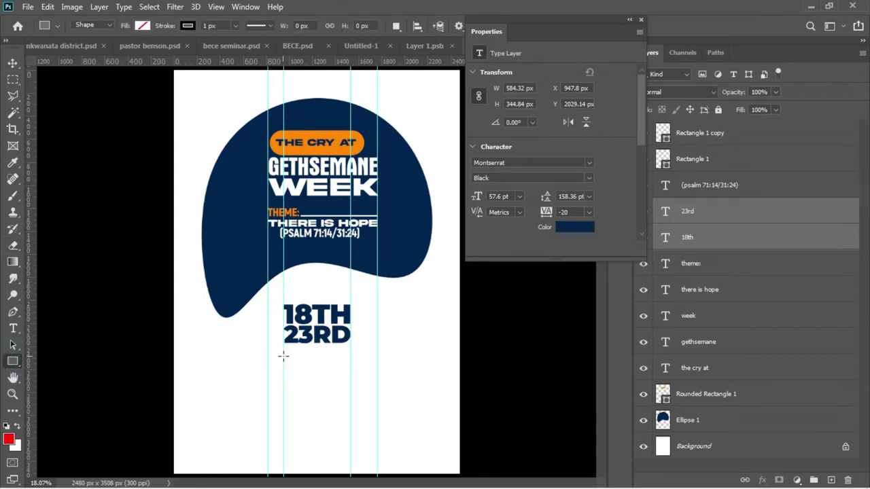
drag(283, 352, 347, 369)
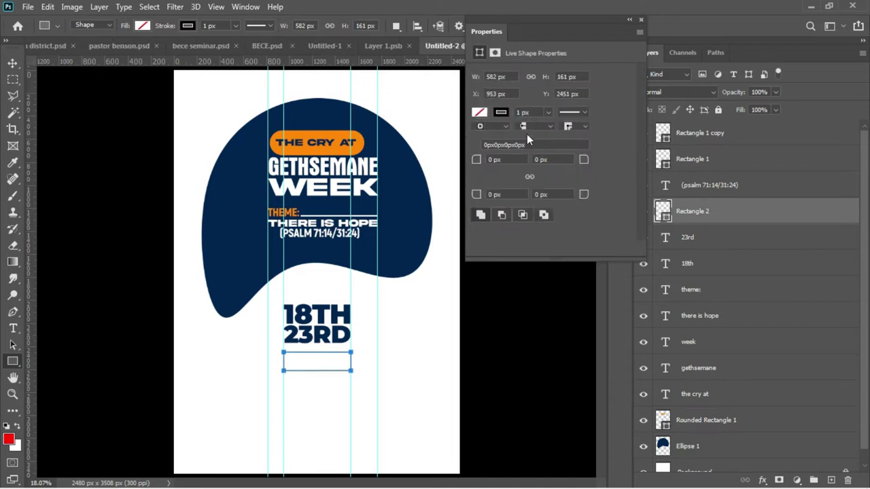
- Fill the rectangle beneath "23RD" with the flyer's orange
click(503, 114)
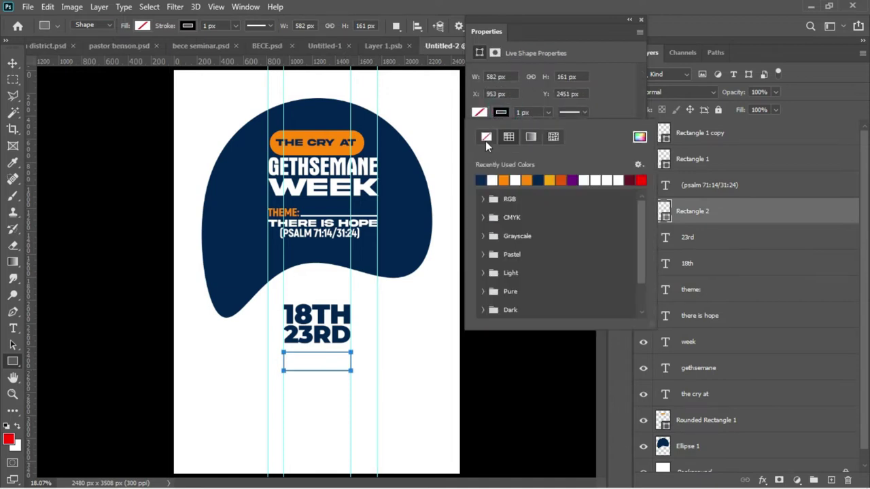
click(482, 112)
click(482, 112)
click(505, 182)
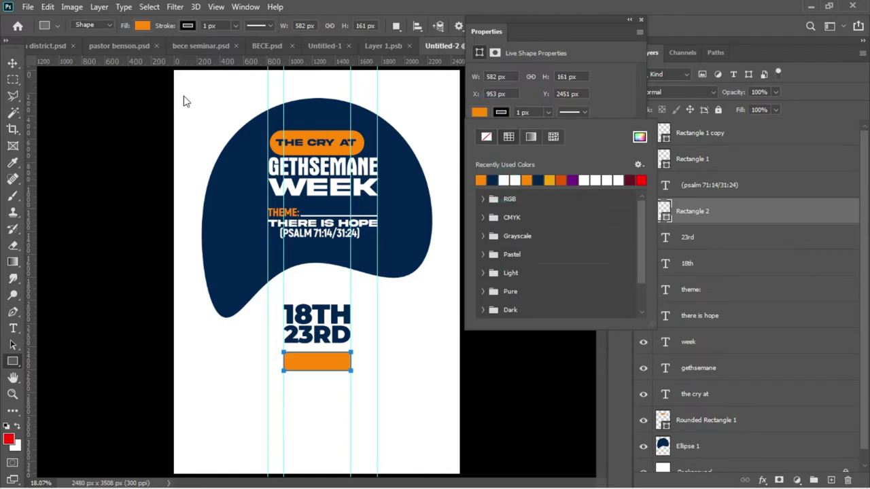
- Nudge the orange rectangle up about 62 px so it sits close beneath "23RD"
click(18, 63)
key(Up)
key(Up)
key(Up)
key(Up)
key(Up)
key(Up)
key(Up)
key(Up)
key(Up)
key(Up)
key(Up)
key(Up)
key(Up)
key(Up)
key(Up)
key(Up)
key(Up)
key(Up)
key(Up)
key(Up)
key(Up)
key(Up)
key(Up)
key(Up)
key(Up)
key(Up)
key(Up)
key(Up)
key(Up)
key(Up)
key(Up)
key(Up)
key(Up)
key(Up)
key(Up)
key(Up)
key(Up)
key(Up)
key(Up)
- Add the text "OCT. 2022" in the white area below the orange rectangle
key(t)
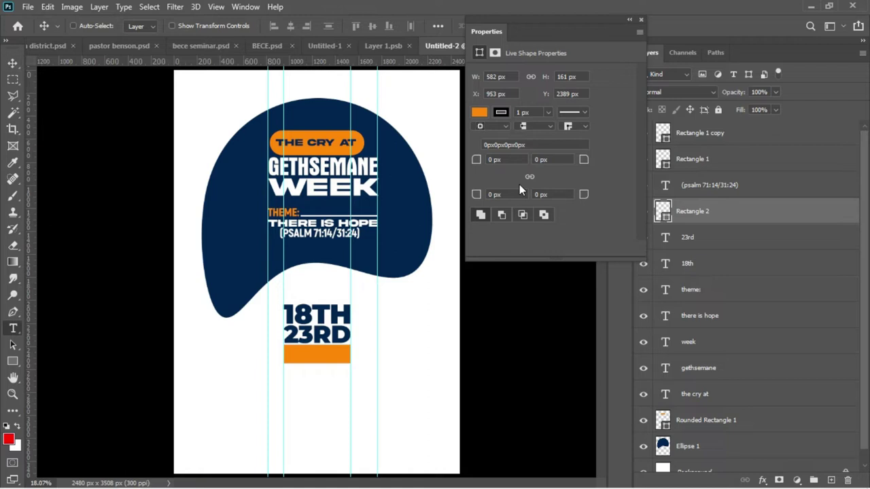
click(303, 402)
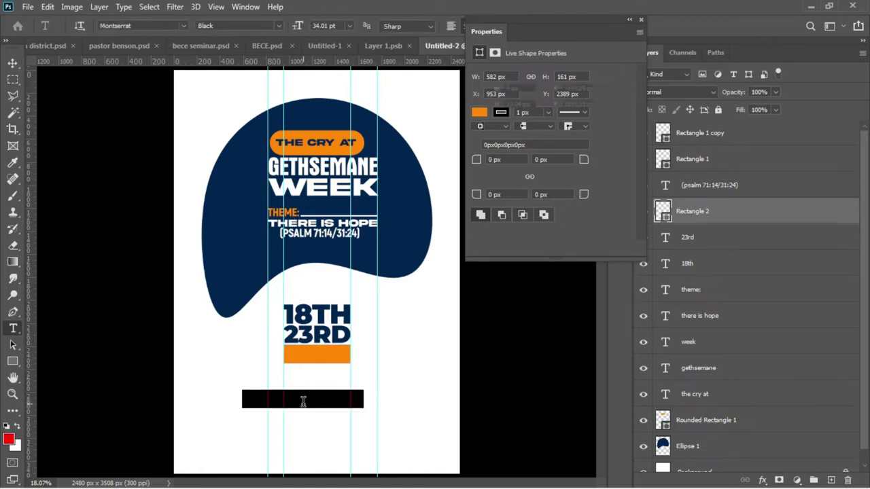
key(BackSpace)
text(oct)
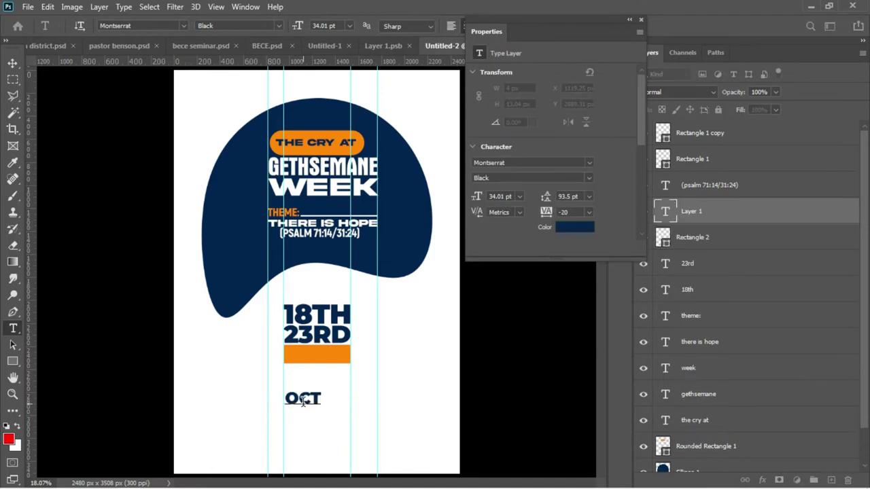
text(. 2020)
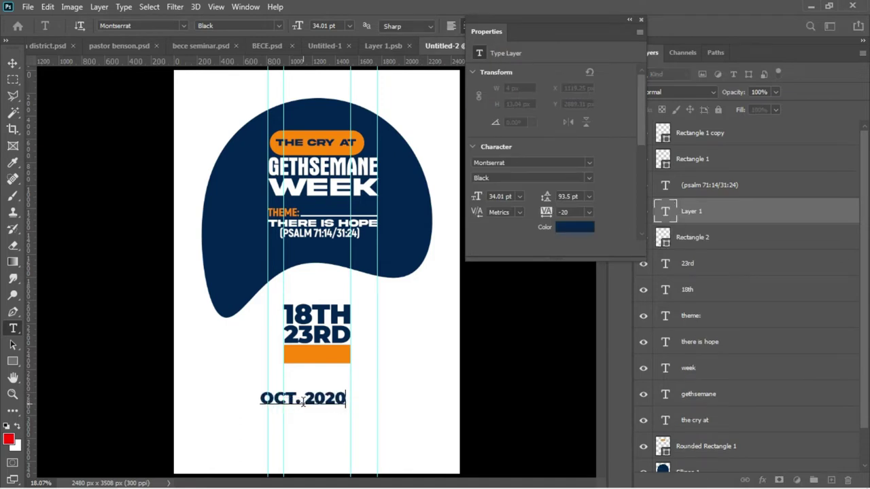
key(ctrl+a)
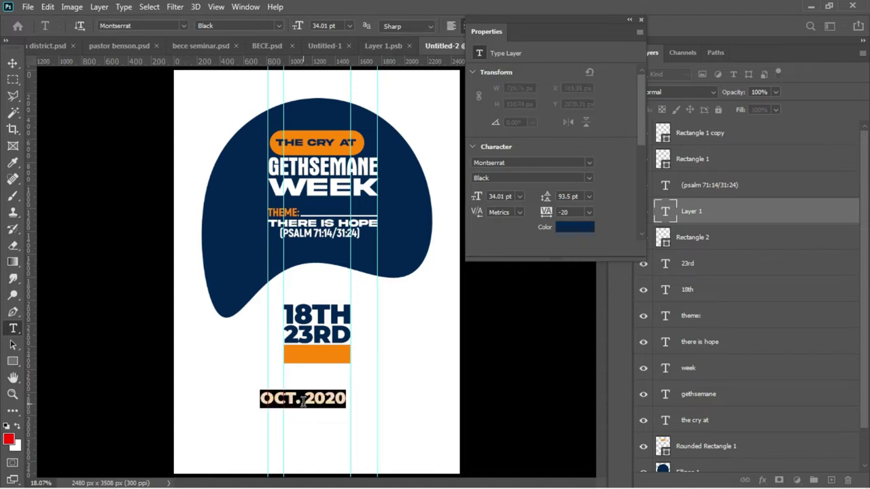
click(343, 397)
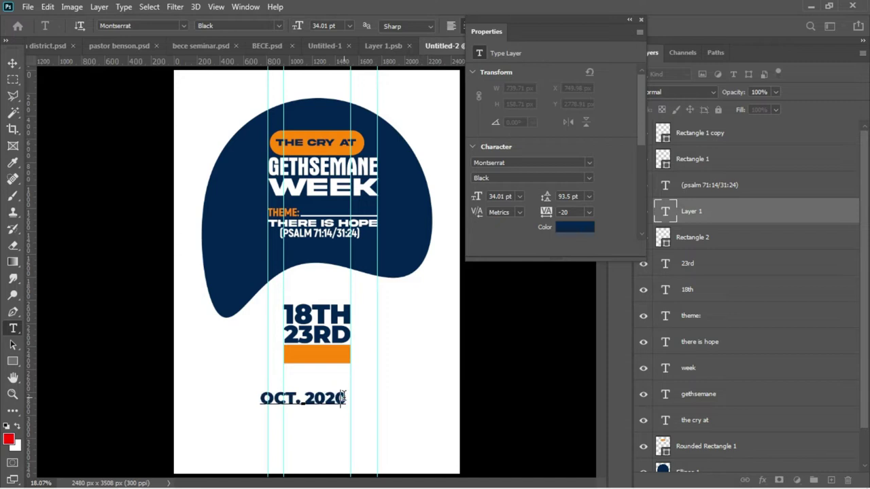
key(BackSpace)
text(2)
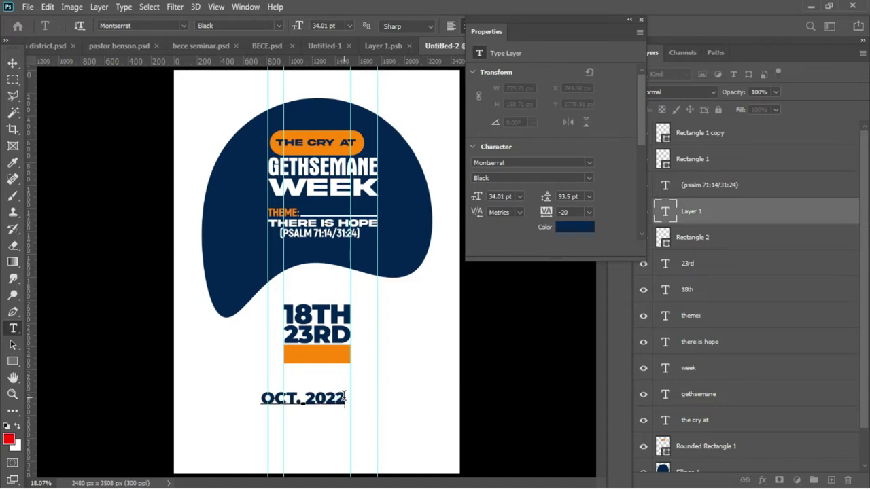
- Move "OCT. 2022" onto the orange rectangle and scale it down to about 23 pt so it fits inside
key(ctrl+a)
key(ctrl+c)
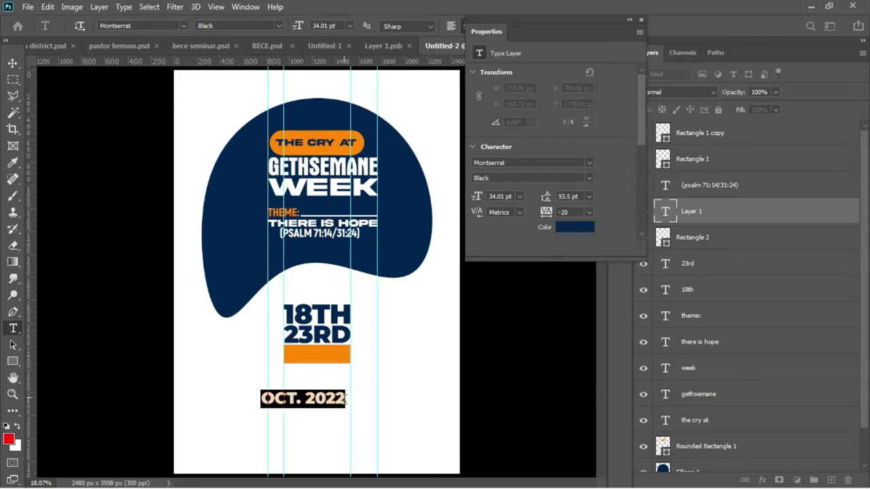
click(326, 438)
click(349, 379)
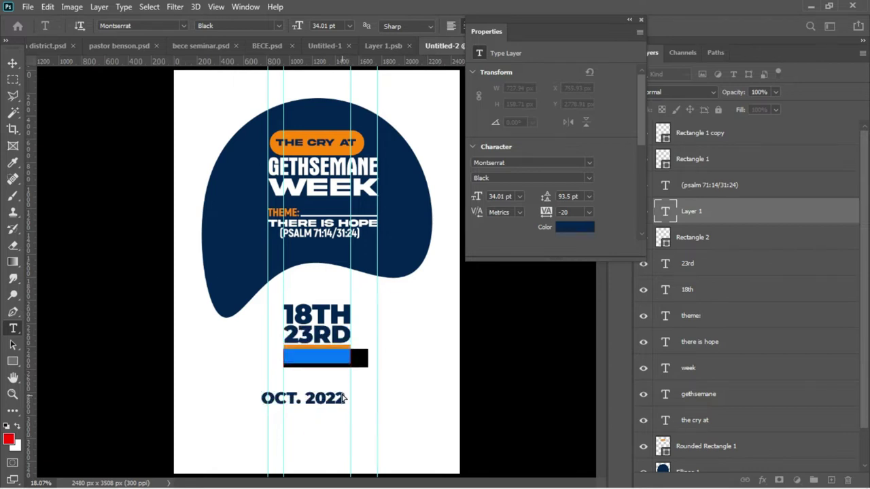
key(ctrl+v)
click(12, 62)
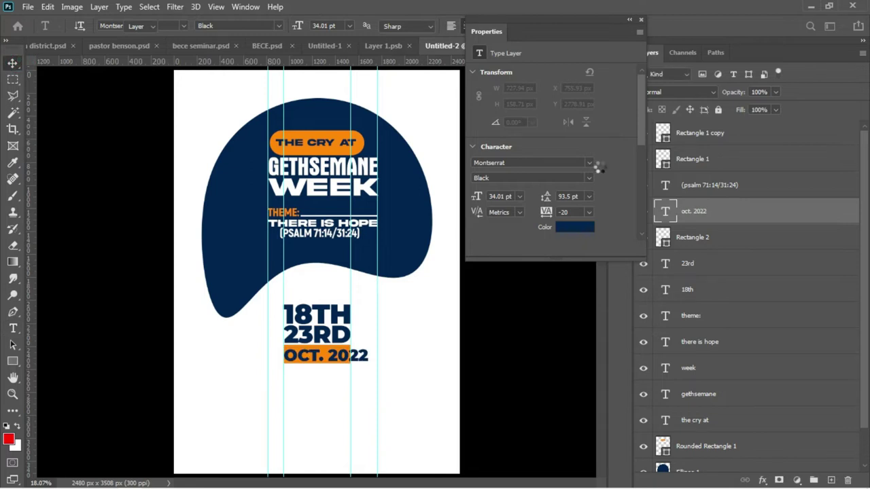
key(ctrl+t)
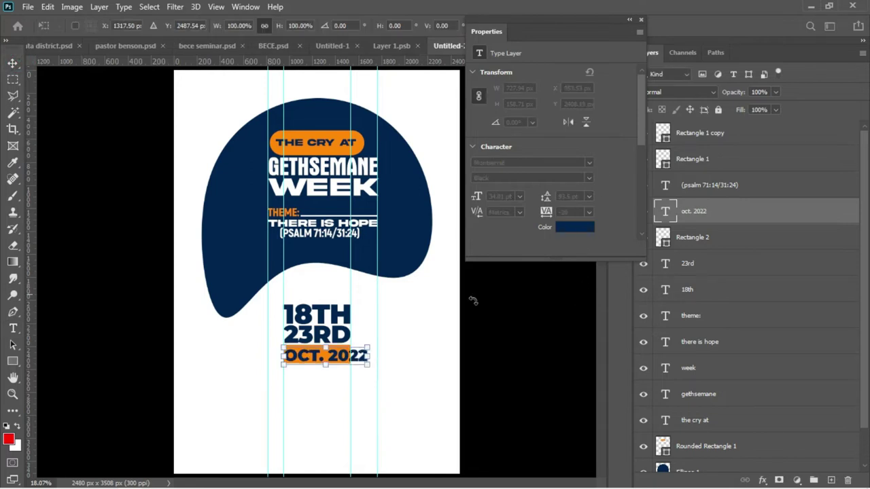
drag(367, 360, 342, 357)
key(Return)
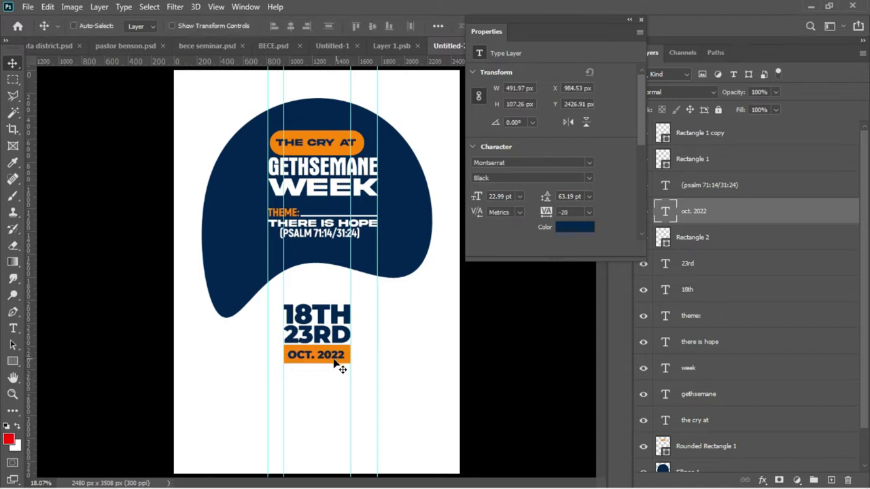
- Draw an orange rectangle about 2724 x 649 px across the bottom of the page, above all other layers
key(alt+period)
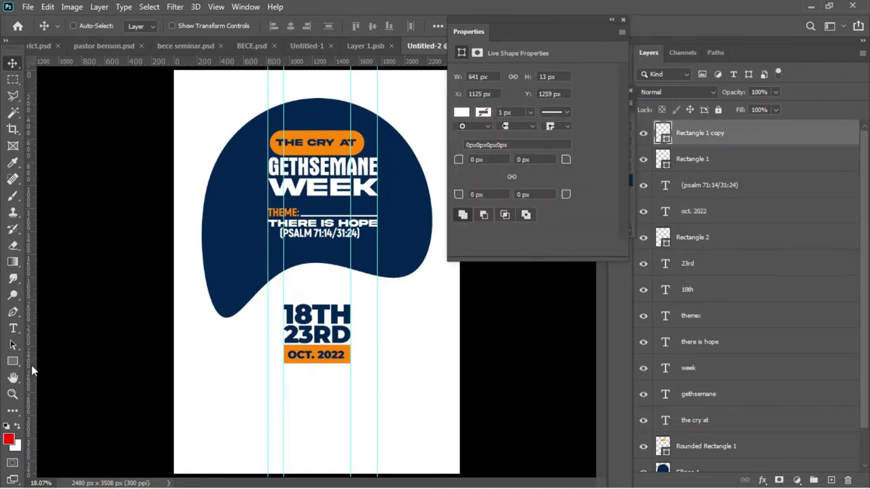
click(13, 361)
mouse_move(150, 404)
mouse_down()
mouse_move(342, 466)
mouse_move(464, 478)
mouse_up()
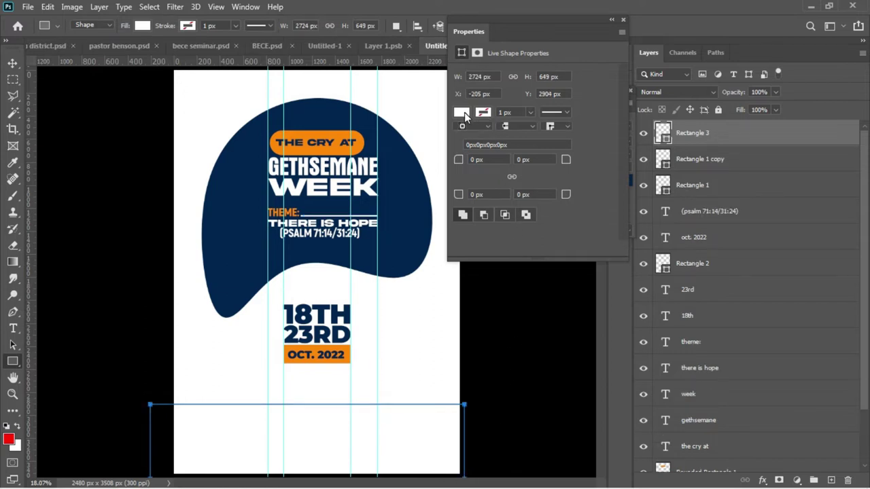
click(462, 112)
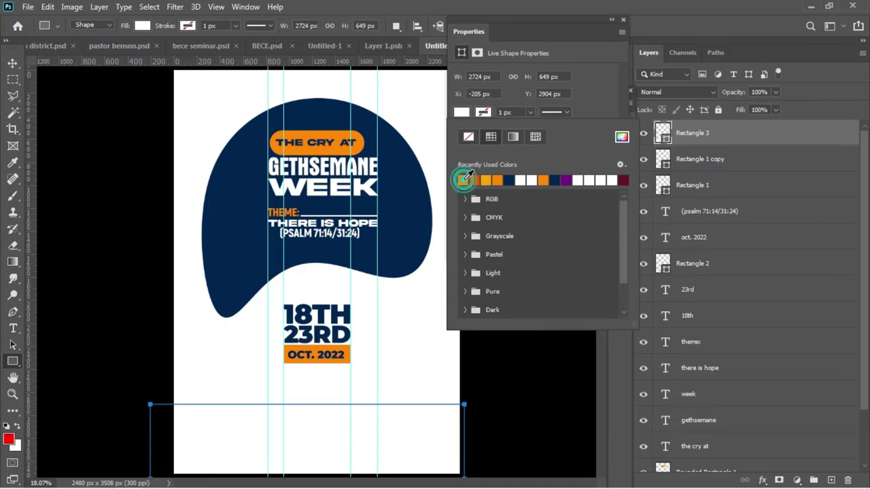
click(464, 179)
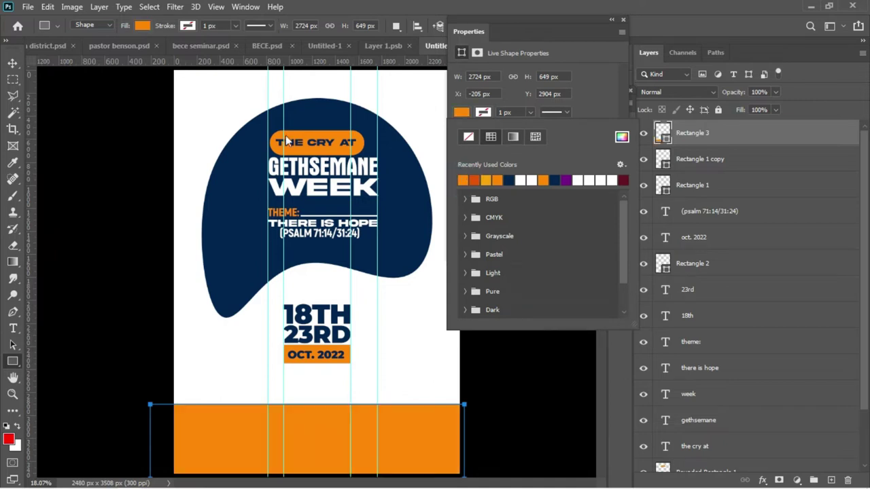
click(12, 62)
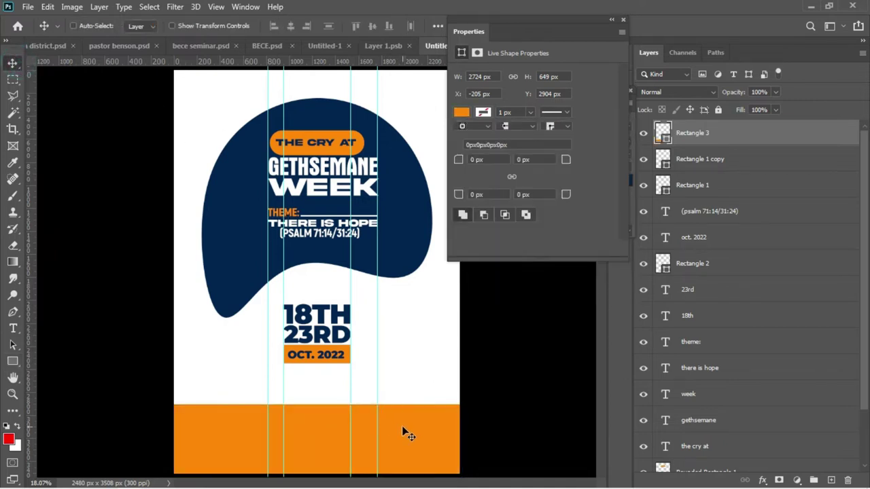
- Warp the navy shape to raise its lower-left lobe about 130 px and reshape its bottom curve
right_click(243, 277)
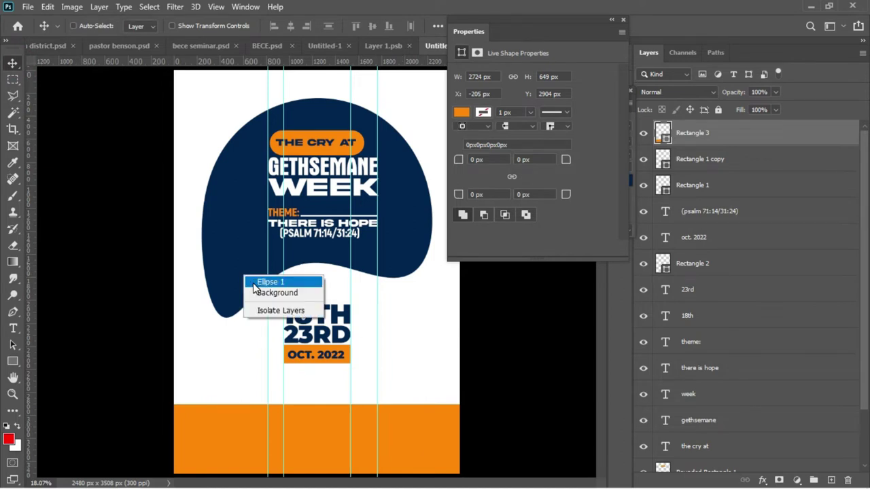
click(268, 282)
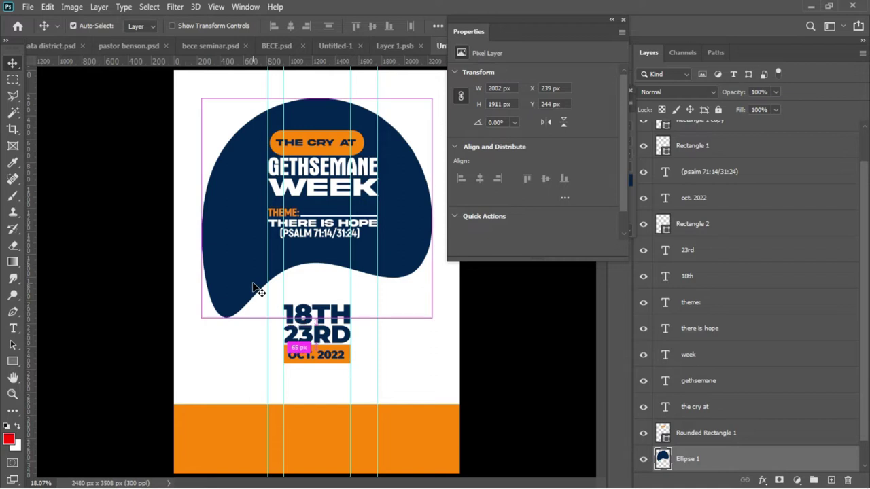
key(ctrl+t)
right_click(253, 287)
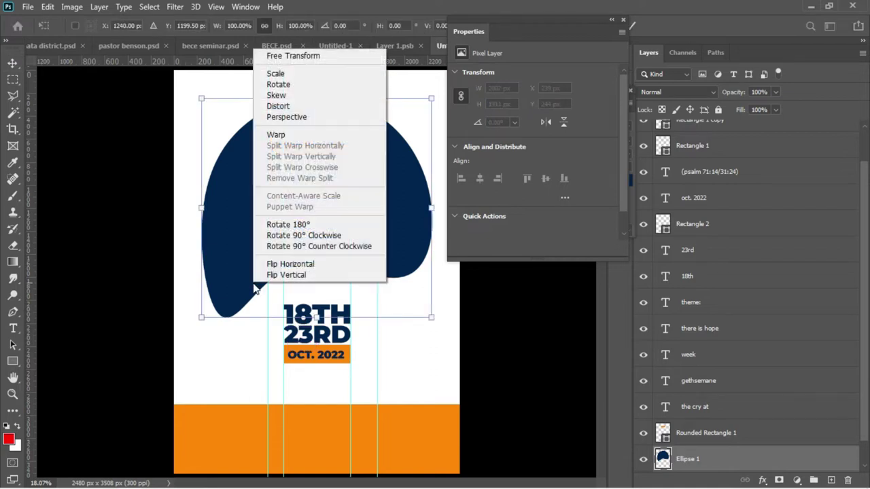
click(292, 135)
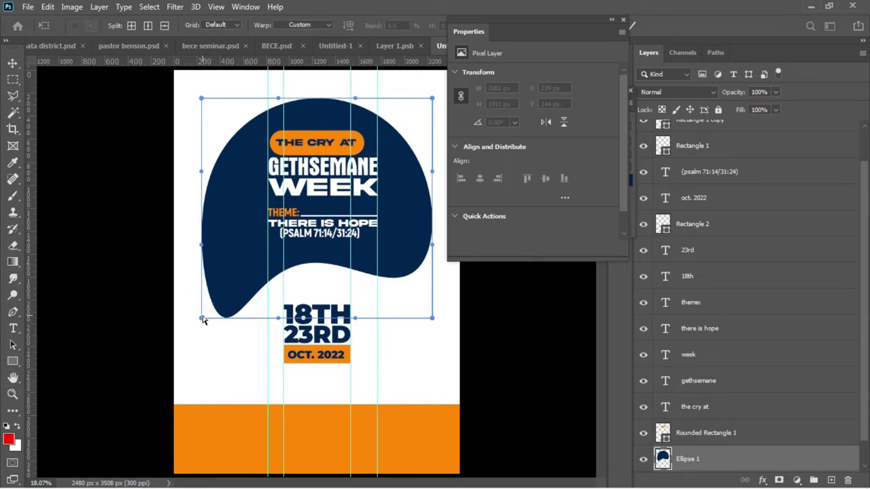
drag(201, 322, 196, 300)
drag(279, 318, 260, 284)
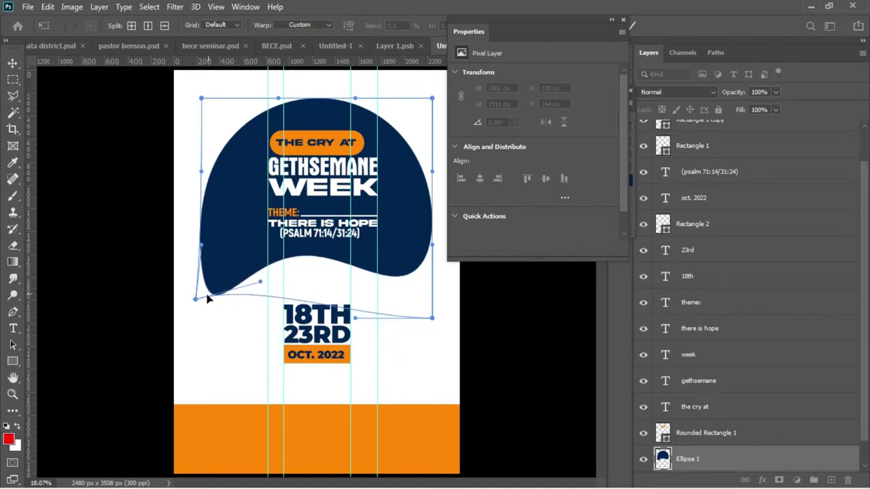
drag(197, 301, 208, 313)
key(Return)
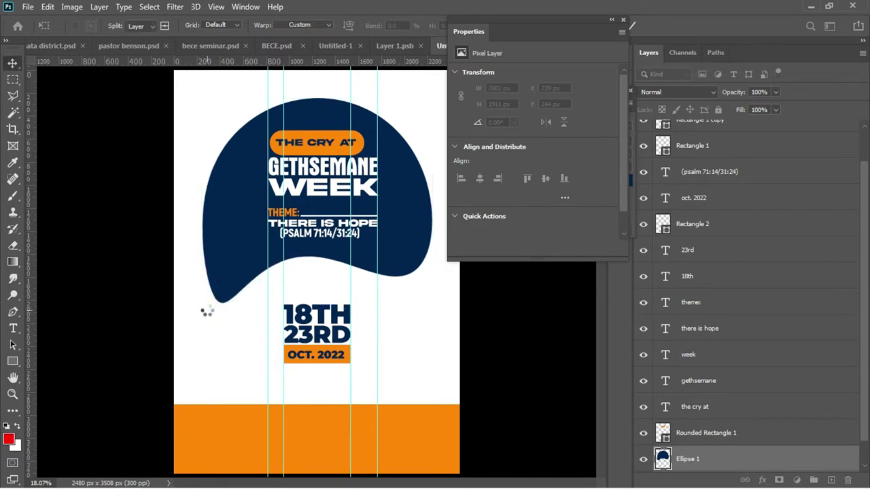
- Group the "23RD" text, its orange rectangle and the "OCT. 2022" text
right_click(336, 322)
click(353, 327)
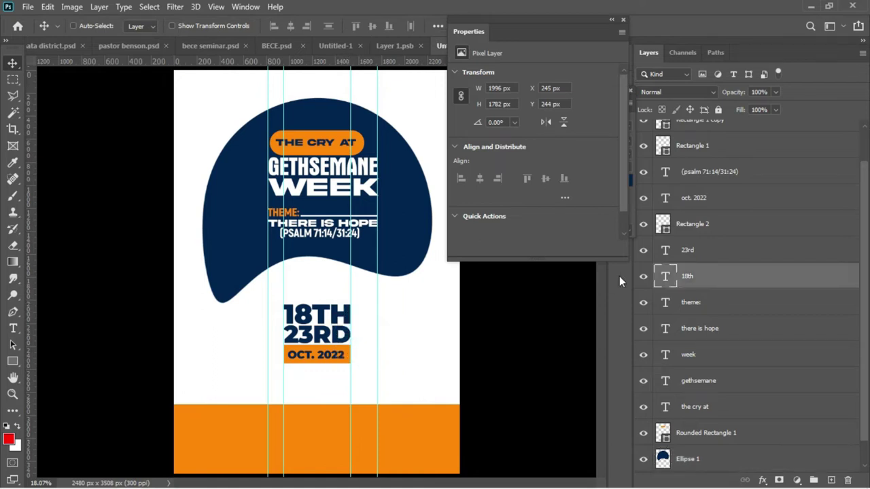
mouse_move(694, 247)
mouse_down()
mouse_move(693, 314)
mouse_move(704, 278)
mouse_move(693, 227)
mouse_up()
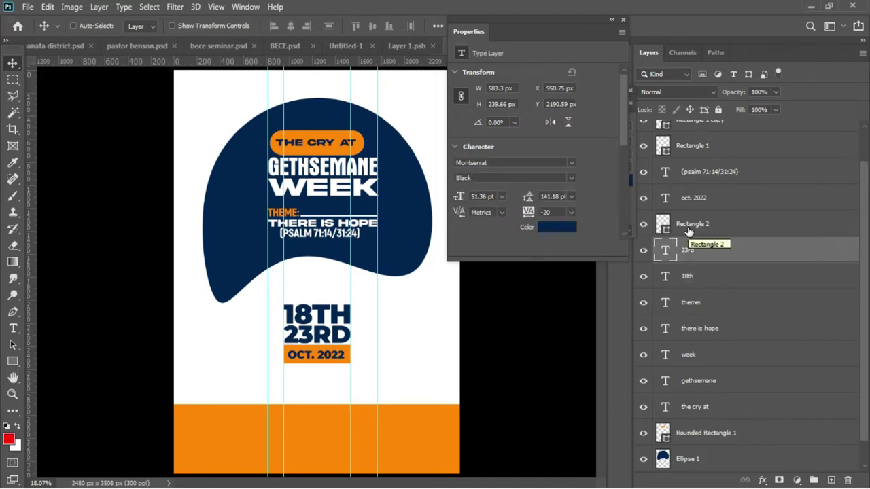
shift+click(689, 227)
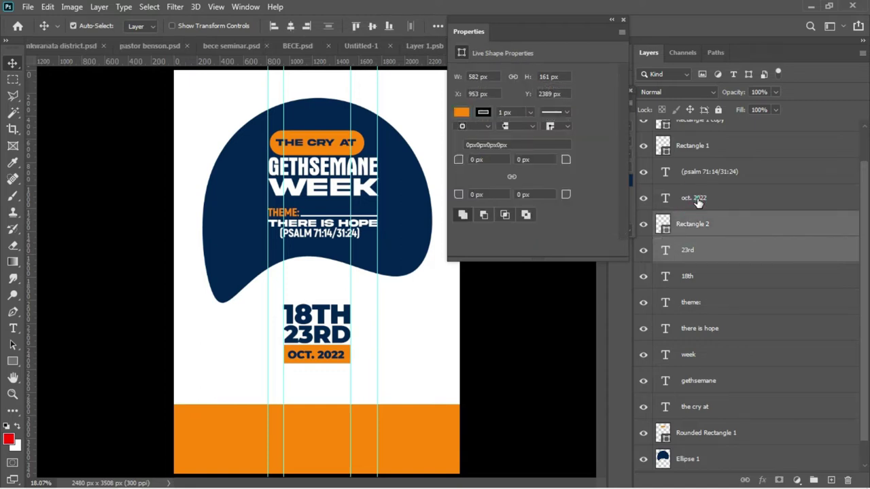
shift+click(697, 202)
key(ctrl+g)
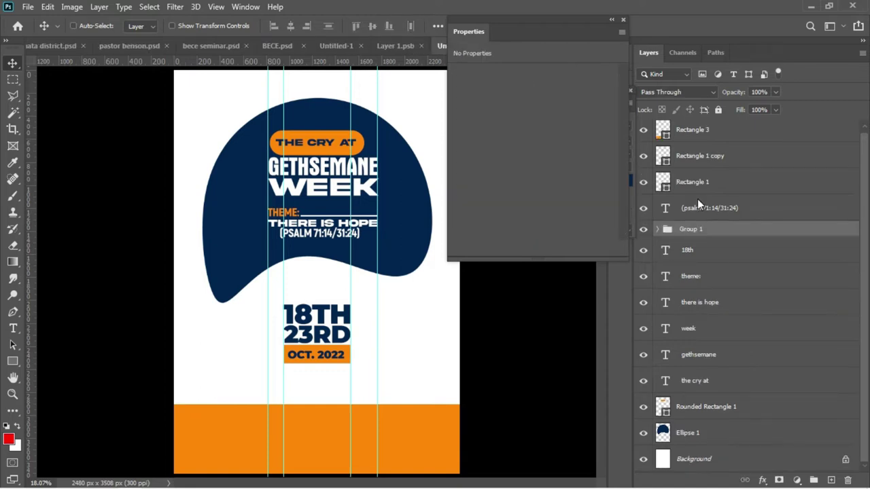
- Try to nudge the group with "23RD" and "OCT. 2022" up towards the navy shape, and undo the move
key(shift+Up)
key(shift+Up)
key(shift+Up)
key(shift+Up)
key(shift+Up)
key(shift+Up)
key(shift+Up)
key(shift+Up)
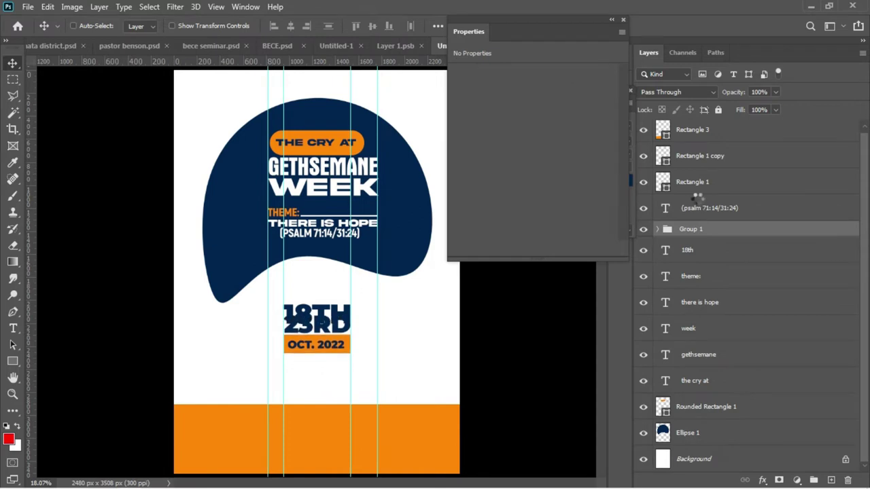
key(ctrl+z)
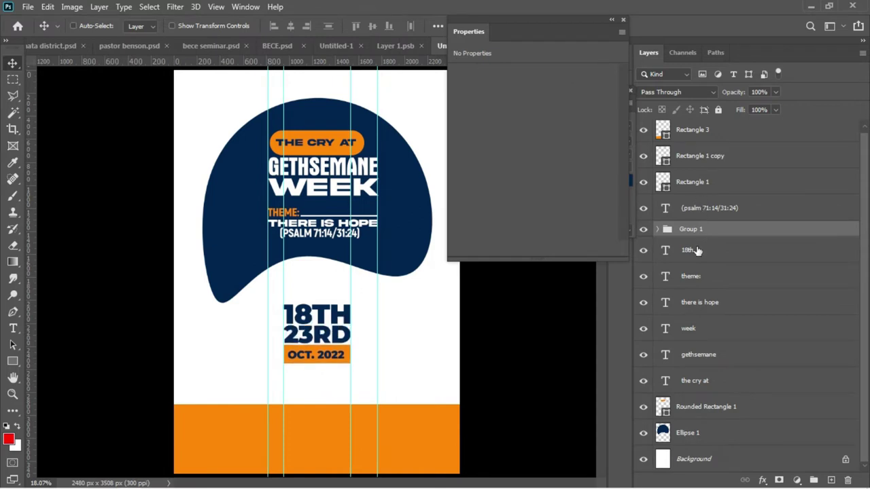
- Add the "18TH" layer to the date group and nudge the whole group up about 190 px towards the navy shape
drag(697, 251, 696, 237)
key(shift+Up)
key(shift+Up)
key(shift+Up)
key(shift+Up)
key(shift+Up)
key(shift+Up)
key(shift+Up)
key(shift+Up)
key(shift+Up)
key(shift+Up)
key(shift+Up)
key(shift+Up)
key(shift+Up)
key(shift+Up)
key(shift+Up)
key(shift+Up)
key(shift+Up)
key(shift+Up)
key(shift+Up)
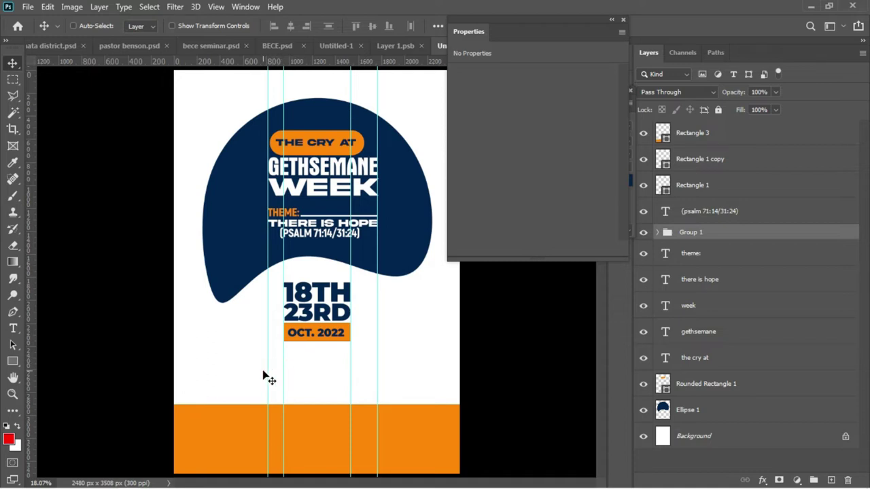
- Draw a circle about 525 px in diameter in the white area left of the date block, above the orange band
click(17, 362)
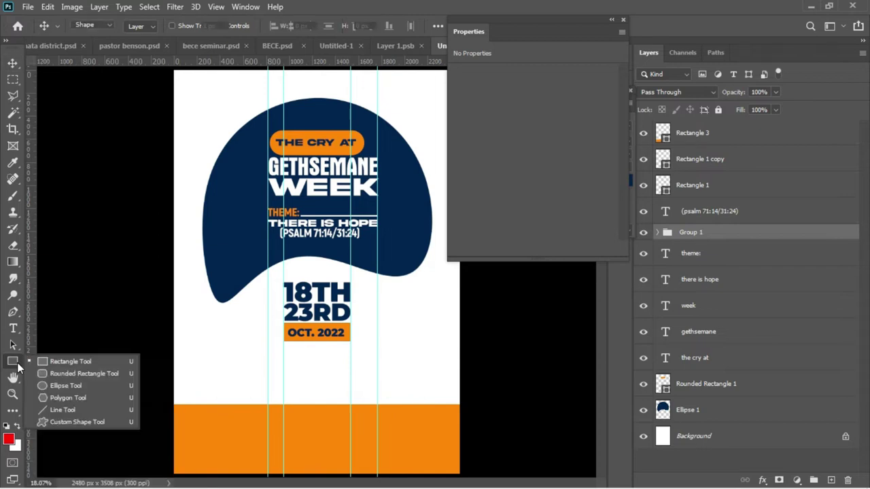
click(50, 385)
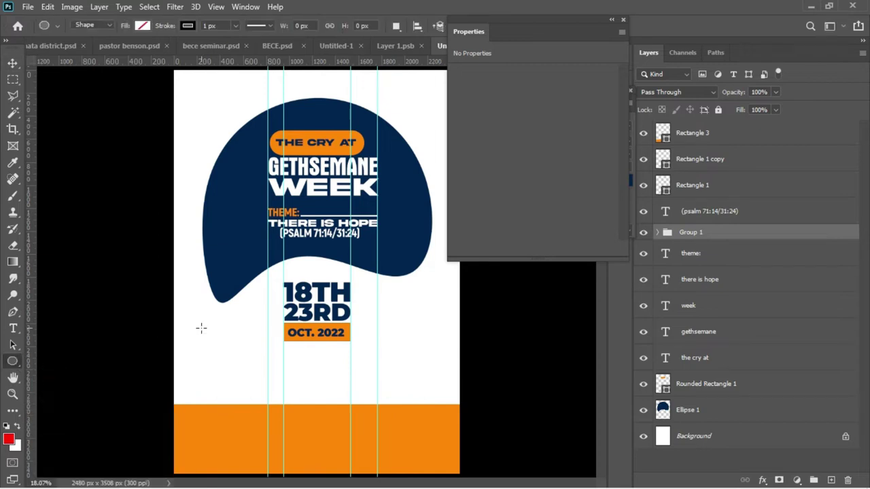
drag(201, 329, 263, 402)
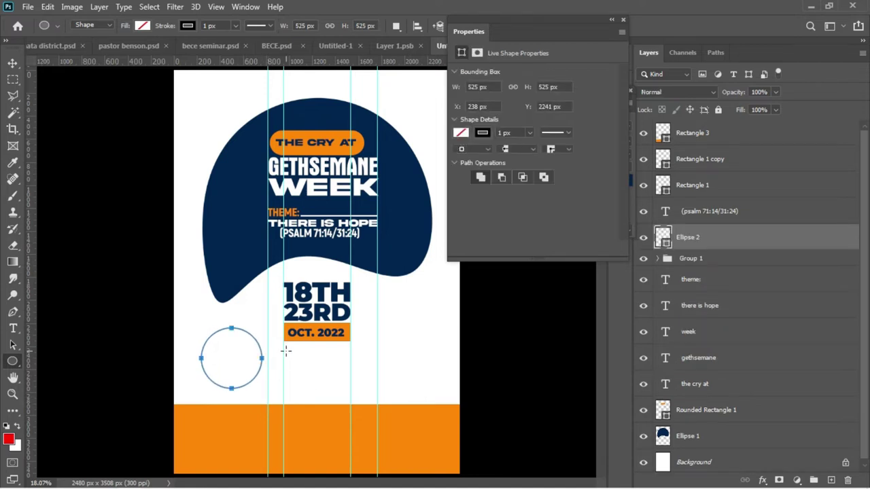
- Remove the new circle's outline and fill it with the flyer's orange
click(483, 134)
click(468, 157)
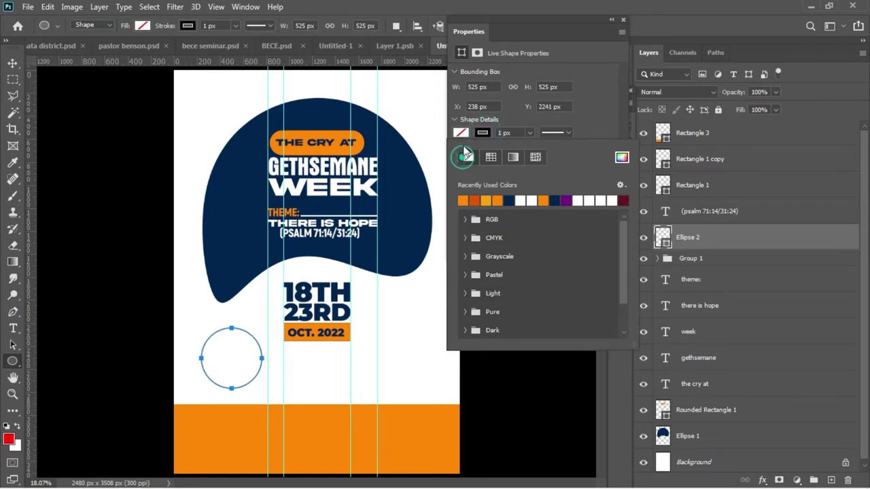
click(462, 133)
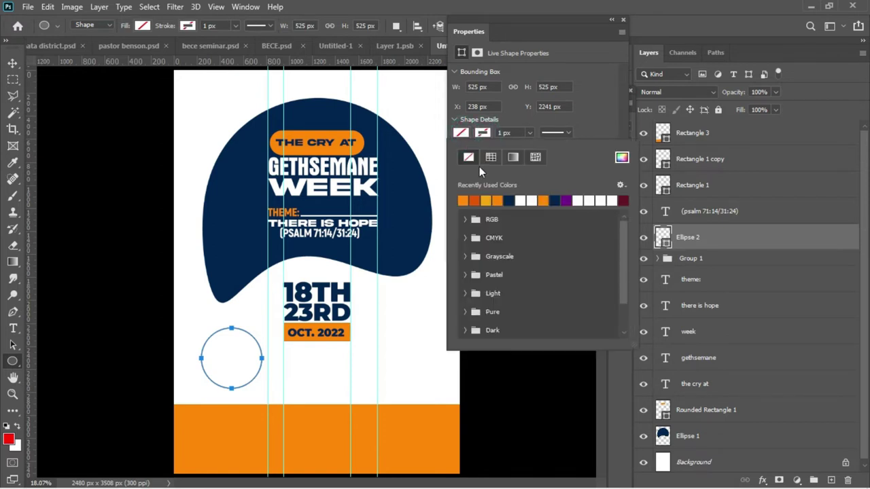
click(466, 200)
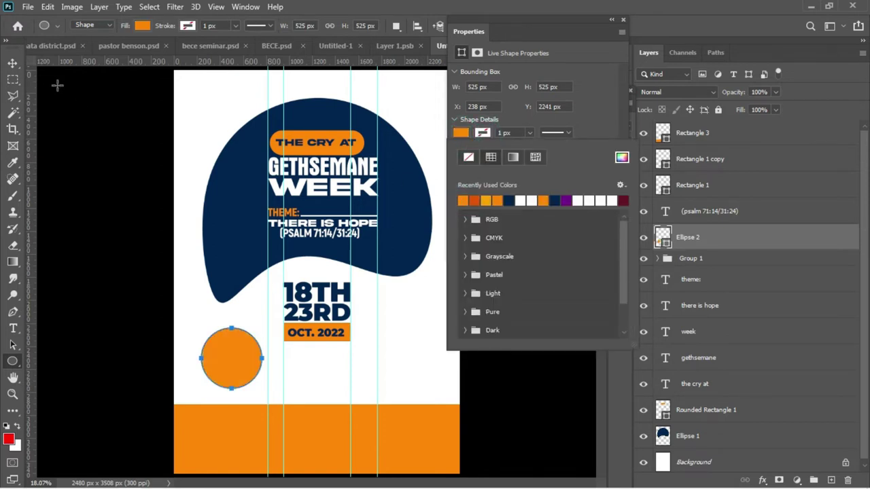
- Move the orange circle up beneath the navy shape's lower tip and nudge it towards the date block, to about X 270 px, Y 2096 px
click(12, 63)
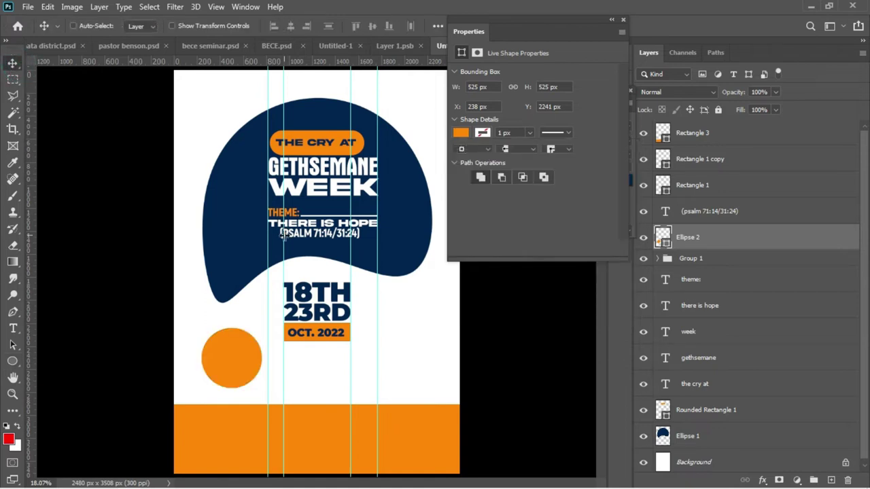
drag(251, 358, 249, 341)
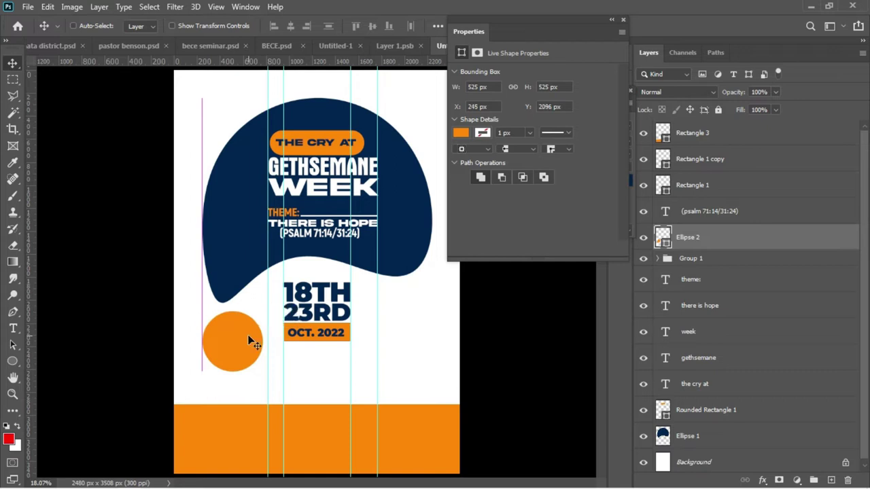
key(Right)
key(Right)
key(Right)
key(Right)
key(Right)
key(Right)
key(Right)
key(Right)
key(Right)
key(Right)
key(Right)
key(Right)
key(Right)
key(Right)
key(Right)
key(Right)
key(Right)
key(Right)
key(Right)
key(Right)
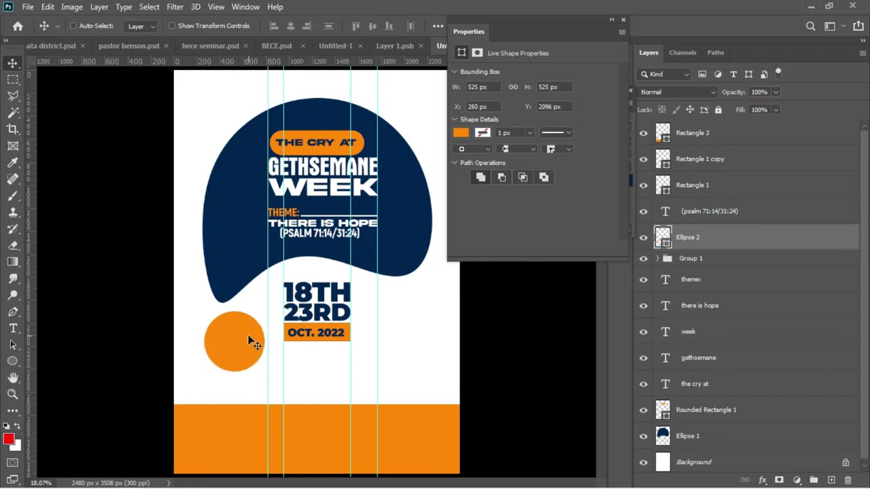
- Duplicate the orange circle and set the copy's fill to 0%
key(ctrl+j)
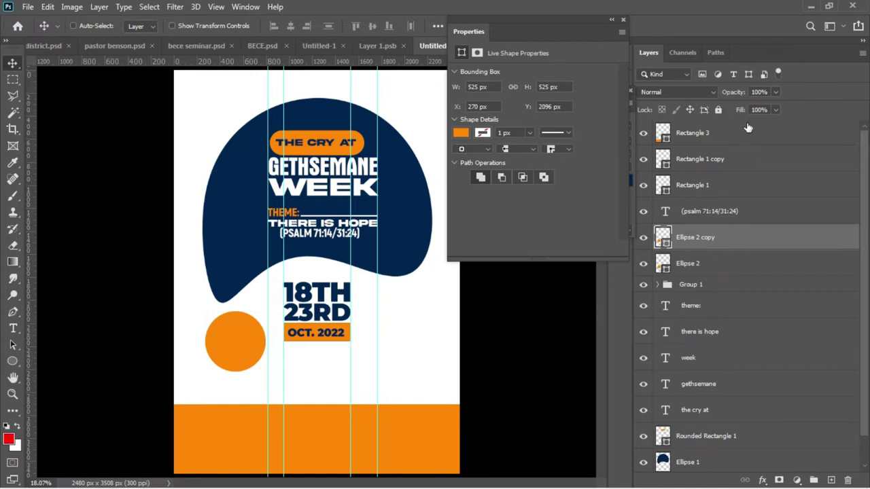
drag(742, 113, 637, 123)
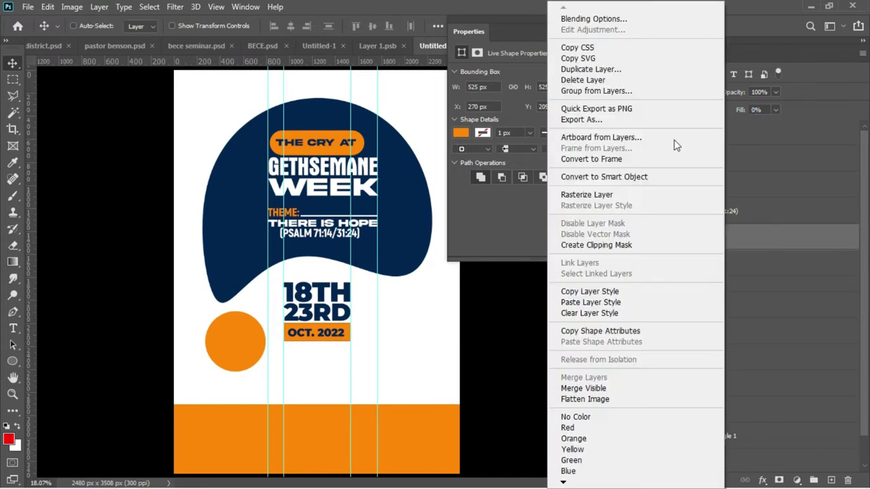
- Give the circle copy a thin outside stroke in the navy sampled from the title shape
click(601, 21)
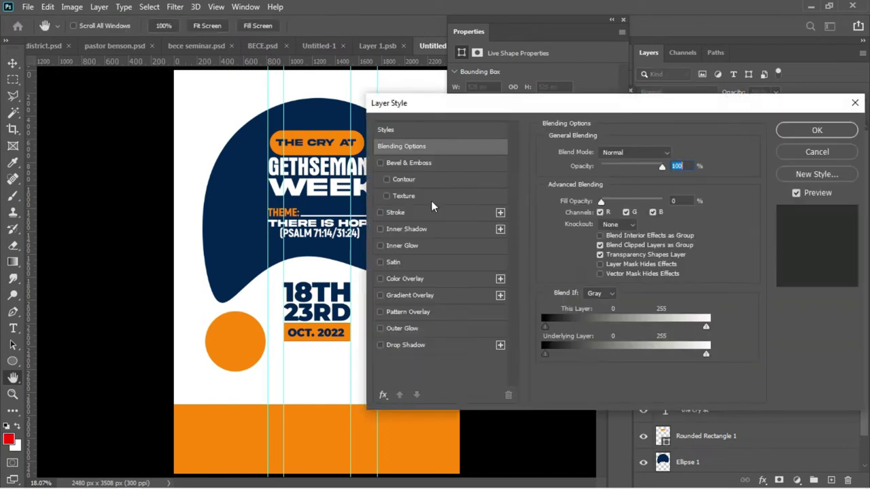
click(424, 216)
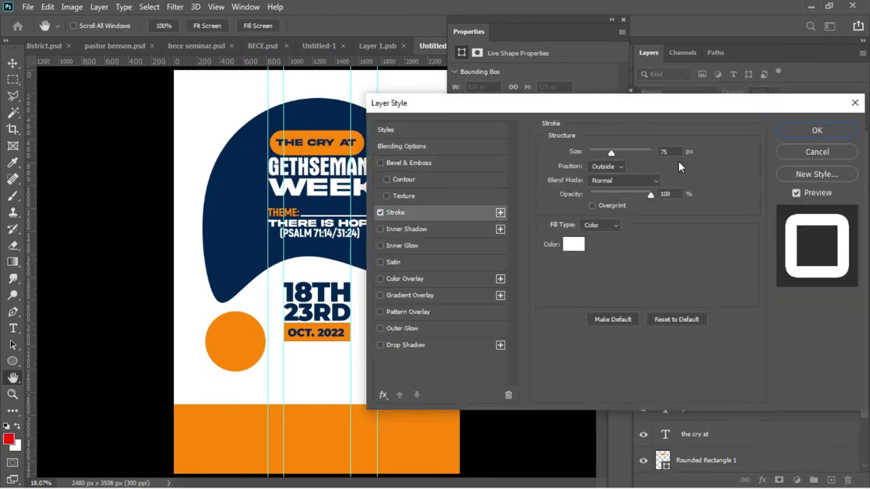
click(574, 245)
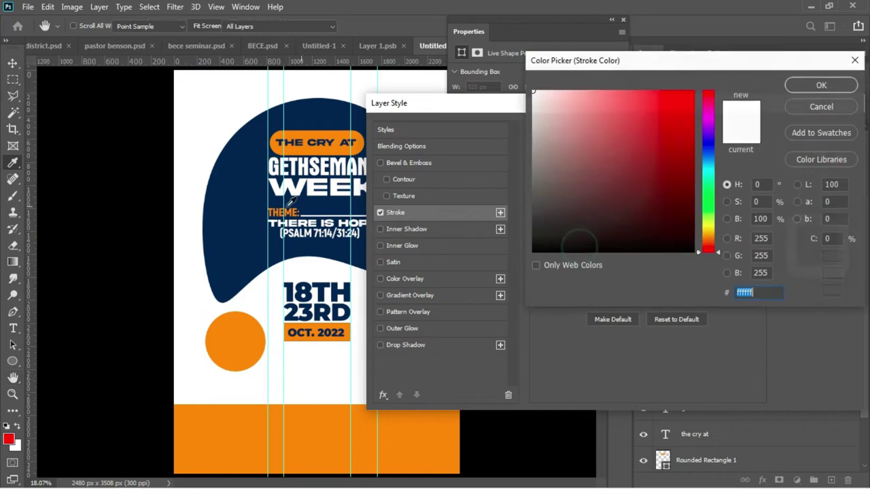
click(242, 209)
key(Return)
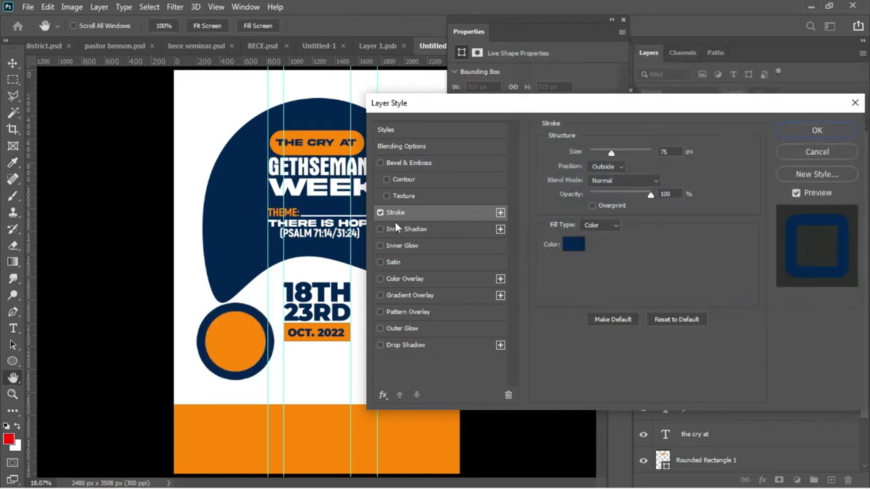
drag(614, 153, 599, 155)
key(Return)
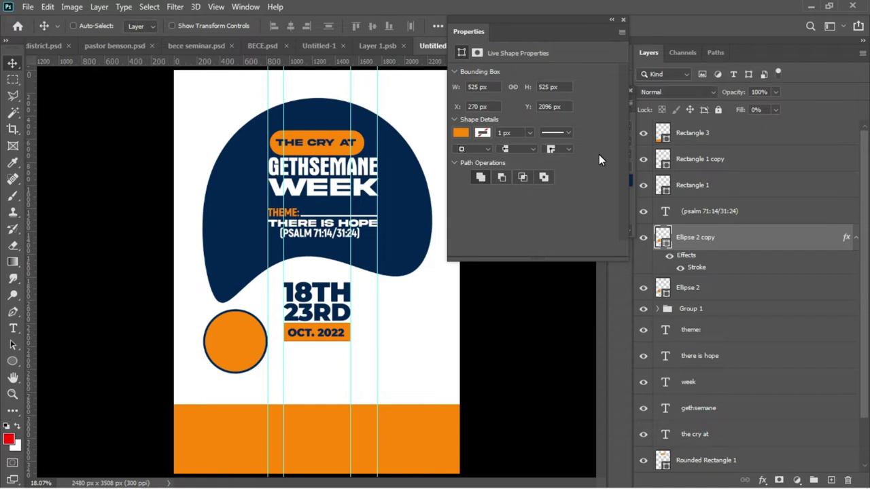
- Scale the navy ring proportionally about its centre to about 562 px in diameter, leaving a white gap around the orange circle
key(ctrl+t)
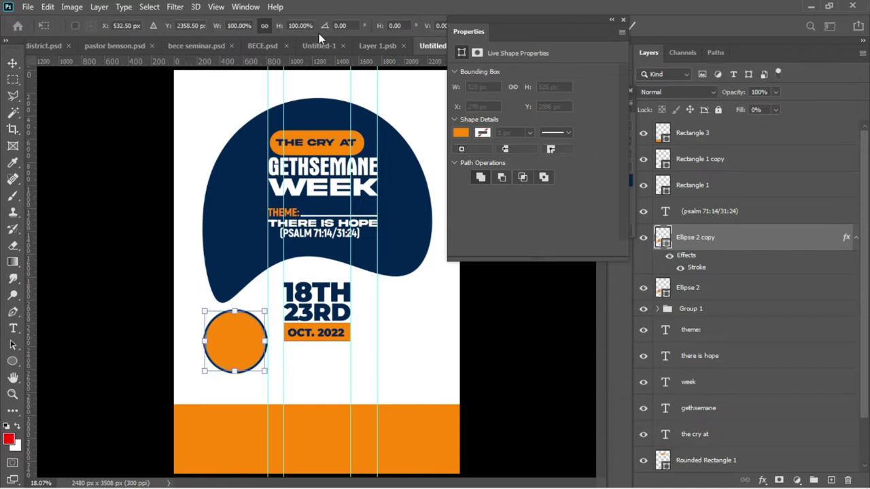
drag(282, 28, 288, 28)
key(Return)
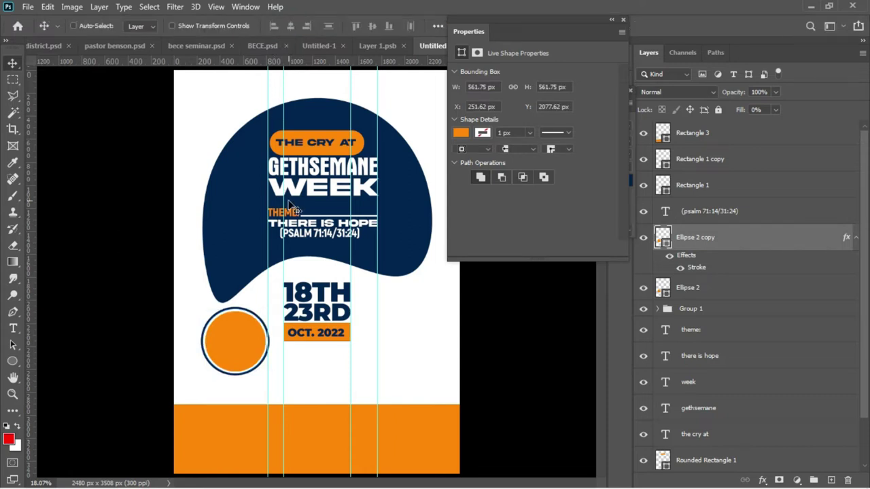
- Add the navy text "TIME" in Montserrat Black, 34.01 pt, between the date block and the orange footer band
key(t)
click(324, 378)
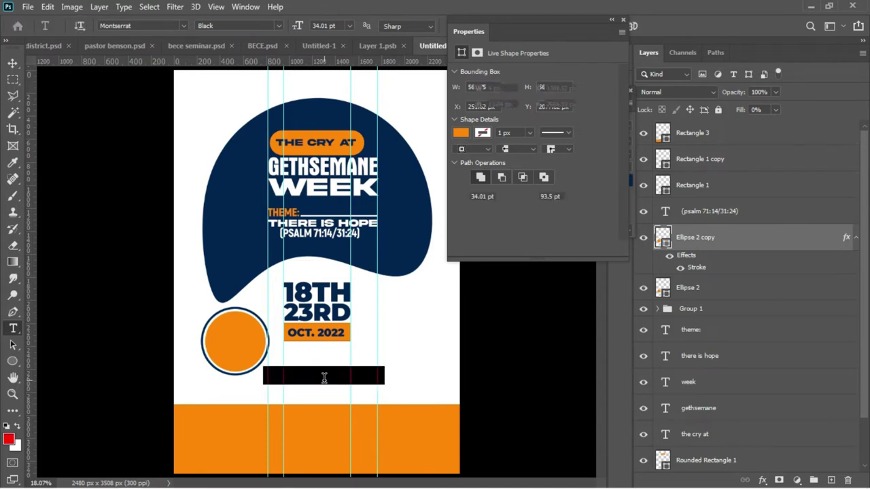
key(BackSpace)
text(TIME)
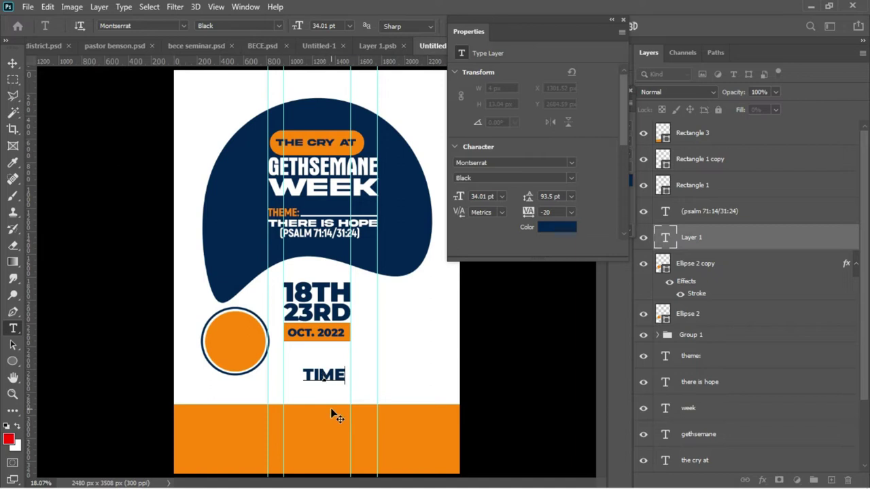
- Recolor the TIME text to white (ffffff) and commit the text edit
key(ctrl+a)
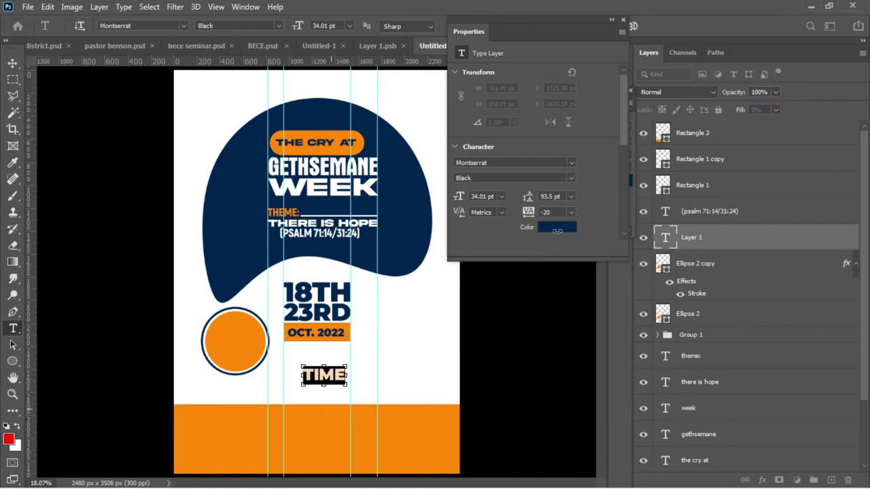
click(555, 231)
click(413, 333)
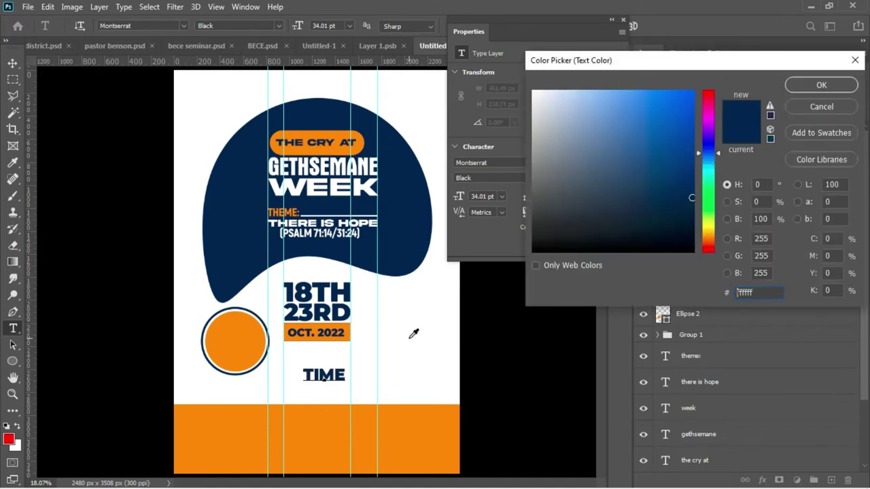
key(Return)
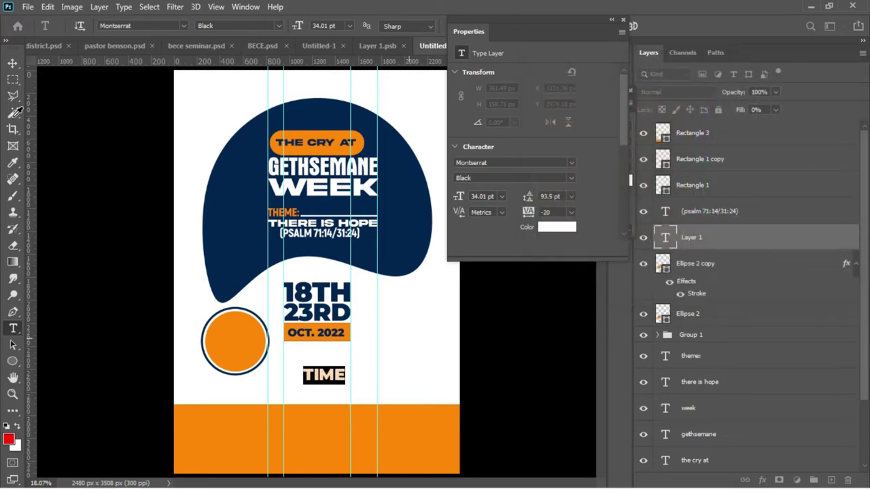
click(12, 63)
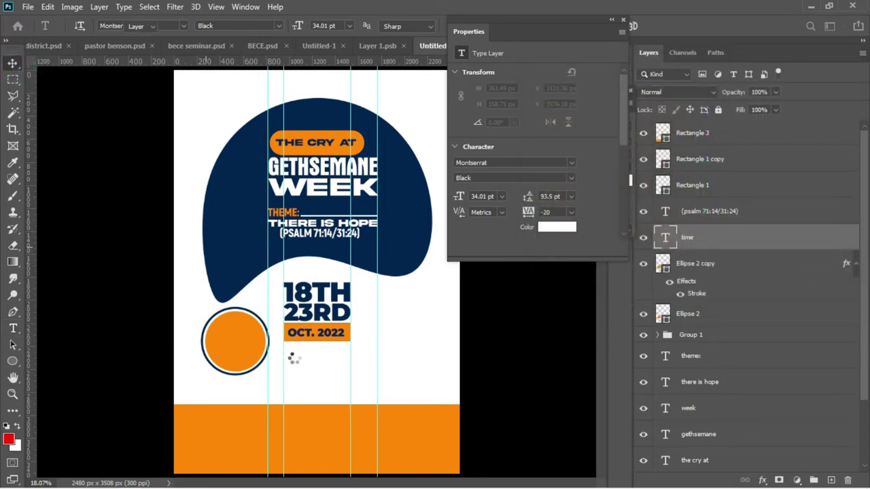
- Place the TIME text in the upper part of the orange circle and scale it down to about 28.75 pt
drag(323, 388, 239, 346)
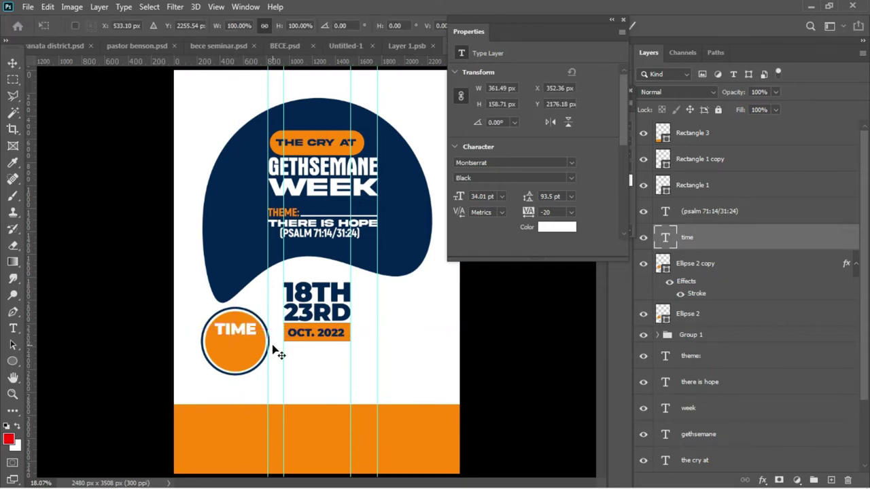
key(ctrl+t)
mouse_move(258, 339)
mouse_down()
mouse_move(251, 320)
mouse_move(257, 317)
mouse_move(252, 335)
mouse_up()
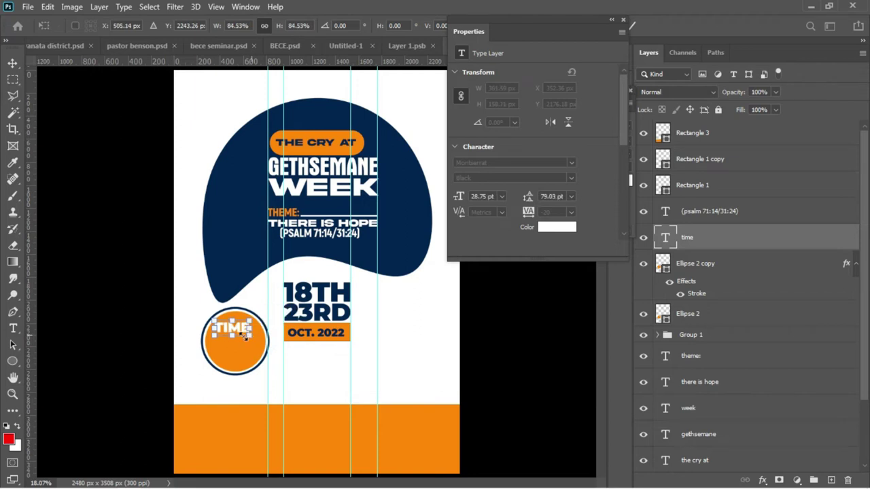
key(Return)
drag(238, 335, 242, 337)
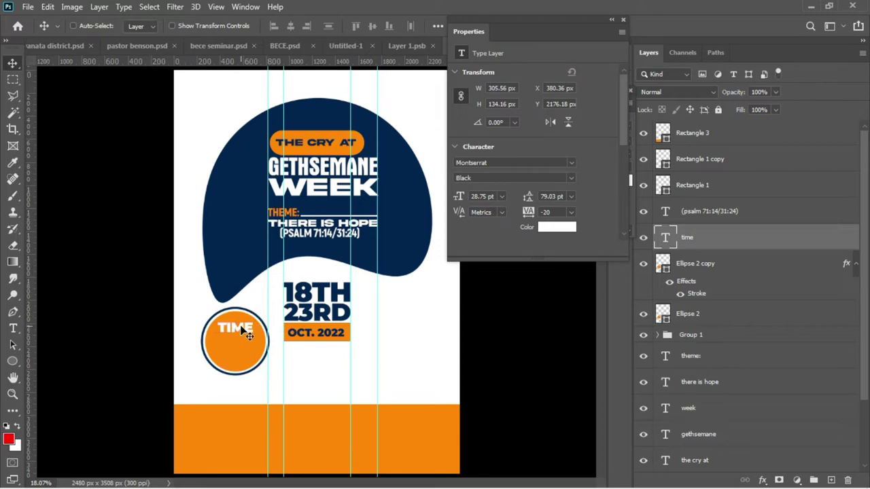
- Duplicate the TIME text lower in the orange circle and change the copy's wording to 7:00PM
double_click(243, 329)
click(243, 345)
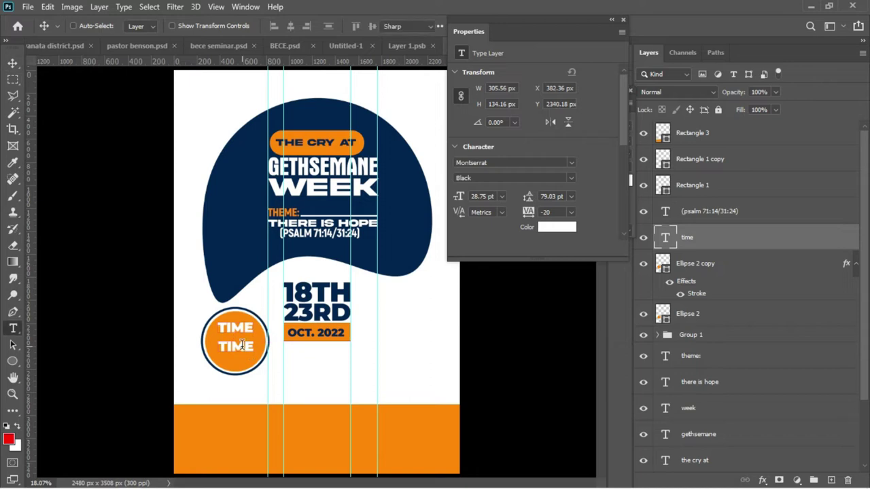
double_click(242, 345)
click(242, 345)
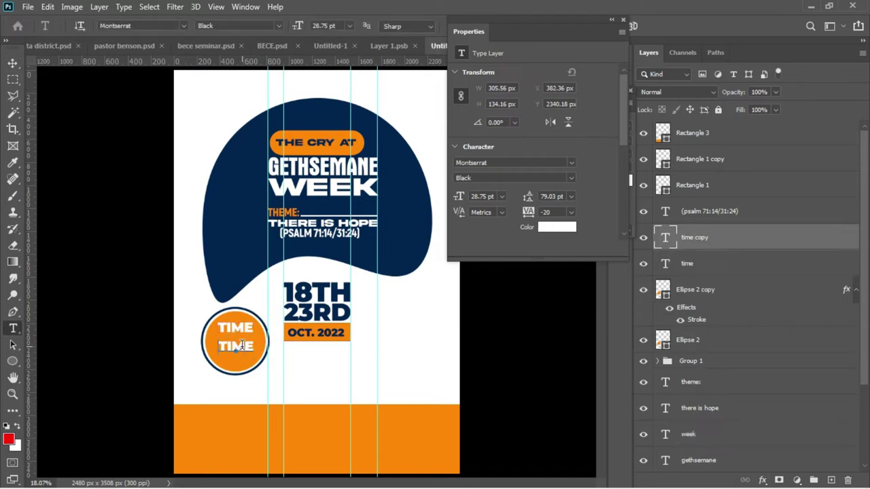
double_click(242, 345)
key(BackSpace)
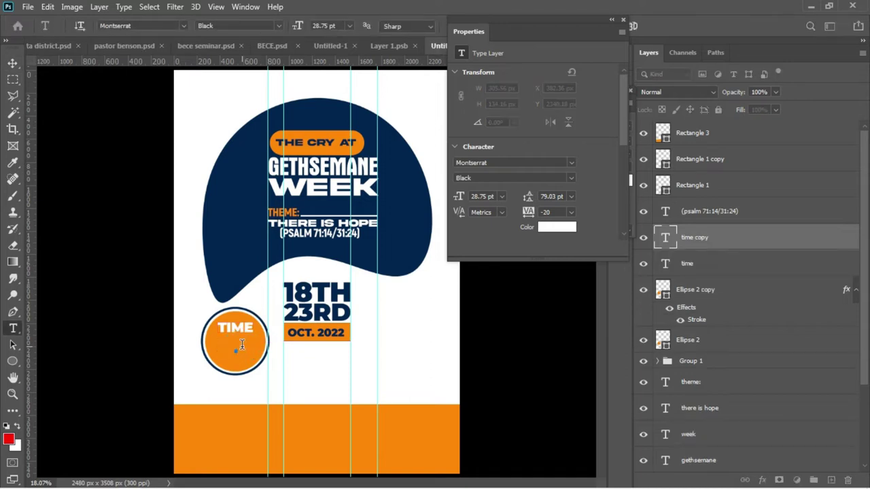
text(7:00PM)
click(13, 64)
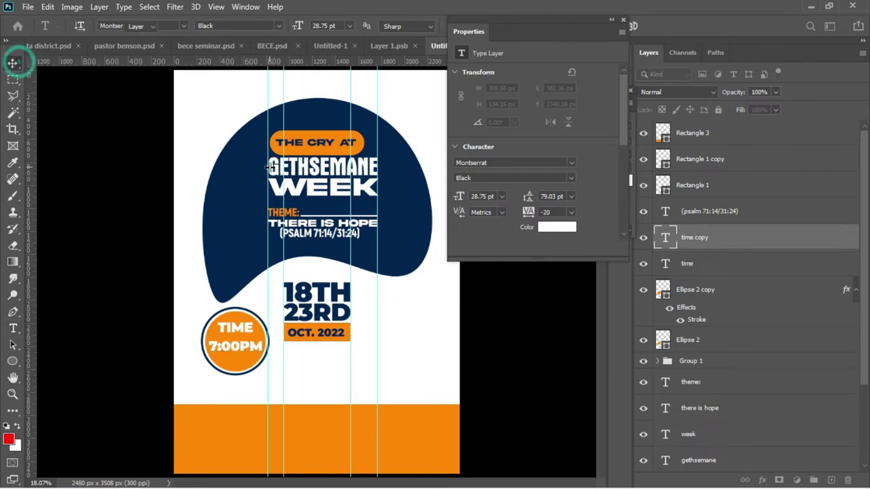
- Scale the 7:00PM text down to about 22.74 pt and place it directly beneath TIME
key(ctrl+t)
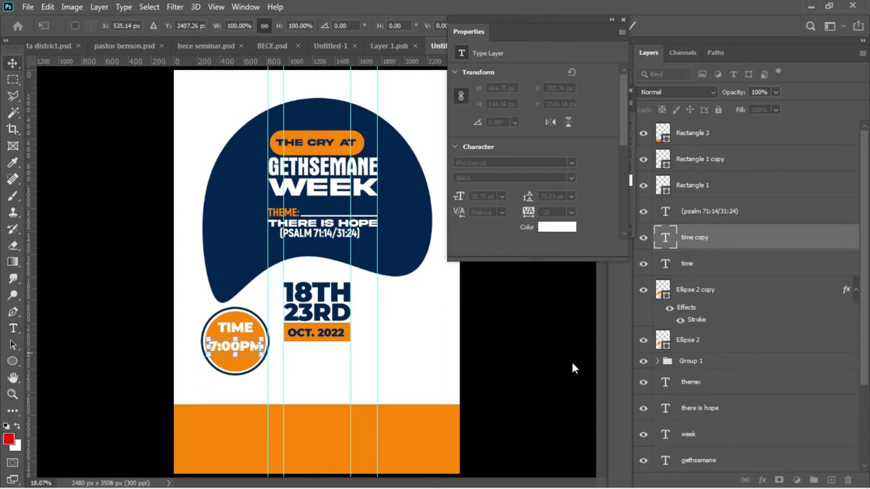
drag(267, 361, 249, 352)
key(Return)
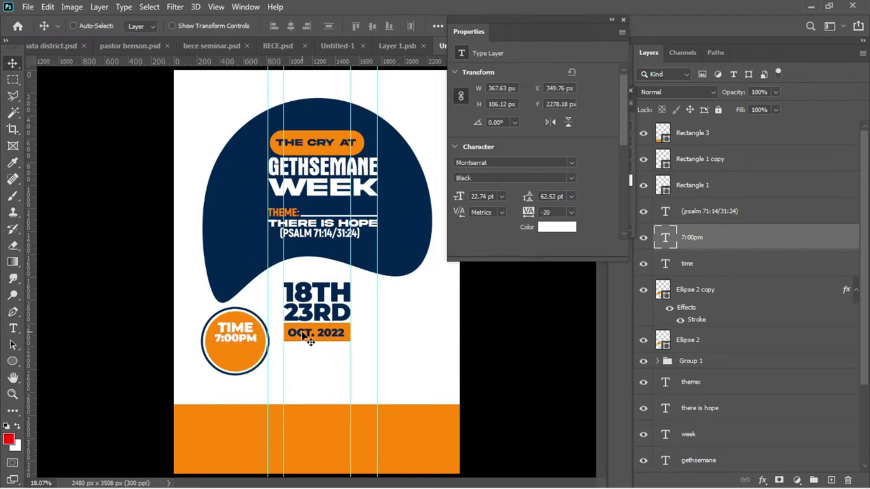
- Duplicate the 7:00PM text layer and shift the copy straight down to form a third line in the circle
key(ctrl+j)
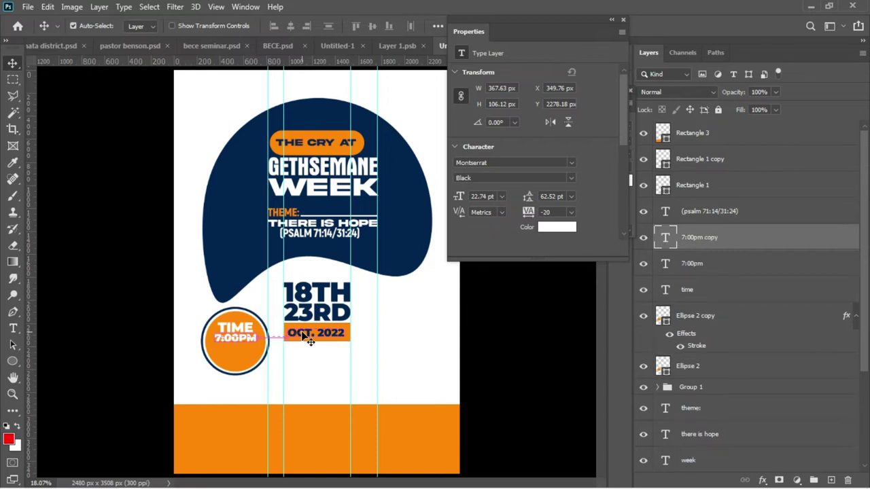
key(shift+Down)
key(shift+Down)
key(shift+Down)
key(shift+Down)
key(shift+Down)
key(shift+Down)
key(shift+Down)
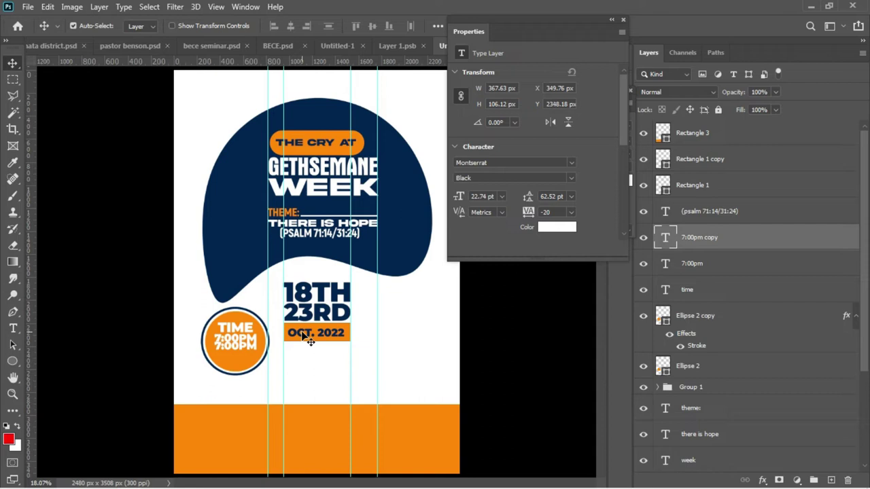
- Replace the lower 7:00PM copy's wording with 10:00PM and commit the text edit
key(t)
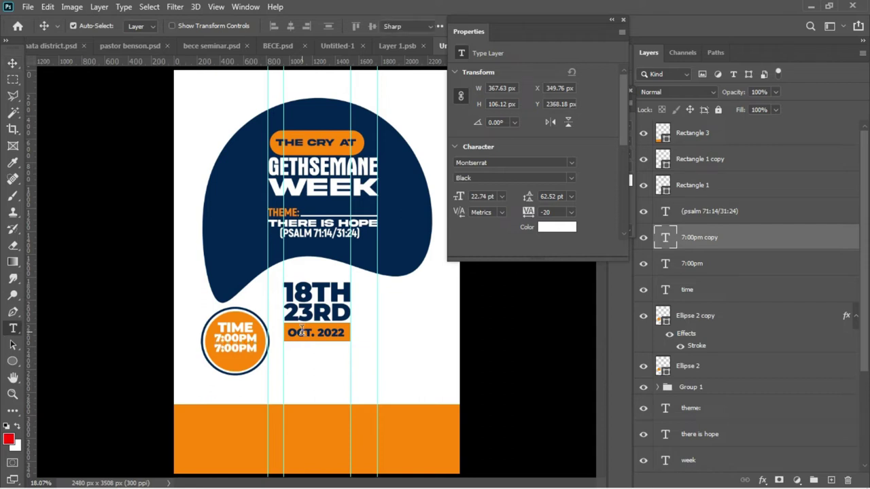
click(250, 349)
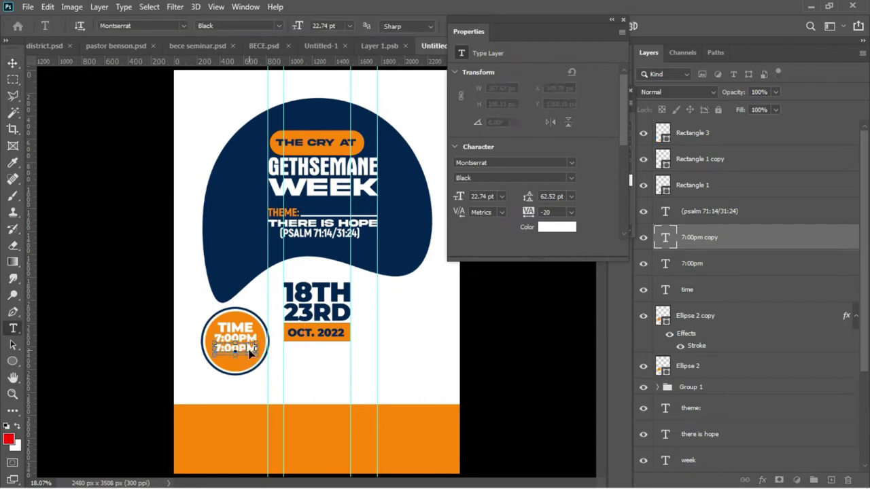
key(ctrl+a)
key(BackSpace)
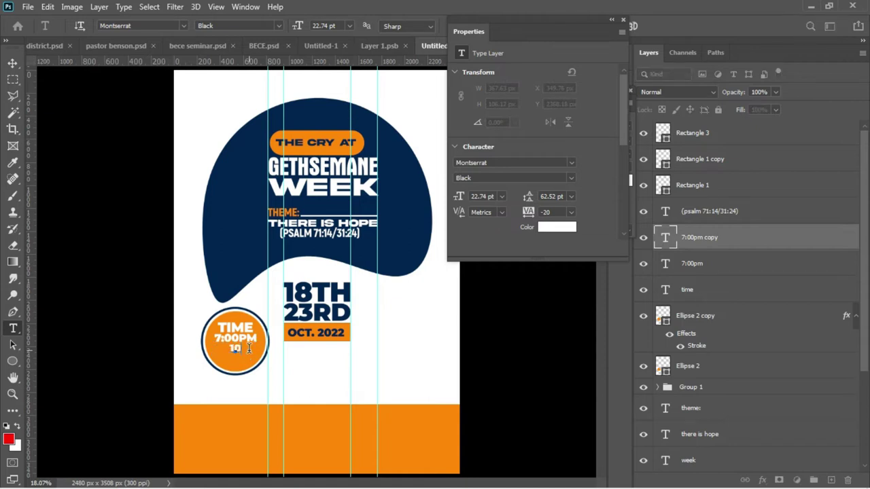
text(10:00pm)
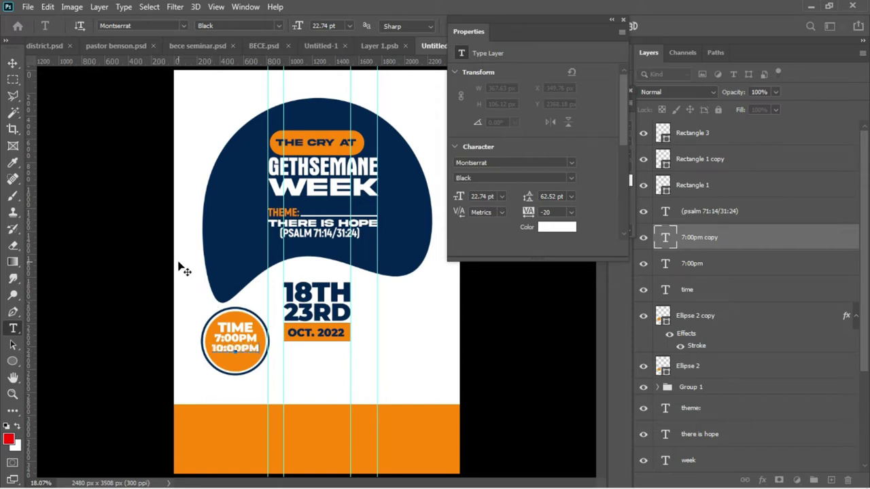
click(12, 63)
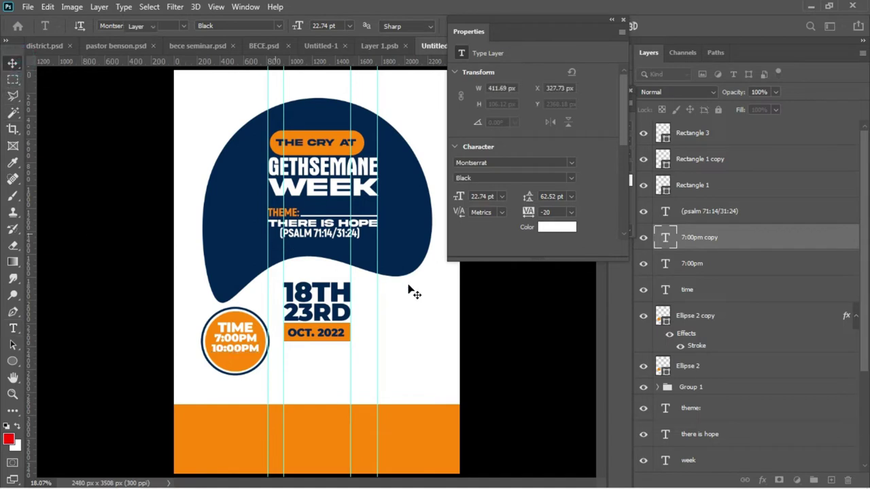
- Nudge the 10:00PM line up to tighten its spacing with the 7:00PM line
key(Up)
key(Up)
key(Up)
key(Up)
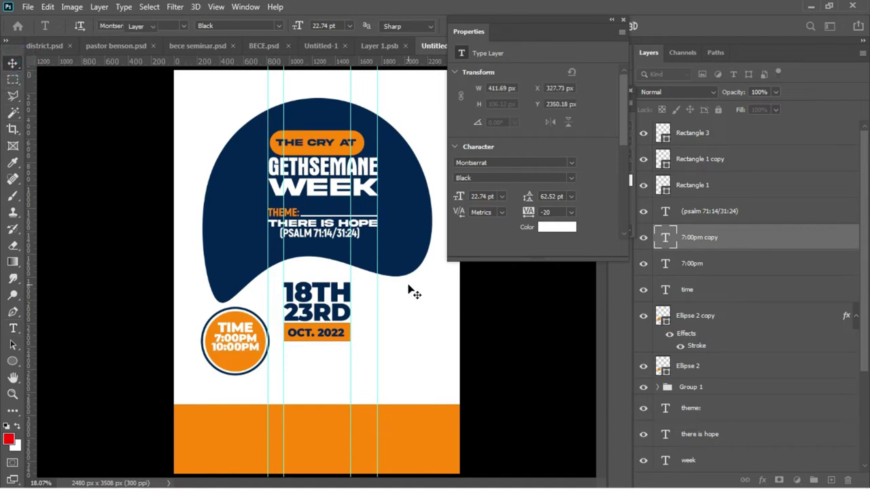
key(Up)
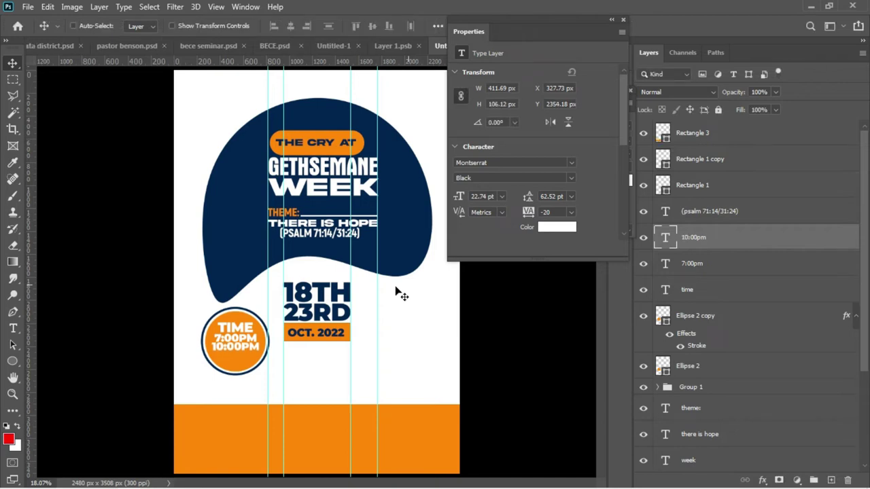
- Draw a rectangle about 398 × 144 px below the date block, with a white fill and no stroke
click(12, 360)
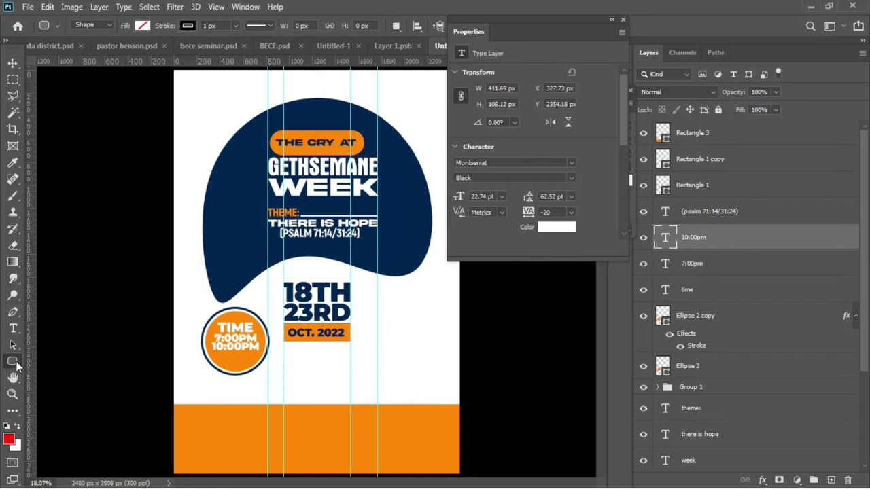
right_click(17, 366)
click(42, 364)
drag(304, 371, 354, 385)
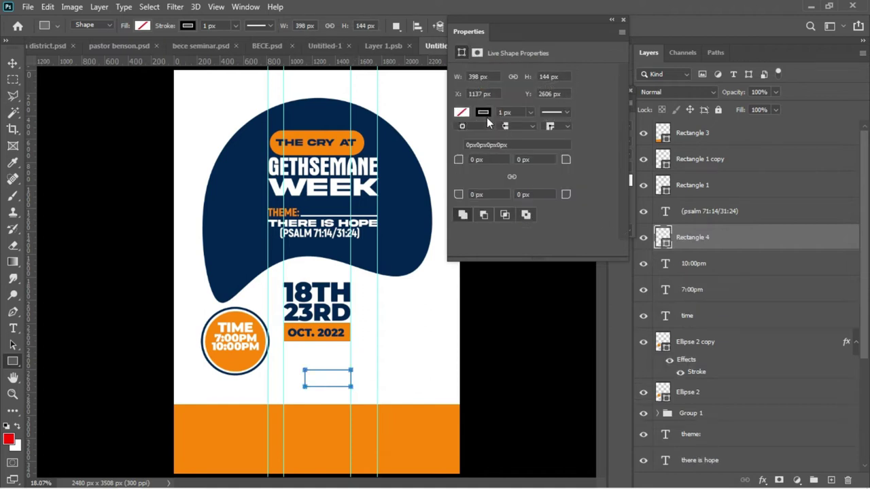
click(484, 116)
click(464, 134)
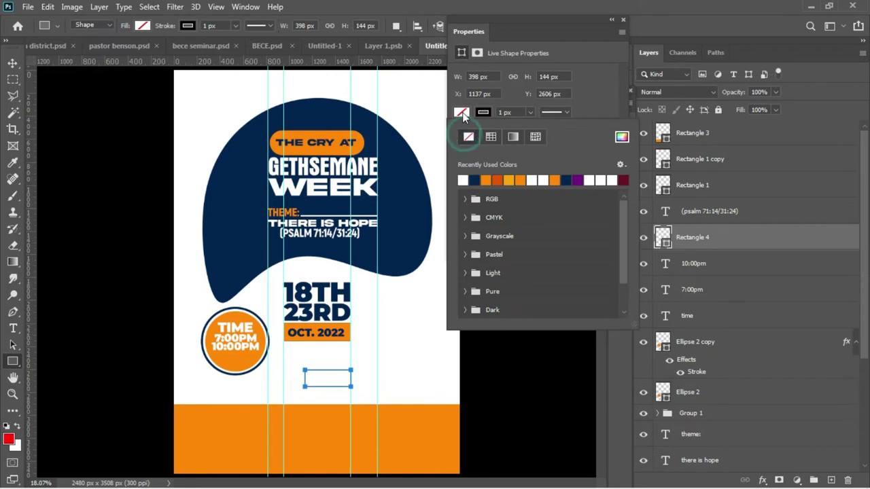
click(462, 113)
click(463, 180)
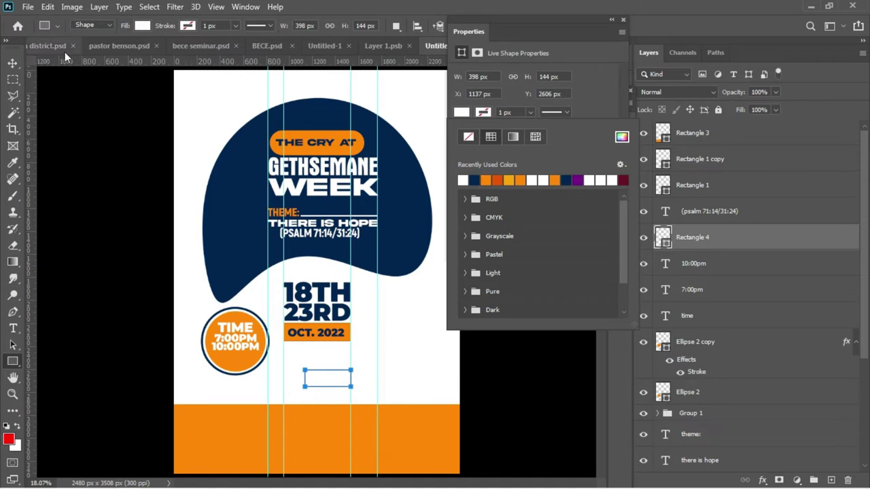
- Move the white rectangle onto the orange footer band and bring its layer to the top of the layer stack
click(15, 65)
click(15, 65)
drag(333, 375, 317, 435)
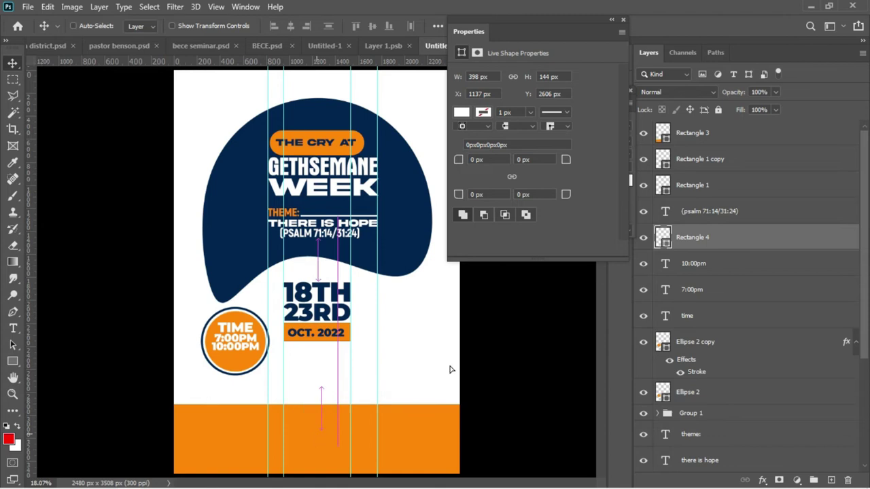
drag(707, 243, 704, 124)
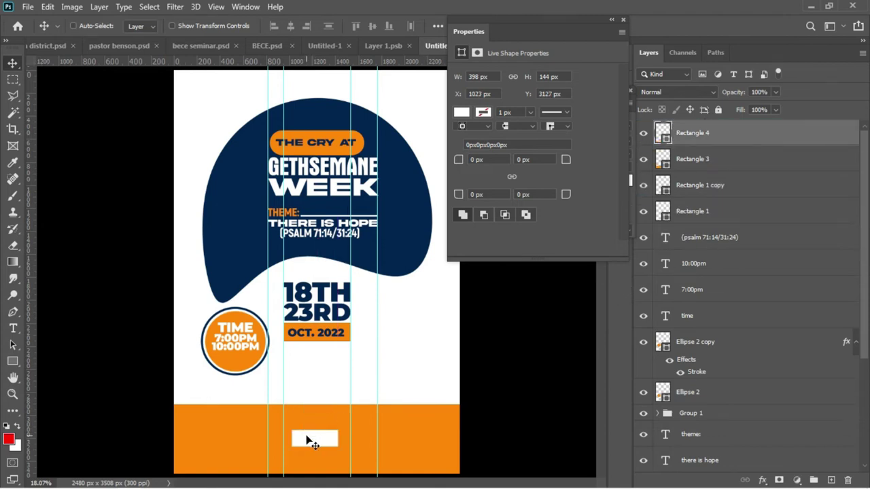
- Rasterize the white rectangle and cut away its upper half diagonally with a Polygonal Lasso selection, leaving a triangle
right_click(784, 139)
click(695, 197)
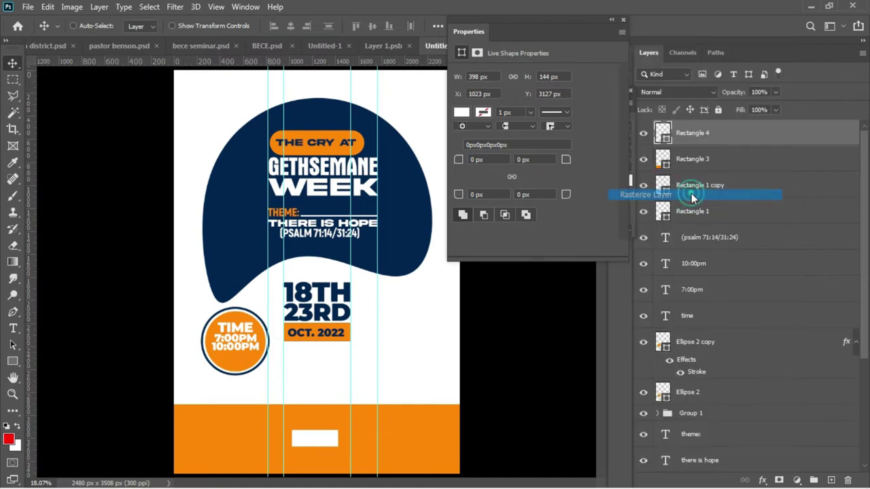
click(13, 95)
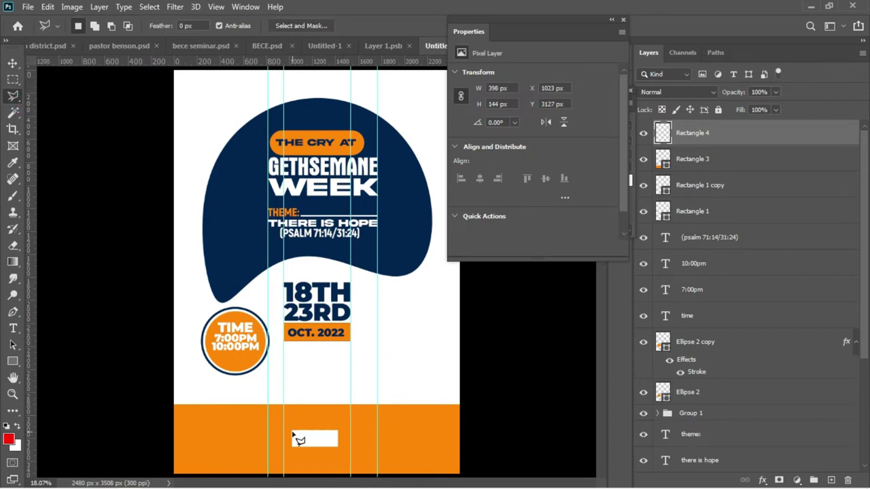
click(293, 433)
click(355, 453)
click(350, 389)
click(256, 409)
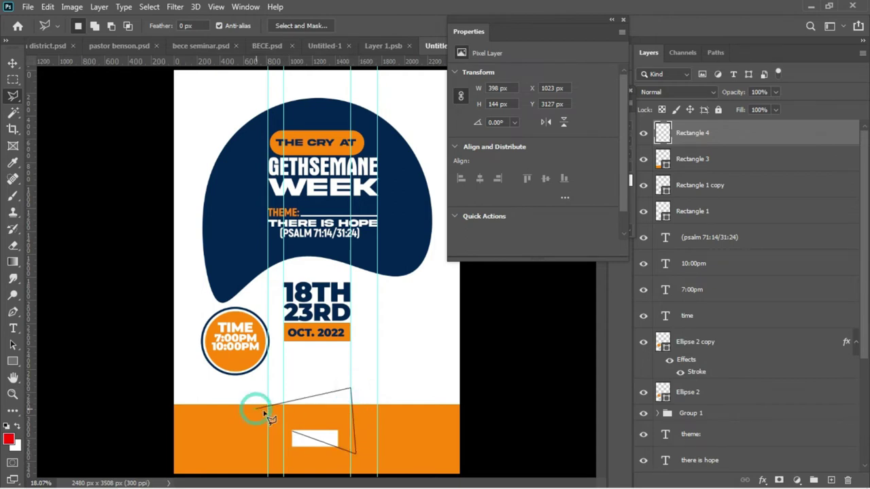
click(294, 433)
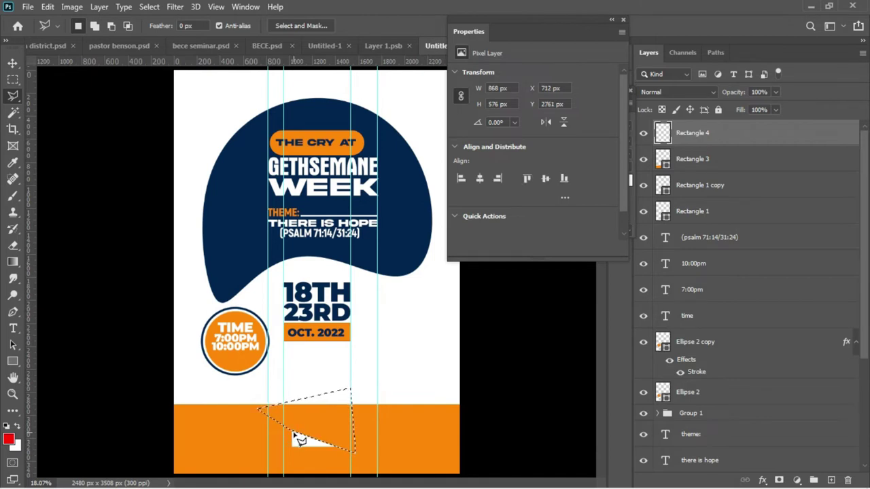
key(ctrl+d)
key(v)
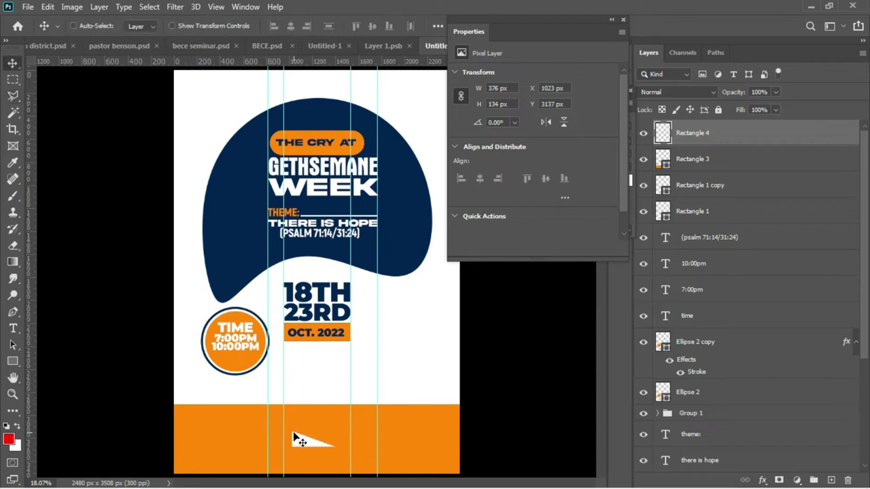
- Move the white triangle into the orange circle below 10:00PM and scale it down to about 246 × 88 px
drag(317, 448, 230, 357)
key(ctrl+t)
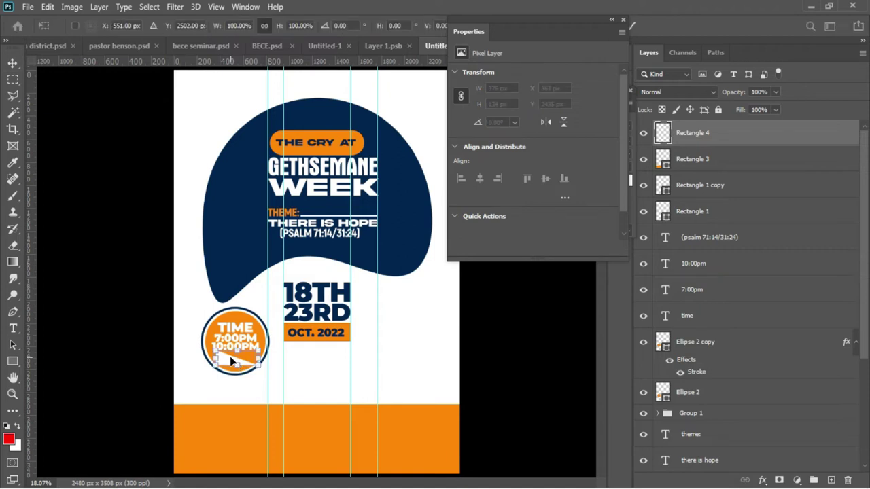
drag(259, 364, 240, 362)
key(Return)
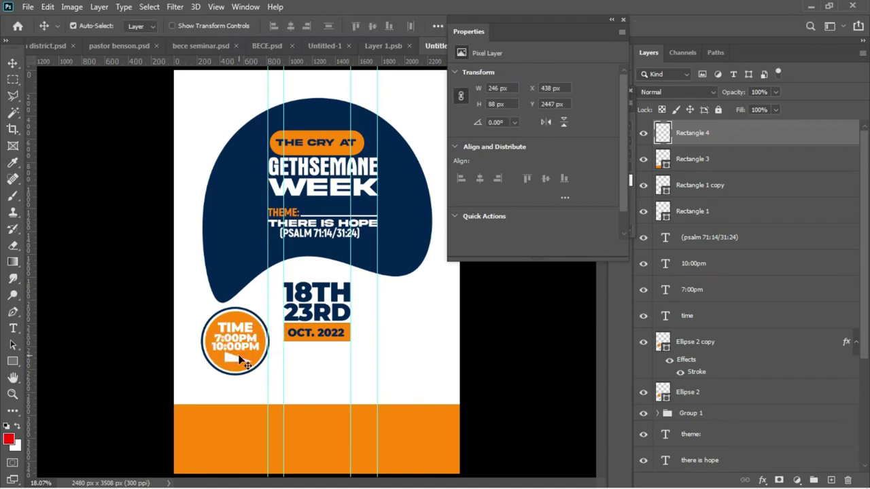
- Flip the white triangle horizontally and nudge it left within the orange circle, beneath 10:00PM
key(ctrl+t)
right_click(238, 353)
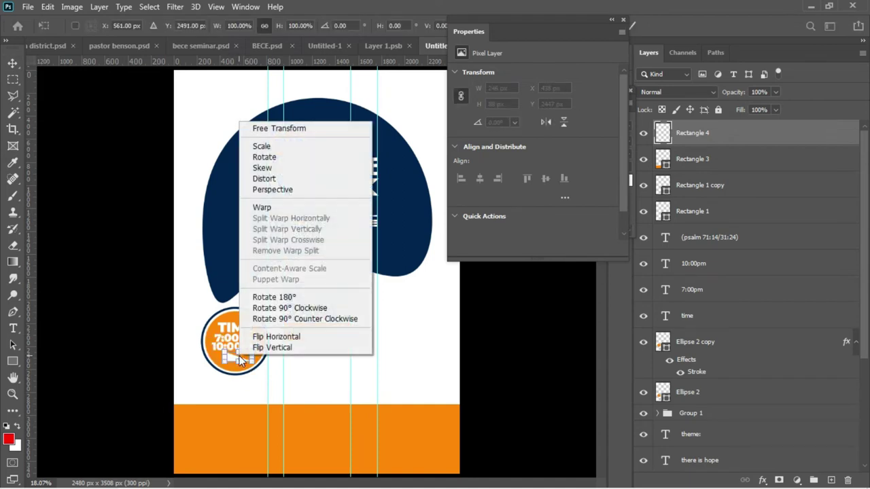
click(268, 334)
key(Return)
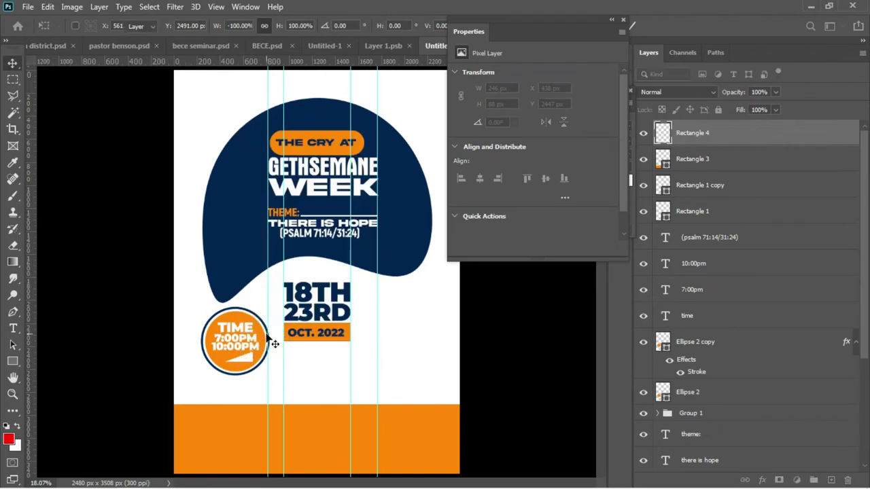
key(Left)
key(Left)
key(Left)
key(Left)
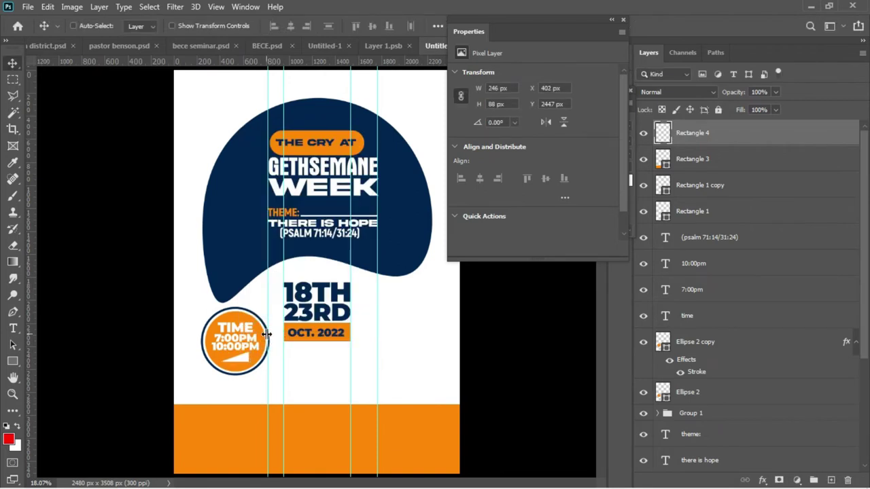
key(Left)
key(Left)
key(Left)
key(Down)
click(299, 386)
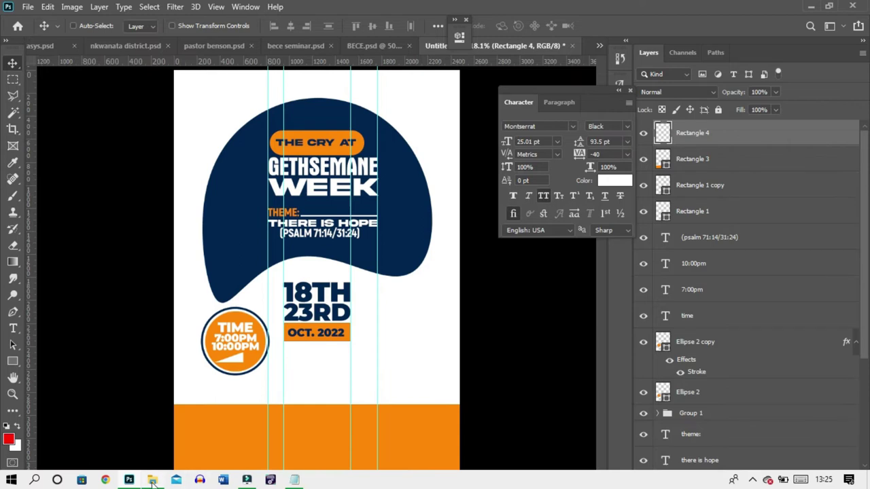
- Place the Layer 4 ray-lines image from File Explorer and scale it down to wrap around the left edge of the time badge
mouse_move(152, 481)
mouse_move(138, 435)
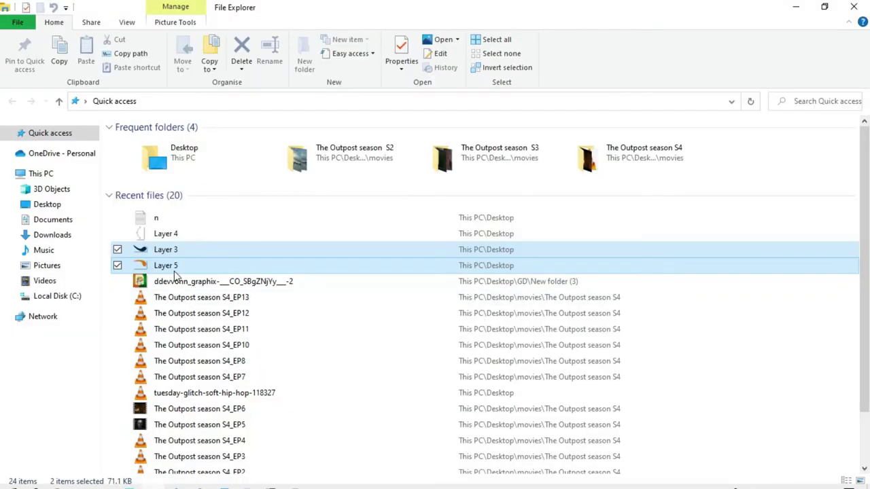
click(166, 234)
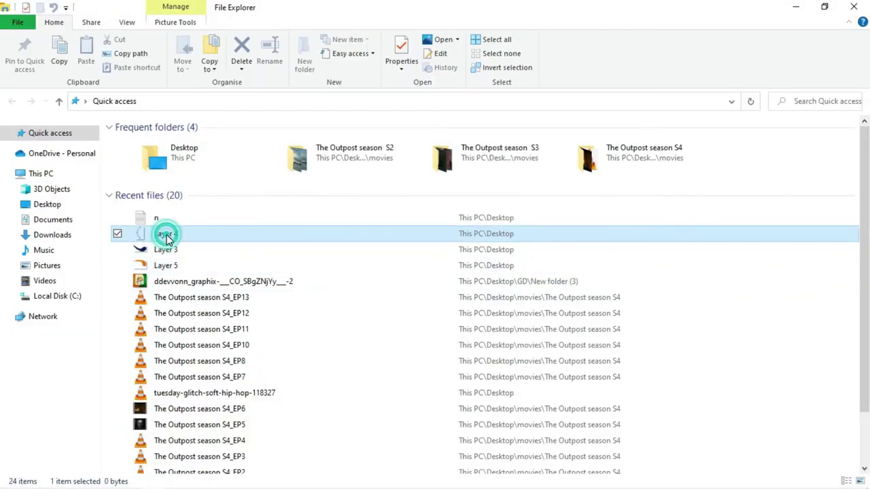
drag(166, 234, 193, 335)
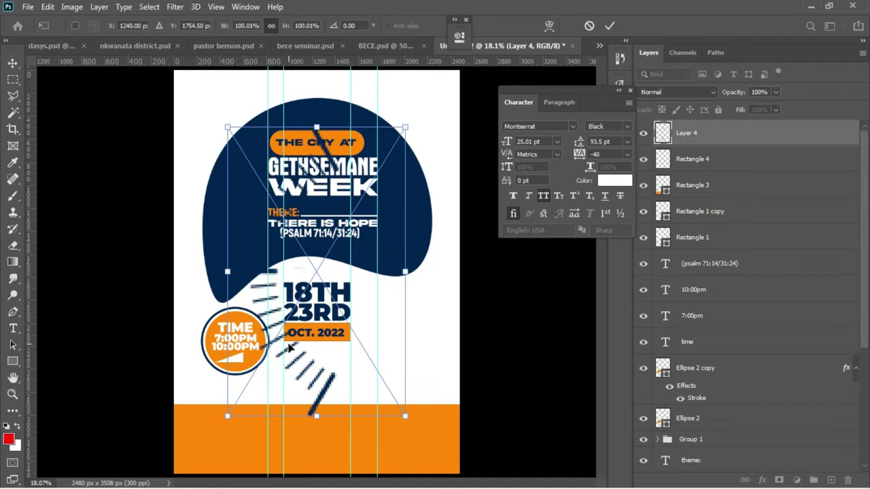
drag(406, 416, 211, 382)
key(Return)
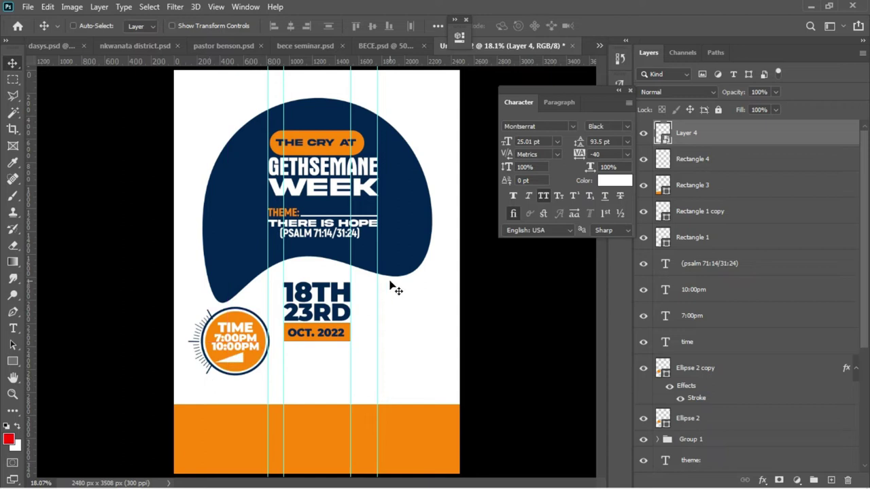
key(Left)
key(Left)
key(Left)
key(Right)
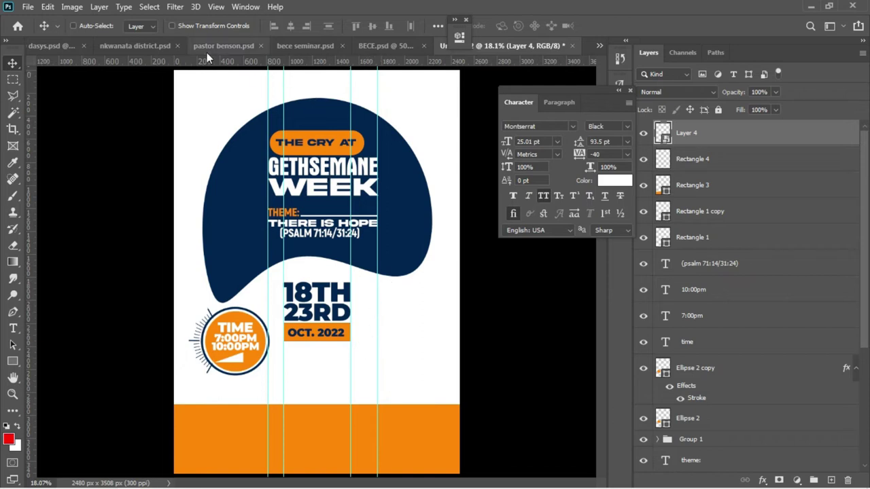
- Copy the navy and orange swoosh layers from nkwanata district.psd into the Untitled-2 flyer, placing them to the right of the date block
click(146, 52)
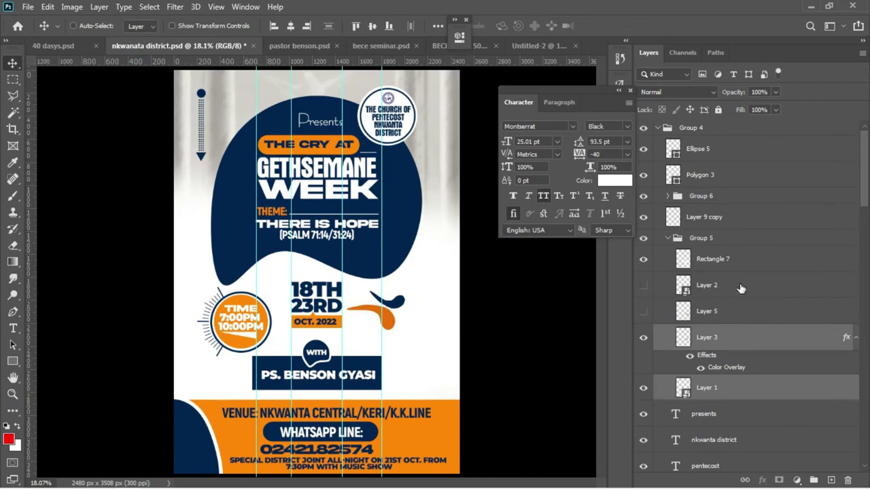
ctrl+click(711, 262)
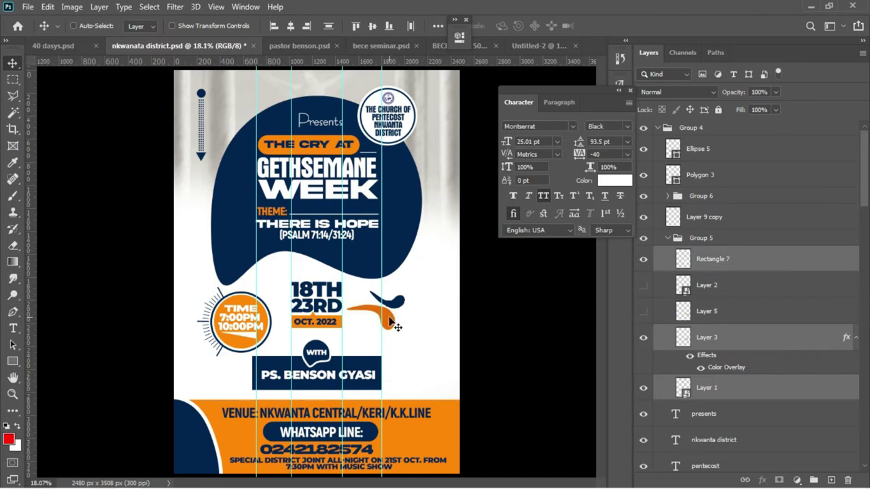
drag(393, 320, 531, 52)
drag(407, 349, 391, 329)
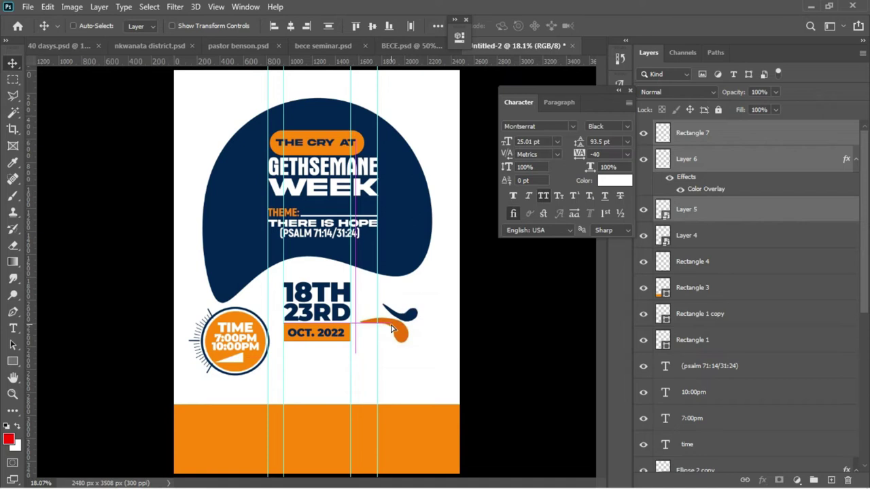
key(shift+Down)
key(shift+Down)
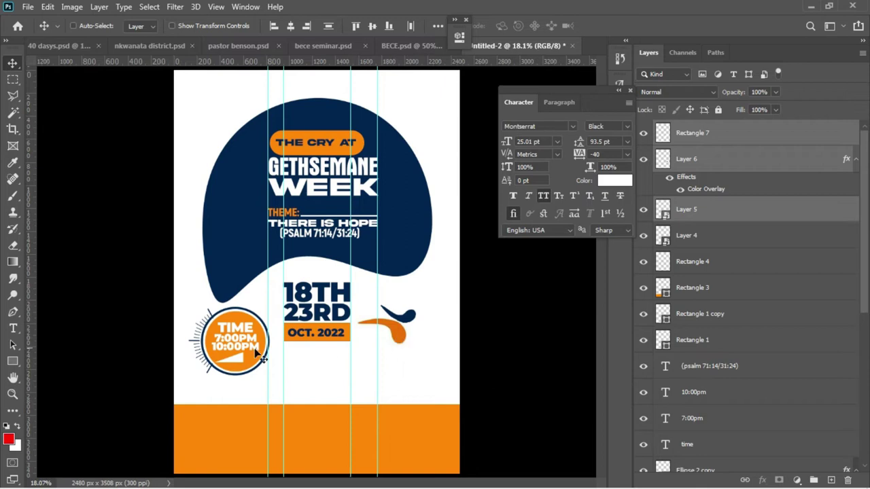
- Draw a rectangle about 954 × 255 px between the outer guides, just above the orange footer band, and fill it with navy
click(14, 362)
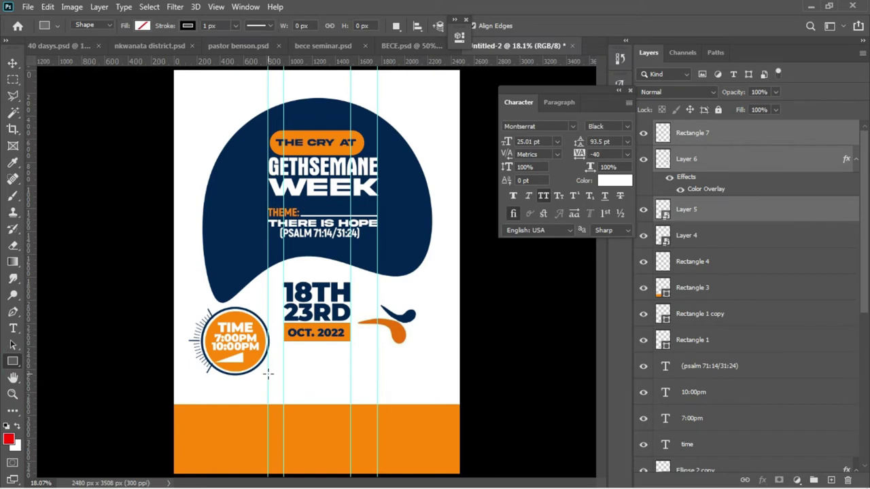
drag(268, 373, 377, 403)
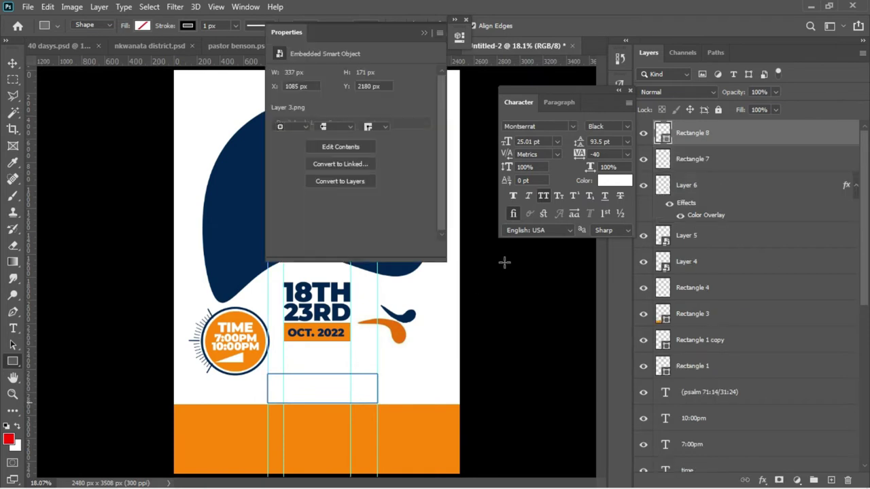
click(301, 113)
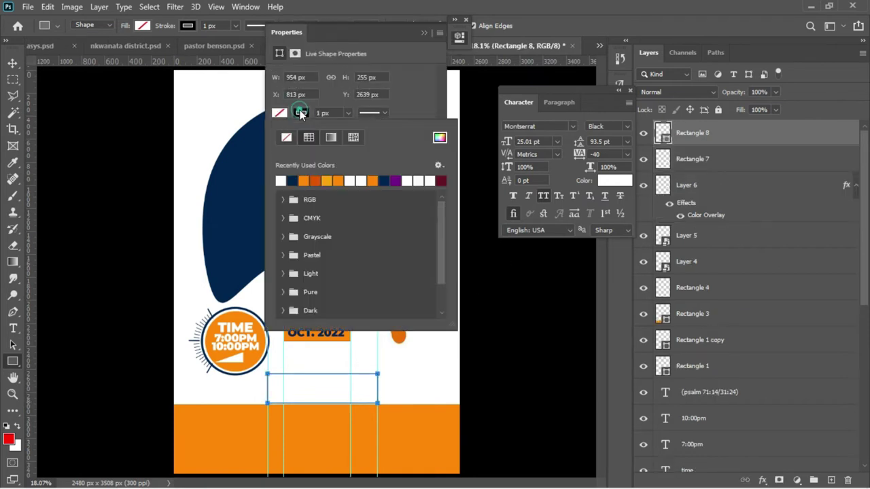
click(285, 138)
click(279, 114)
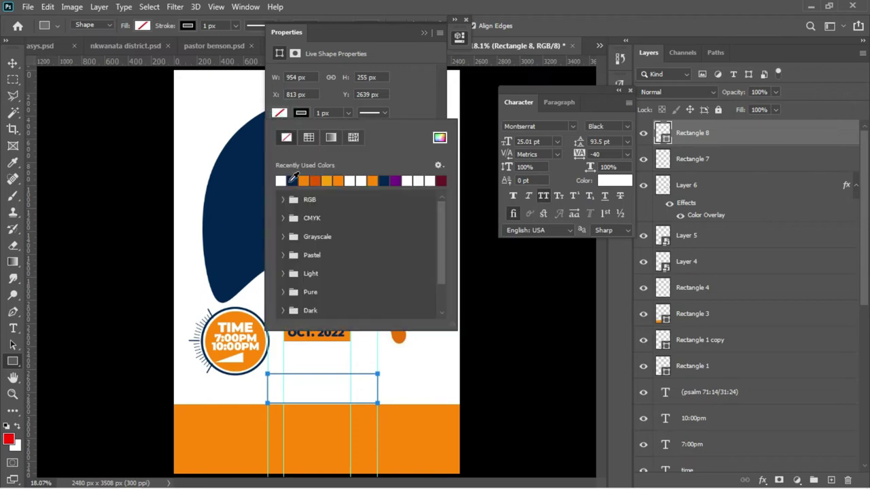
click(290, 180)
- Move the navy rectangle up to about Y 2512 px, leaving a gap above the orange footer band
click(12, 65)
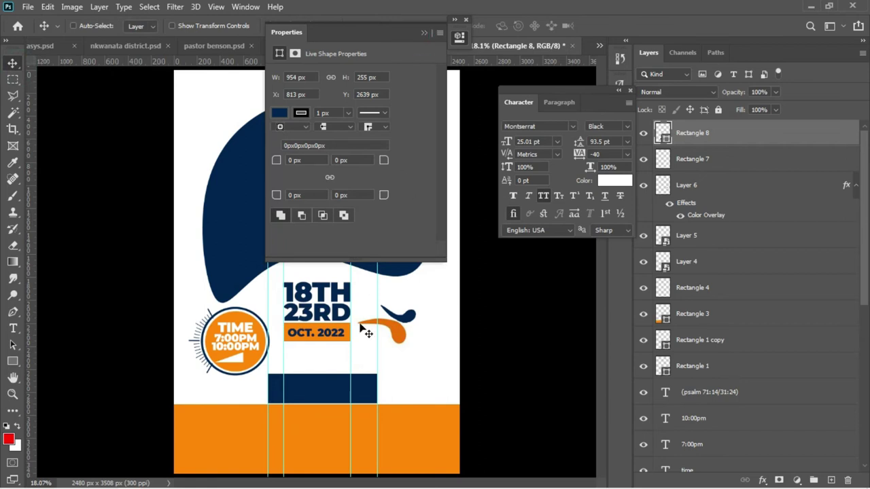
mouse_move(323, 376)
mouse_down()
mouse_move(324, 292)
mouse_move(325, 369)
mouse_up()
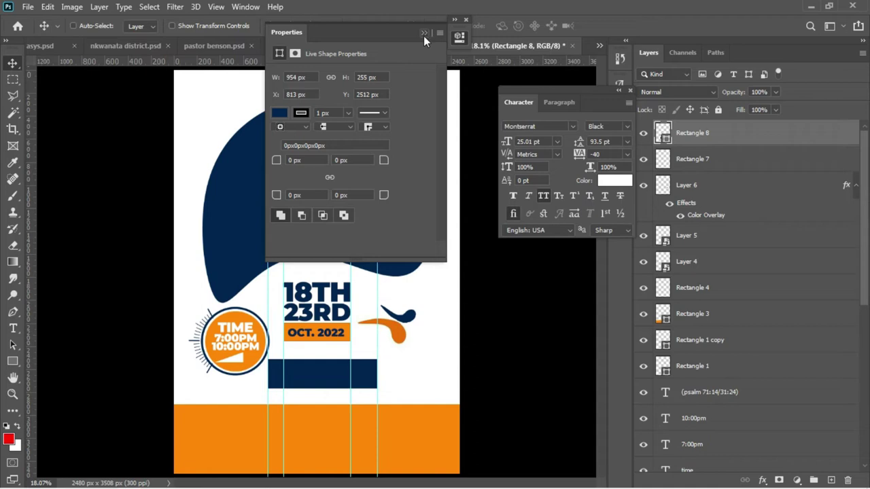
click(424, 34)
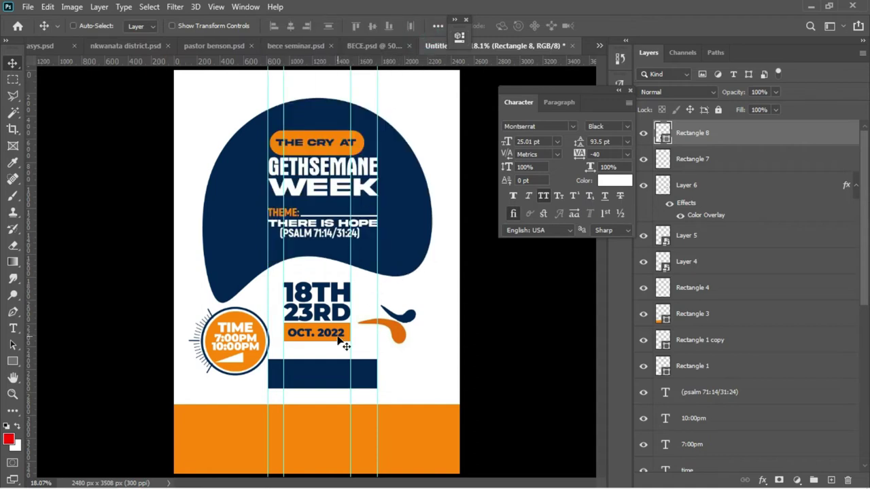
- Copy the pastor's name line from the Notepad notes and paste it into a new text layer on the flyer
mouse_move(294, 484)
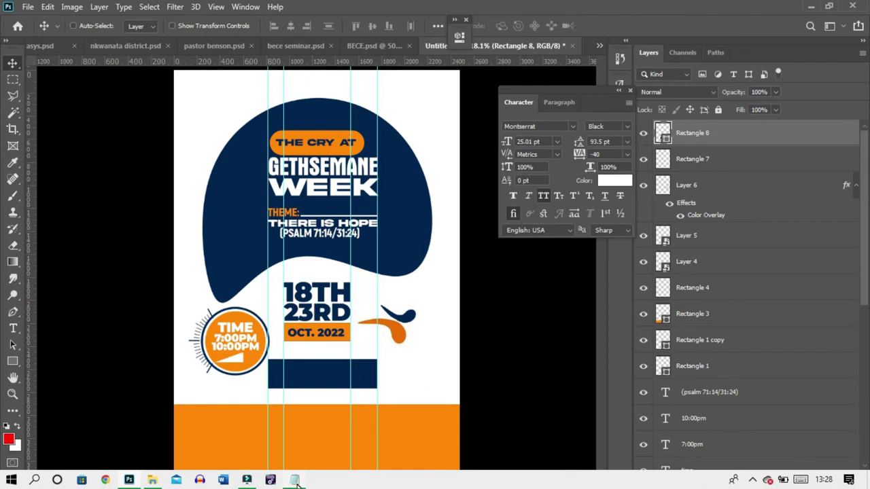
click(277, 429)
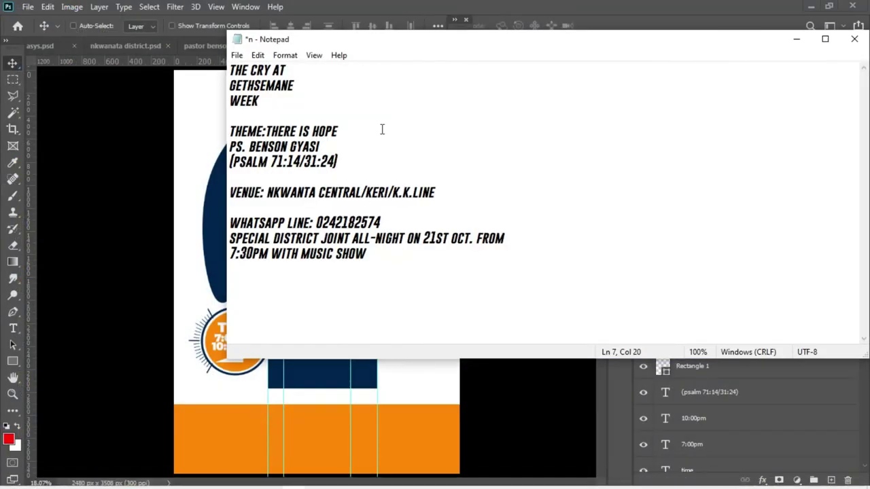
drag(324, 146, 225, 147)
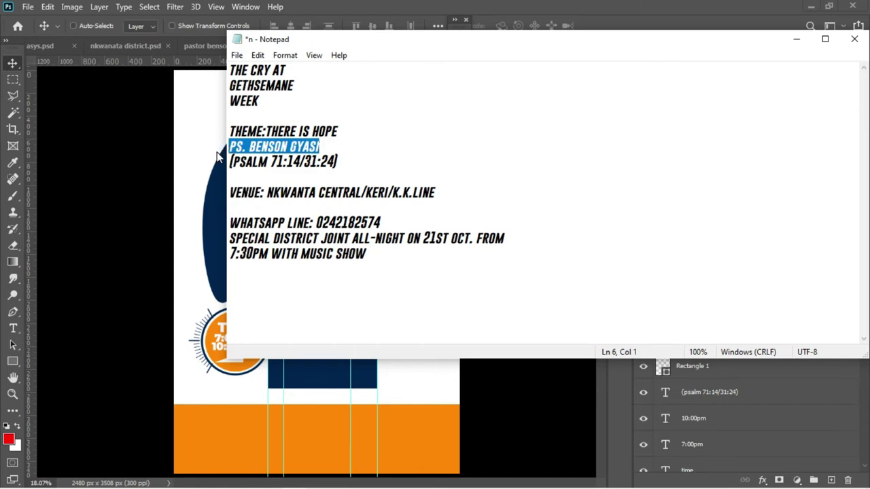
click(218, 156)
key(t)
click(214, 94)
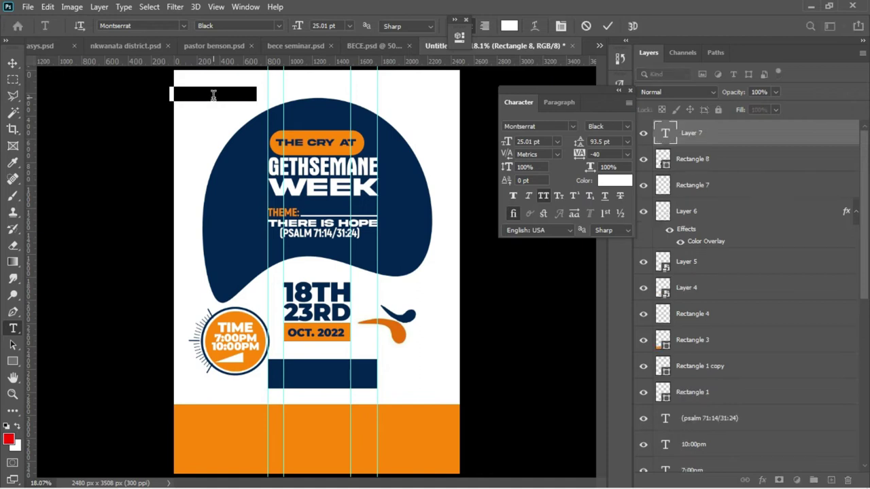
key(BackSpace)
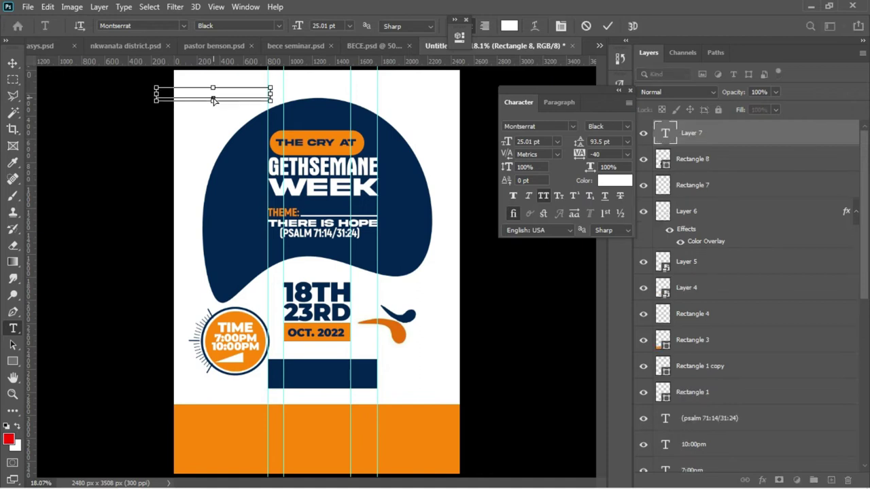
- Hide the stray Lorem ipsum text box drawn over the flyer and reselect the pastor's name layer
drag(230, 119, 359, 387)
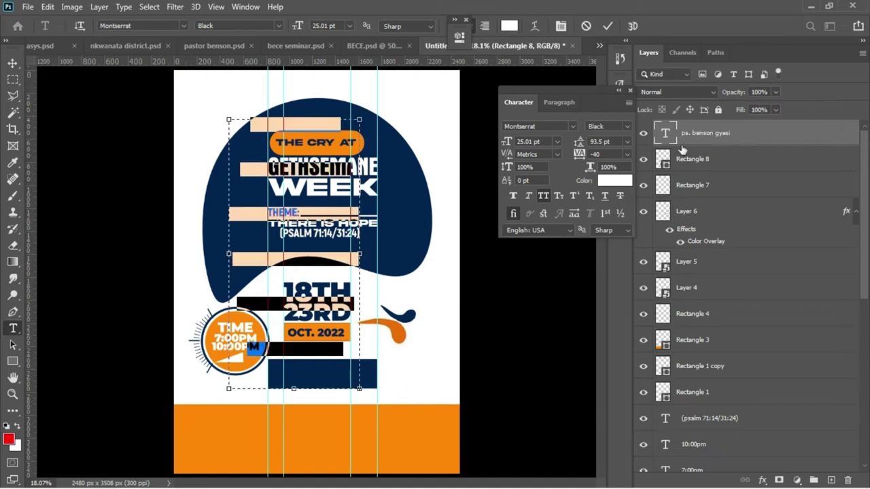
click(646, 135)
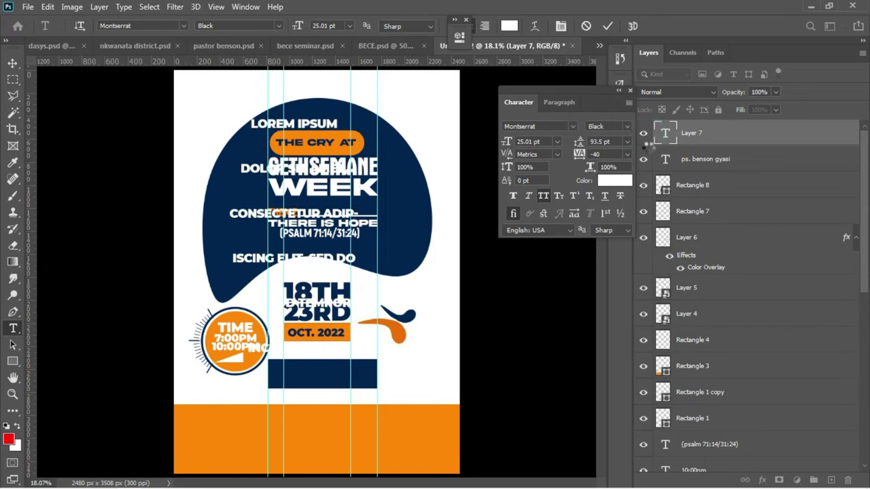
click(673, 163)
key(v)
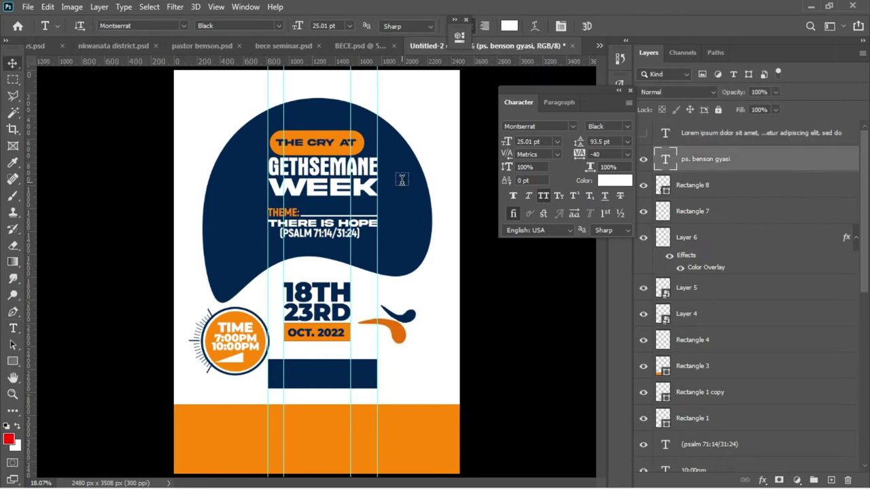
- Move the pastor's name onto the navy rectangle and scale it down to about 19.94 pt so it fits inside
click(279, 141)
drag(278, 140, 382, 413)
key(ctrl+t)
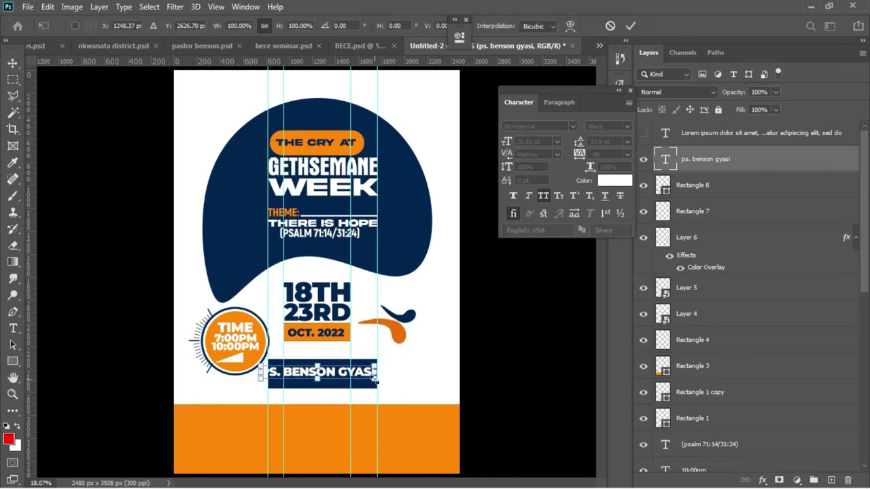
drag(376, 379, 353, 385)
key(Return)
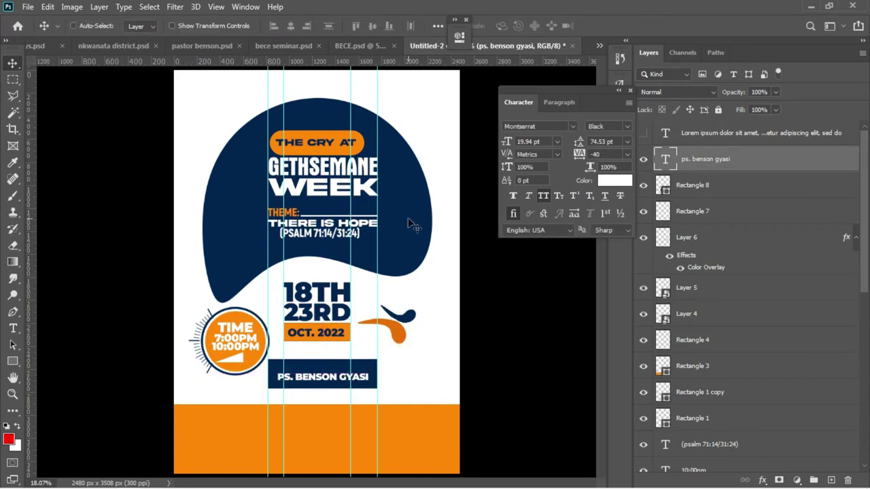
- Duplicate the large navy Ellipse 1 shape and shrink the copy to a small badge between the OCT. 2022 bar and the navy rectangle
right_click(410, 222)
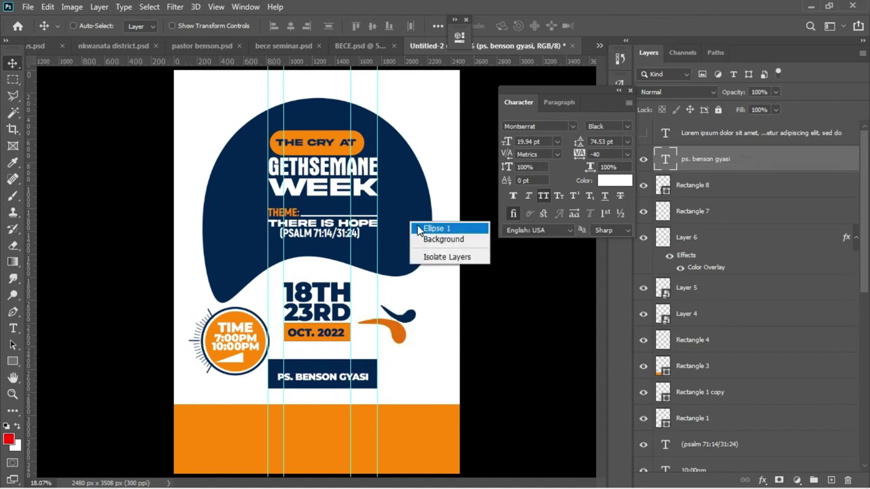
click(417, 225)
key(ctrl)
key(ctrl+j)
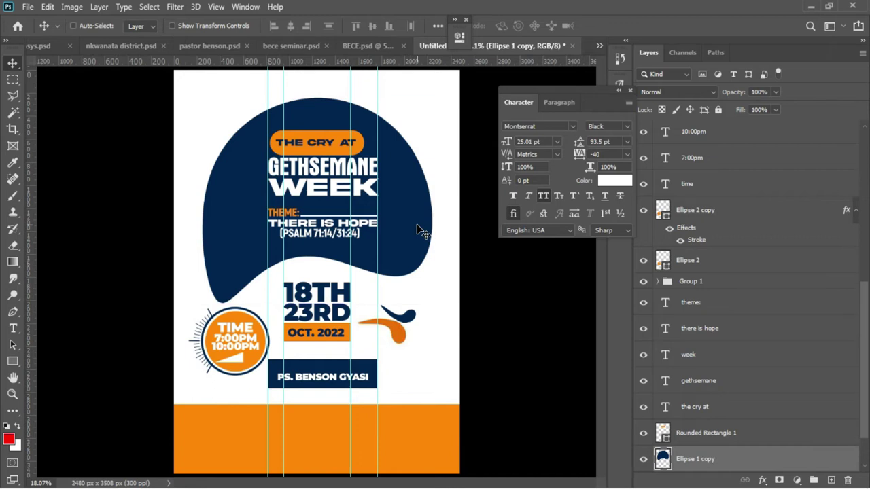
drag(416, 223, 424, 276)
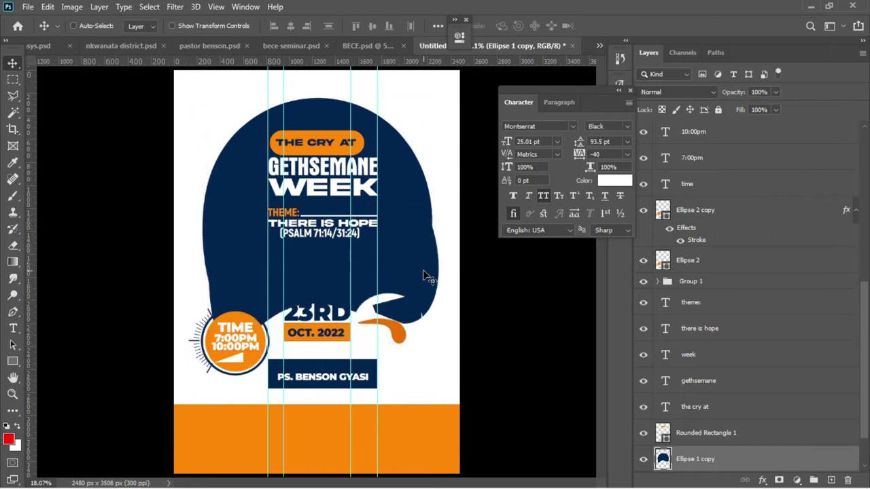
drag(394, 213, 392, 142)
key(ctrl)
key(ctrl+t)
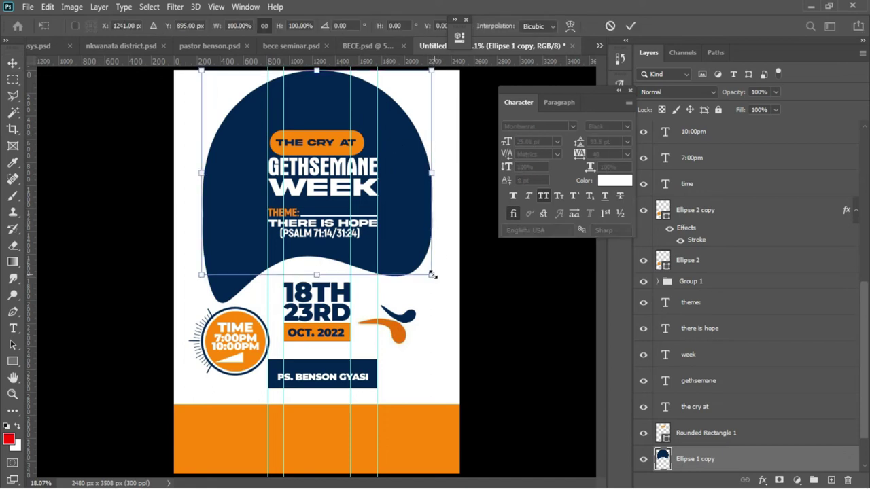
drag(431, 275, 326, 360)
key(Return)
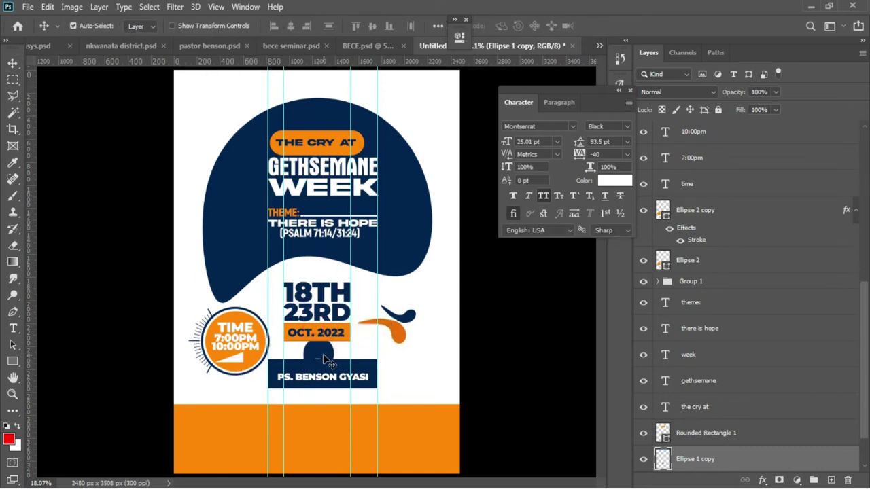
- Scale the navy Ellipse 1 copy down further into a small badge sitting just above the name banner
key(ctrl+t)
mouse_move(335, 358)
mouse_down()
mouse_move(339, 345)
mouse_move(324, 355)
mouse_move(333, 366)
mouse_move(339, 348)
mouse_move(343, 358)
mouse_up()
key(Return)
key(ctrl+t)
key(Return)
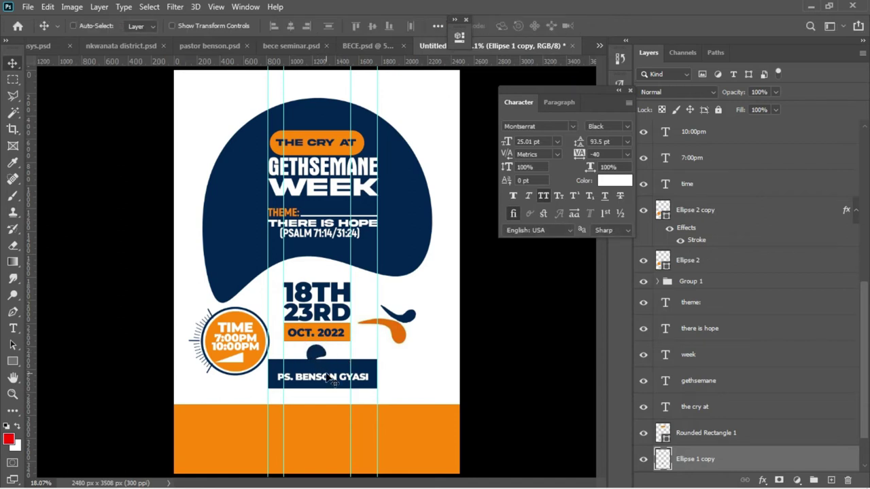
- Shift the orange Rectangle 3 footer down in large nudges to leave more white space beneath the name banner
right_click(331, 422)
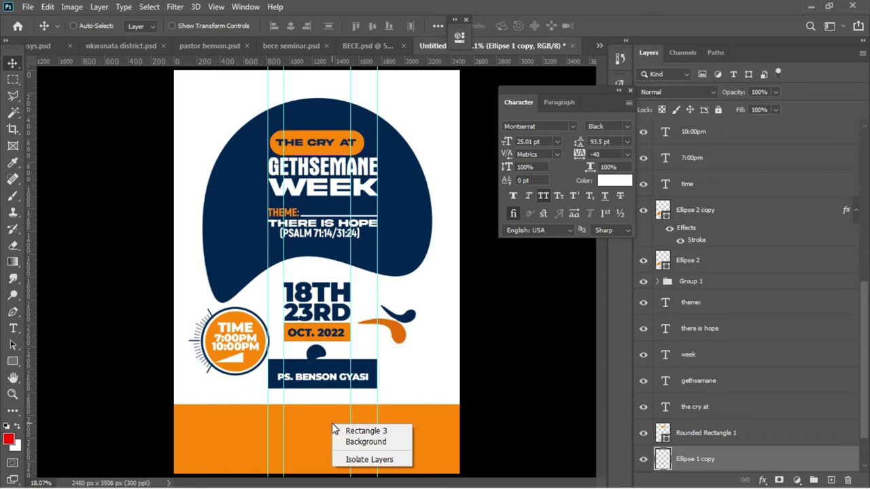
click(343, 428)
key(shift+Down)
key(shift+Down)
key(shift+Down)
key(shift+Down)
key(shift+Down)
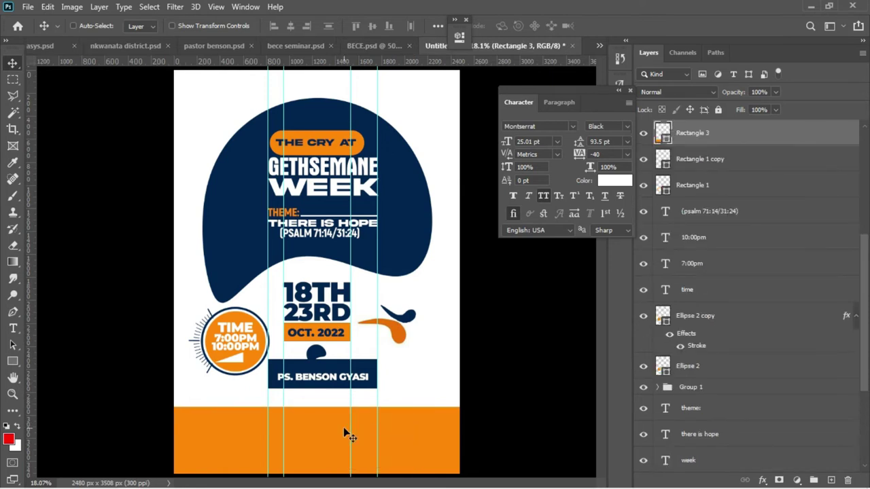
key(shift+Down)
key(shift+Down)
key(shift+Down)
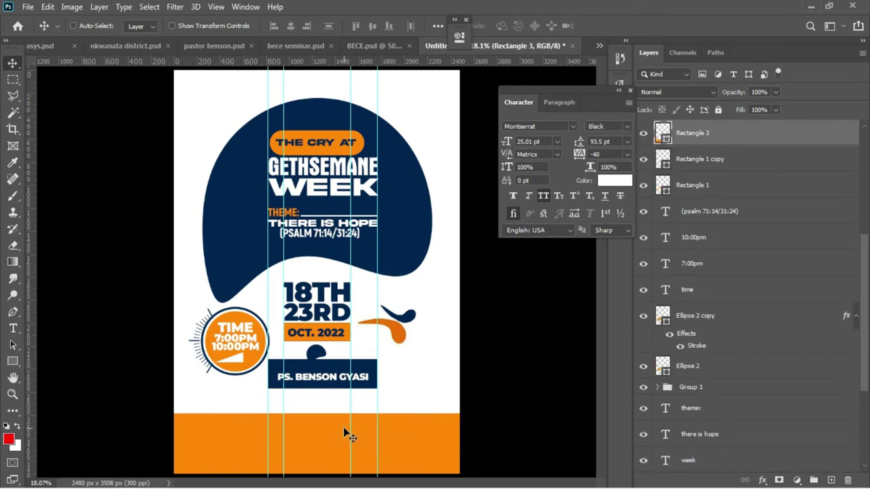
- Select Rectangle 8 together with the pastor's name layer and shift both down, closer to the orange footer
right_click(338, 370)
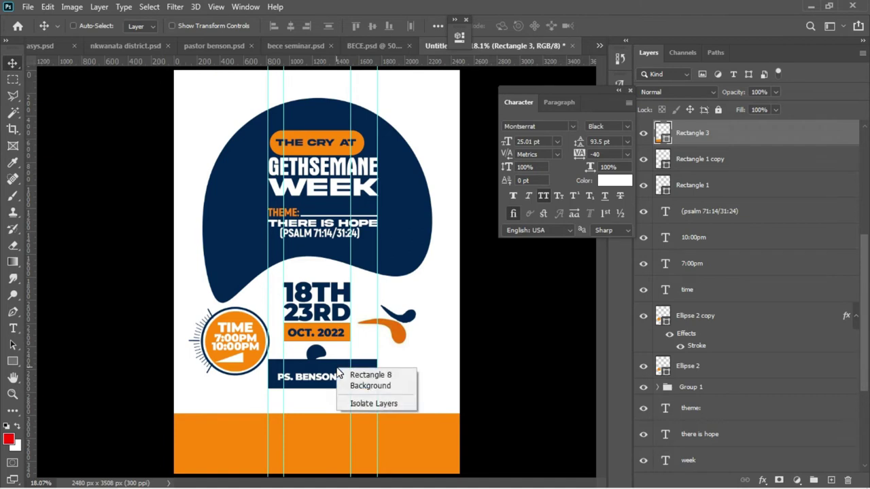
click(357, 373)
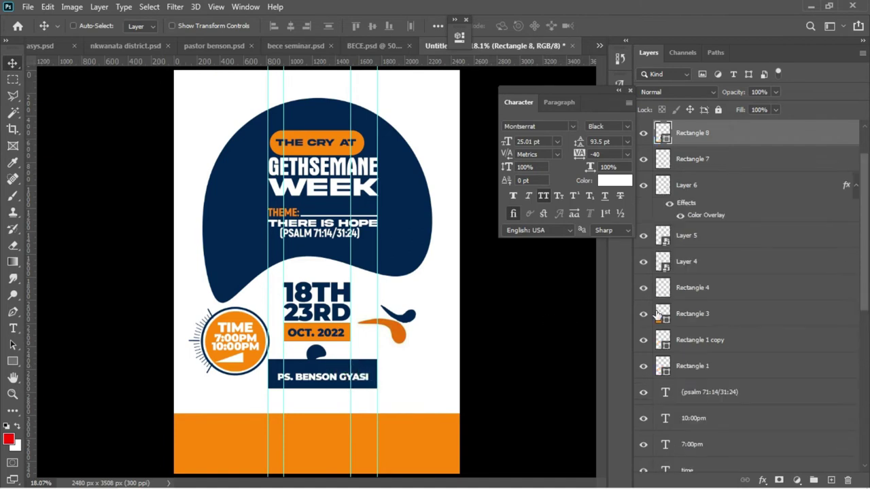
scroll(658, 314, up, 2)
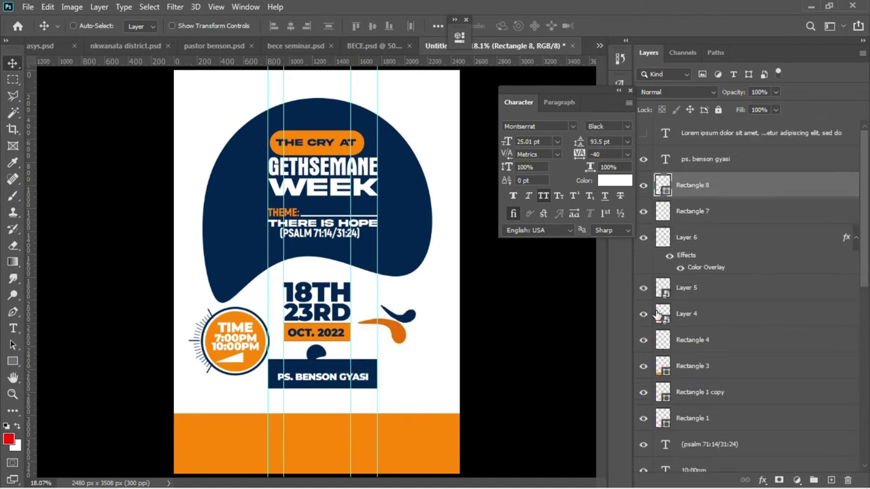
shift+click(687, 159)
key(shift+Down)
key(shift+Down)
key(shift+Down)
key(shift+Down)
key(shift+Down)
key(shift+Down)
key(shift+Down)
key(shift+Down)
key(shift+Down)
key(shift+Down)
key(shift+Down)
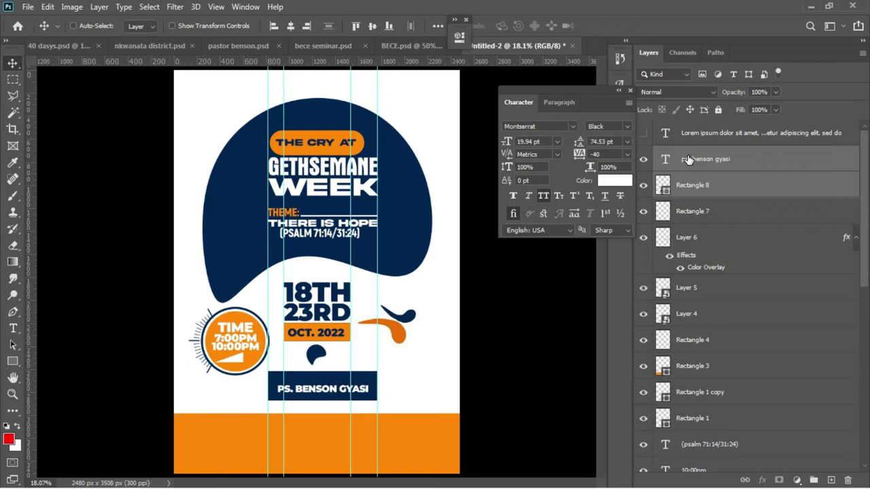
- Move the Ellipse 1 copy badge down between the date bar and the name banner and enlarge it to about 136%
right_click(321, 359)
click(330, 363)
drag(328, 365, 333, 374)
key(ctrl+t)
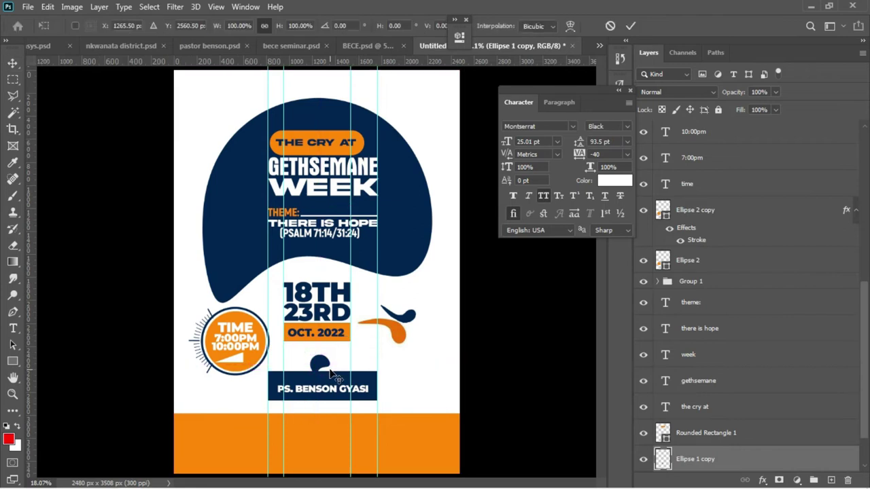
click(264, 26)
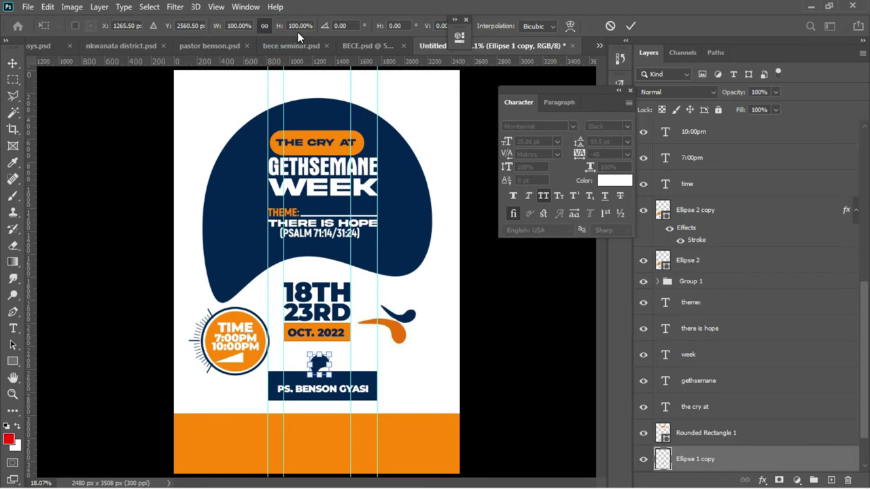
drag(279, 27, 294, 27)
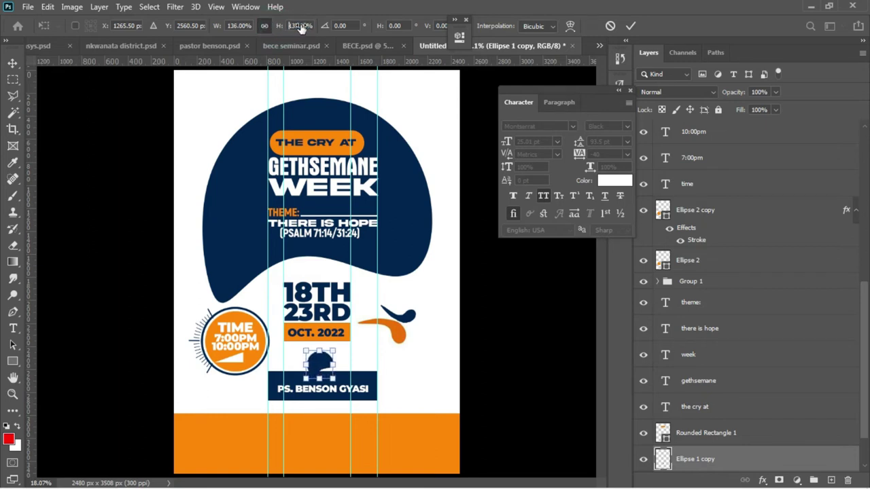
key(Return)
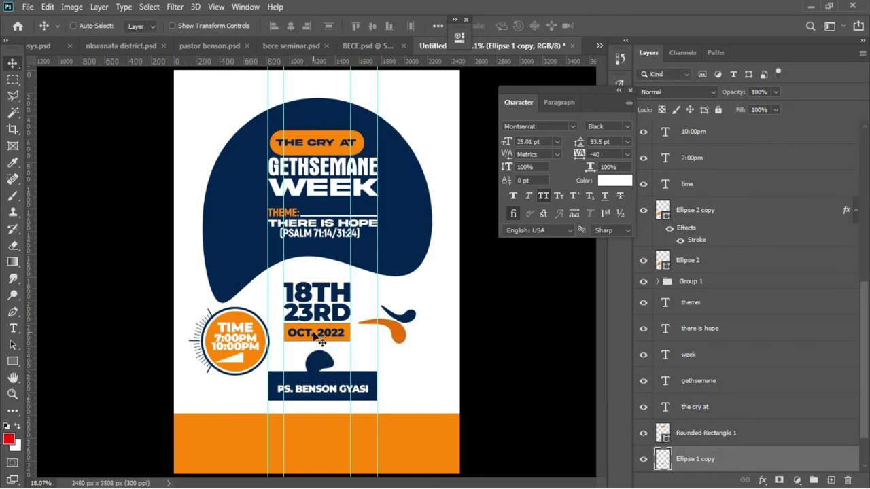
- Bring the small badge to the front of the layer stack and add an 18 px white outside stroke
mouse_move(326, 356)
mouse_down()
mouse_move(324, 338)
mouse_move(326, 358)
mouse_up()
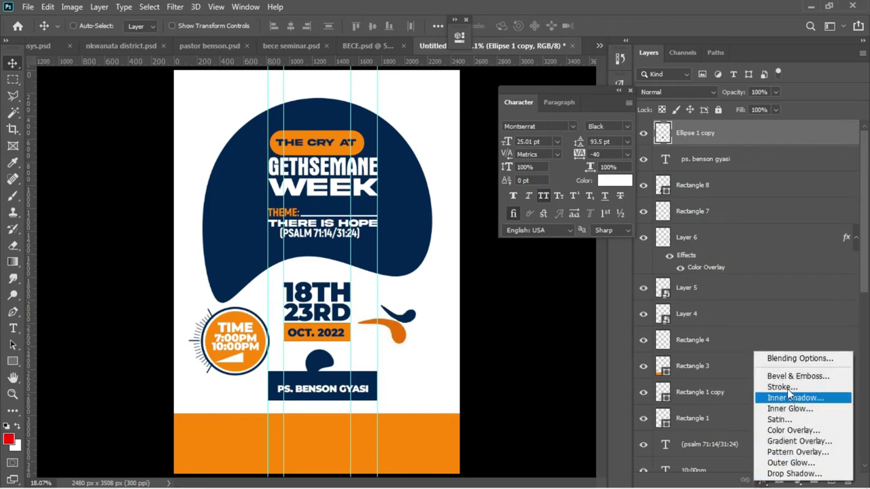
click(785, 388)
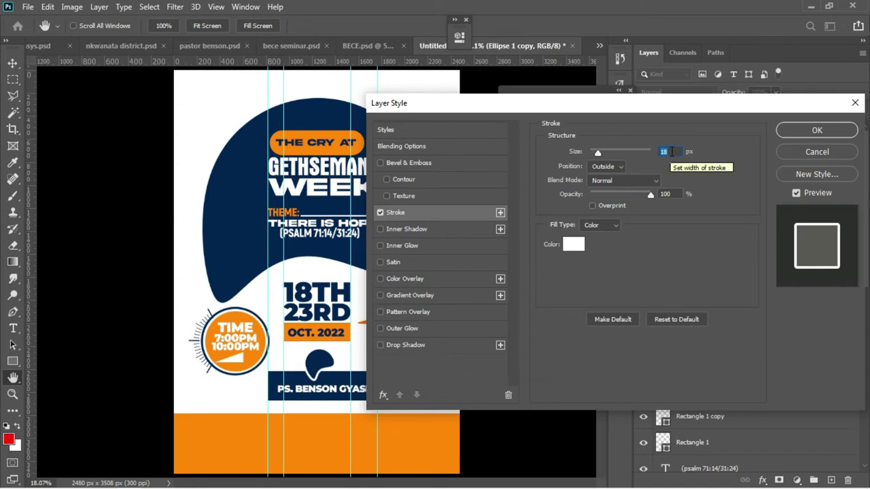
click(801, 132)
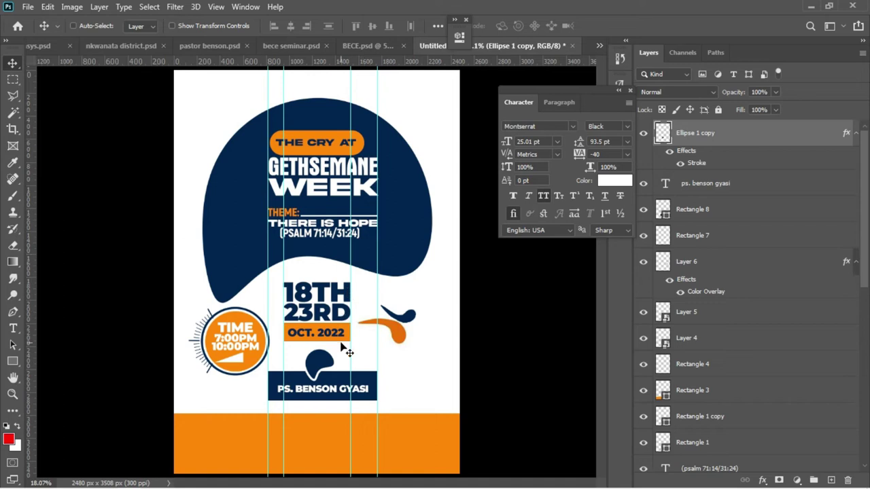
- Add a white Montserrat Black text layer reading "with", move it onto the small badge and scale it to about 8.21 pt
key(t)
click(423, 373)
click(423, 373)
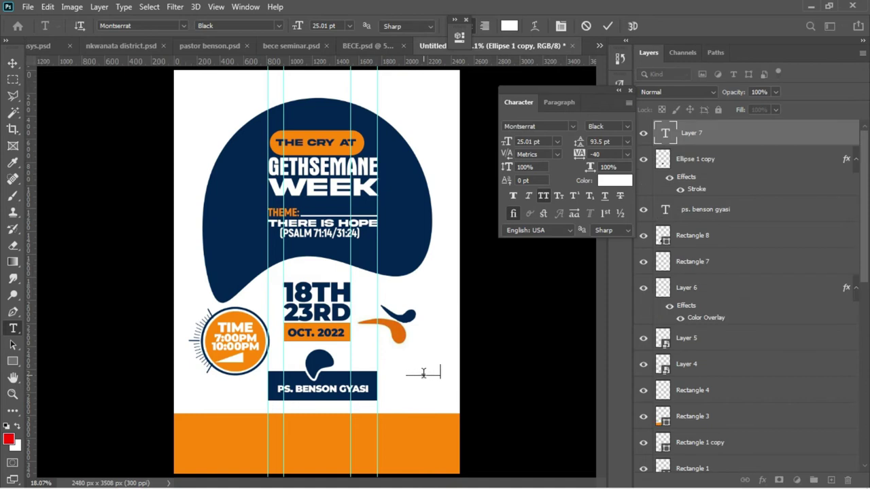
key(ctrl+a)
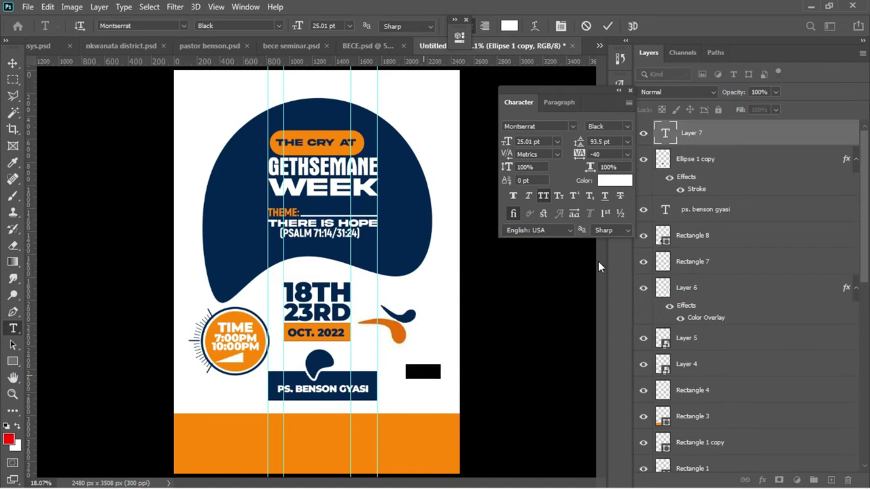
click(607, 26)
click(13, 63)
drag(427, 373, 312, 364)
key(ctrl+t)
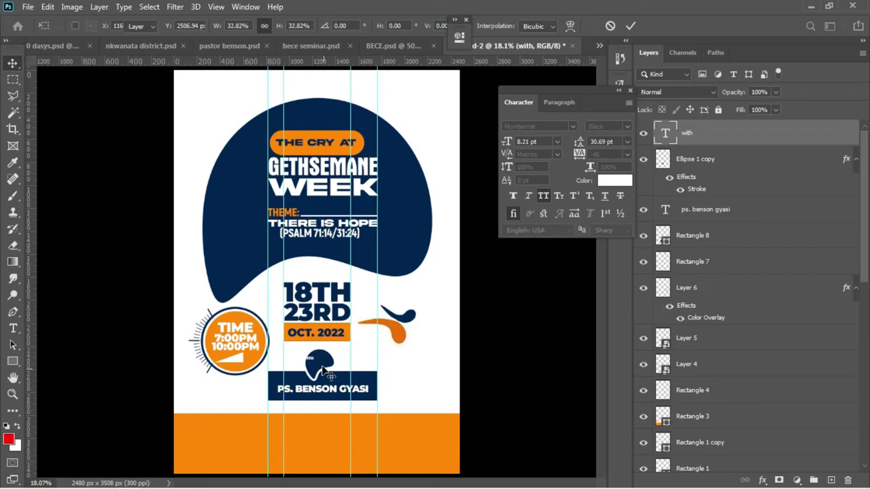
key(Return)
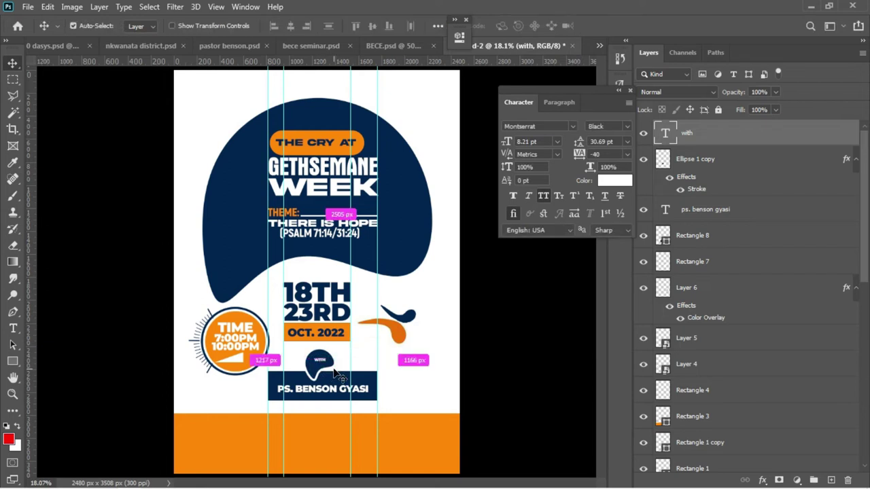
- Enlarge the "with" text to 146% so it fills more of the badge
key(ctrl+t)
drag(280, 27, 313, 35)
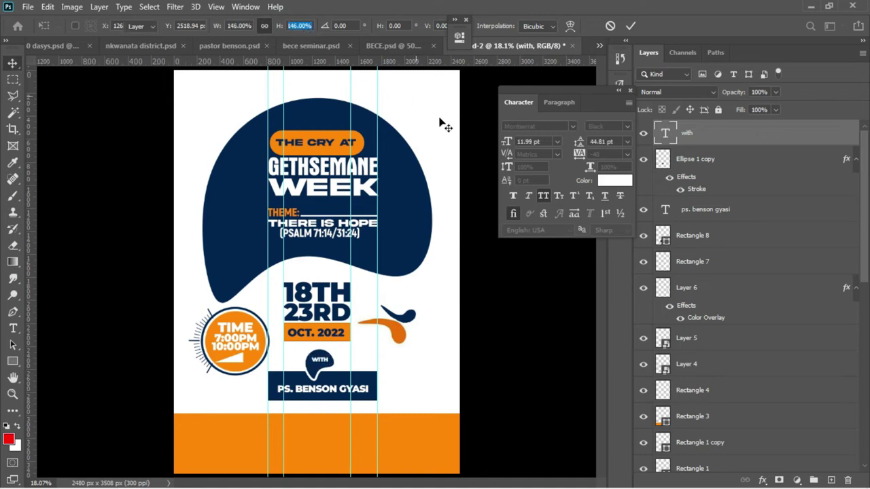
key(Return)
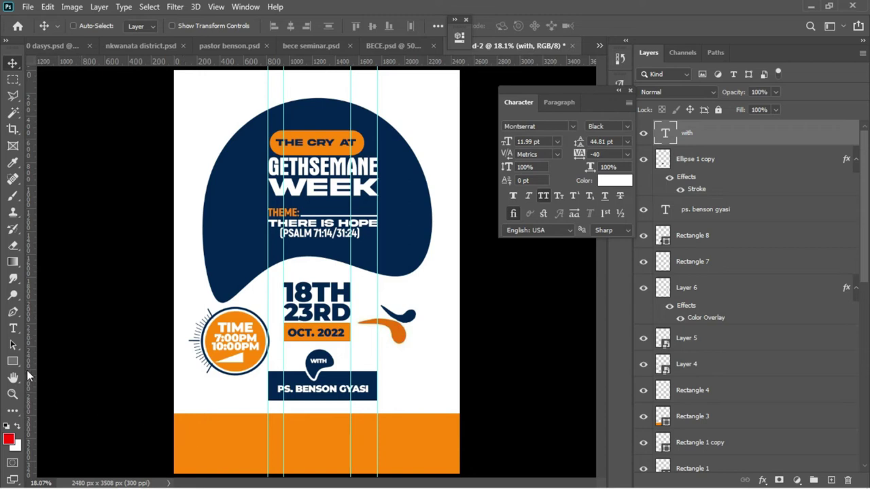
- Draw an ellipse of about 631 × 947 px over the flyer's lower-left corner with the Ellipse tool
drag(20, 362, 43, 369)
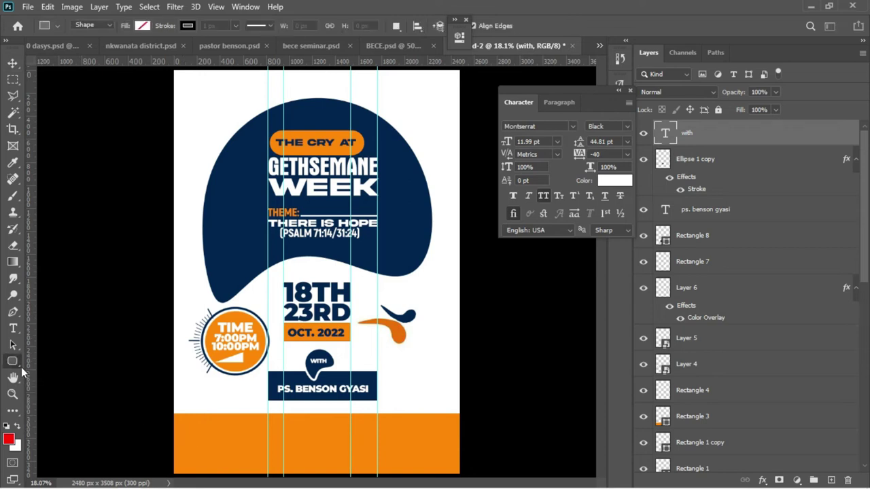
right_click(15, 363)
click(56, 388)
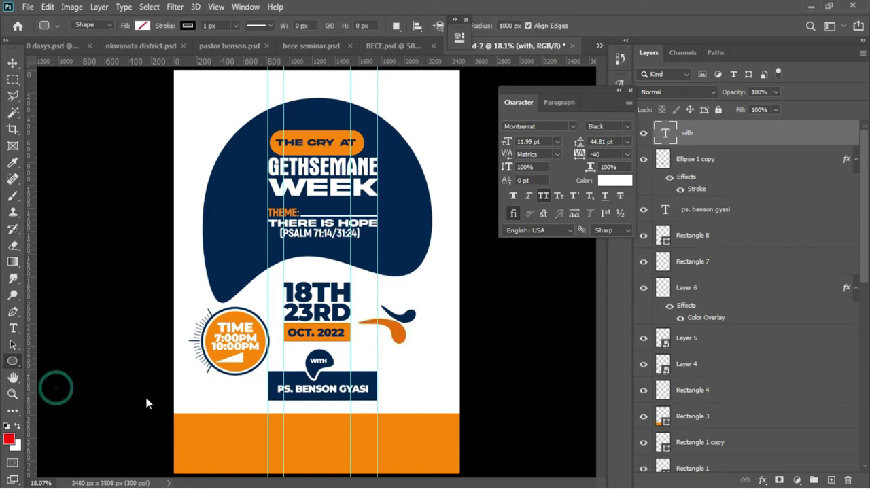
drag(158, 381, 230, 480)
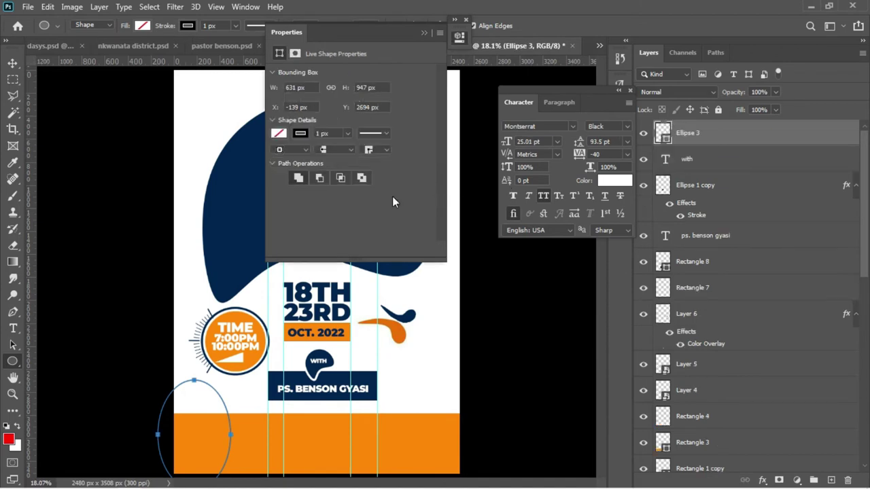
- Give the corner ellipse a navy fill with no outline and move it to about X -205 px, Y 2937 px
click(304, 132)
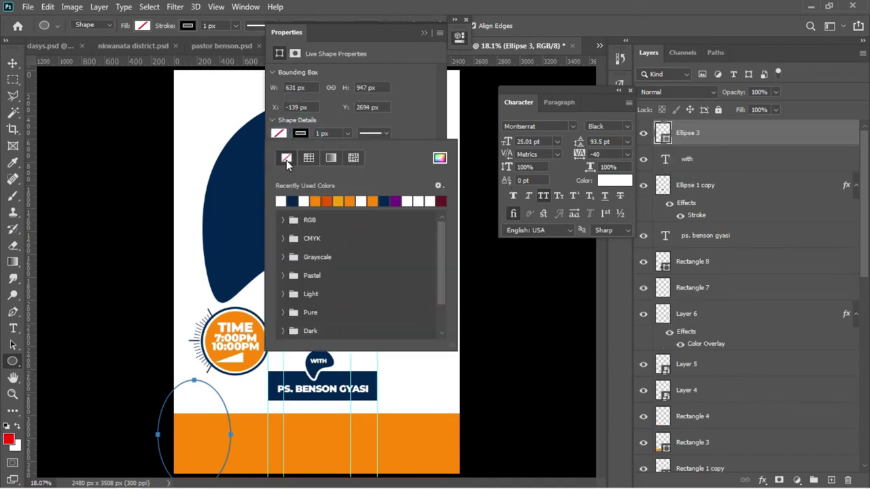
click(286, 157)
click(293, 201)
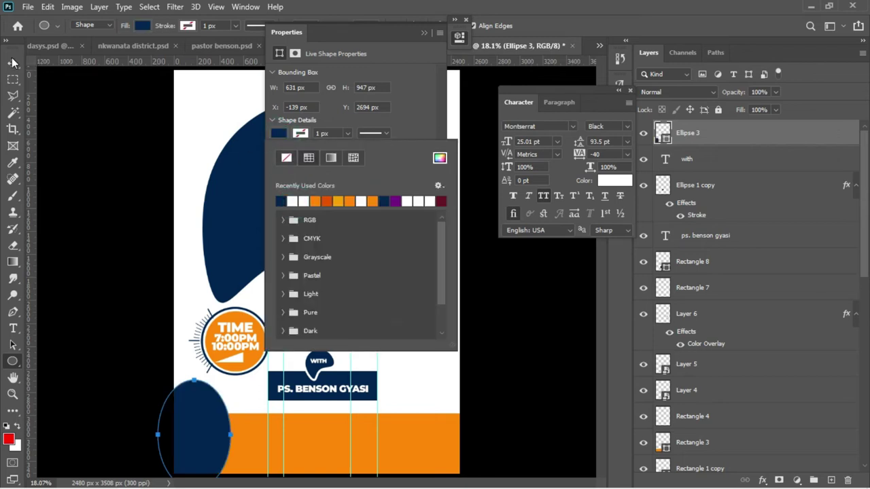
click(13, 61)
drag(208, 388, 200, 424)
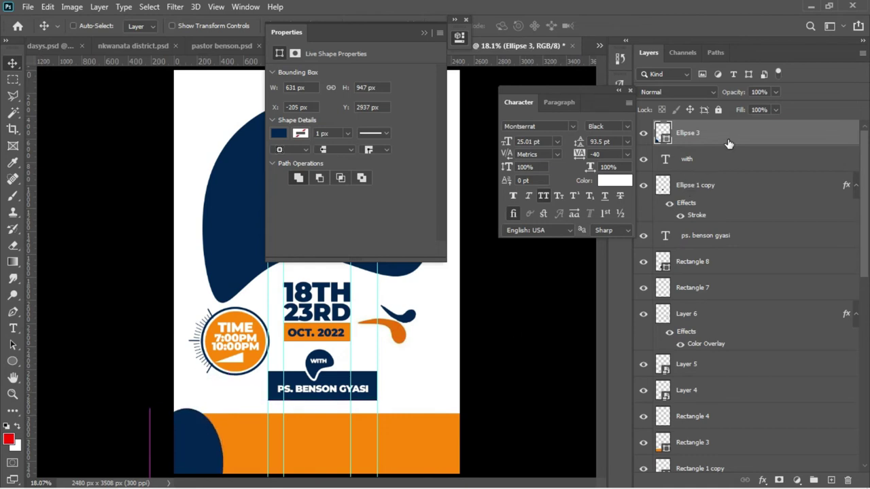
- Add a 29 px white outside Stroke effect to the navy corner ellipse
right_click(727, 139)
click(616, 21)
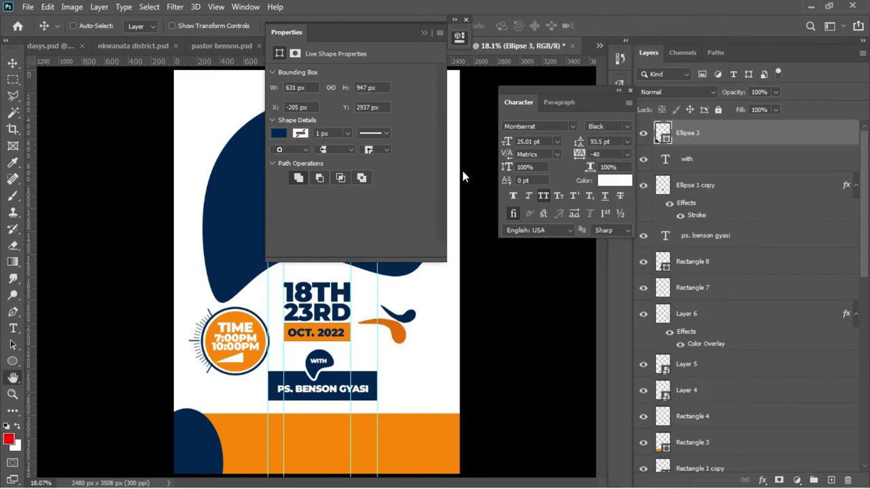
click(433, 213)
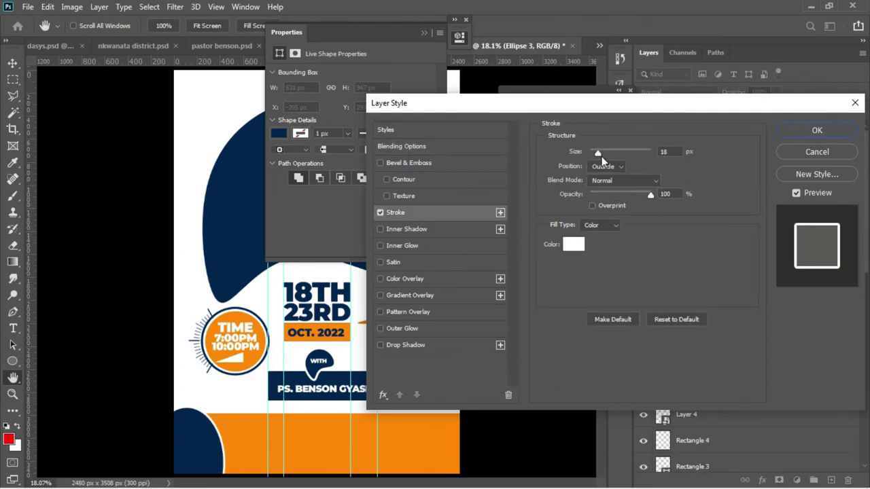
drag(601, 155, 601, 155)
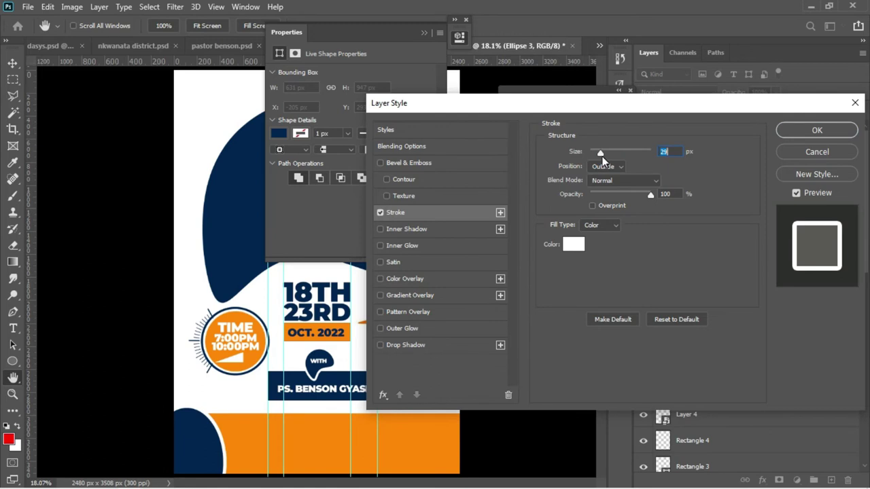
click(804, 127)
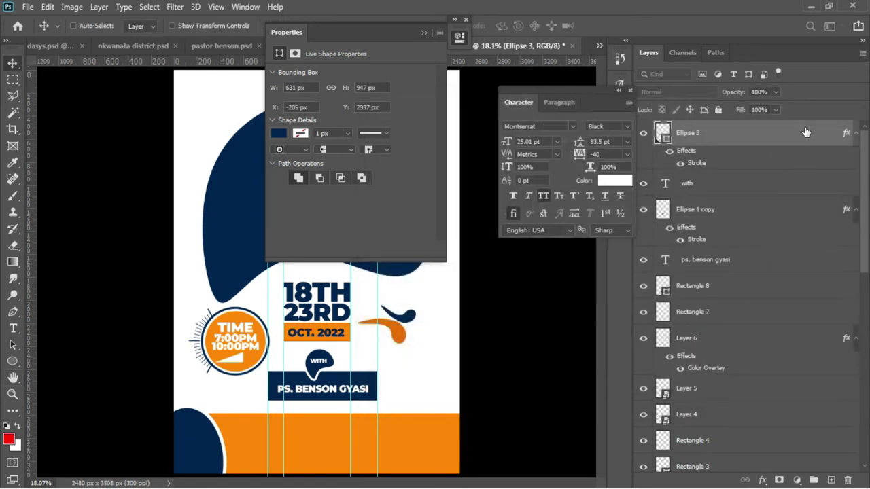
- Warp the navy corner ellipse by pulling its upper-left corner outward, and shift the shape left so less of it covers the footer
key(ctrl+t)
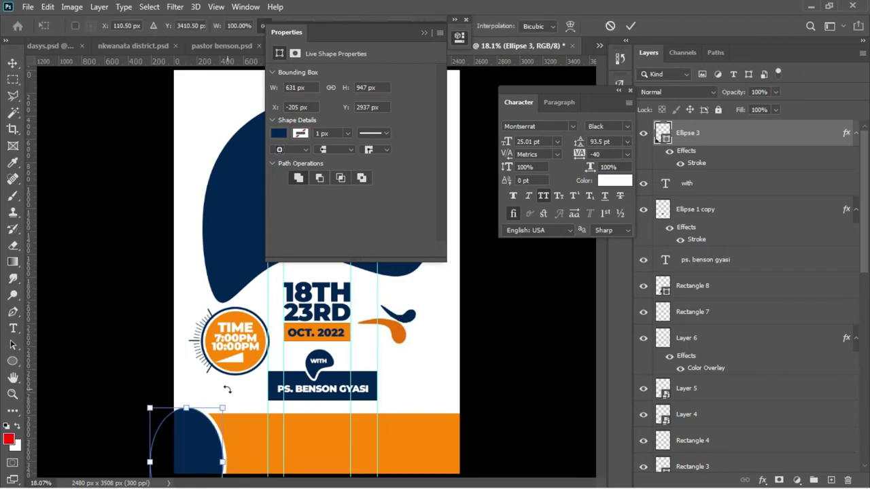
right_click(208, 441)
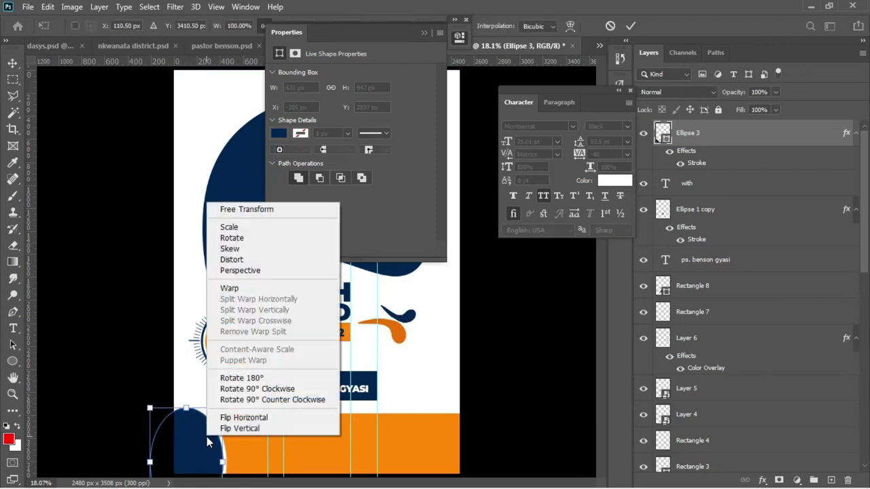
click(231, 288)
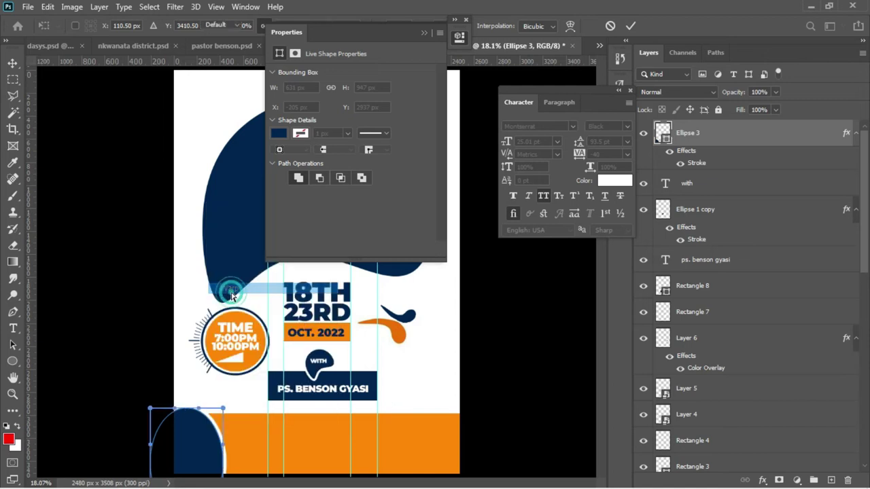
drag(150, 412, 125, 392)
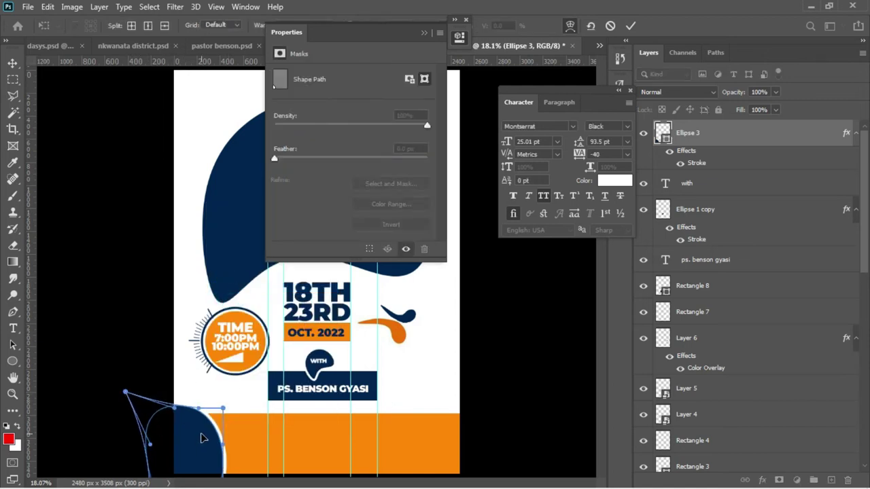
key(Return)
drag(208, 456, 194, 456)
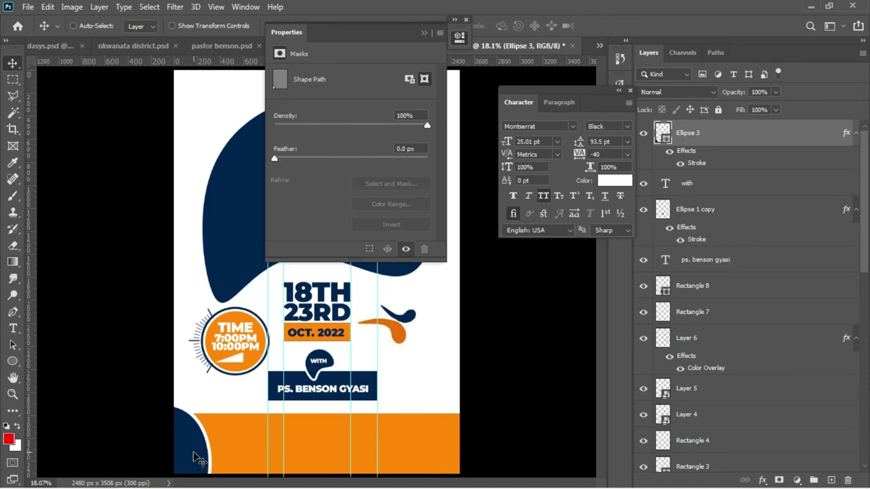
click(425, 33)
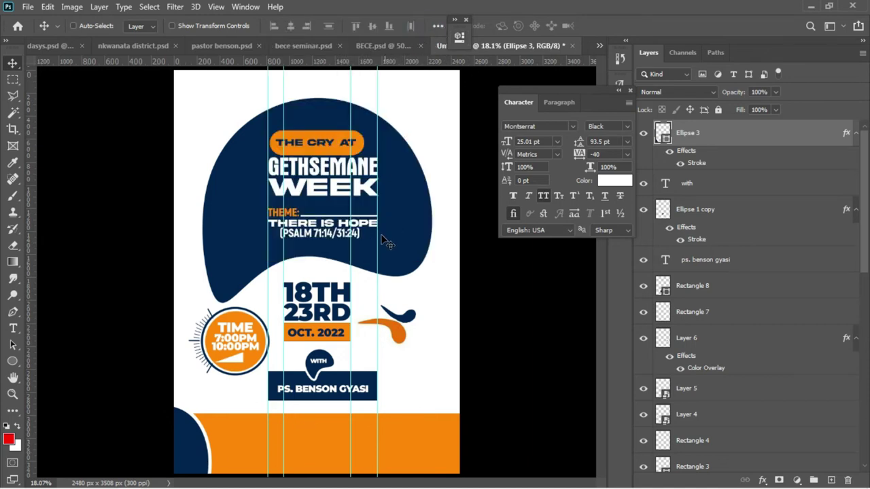
- Copy the line "VENUE: NKWANTA CENTRAL/KERI/K.K.LINE" from the Notepad notes and add it as text on the flyer's orange footer
mouse_move(295, 482)
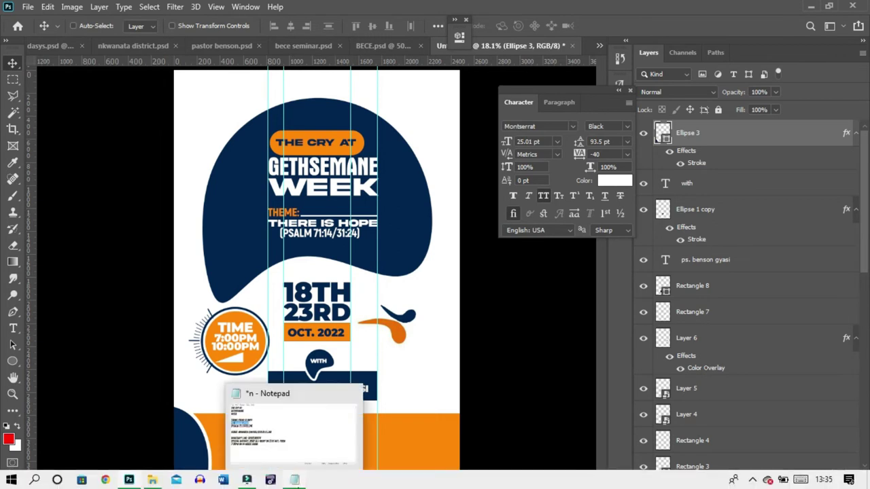
click(293, 469)
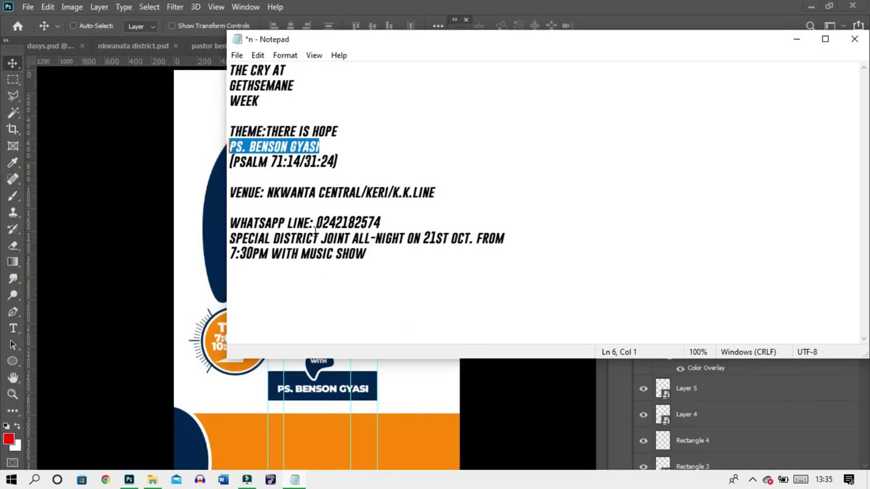
drag(231, 188, 446, 201)
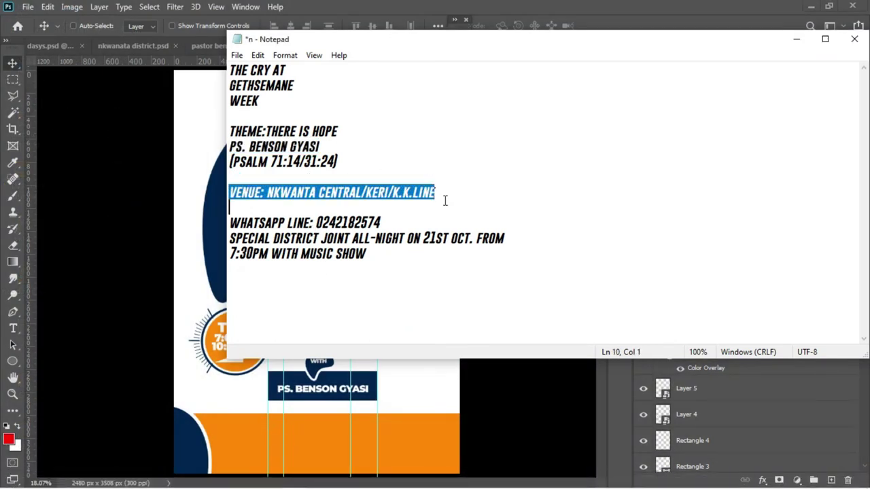
click(192, 246)
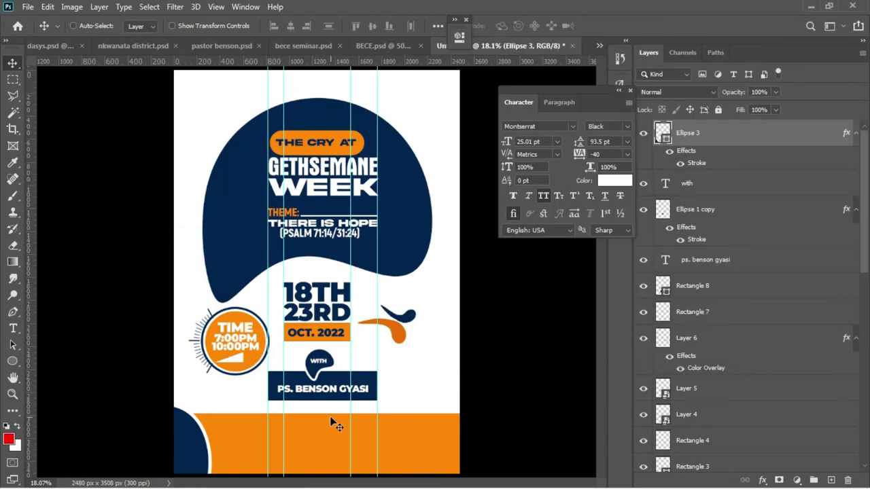
key(t)
click(291, 436)
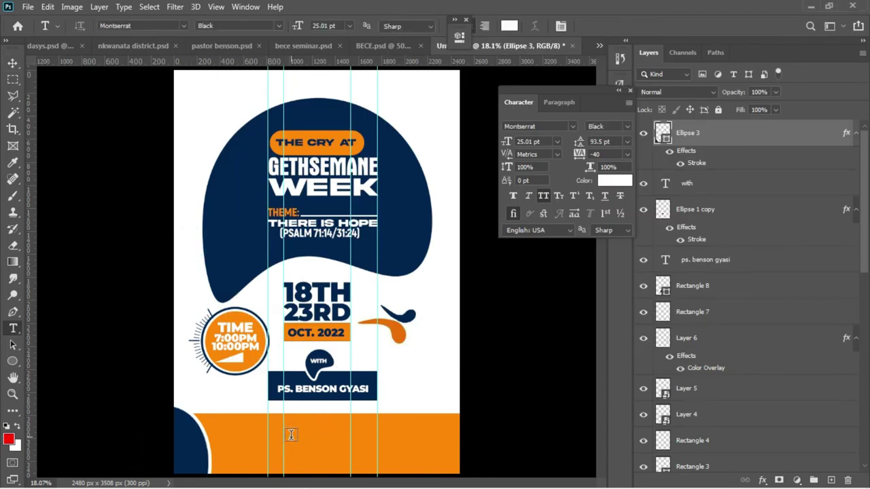
click(291, 435)
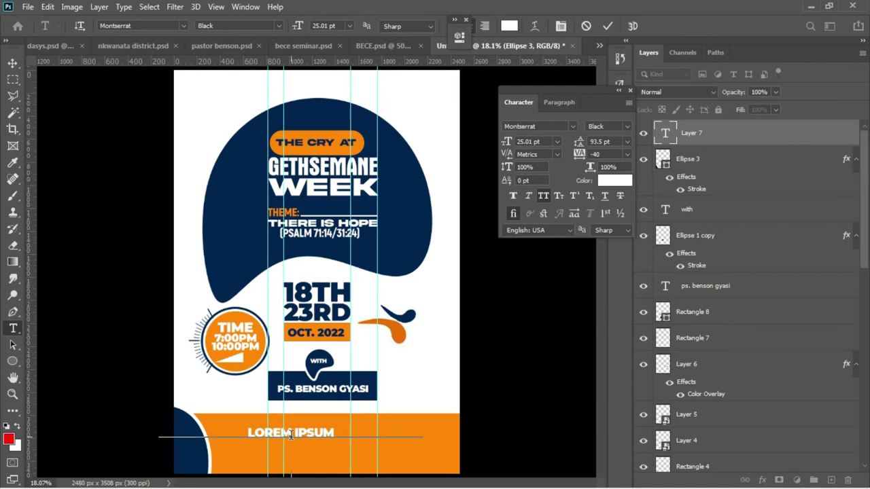
text(ENUE NKWANTA CENTRAL/KERI/K.K.LINE)
- Set the venue text in Akrobat Black and color it navy, sampled from the large blob shape
key(ctrl+a)
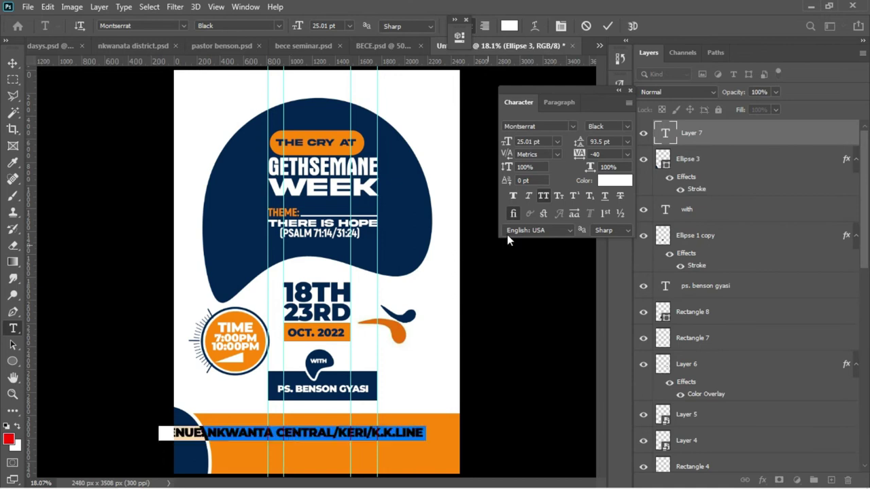
click(575, 123)
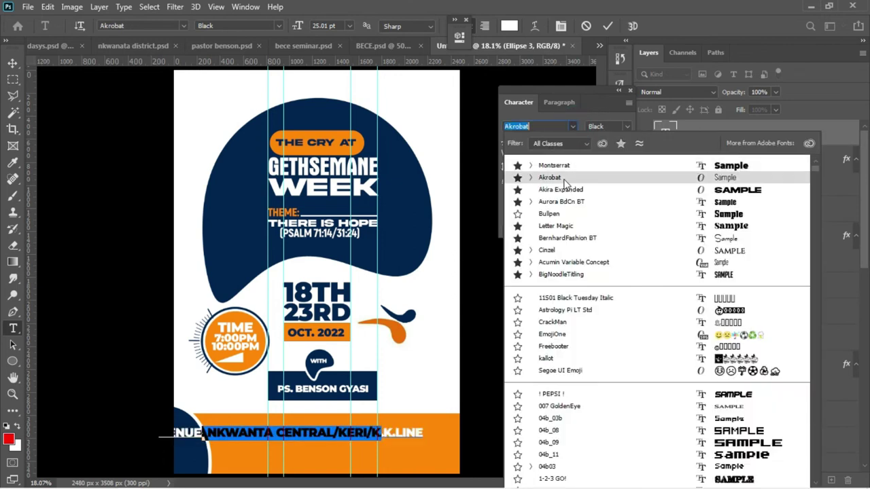
click(564, 181)
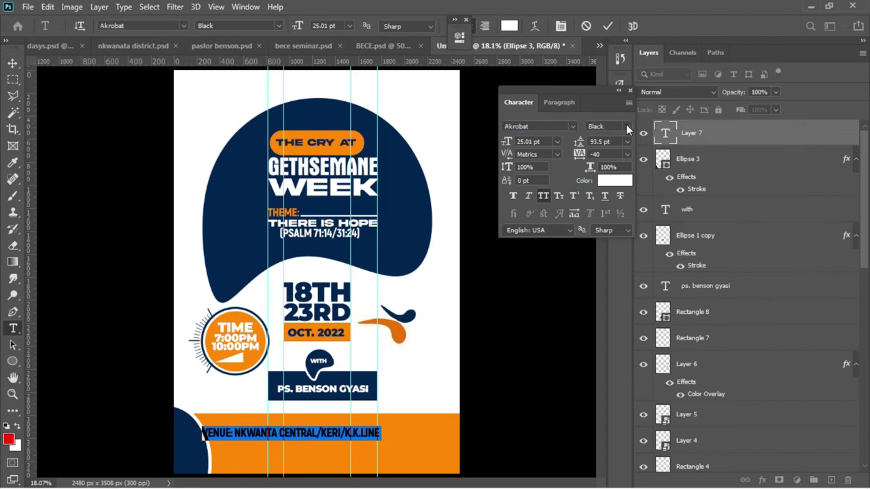
click(625, 126)
click(615, 209)
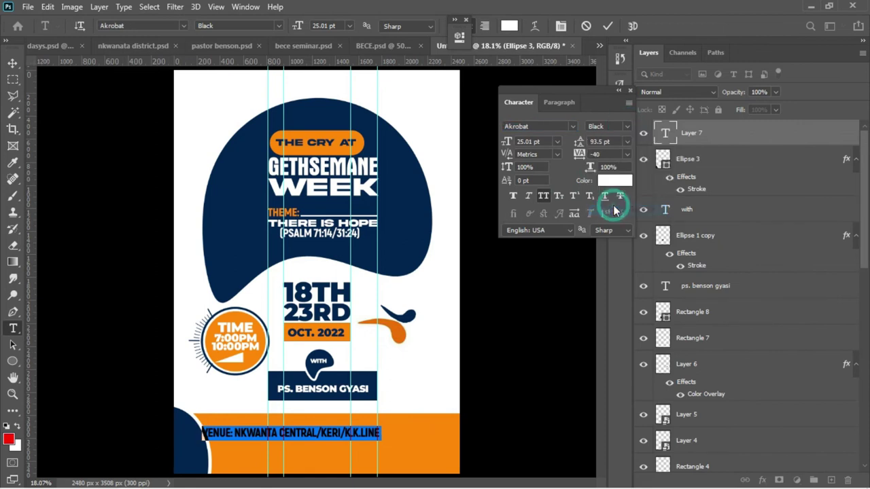
click(624, 180)
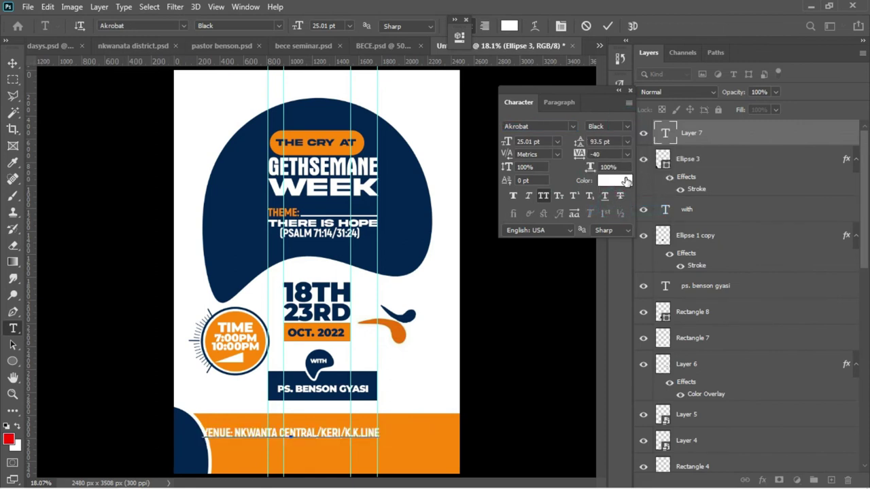
click(418, 215)
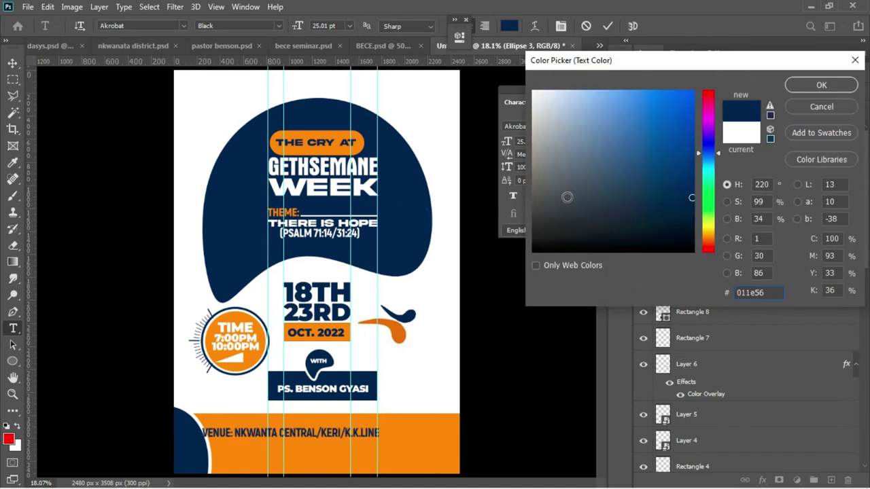
click(807, 85)
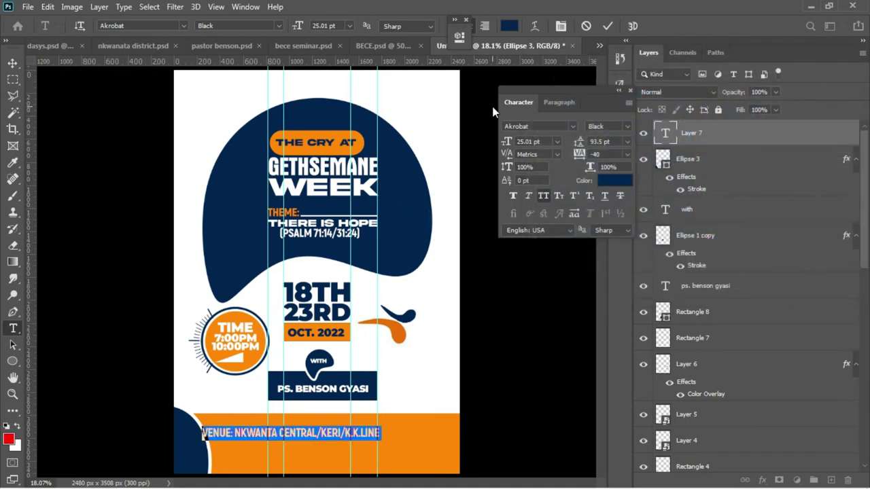
click(606, 27)
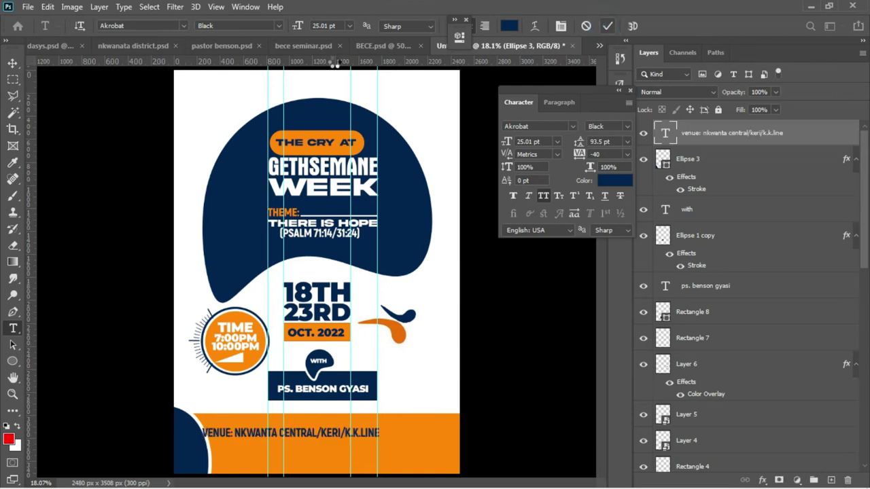
- Move the venue text to the upper part of the orange footer, scale it to 112%, and nudge it slightly down and right
click(13, 62)
drag(343, 438, 370, 433)
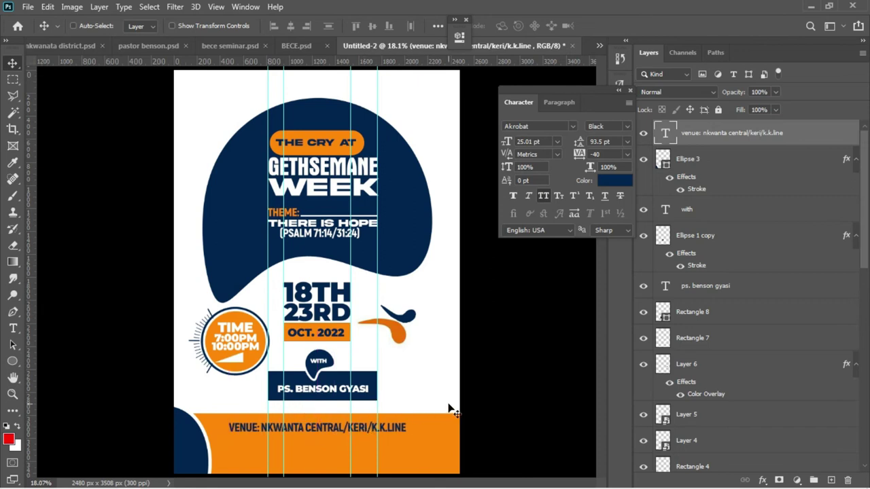
key(ctrl+t)
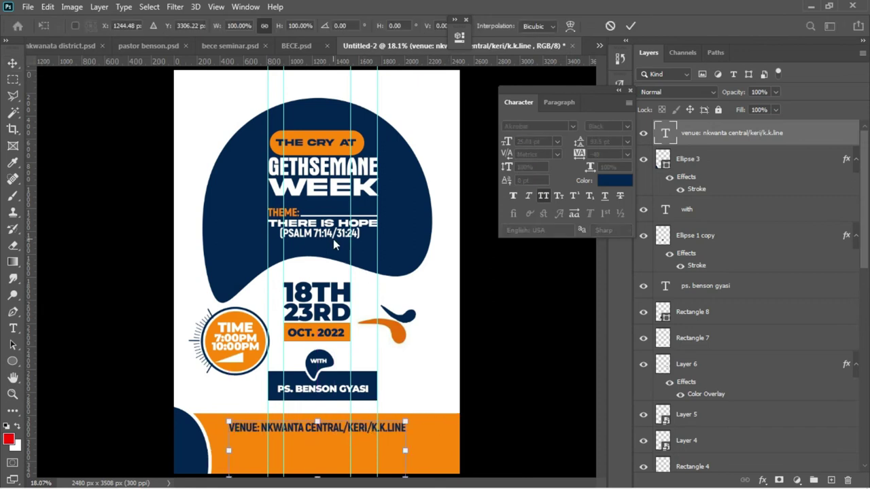
drag(282, 28, 290, 32)
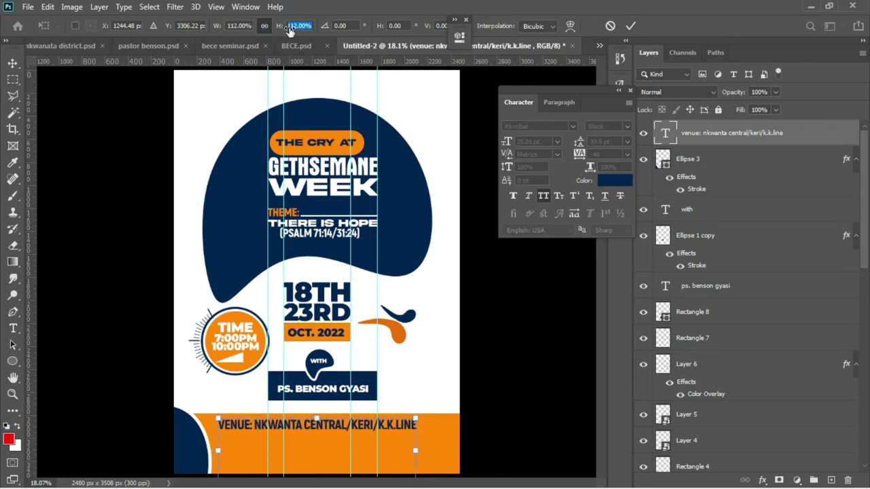
key(Return)
key(shift+Down)
key(shift+Down)
key(shift+Right)
key(shift+Right)
key(shift+Down)
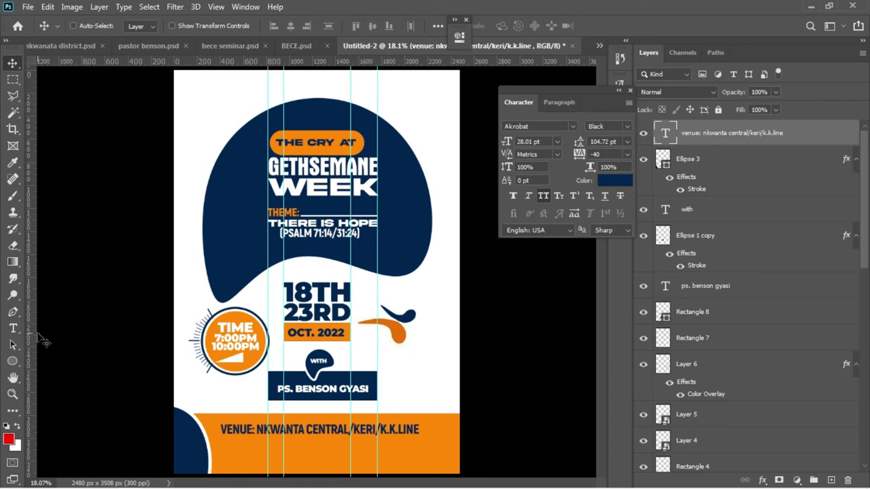
- Draw a fully rounded rectangle of about 911 × 189 px beneath the venue text
click(12, 361)
alt+click(12, 362)
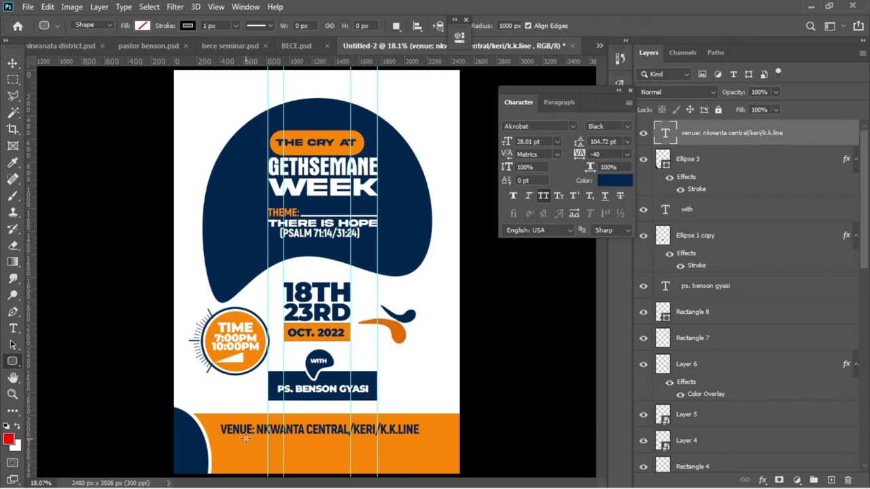
drag(246, 438, 350, 456)
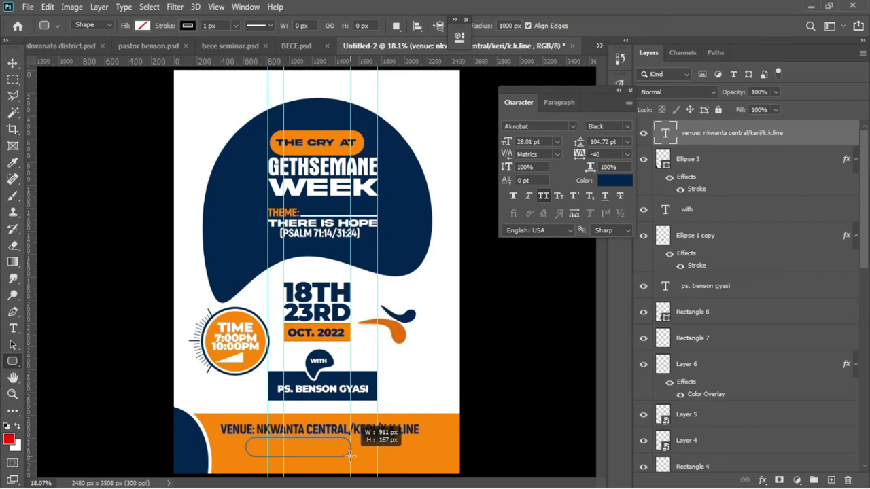
drag(349, 455, 352, 458)
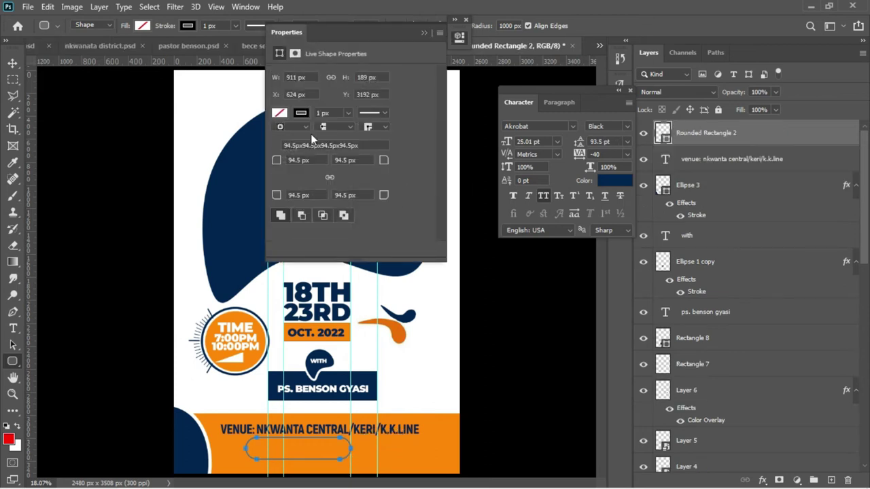
- Give the rounded rectangle a navy outline and shift it right within the footer
click(300, 113)
click(286, 137)
click(281, 179)
click(12, 63)
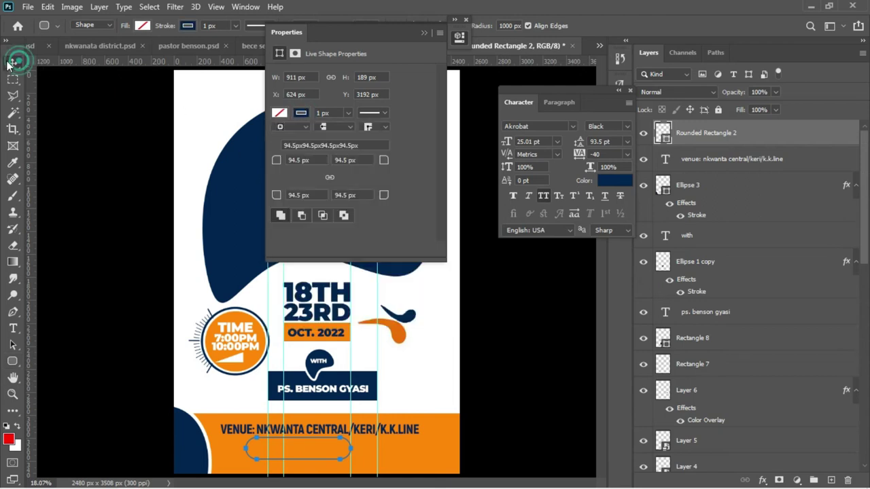
click(423, 32)
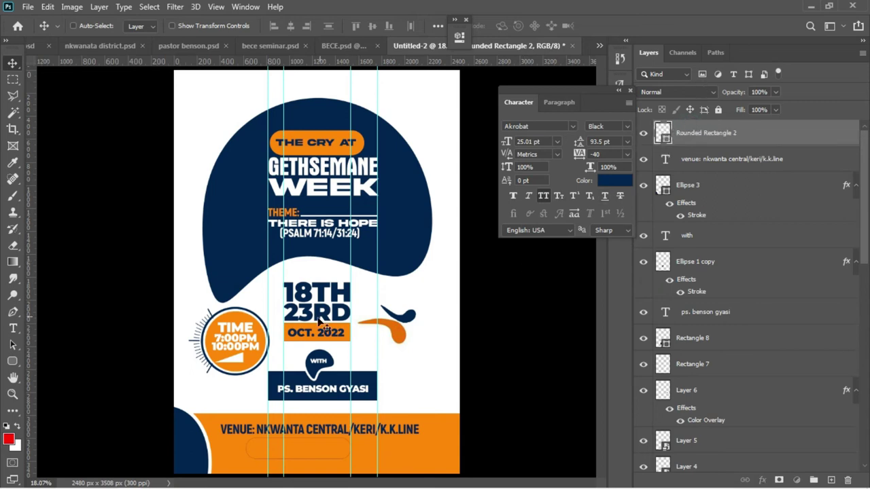
drag(302, 457, 350, 458)
- Remove the rounded rectangle's outline, fill it with navy, and move it left and slightly up beneath the venue text
click(12, 362)
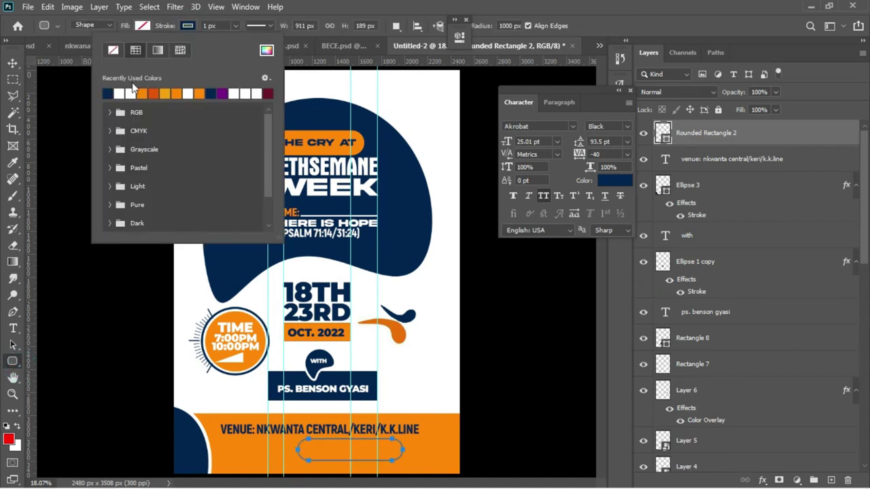
click(113, 50)
click(142, 25)
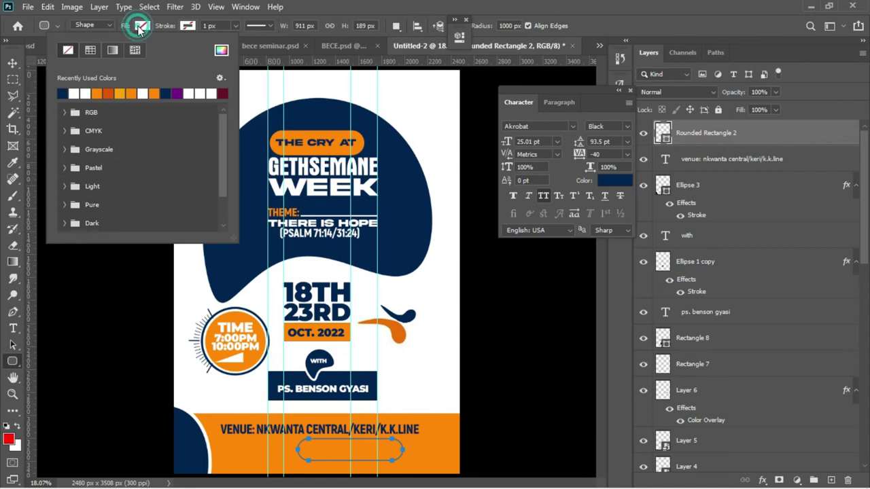
click(63, 93)
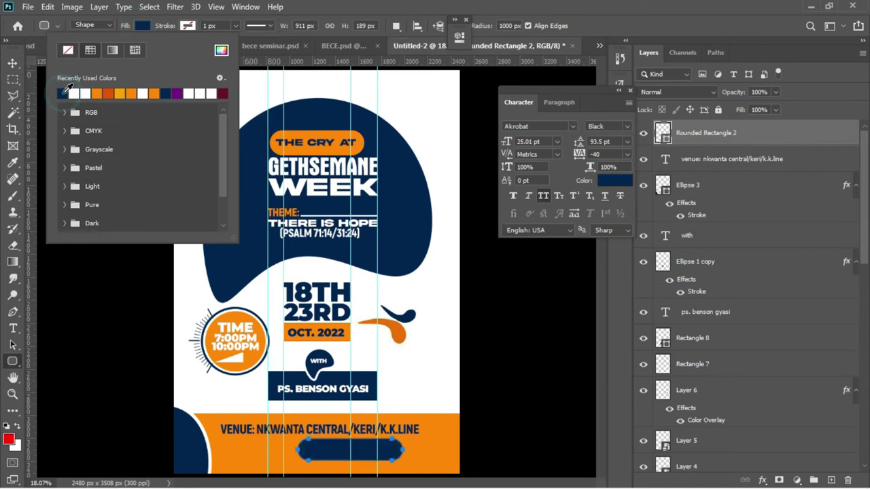
click(12, 63)
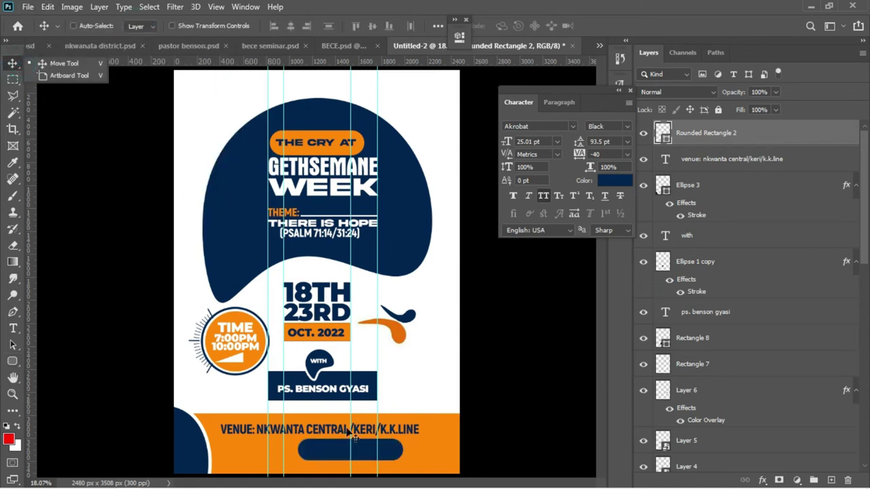
drag(333, 445, 303, 445)
key(shift+Up)
key(shift+Up)
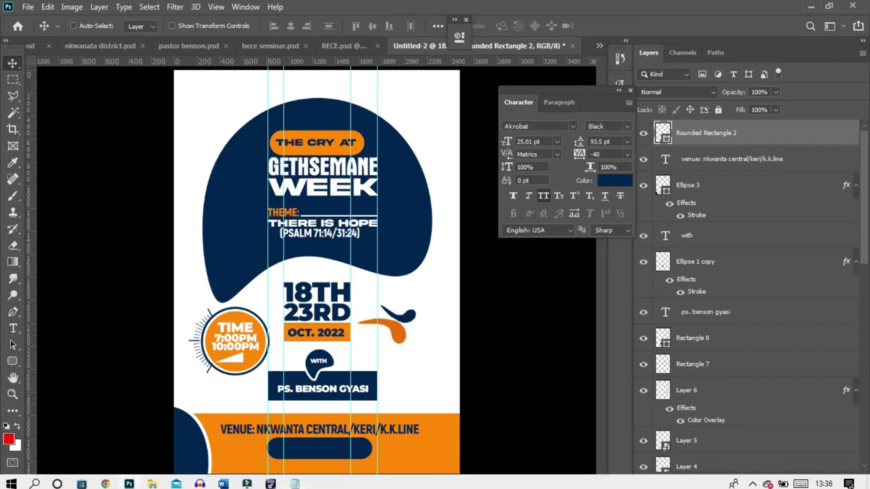
- Copy the WhatsApp line from the Notepad file and paste it as new text on the flyer above the navy speaker banner
mouse_move(294, 480)
click(296, 461)
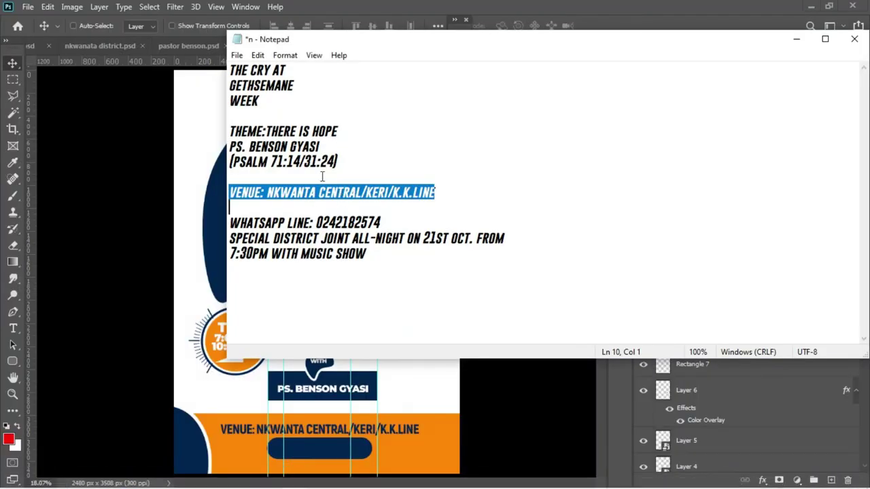
drag(231, 221, 383, 219)
key(ctrl+c)
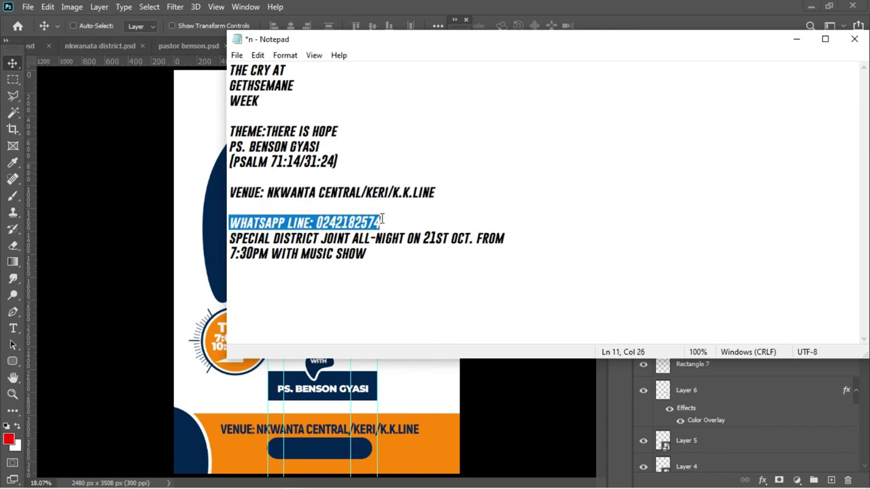
click(201, 248)
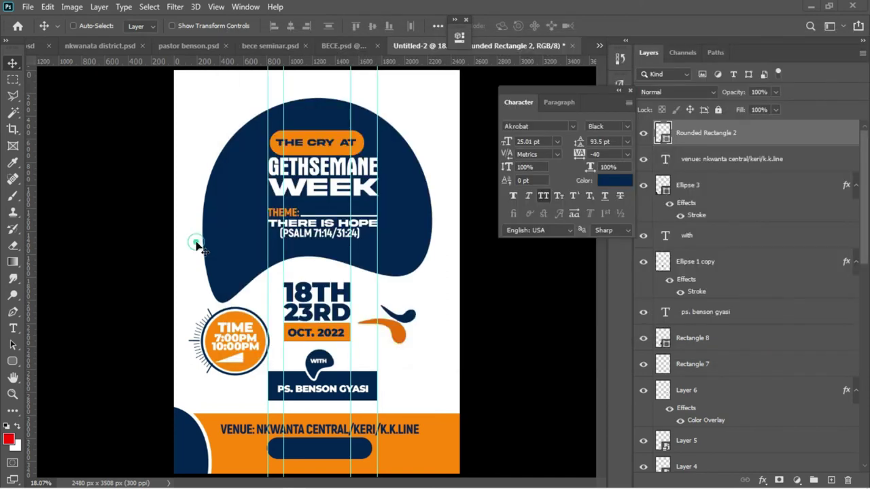
key(t)
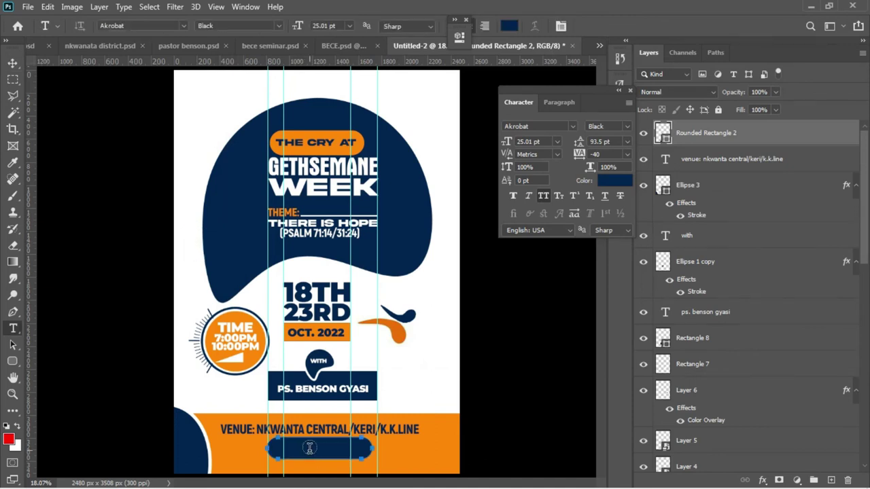
click(380, 363)
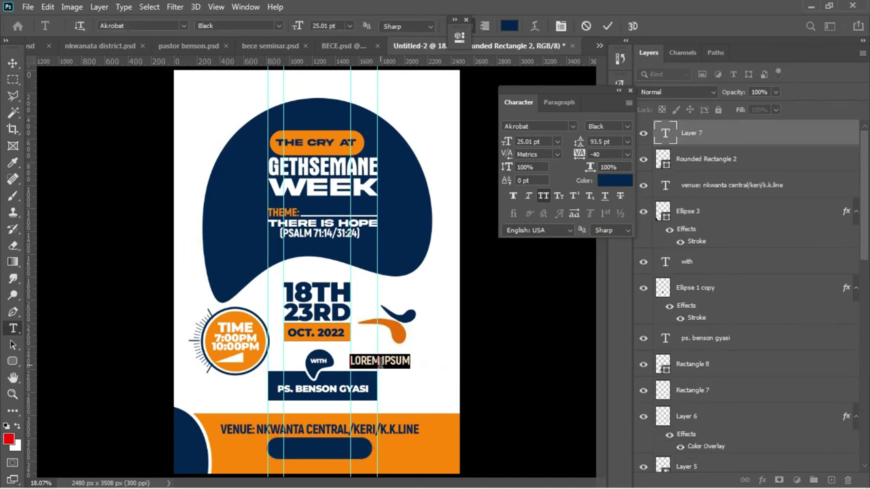
key(BackSpace)
key(ctrl+v)
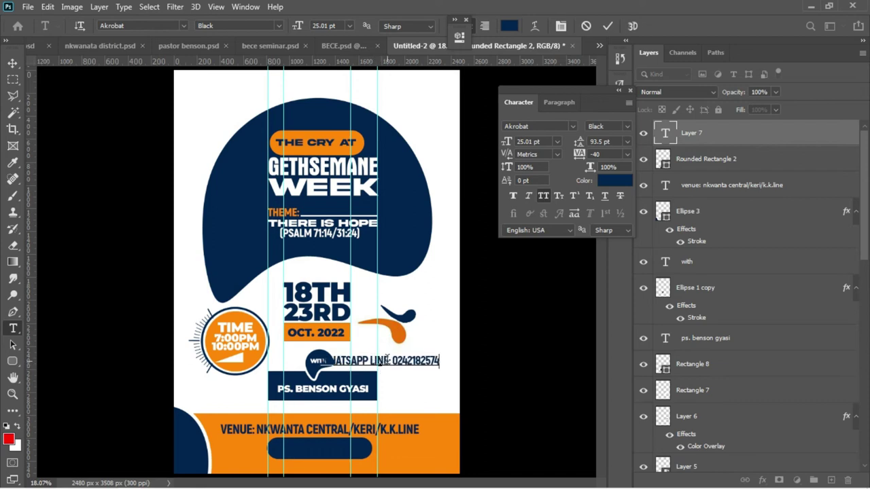
- Cut the phone number out of the pasted text, leaving only "WHATSAPP LINE:"
drag(392, 357, 284, 358)
key(ctrl+a)
key(ctrl+shift+Left)
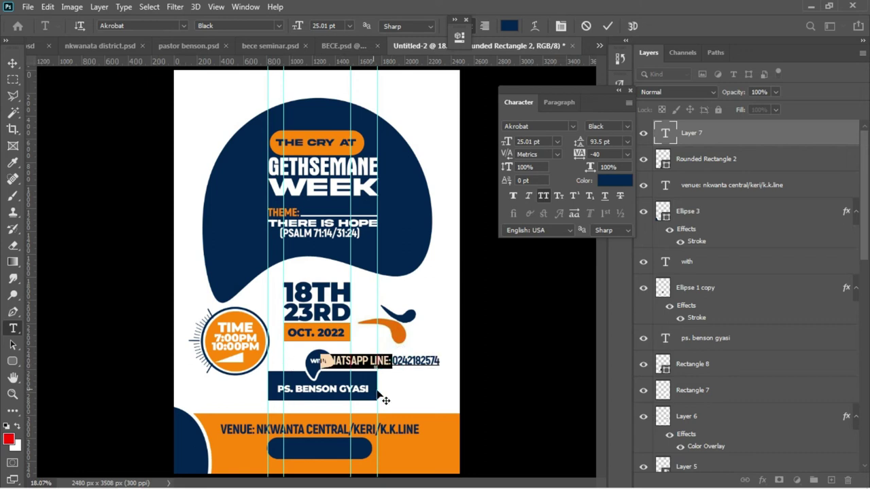
drag(392, 360, 475, 358)
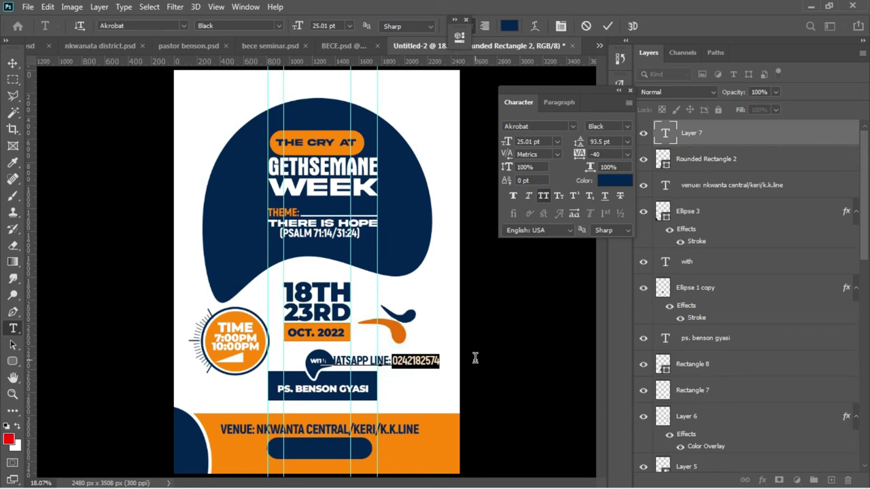
key(BackSpace)
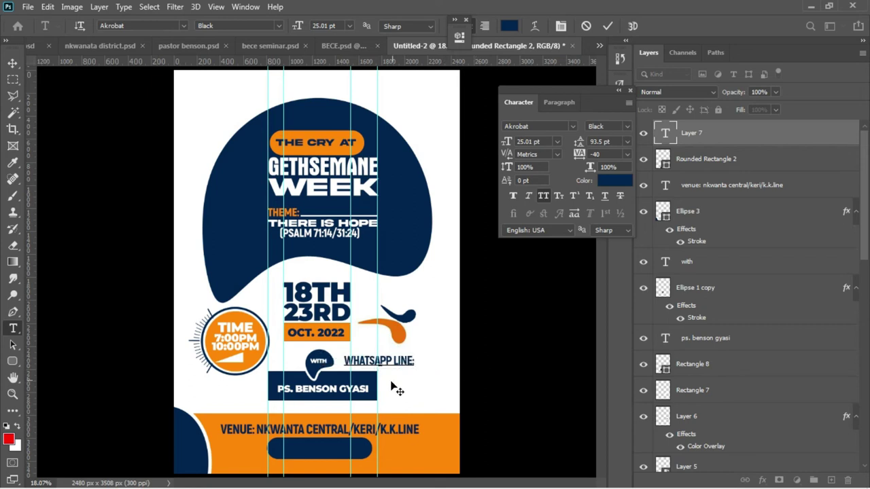
- Colour the "WHATSAPP LINE:" text white and centre it on the navy rounded rectangle in the footer
key(ctrl+a)
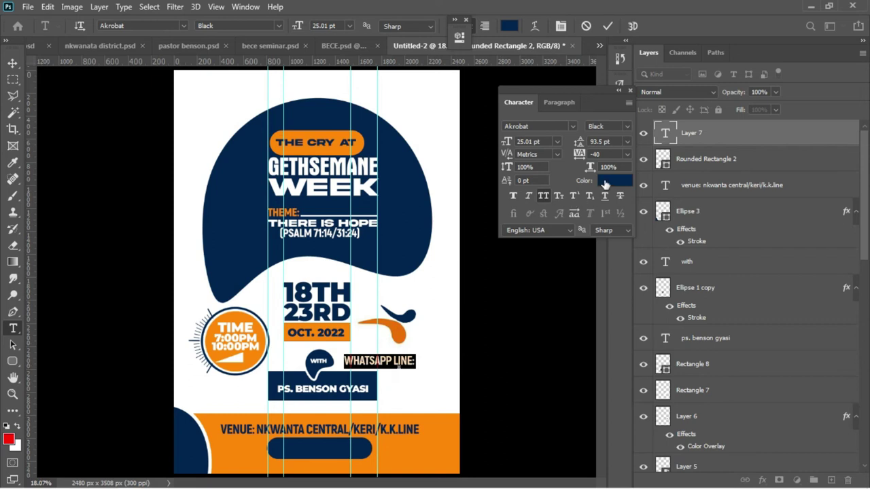
click(619, 180)
drag(570, 145, 405, 42)
key(Return)
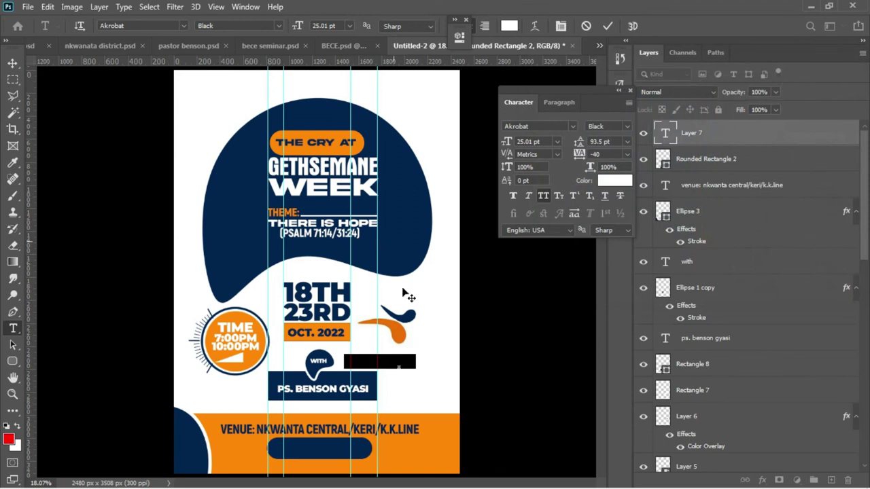
drag(391, 393, 331, 484)
key(ctrl+Up)
key(ctrl+Up)
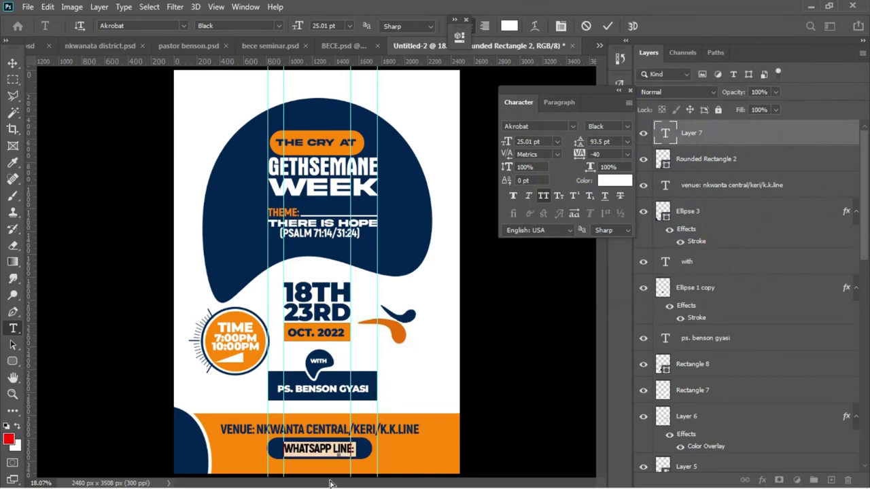
click(608, 26)
click(11, 63)
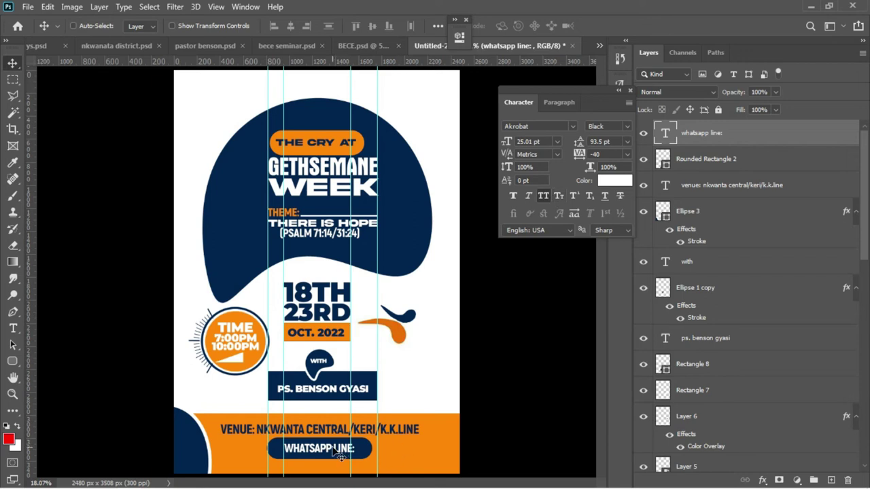
- Duplicate the "WHATSAPP LINE:" text just below the rounded rectangle and replace its wording with the cut phone number
drag(335, 452, 333, 474)
double_click(333, 474)
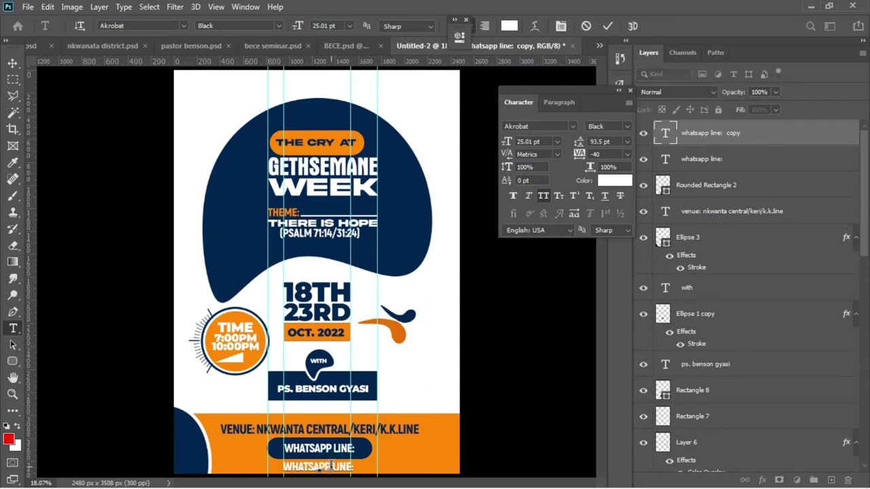
key(BackSpace)
key(ctrl+v)
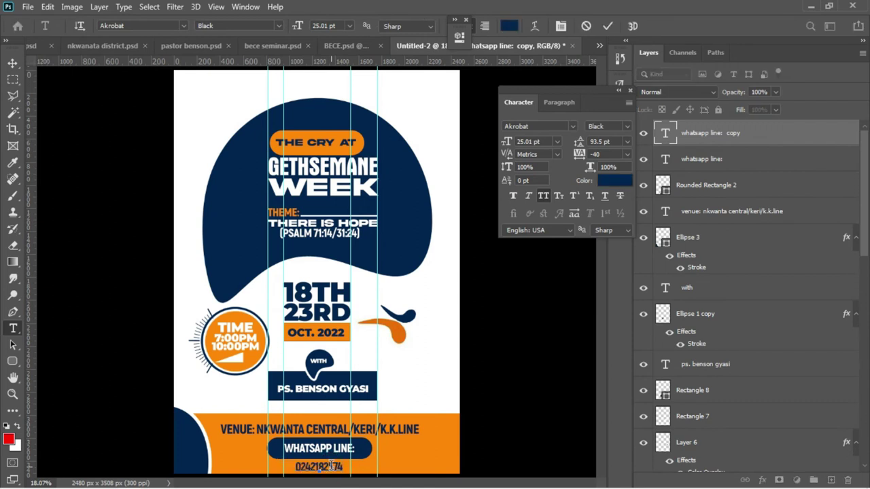
- Set the phone number's font to Akira Expanded Super Bold
key(ctrl+a)
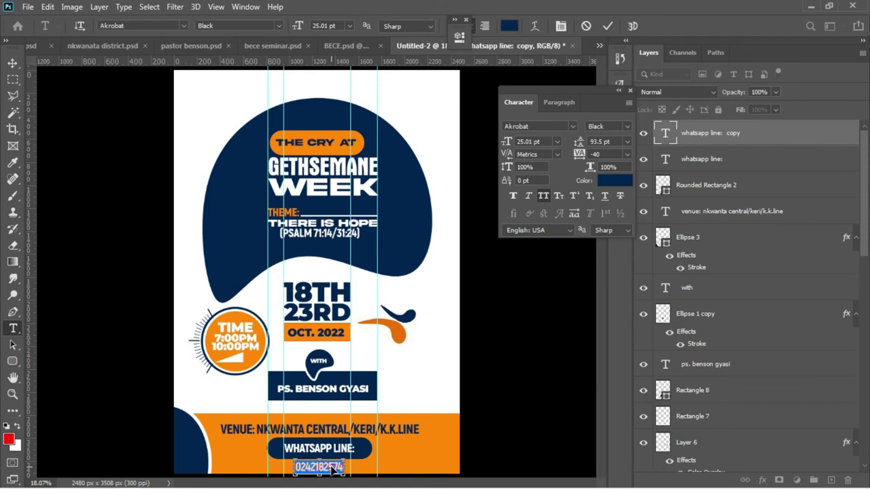
click(572, 126)
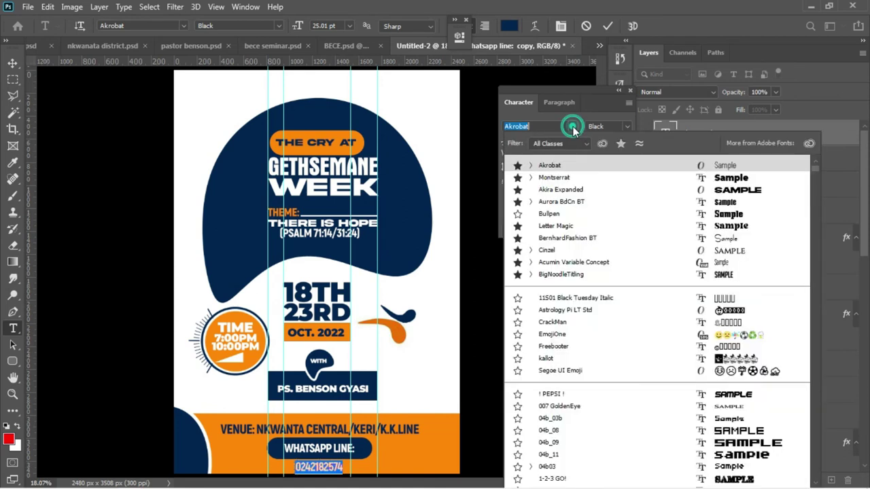
click(561, 190)
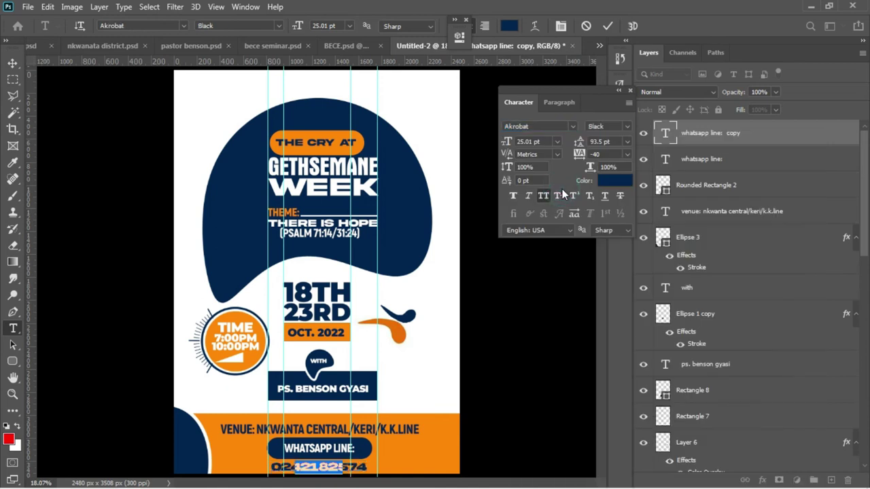
click(13, 63)
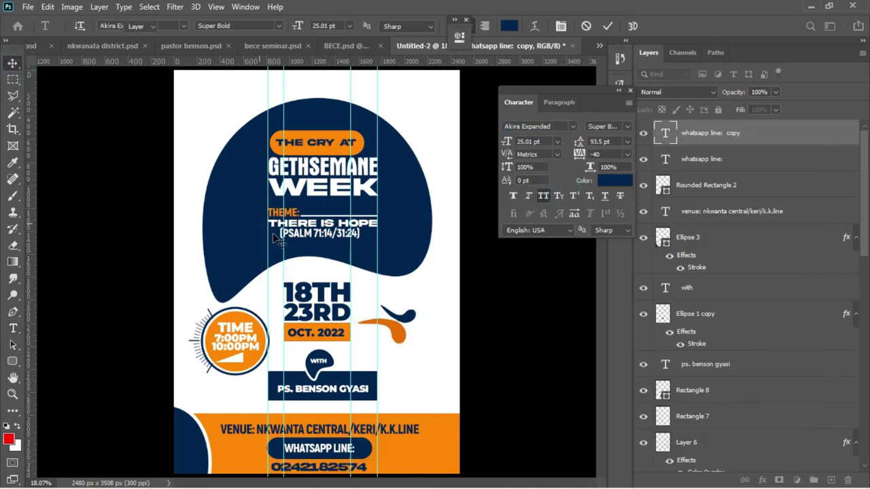
- Nudge the orange footer rectangle up slightly to make more room for the contact details
right_click(432, 431)
click(463, 435)
key(shift+Up)
key(shift+Up)
key(shift+Up)
key(shift+Up)
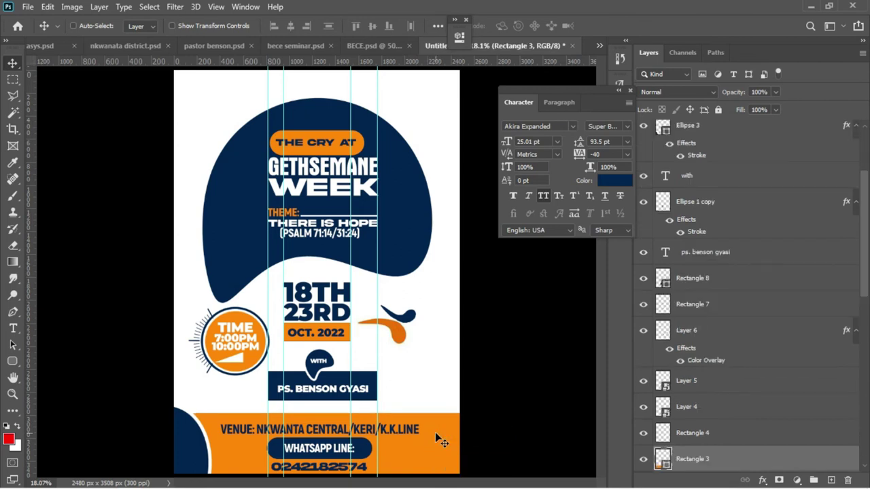
key(shift+Up)
key(shift+Up)
key(shift+Up)
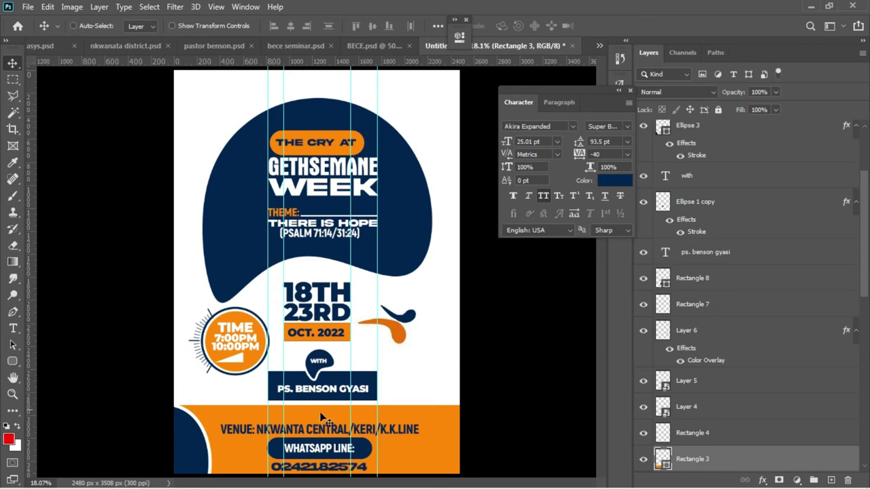
- Nudge the venue text up so it sits near the upper edge of the orange footer
right_click(368, 437)
click(382, 441)
key(shift+Up)
key(shift+Up)
key(shift+Up)
key(shift+Up)
key(shift+Up)
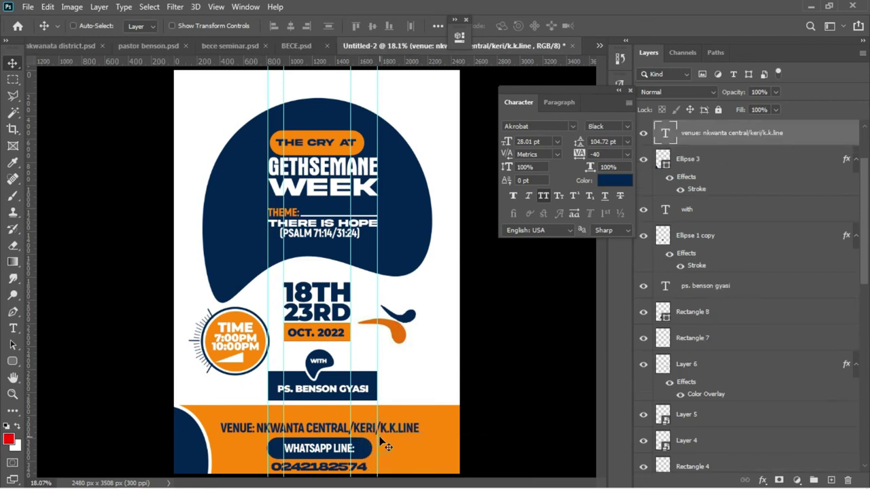
key(shift+Up)
key(shift+Up)
key(shift+Up)
key(shift+Up)
key(shift+Up)
key(shift+Up)
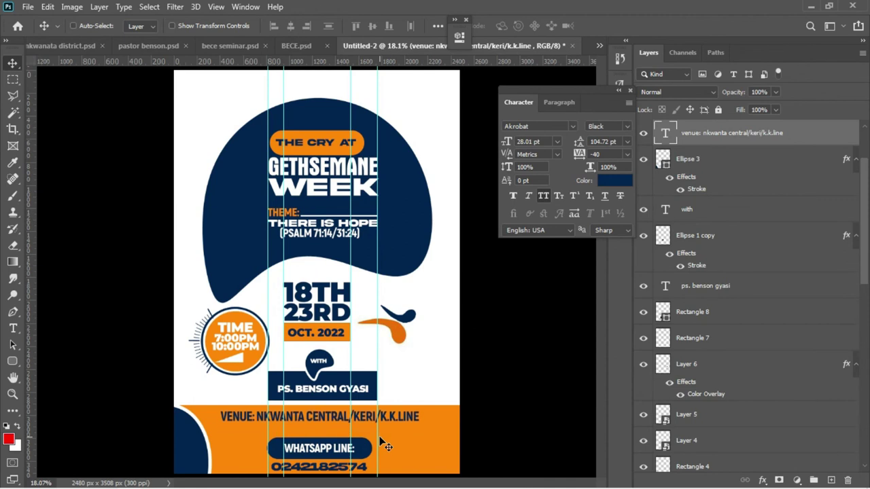
key(shift+Down)
key(shift+Down)
- Move the navy rounded rectangle together with its "WHATSAPP LINE:" text up to just beneath the venue line
right_click(364, 448)
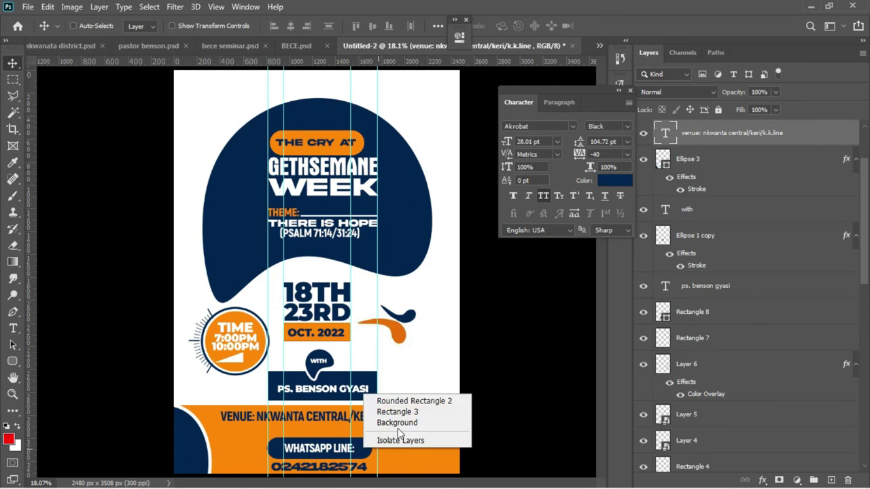
click(401, 412)
right_click(360, 449)
click(404, 401)
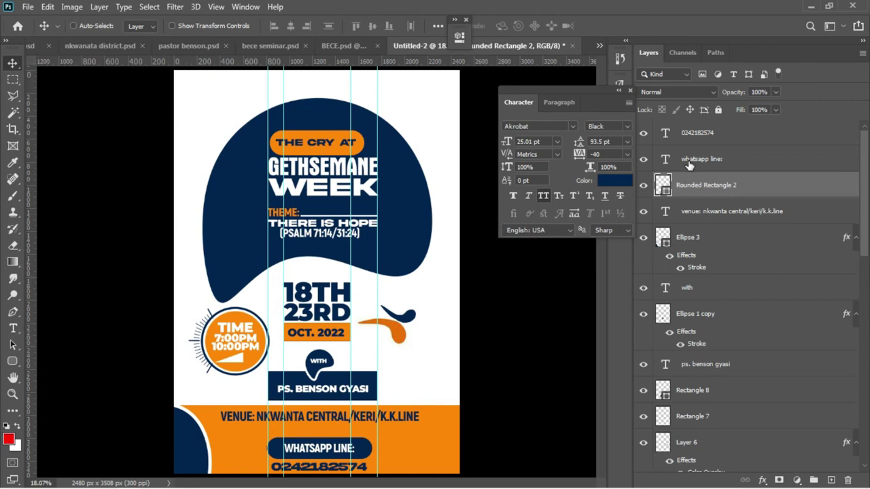
ctrl+click(689, 161)
key(shift+Up)
key(shift+Up)
key(shift+Up)
key(shift+Up)
key(shift+Up)
key(shift+Up)
key(shift+Up)
key(shift+Up)
key(shift+Up)
key(shift+Up)
key(shift+Up)
key(shift+Up)
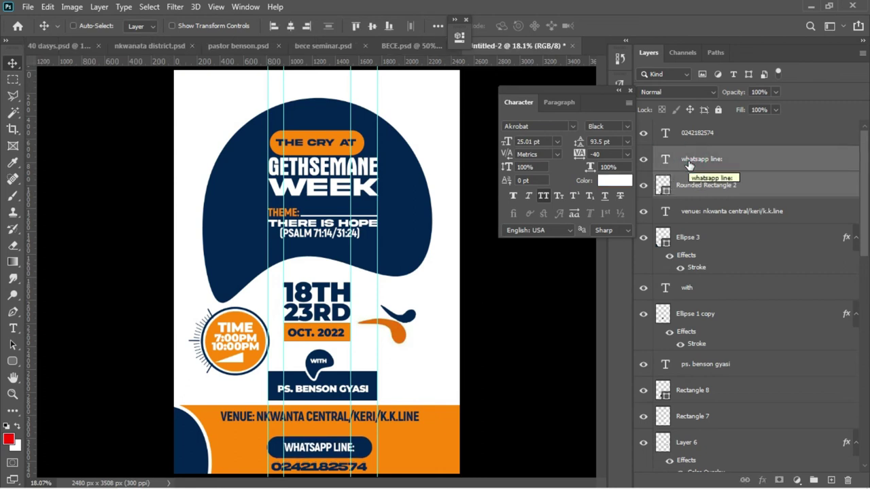
key(shift+Up)
key(shift+Down)
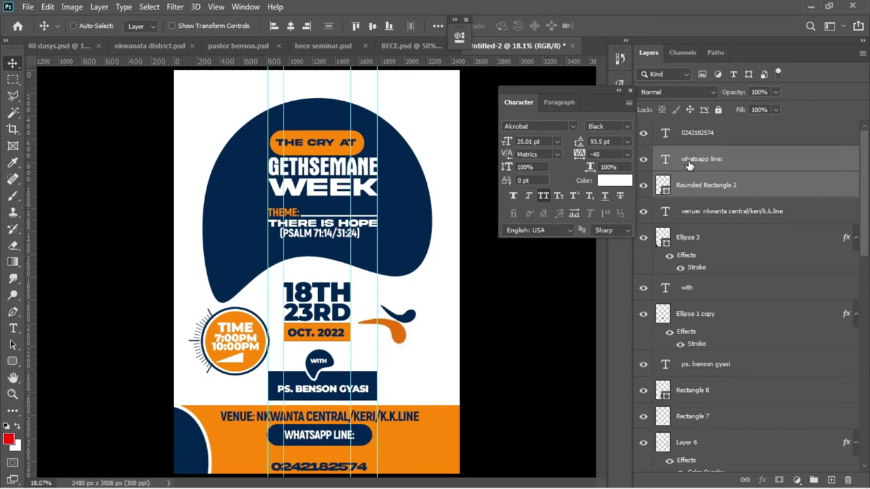
- Nudge the phone number text up until it sits directly beneath the navy rounded rectangle
right_click(342, 473)
click(372, 408)
key(shift+Up)
key(shift+Up)
key(shift+Up)
key(shift+Up)
key(shift+Up)
key(shift+Up)
key(shift+Up)
key(shift+Up)
key(shift+Up)
key(shift+Up)
key(shift+Up)
key(shift+Up)
key(Up)
key(Up)
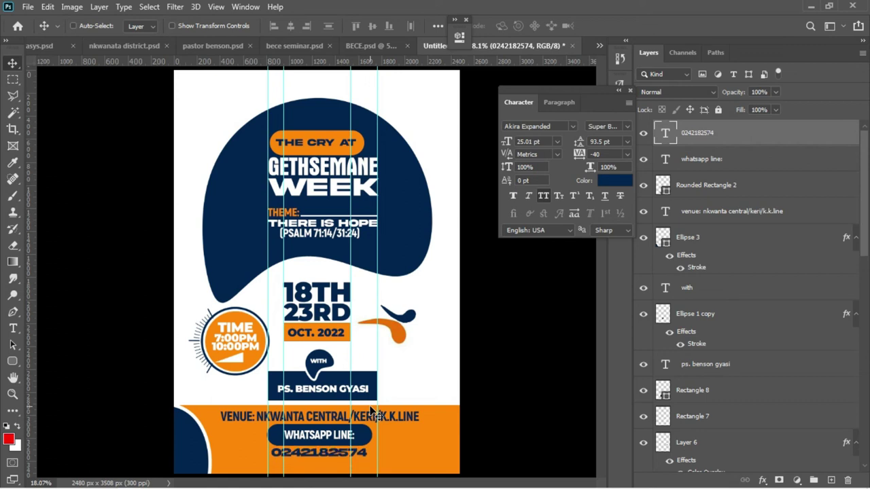
- Check the remaining event wording in Notepad and place a copy of the "WHATSAPP LINE:" text just beneath the phone number
mouse_move(326, 487)
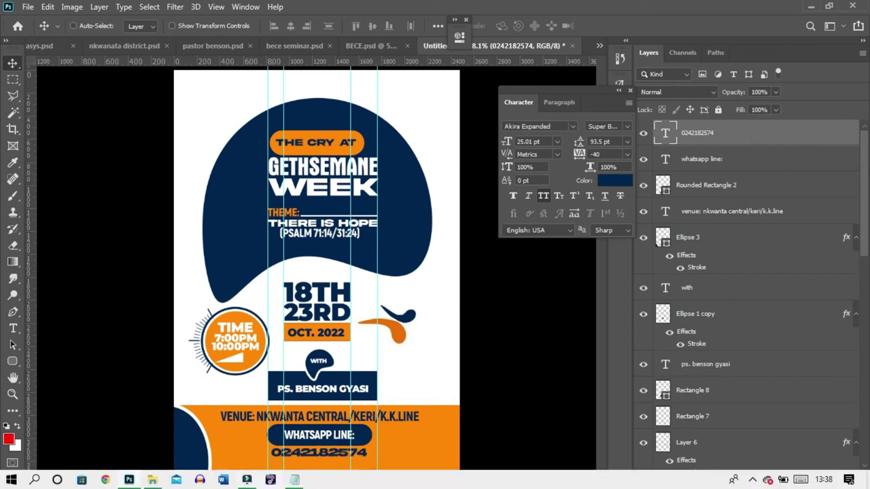
mouse_move(294, 481)
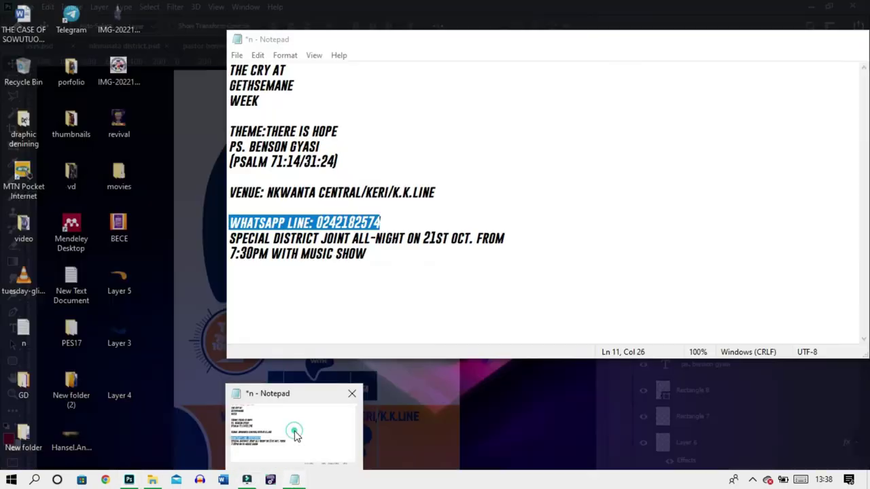
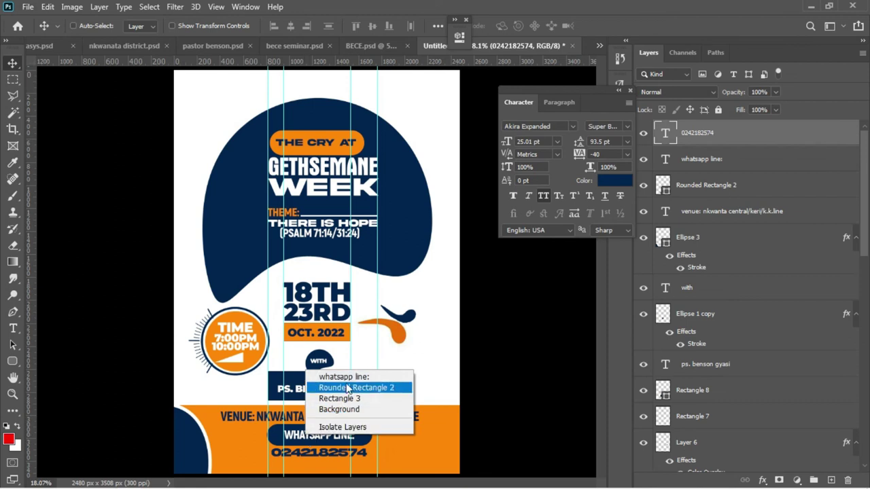
click(344, 376)
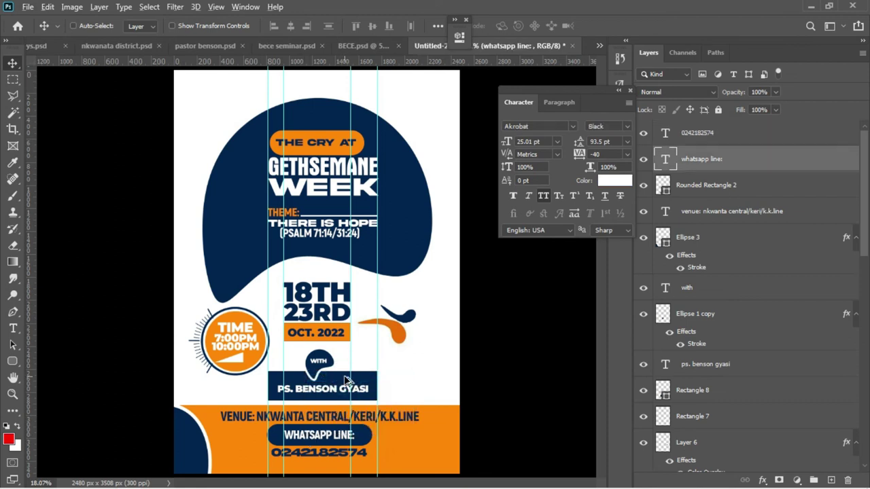
drag(344, 379, 329, 406)
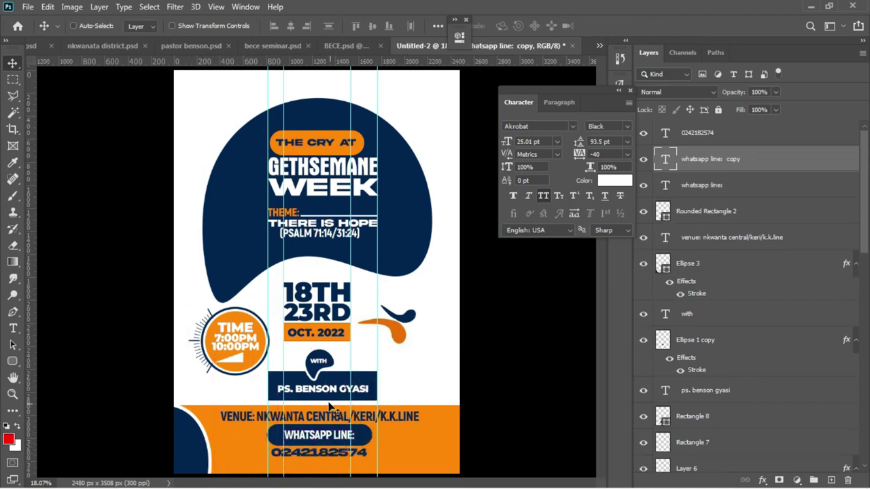
right_click(317, 370)
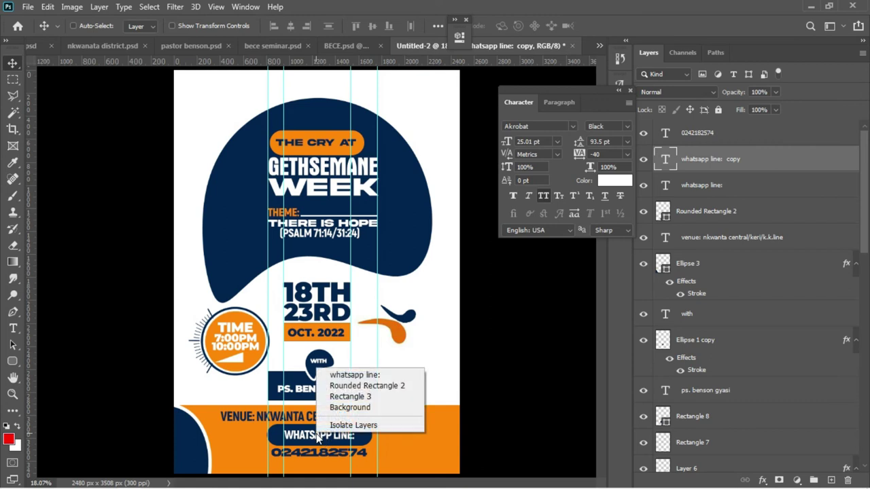
click(355, 375)
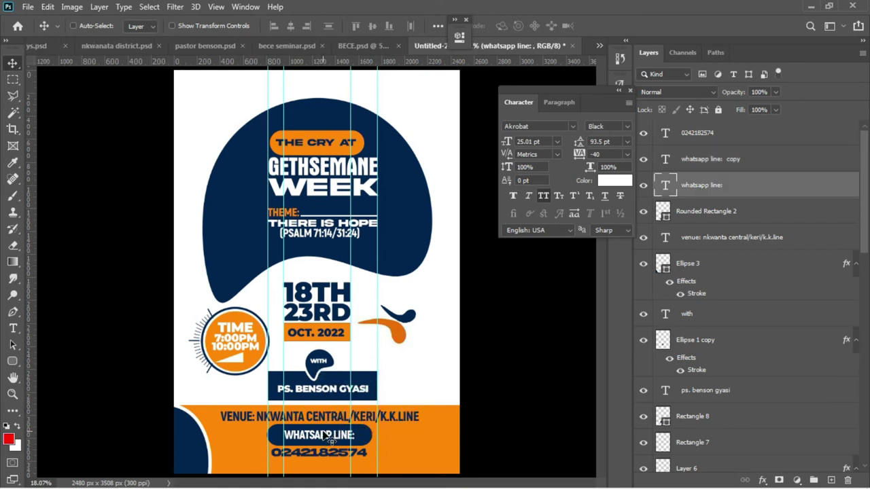
drag(325, 435, 325, 466)
- Replace the copied text with "SPECIAL DISTRICT JOINT ALL-NIGHT ON 21ST OCT. FROM" and "7:30PM WITH MUSIC SHOW" on a second line
key(t)
click(323, 466)
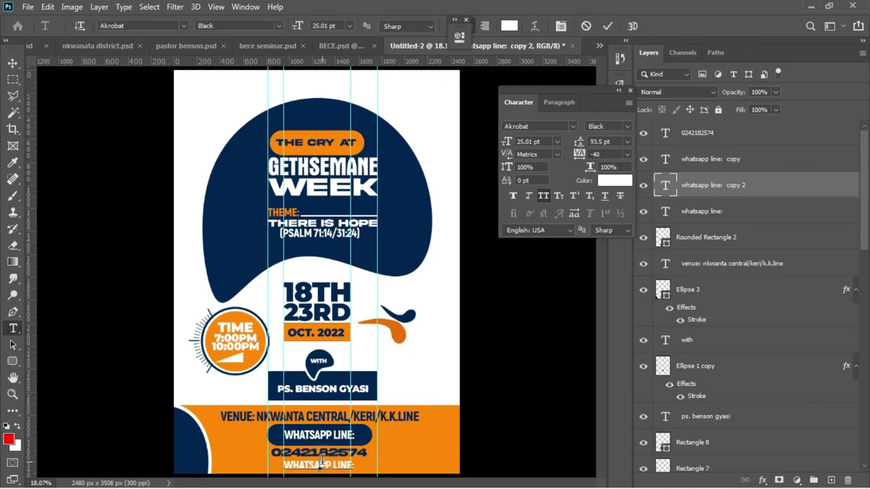
key(ctrl+a)
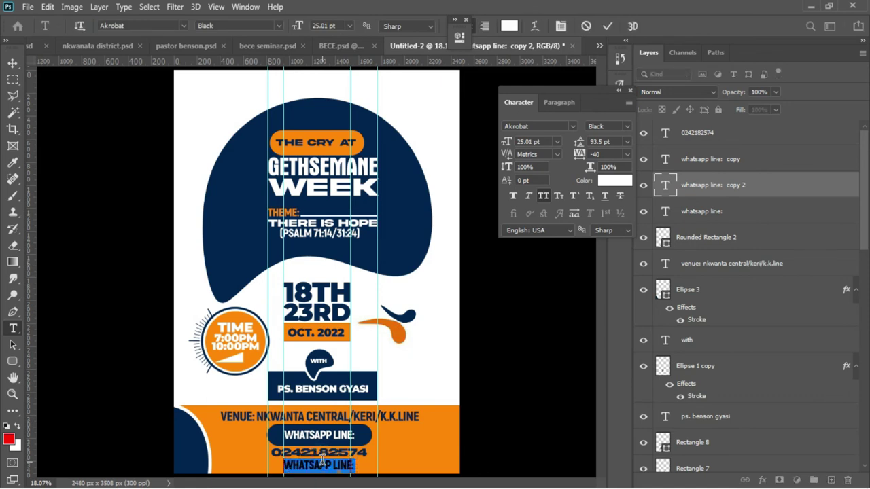
key(BackSpace)
text(SPECIAL DISTRICT JOINT ALL NIGHT ON 21ST OCT. FROM)
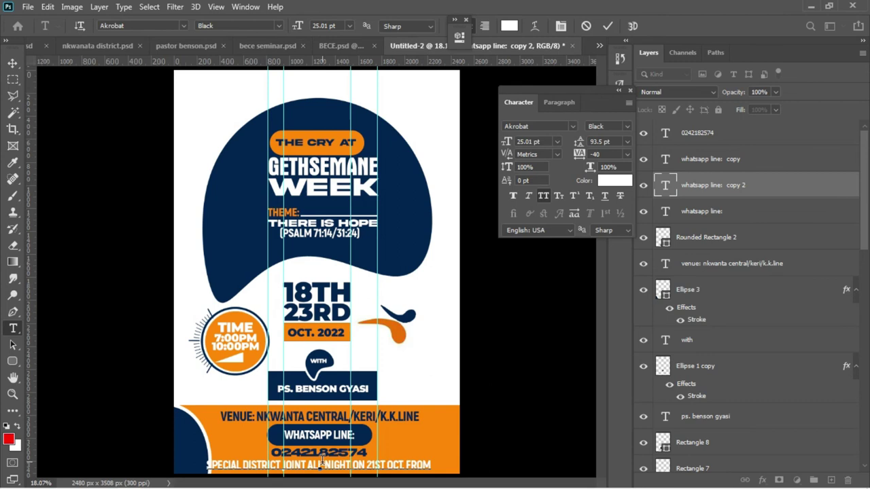
- Shift the all-night text up within the footer and tighten its leading to 23.5 pt
drag(399, 456, 408, 402)
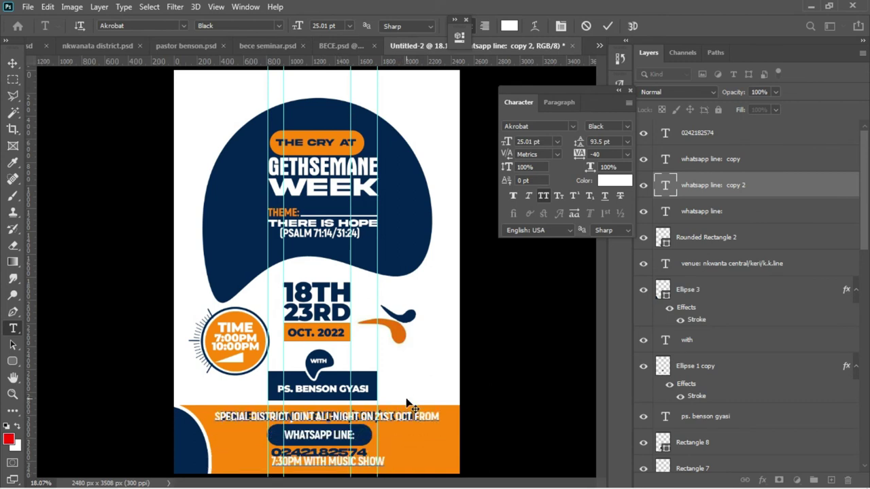
key(ctrl+a)
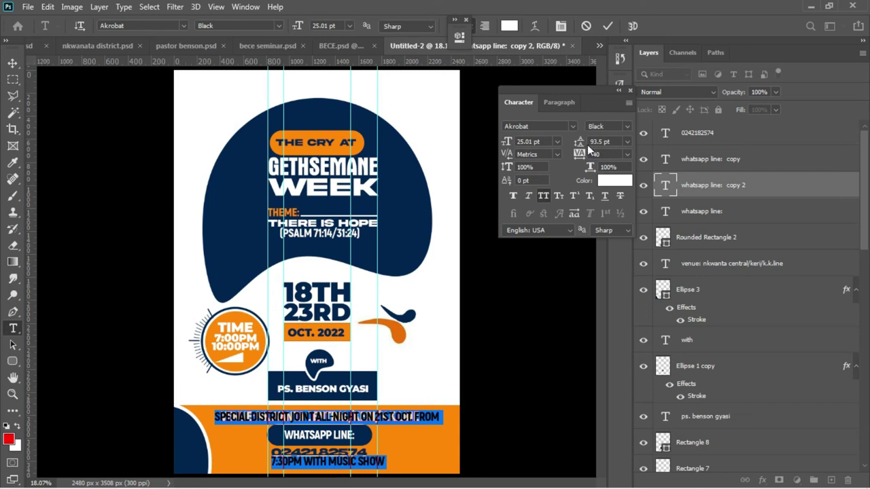
drag(582, 146, 538, 123)
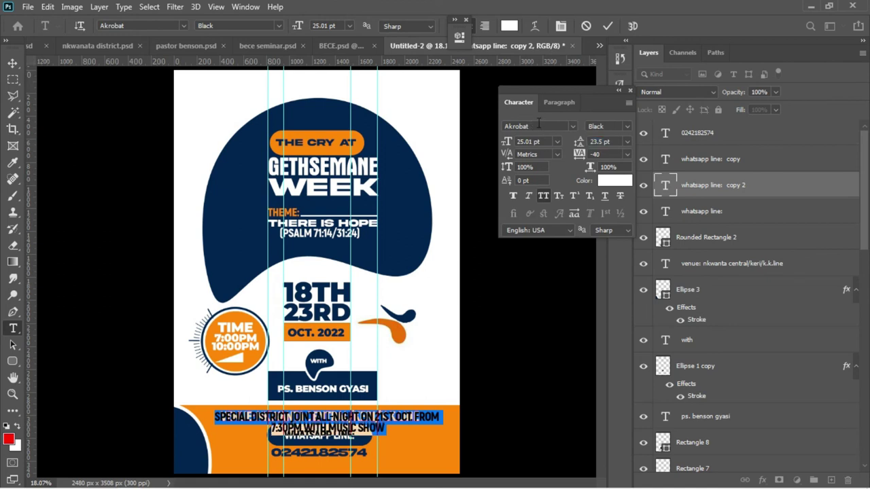
click(606, 26)
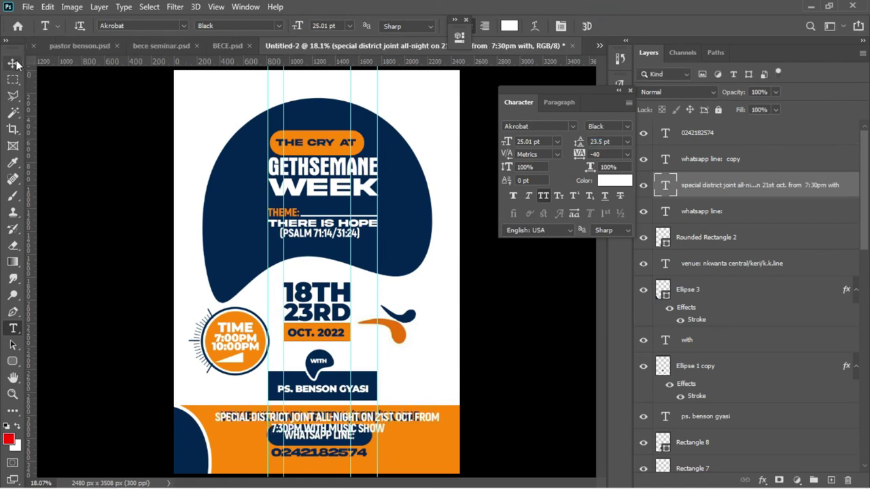
- Move the all-night text beneath the phone number and scale it down to about 17.39 pt so it fits inside the footer
click(13, 62)
drag(326, 429, 331, 474)
key(ctrl+t)
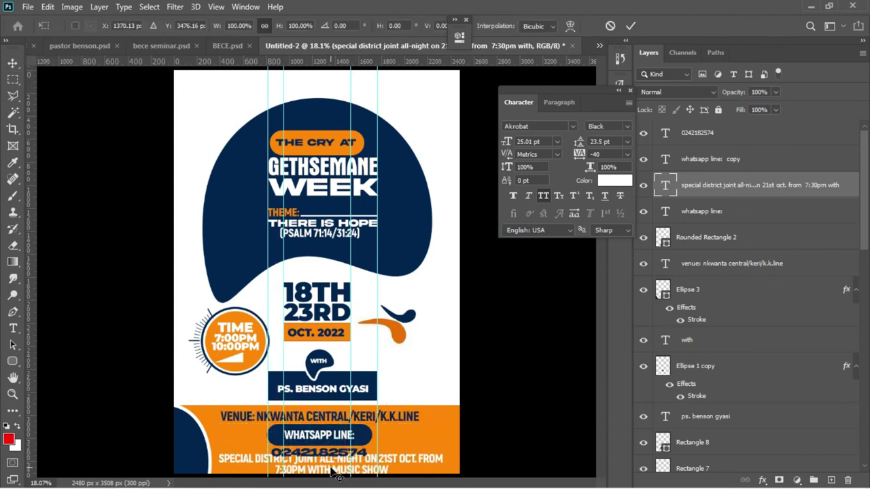
drag(443, 452, 404, 459)
key(Return)
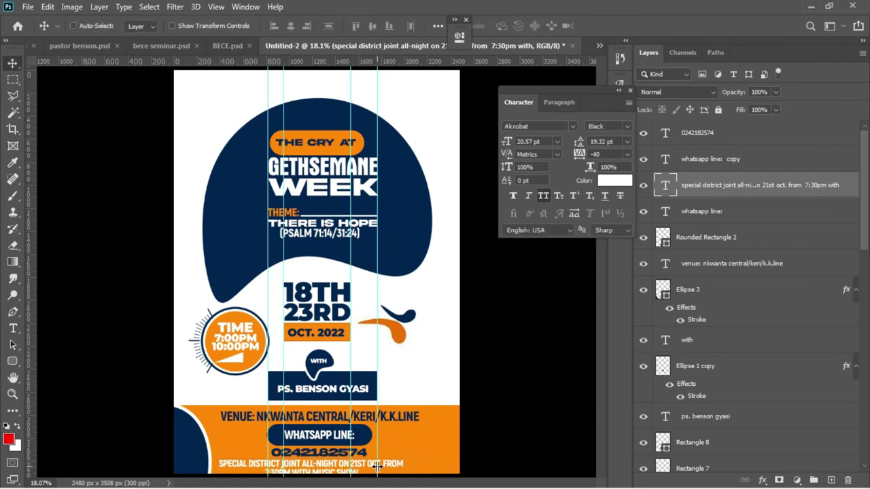
mouse_move(396, 464)
mouse_down()
mouse_move(405, 461)
mouse_move(367, 463)
mouse_move(402, 458)
mouse_up()
key(ctrl+t)
key(Return)
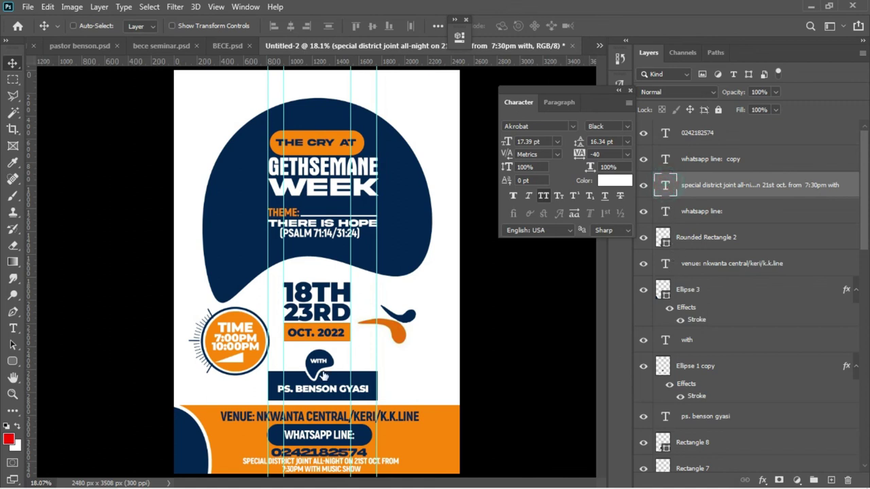
- Recolor the all-night text with the navy #011e56 sampled from the large blob
double_click(666, 185)
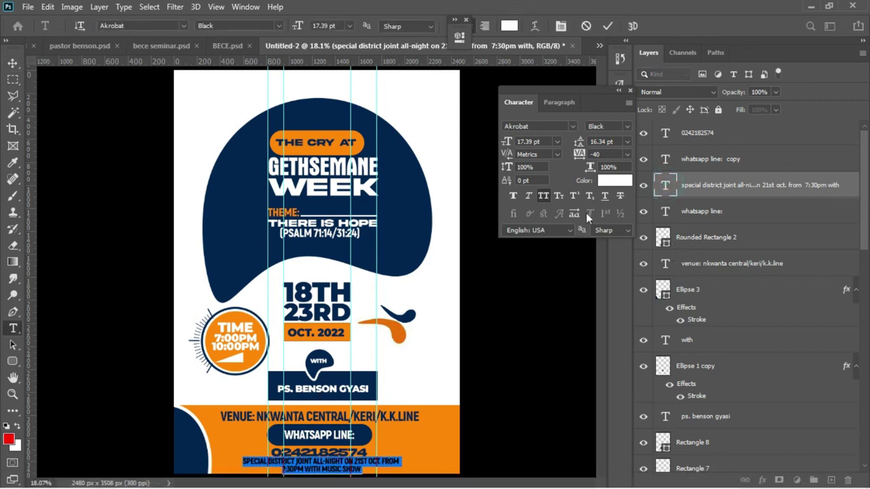
click(604, 181)
click(416, 246)
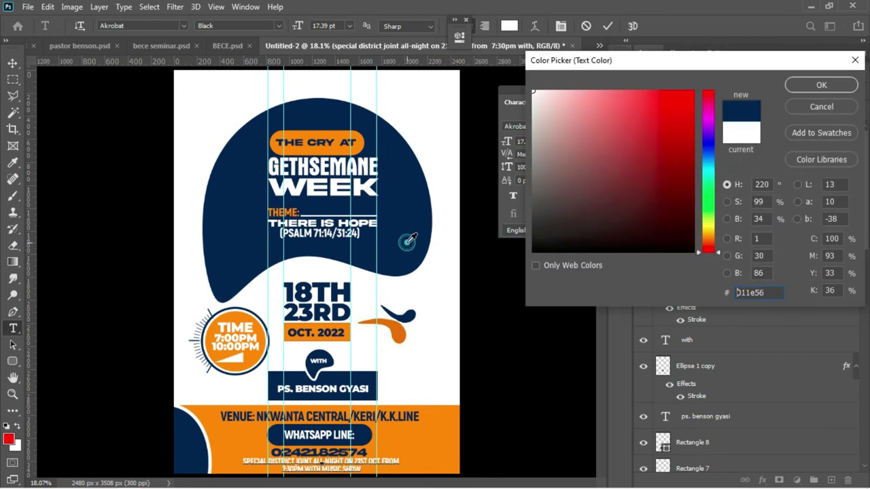
key(Return)
click(608, 26)
click(12, 64)
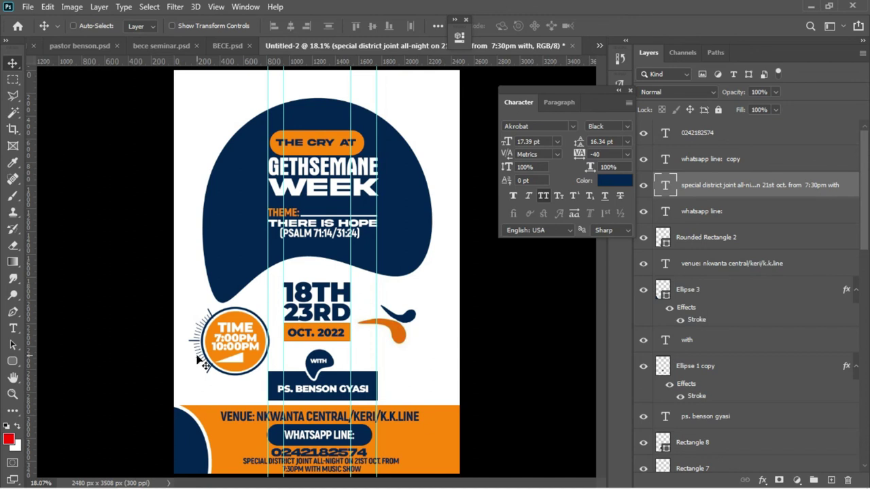
- Draw a circle about 547 px in diameter over the upper-right edge of the navy blob with the Ellipse tool
click(12, 365)
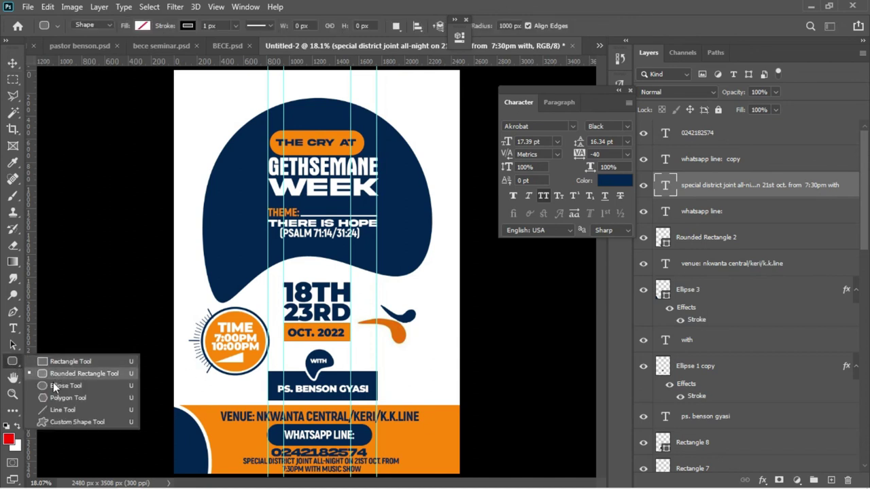
click(54, 385)
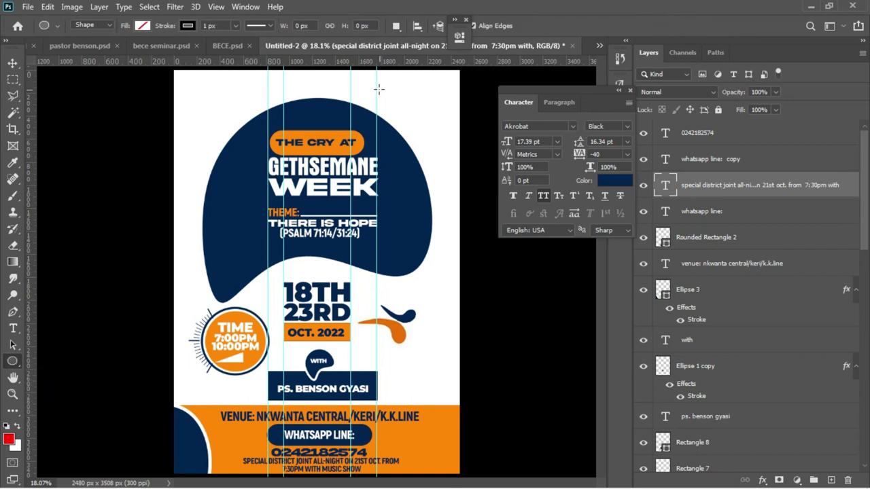
drag(386, 87, 449, 306)
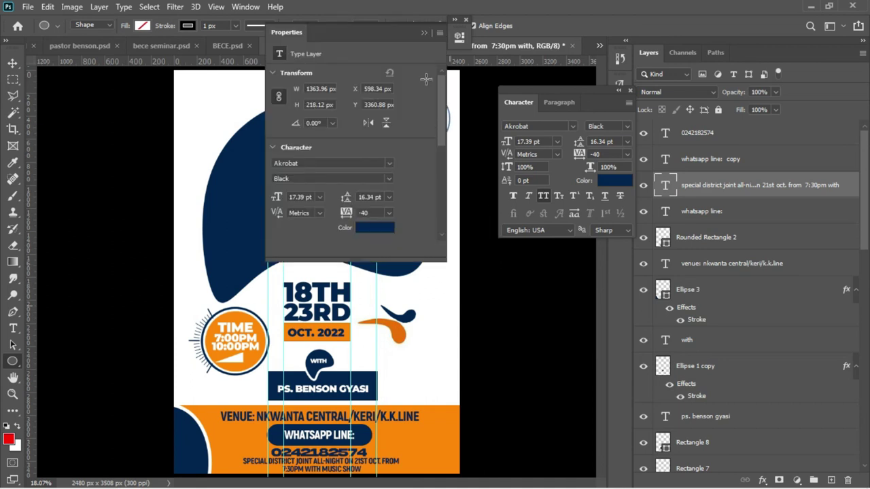
drag(390, 36, 610, 20)
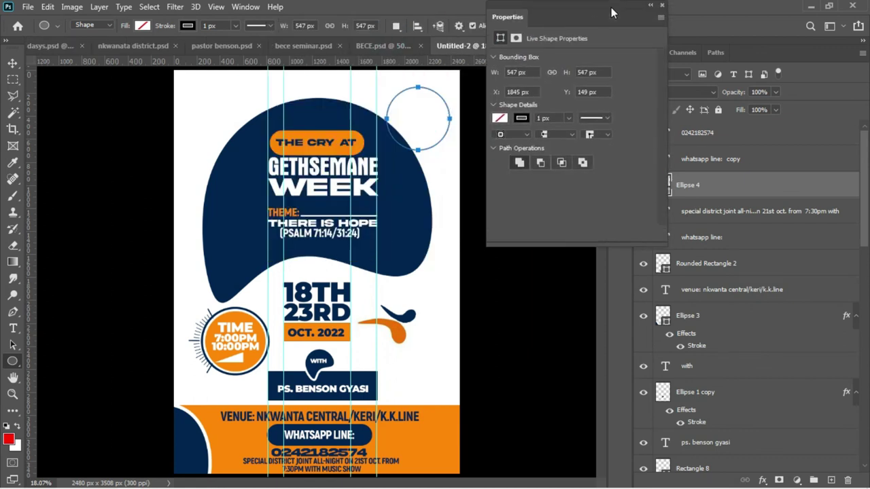
- Give the circle a white fill with no stroke and move it inward to cut into the blob at X 1720 px, Y 210 px
click(525, 118)
click(507, 143)
click(499, 118)
click(499, 118)
click(525, 186)
click(13, 63)
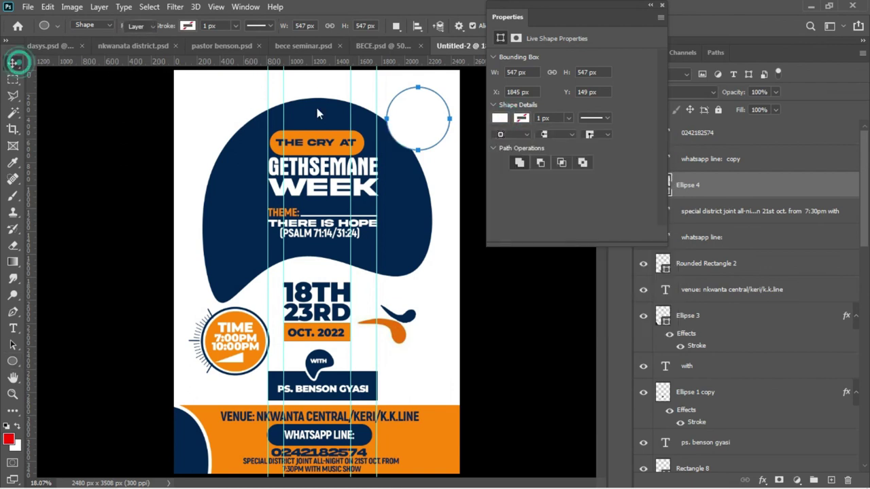
drag(413, 130, 403, 140)
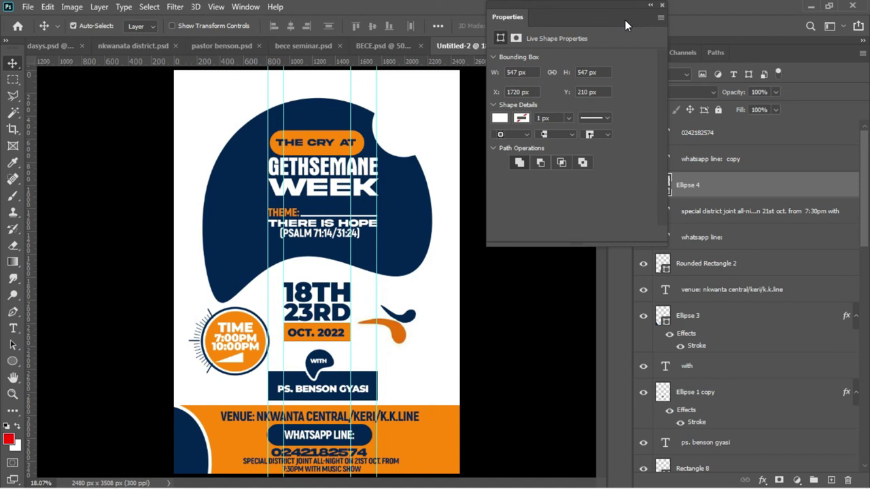
- Duplicate the white circle's layer and reduce the copy's fill opacity to 0%
key(ctrl+j)
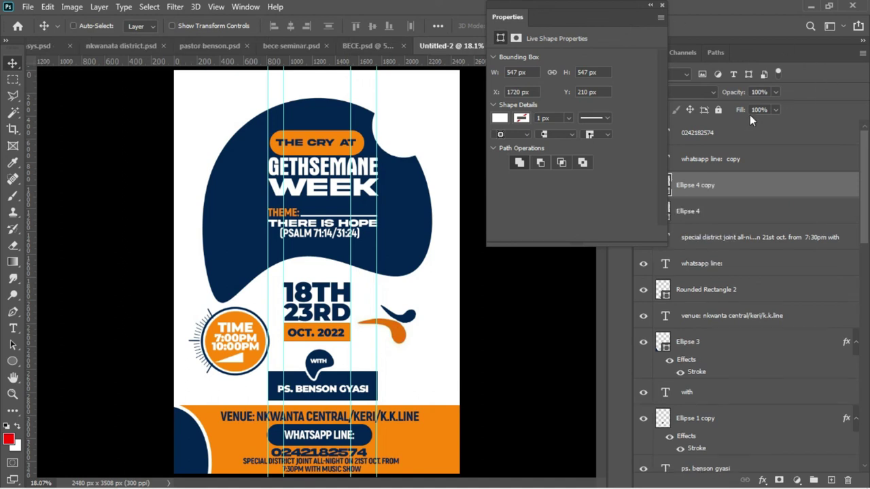
drag(742, 113, 654, 117)
click(776, 194)
- Add an outside stroke effect of 18 px to the circle copy, using the blob's navy color
right_click(774, 192)
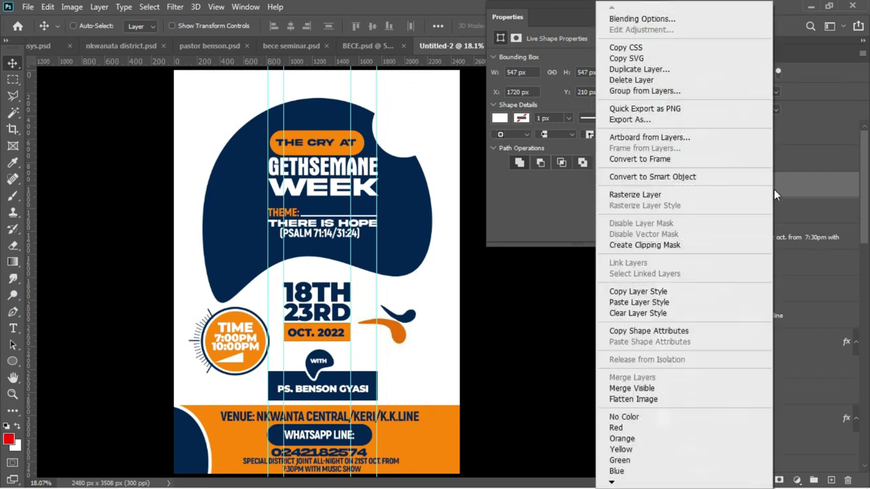
click(649, 20)
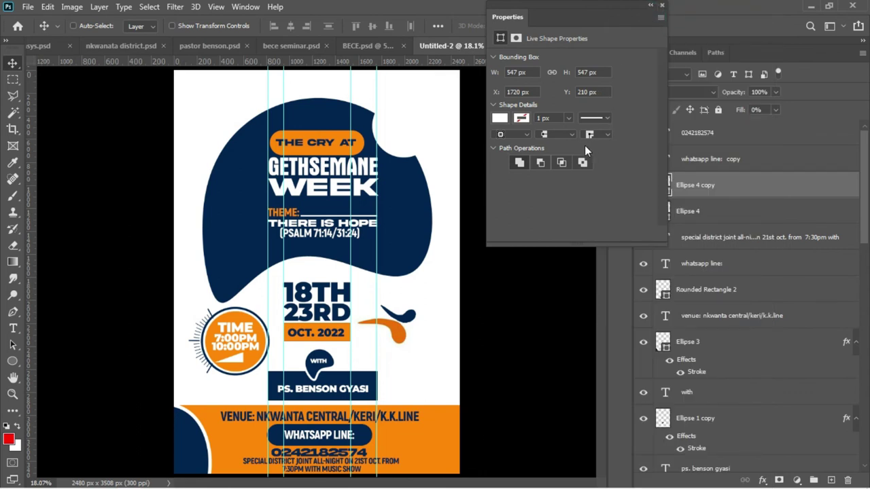
drag(521, 120, 615, 128)
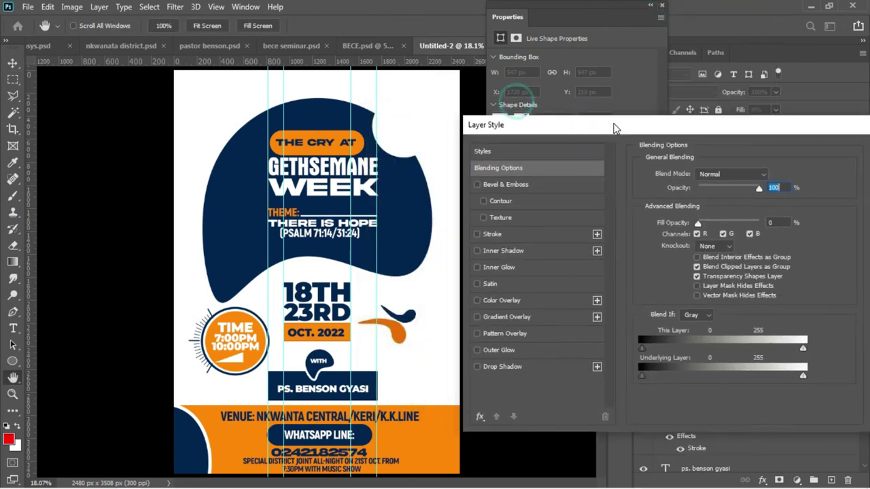
click(517, 234)
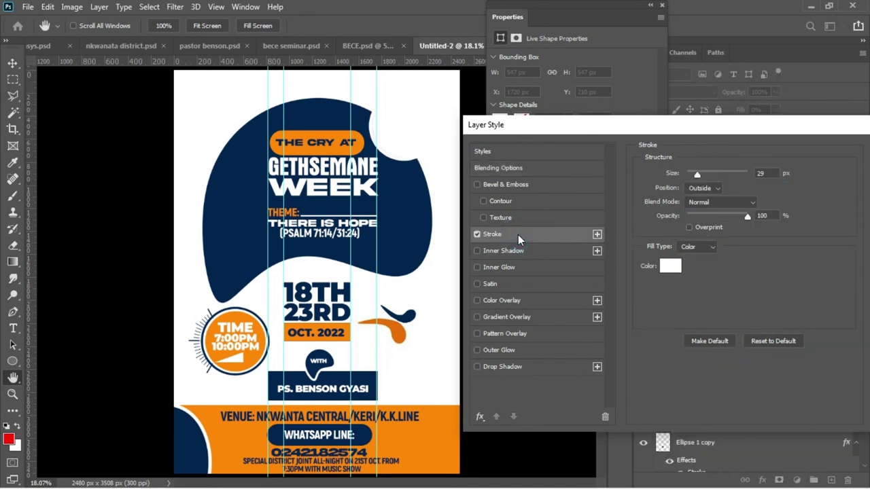
click(670, 265)
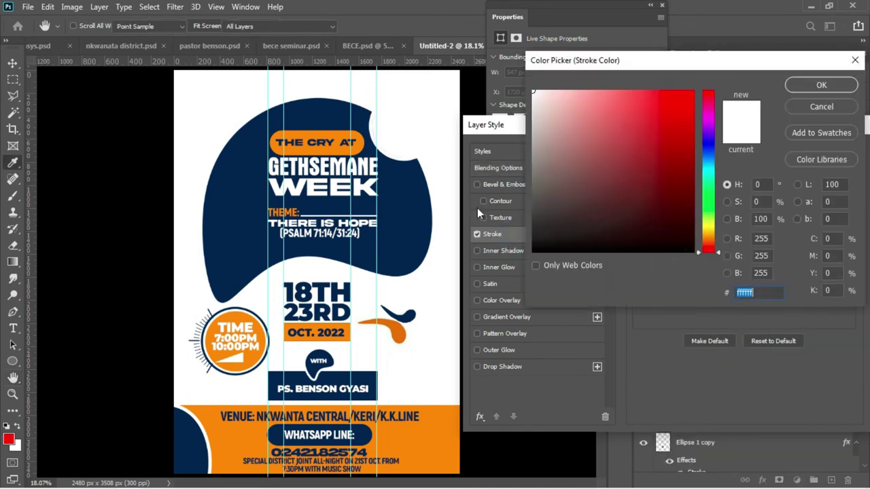
click(402, 211)
key(Return)
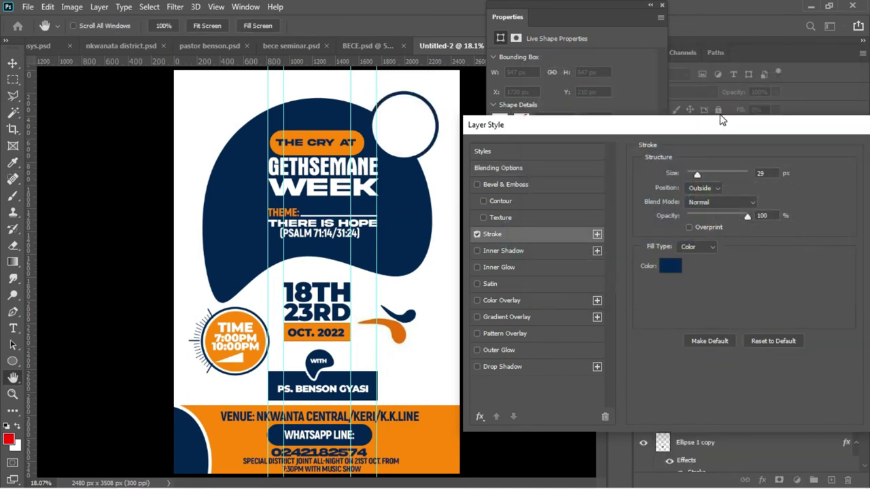
drag(697, 174, 695, 178)
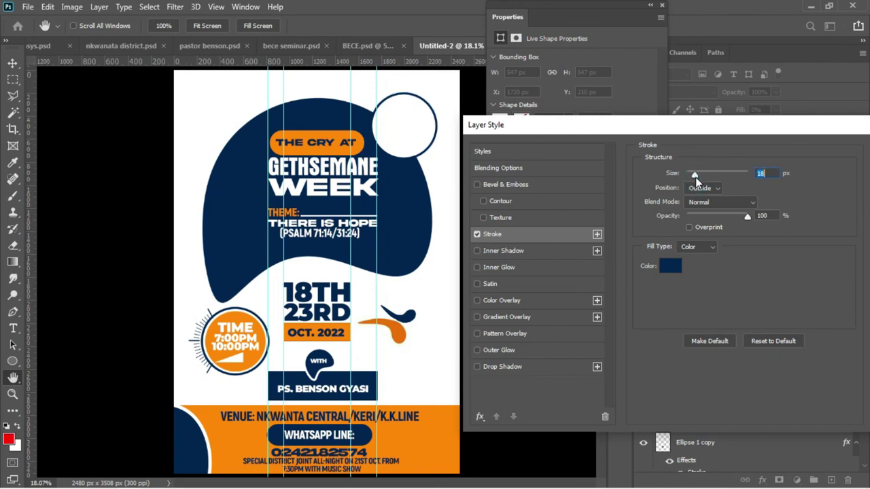
key(Return)
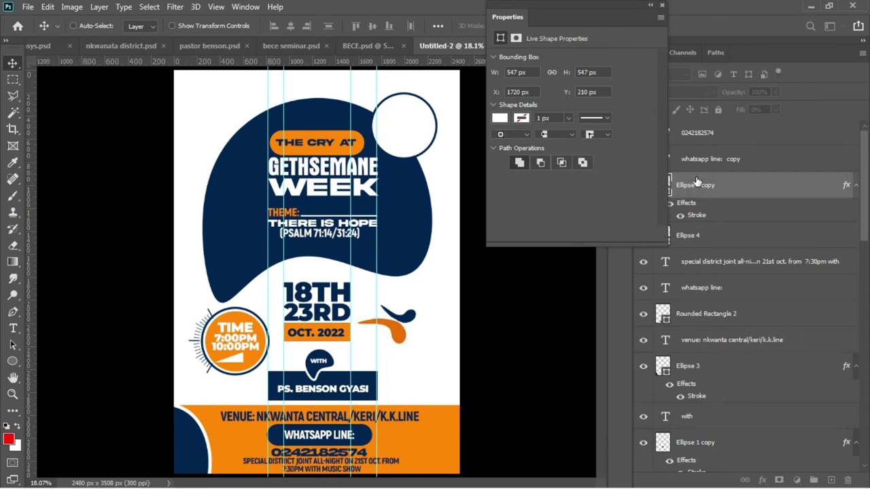
- Scale the outlined circle copy down to 88% in width and height about its centre
key(ctrl+t)
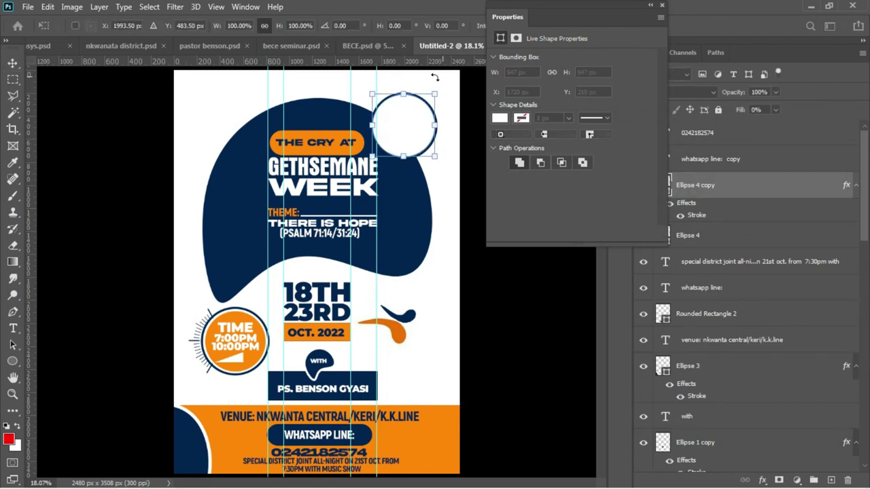
click(265, 25)
drag(281, 26, 271, 30)
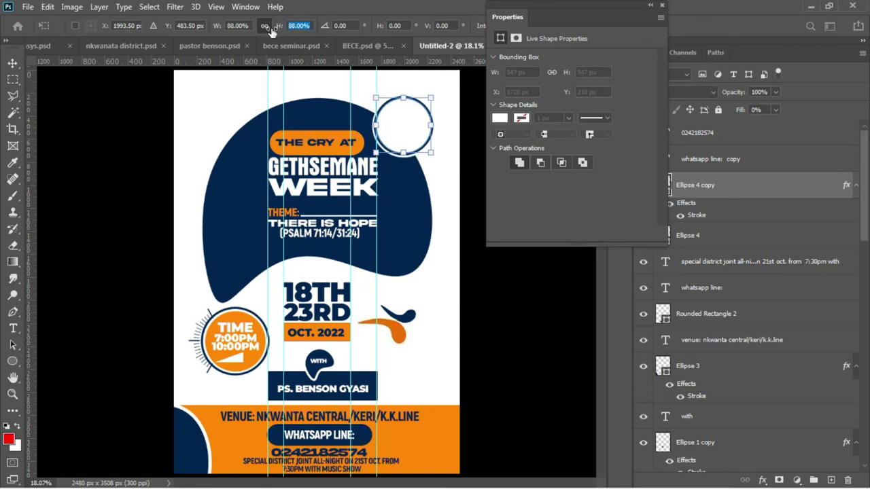
key(Return)
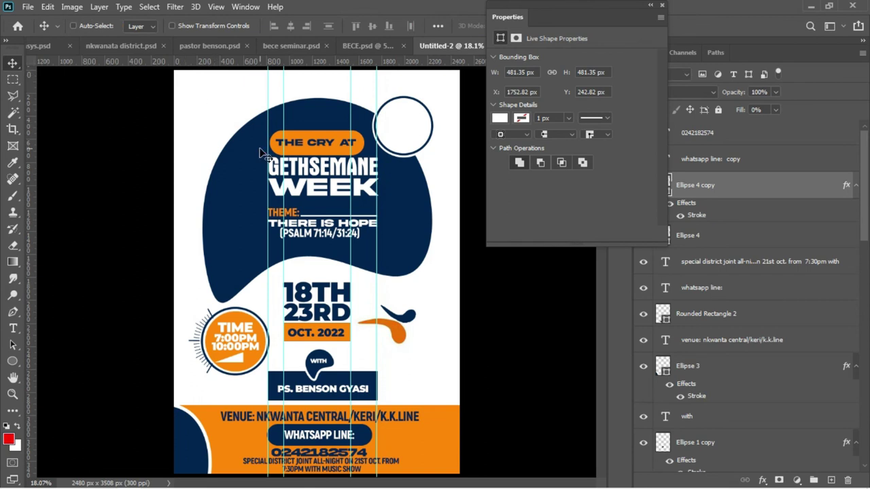
- Copy the "the church of", "pentecost" and "nkwanta district" text layers from nkwanata district.psd into the white circle of the Untitled-2 flyer
click(111, 46)
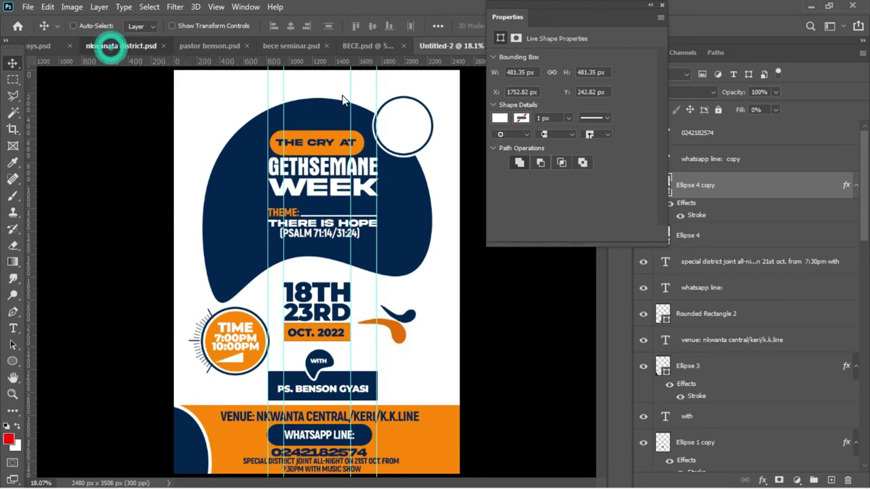
right_click(397, 116)
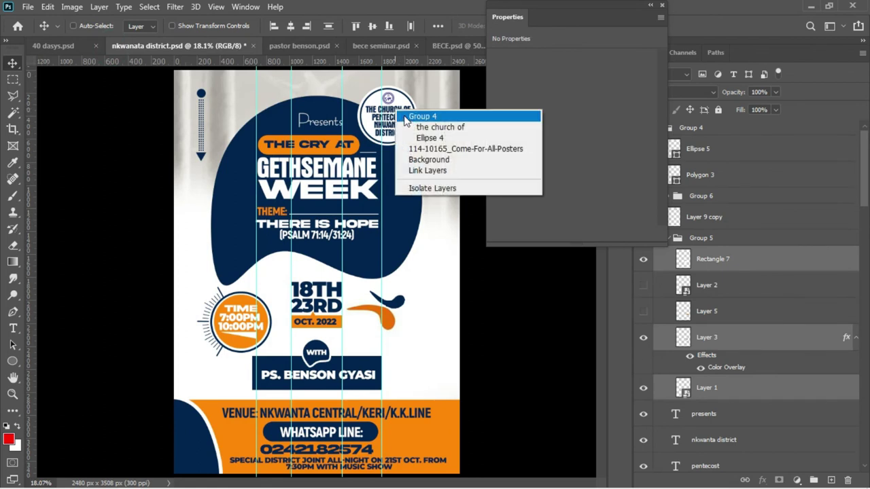
click(439, 127)
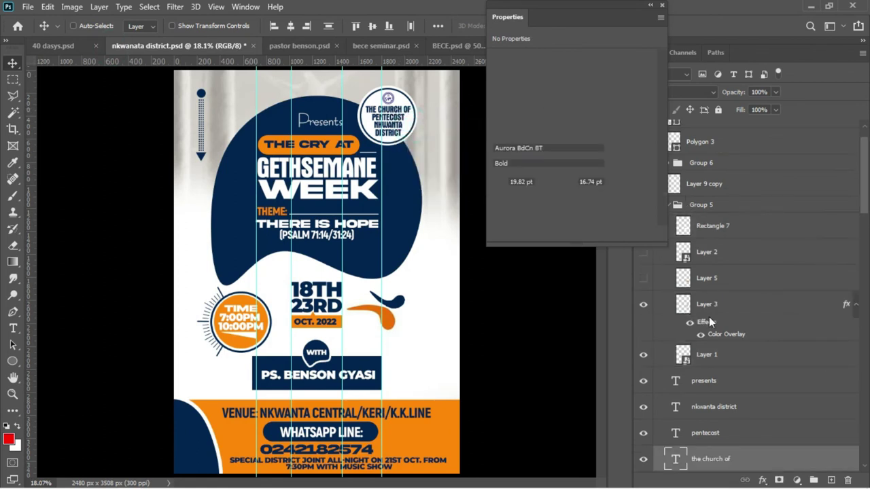
scroll(709, 319, down, 3)
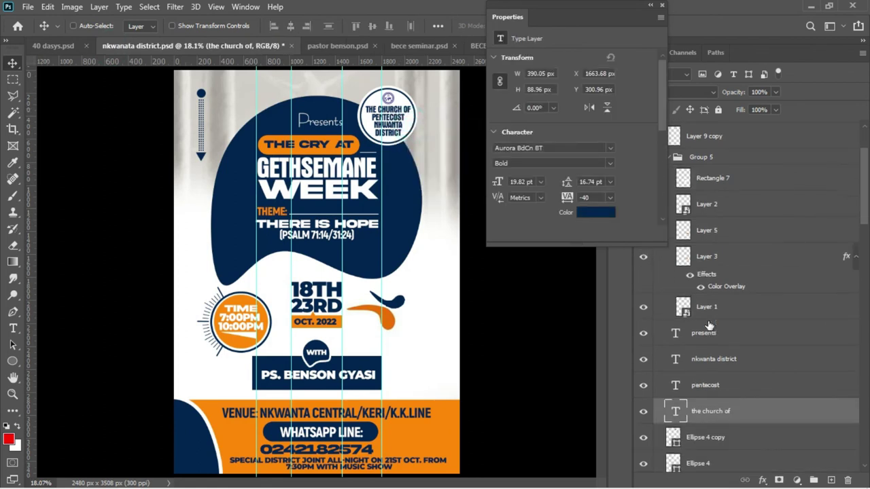
click(706, 365)
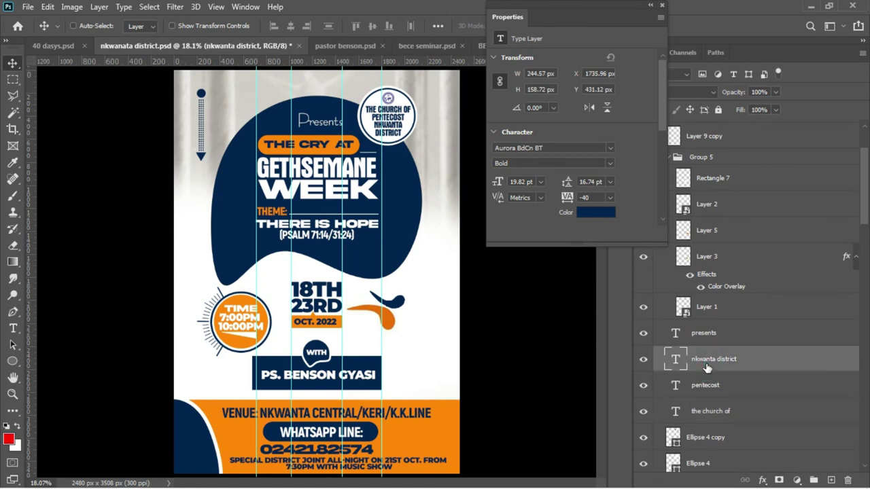
shift+click(709, 410)
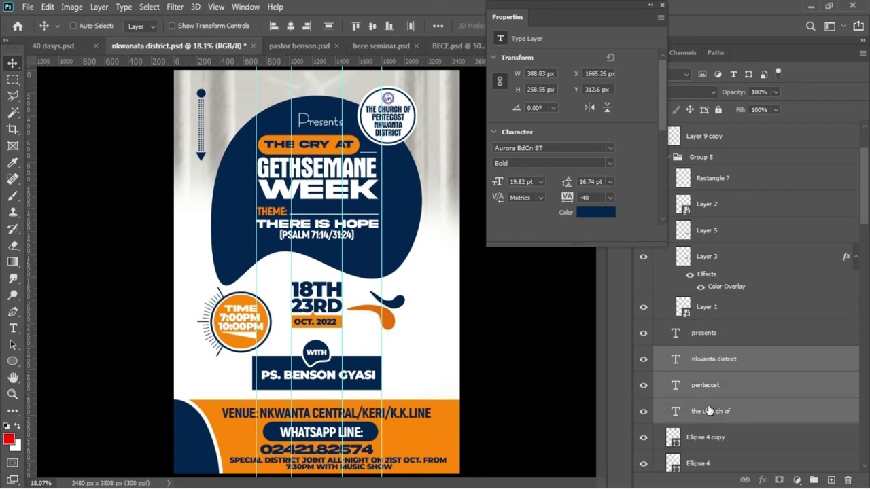
scroll(708, 411, down, 2)
drag(401, 121, 405, 138)
- Collapse the shape and layer properties display and nudge the church name text upward within the white circle
click(657, 11)
key(Up)
key(Up)
key(Up)
key(Up)
key(Up)
key(Up)
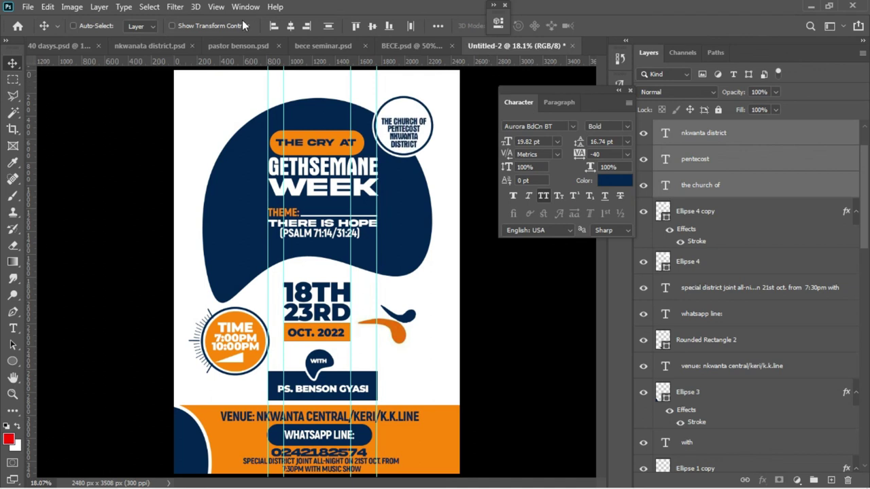
- Copy the church logo layer from nkwanata district.psd into the flyer, placing it above the church name in the white circle
click(131, 47)
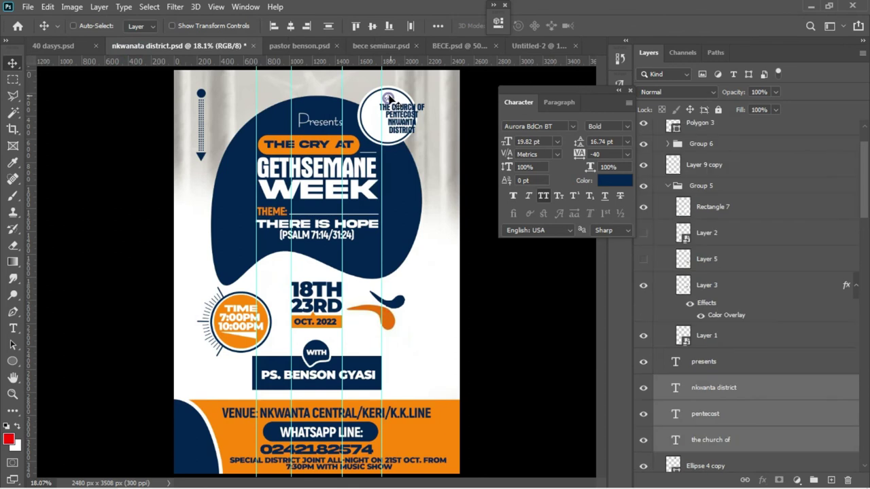
right_click(389, 99)
click(409, 113)
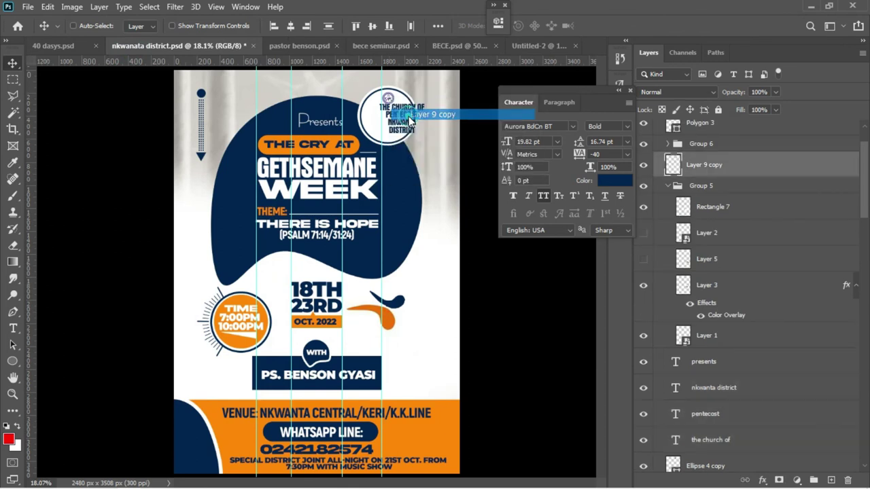
drag(392, 99, 404, 112)
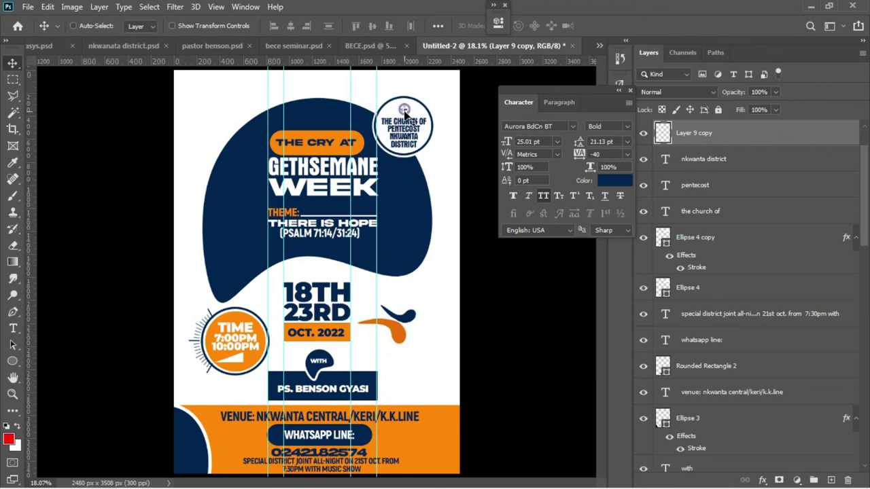
- Add the text "Presents" on the navy blob above "The Cry At" and color it white
key(t)
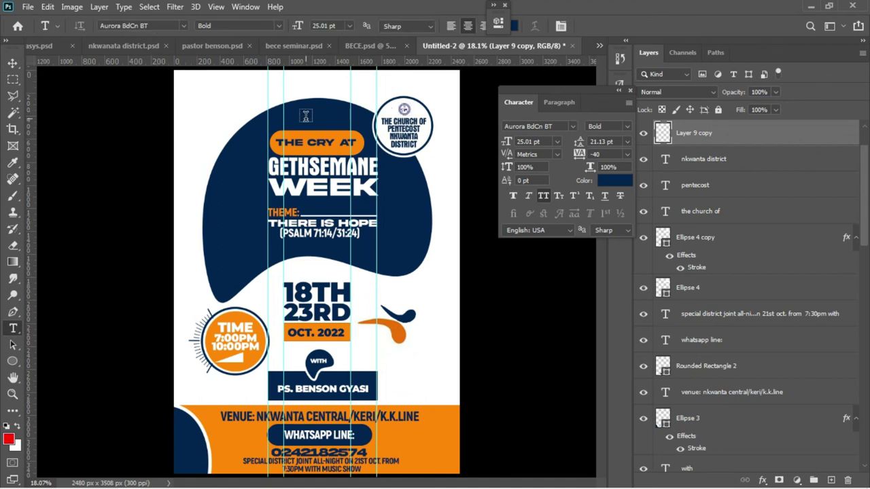
click(305, 116)
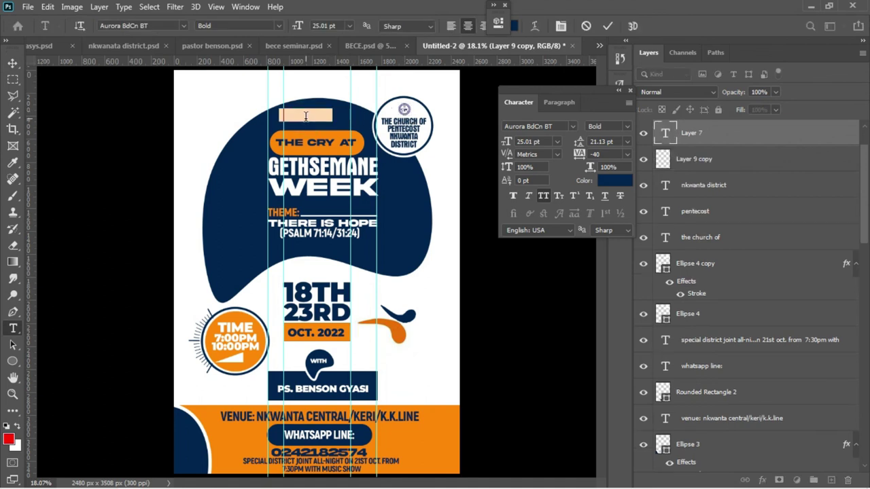
key(BackSpace)
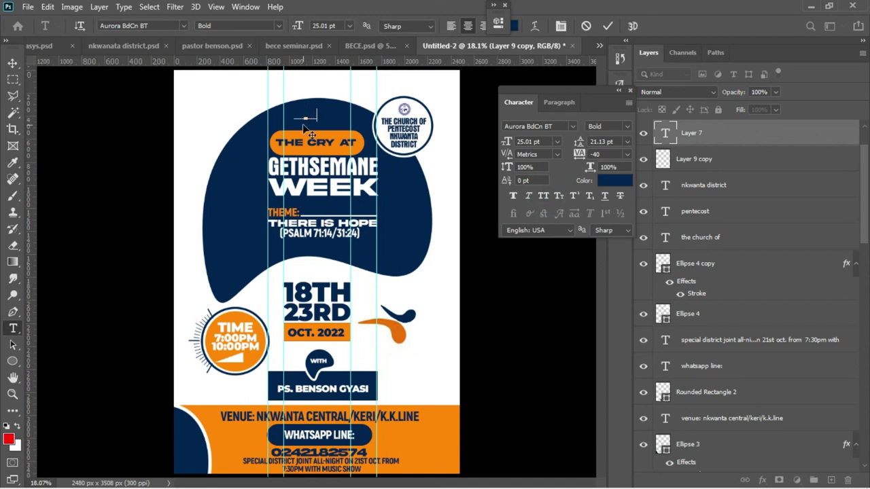
key(ctrl+shift+k)
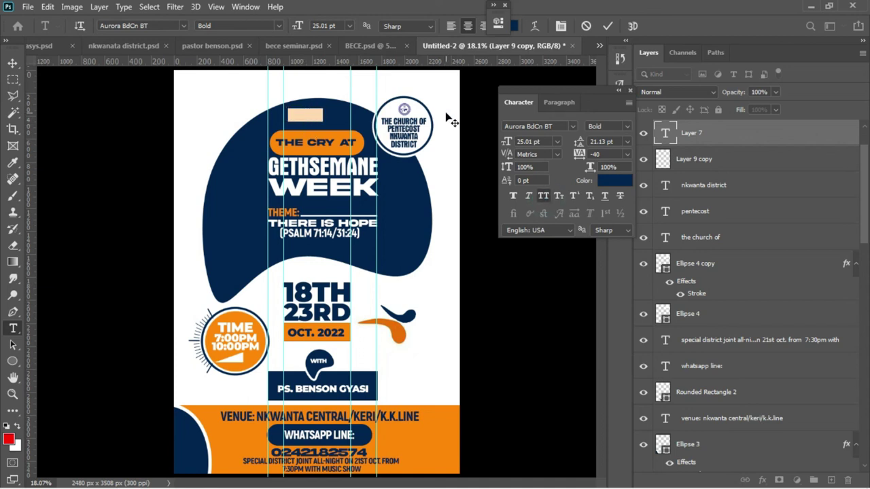
click(602, 181)
click(585, 145)
key(Return)
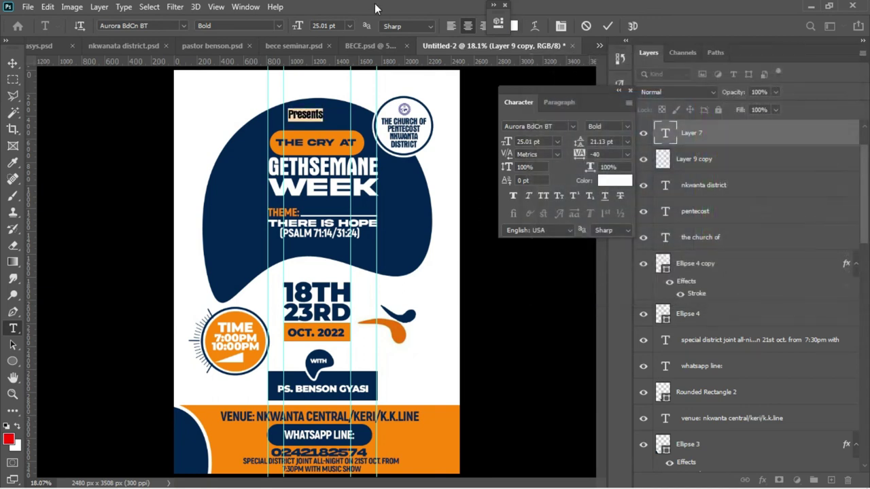
- Set the "Presents" text's font to BernhardFashion BT Regular and commit the text
click(557, 125)
click(574, 126)
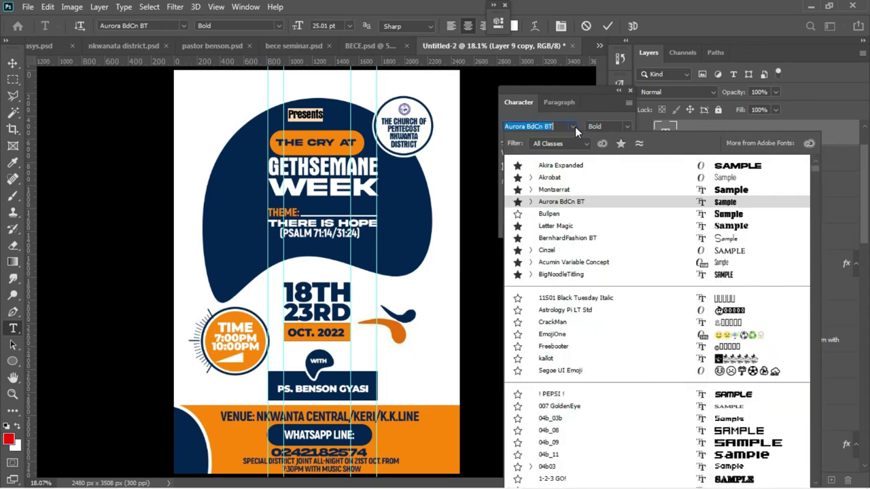
text(b)
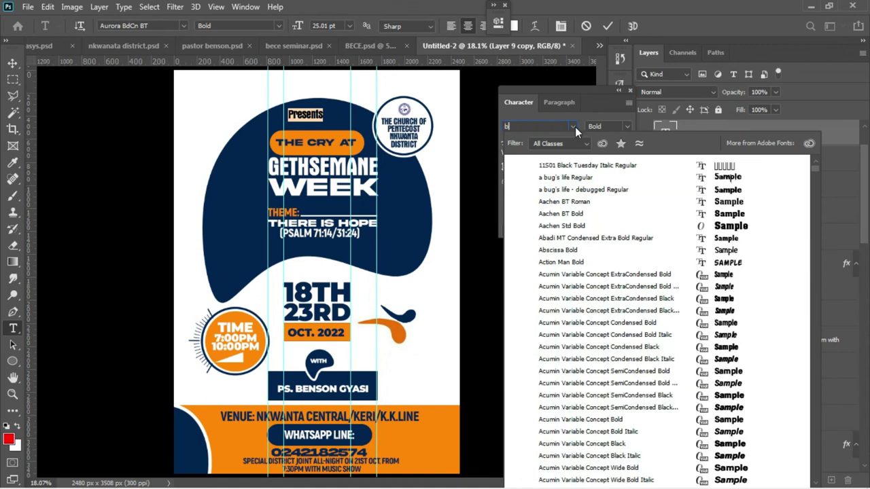
text(ernh)
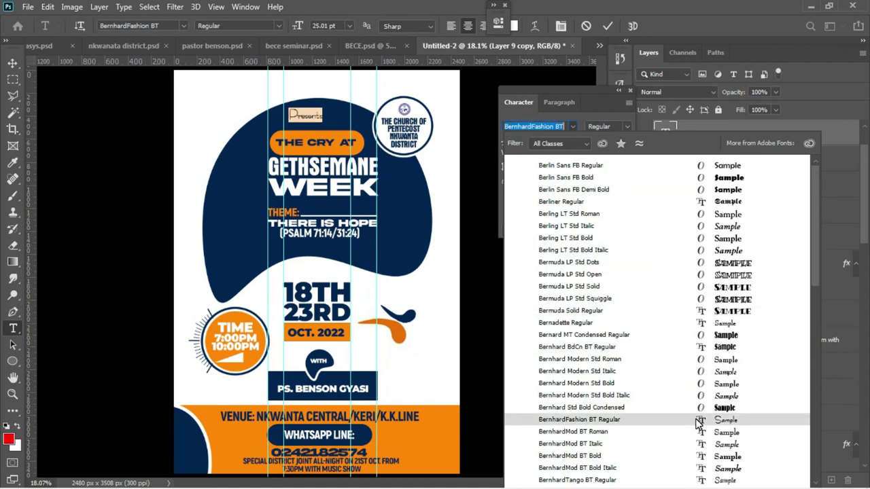
key(Escape)
click(606, 27)
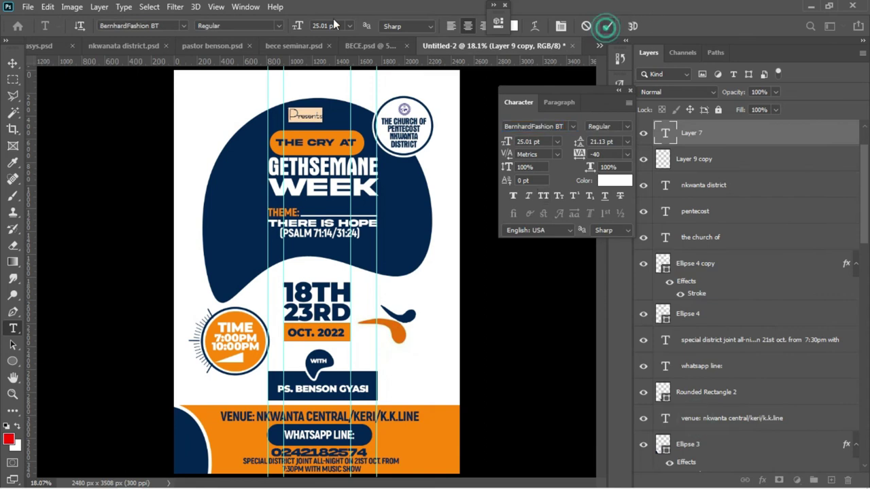
- Enlarge the "Presents" text to about 35.16 pt and position it centred just above the orange "The Cry At" pill
click(12, 63)
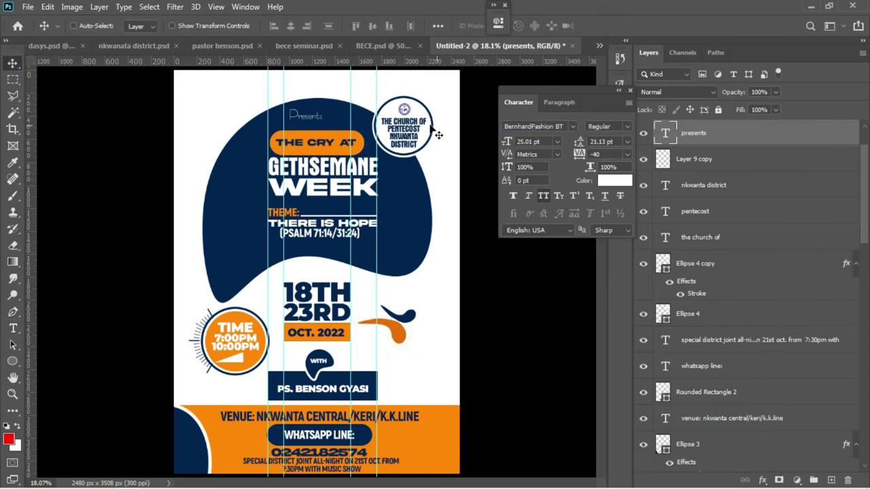
drag(323, 126, 333, 125)
key(ctrl+t)
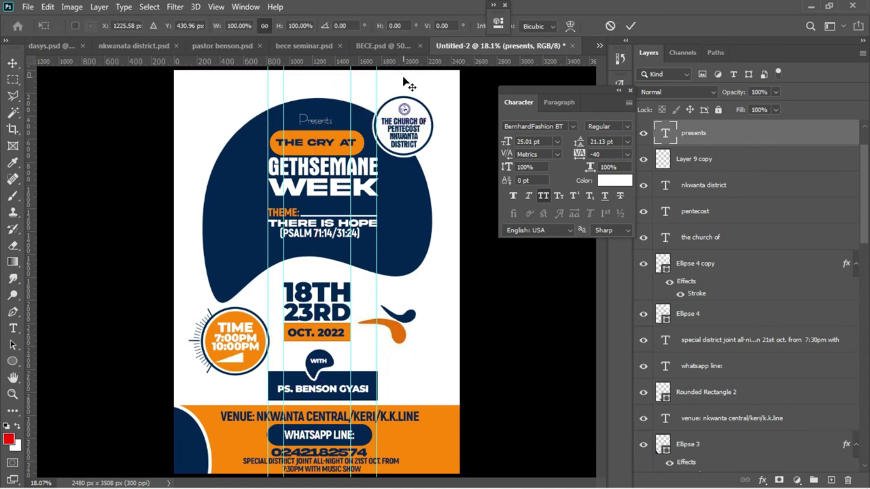
drag(332, 126, 350, 141)
key(Return)
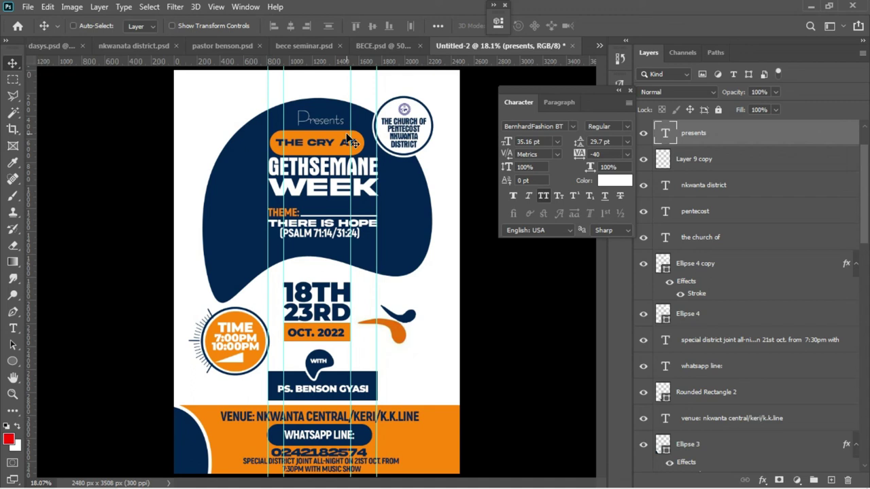
key(shift+Left)
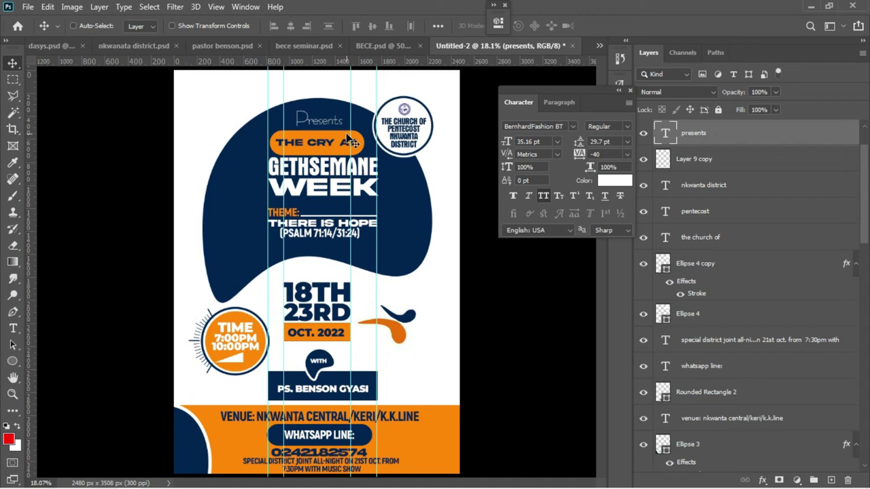